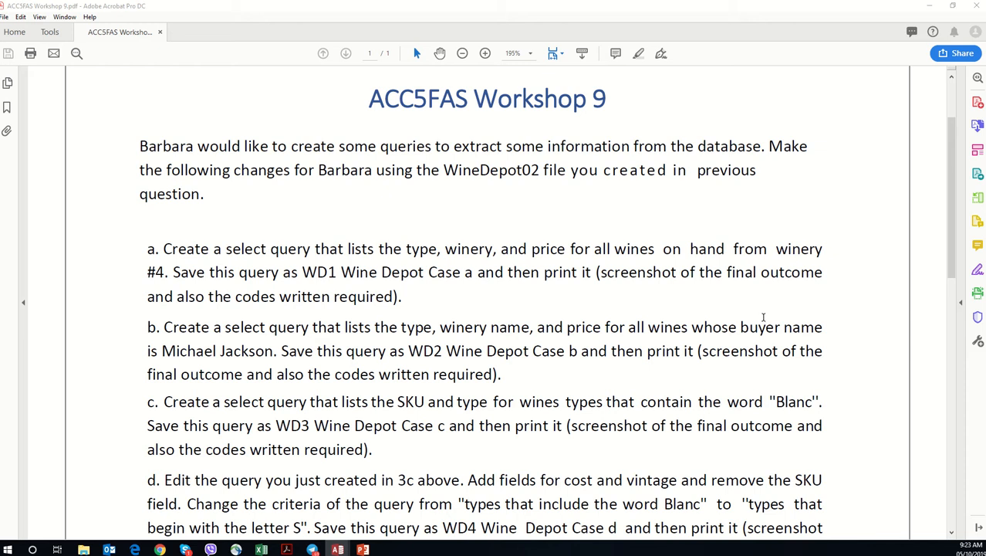
Step: Switch to Chrome and view the Week 9 resources, including the database file, on the maximised course page
{"action": "left_click", "coordinate": [931, 8]}
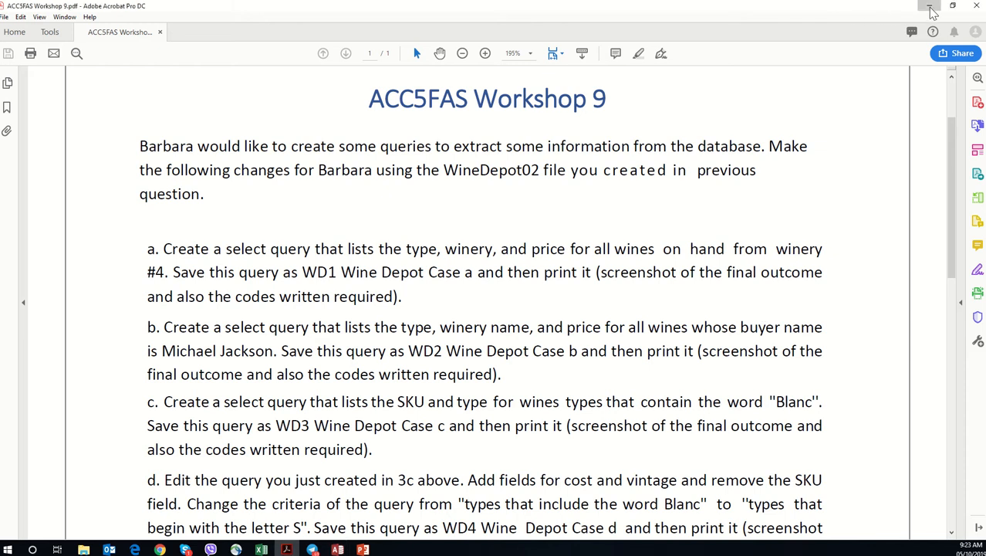
{"action": "left_click", "coordinate": [931, 8]}
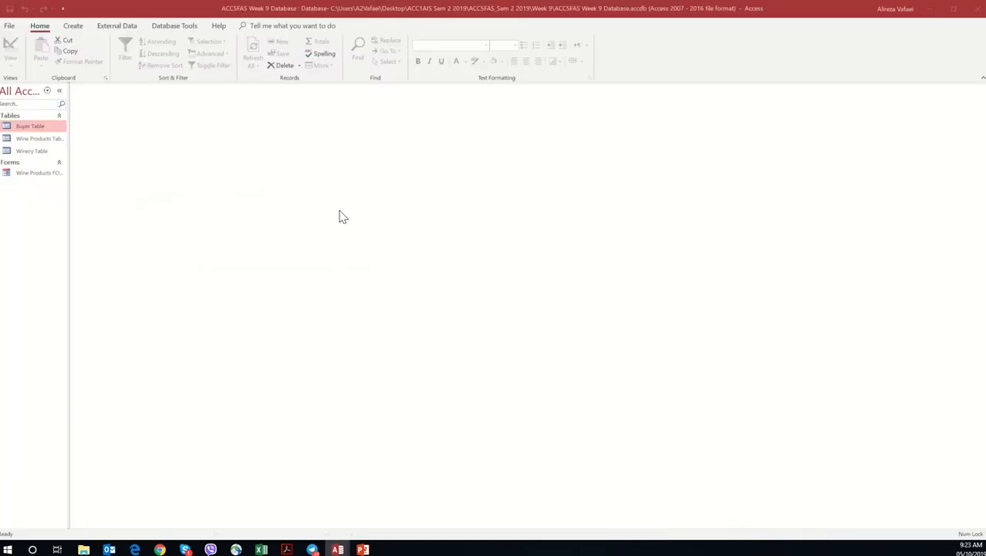
{"action": "left_click", "coordinate": [932, 11]}
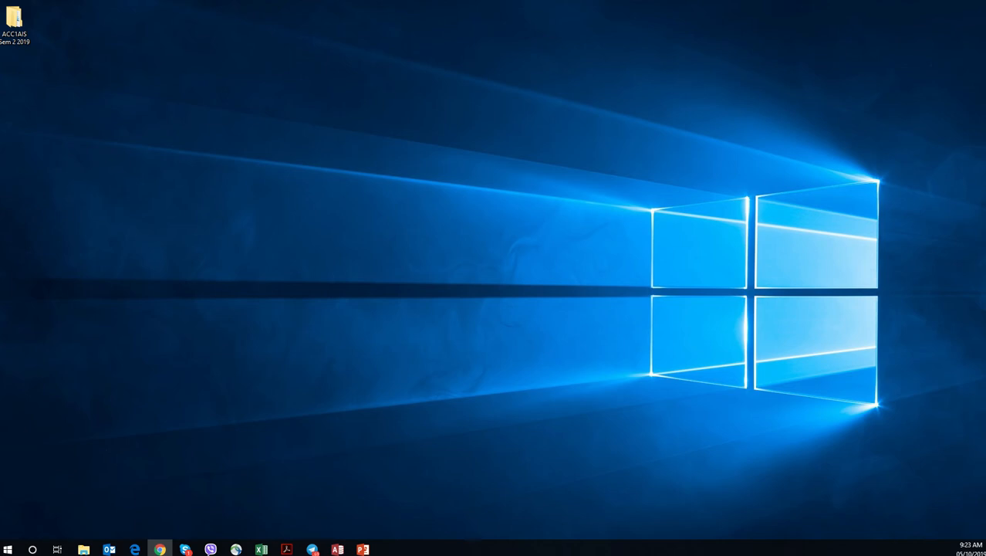
{"action": "left_click", "coordinate": [160, 549]}
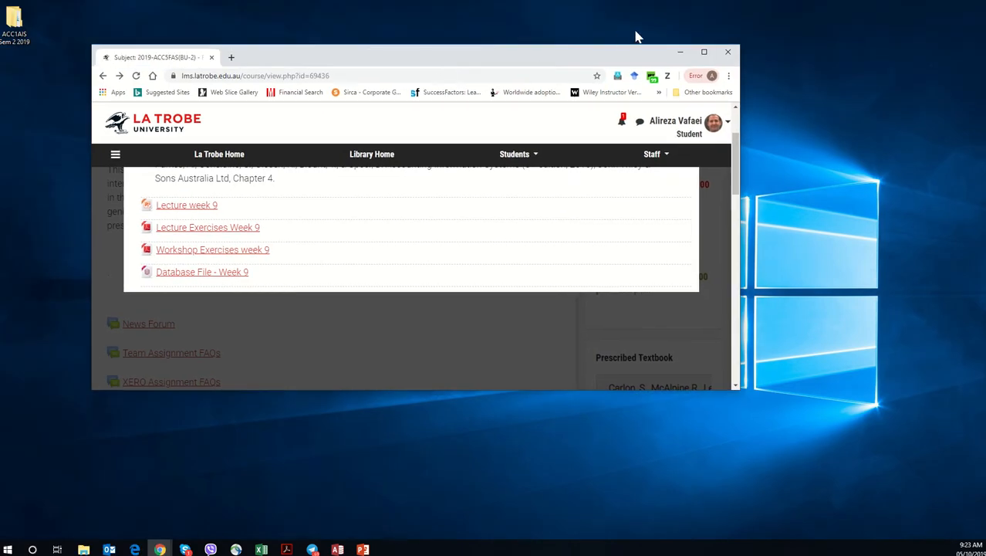
{"action": "left_click", "coordinate": [703, 51]}
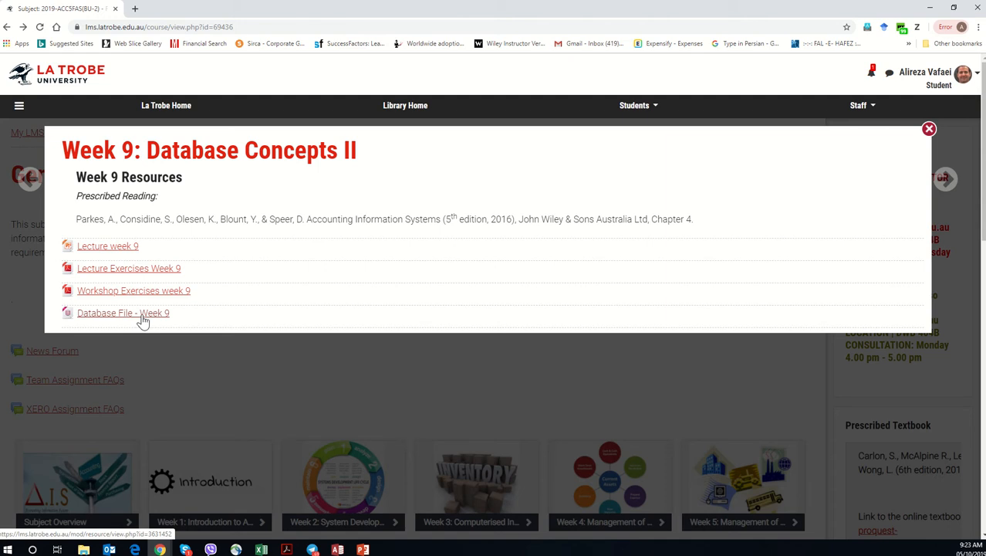
{"action": "left_click", "coordinate": [929, 7]}
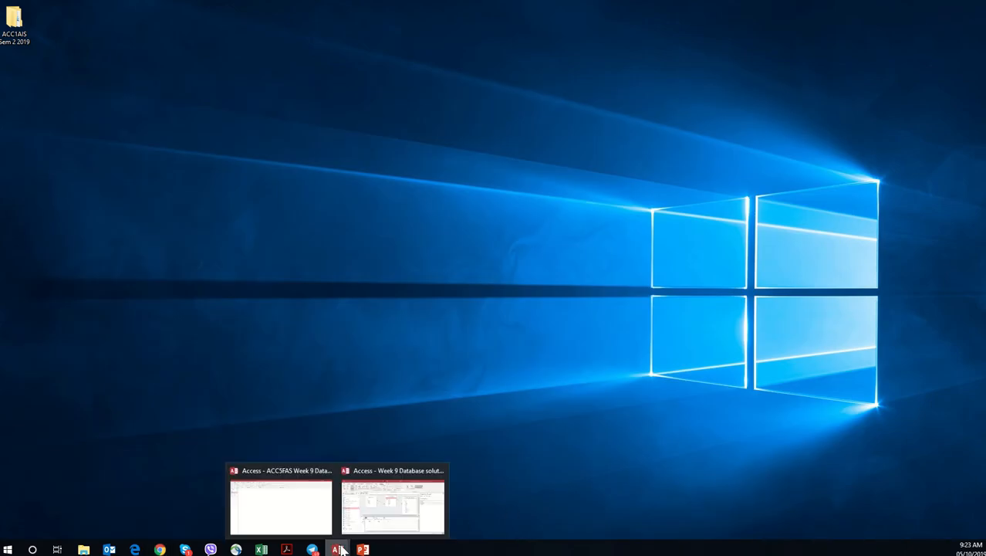
Step: Switch to the ACC5FAS Week 9 Database in Access and start a query design with the Buyer, Wine Products and Winery tables
{"action": "left_click", "coordinate": [311, 495]}
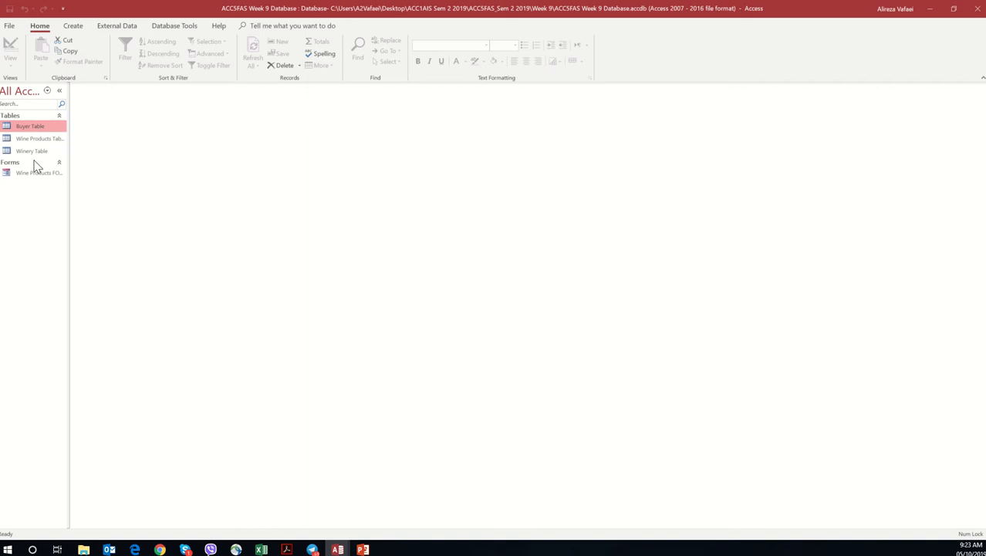
{"action": "left_click", "coordinate": [77, 27]}
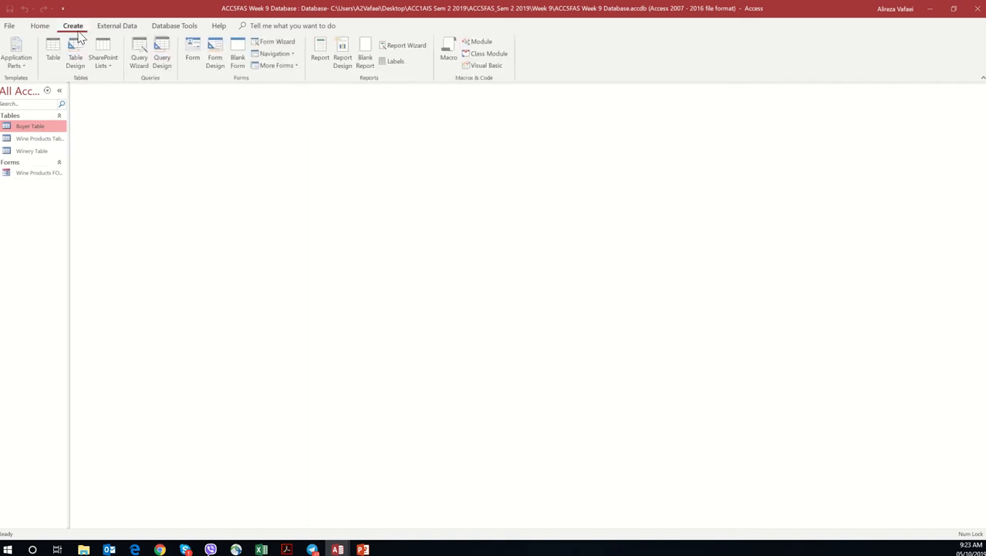
{"action": "left_click", "coordinate": [170, 47]}
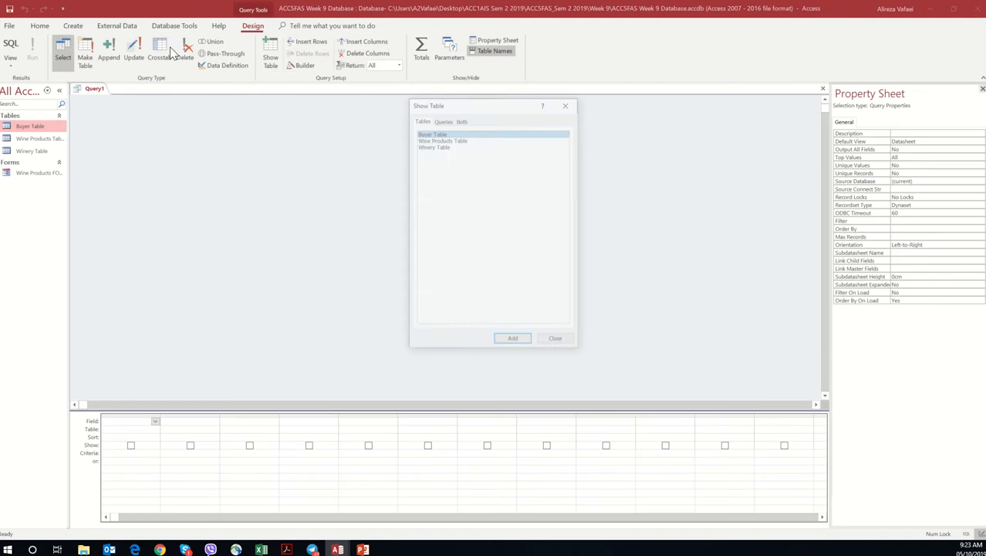
{"action": "left_click", "coordinate": [443, 138], "text": "ctrl"}
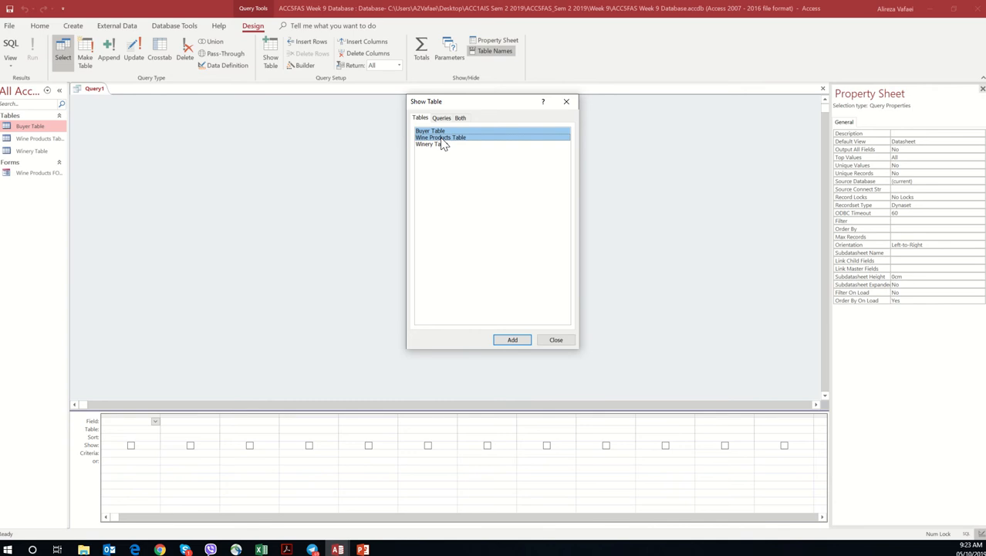
{"action": "left_click", "coordinate": [443, 145], "text": "ctrl"}
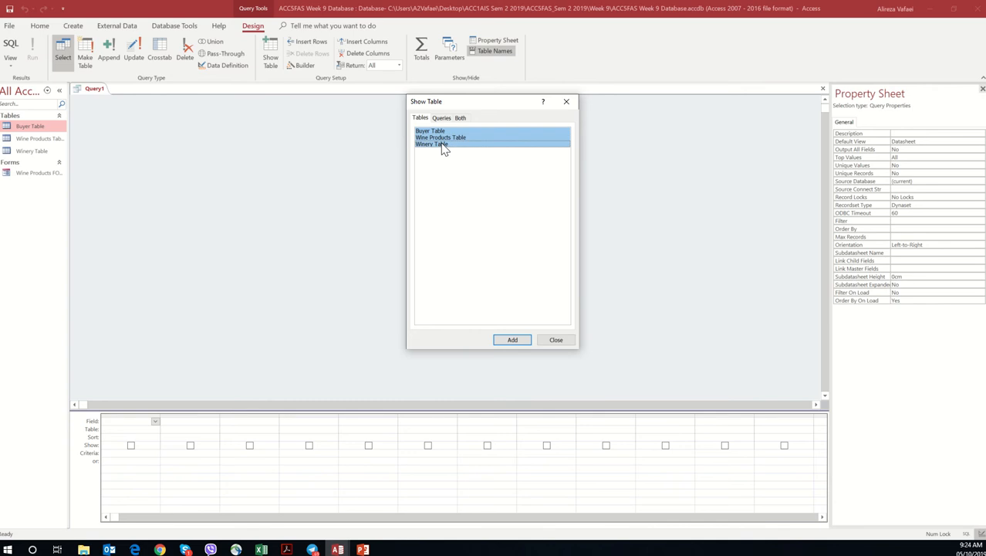
{"action": "left_click", "coordinate": [512, 340]}
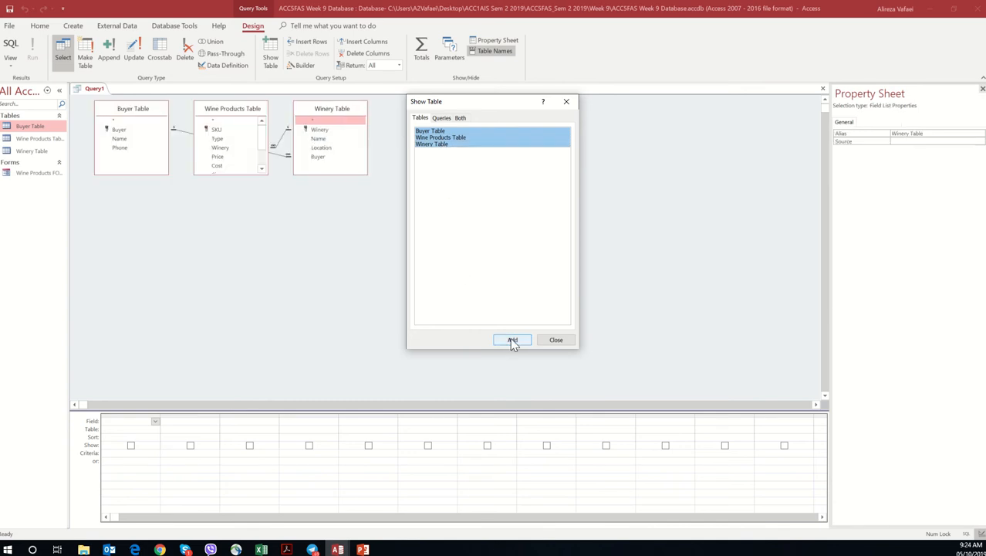
{"action": "left_click", "coordinate": [556, 341]}
Step: Spread the Buyer and Wine Products tables apart around the Winery Table and enlarge Wine Products Table to show all its fields
{"action": "left_click_drag", "start_coordinate": [149, 111], "coordinate": [557, 239]}
{"action": "left_click_drag", "start_coordinate": [214, 124], "coordinate": [137, 215]}
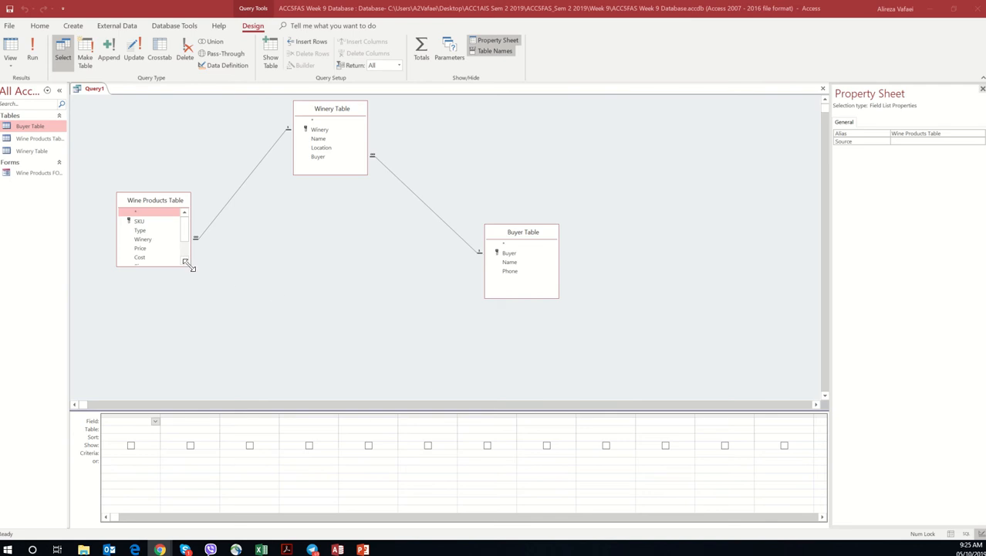
{"action": "left_click_drag", "start_coordinate": [188, 265], "coordinate": [217, 335]}
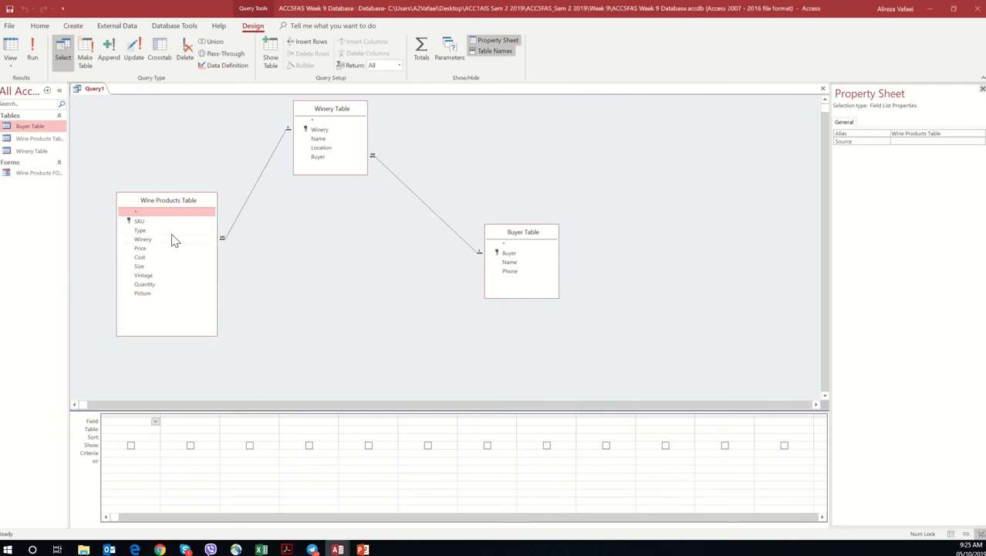
Step: Add the Type, Winery and Price fields from Wine Products Table to the query
{"action": "double_click", "coordinate": [171, 230]}
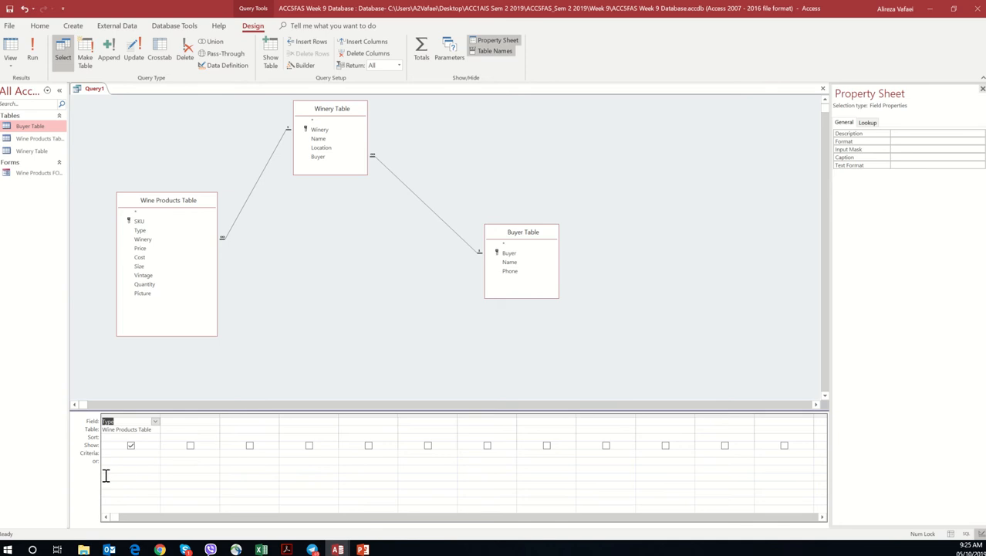
{"action": "double_click", "coordinate": [169, 241]}
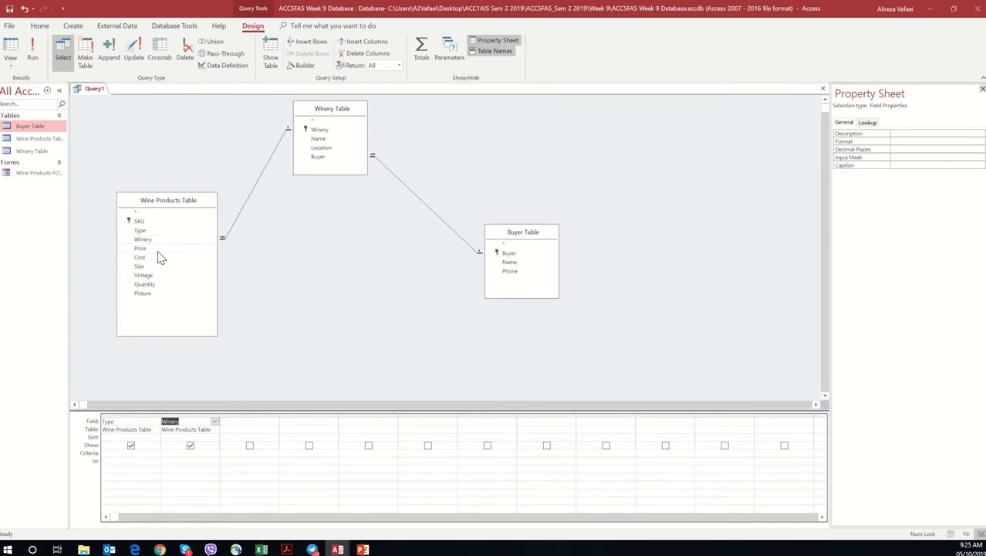
{"action": "double_click", "coordinate": [158, 249]}
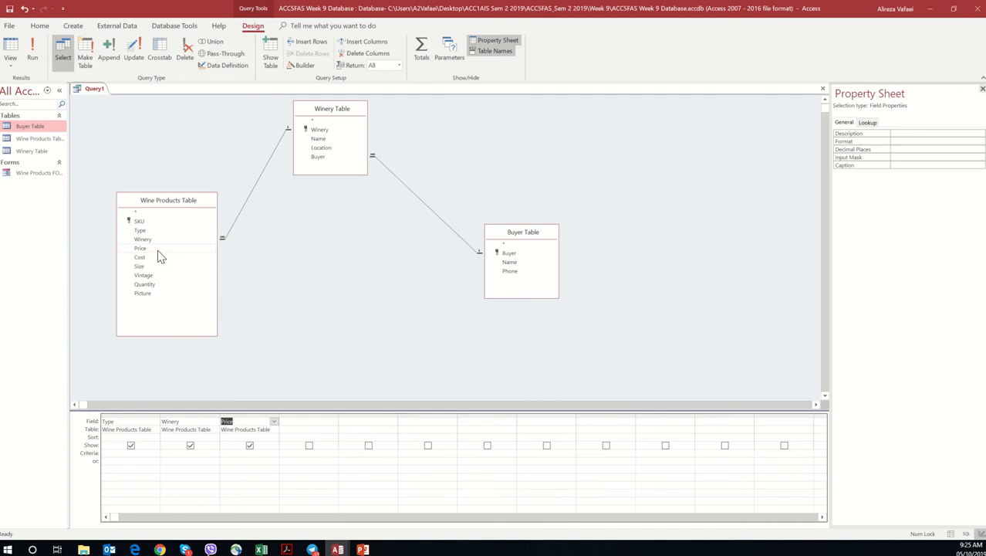
Step: Set the Winery field's criterion to 4 and run the query
{"action": "left_click", "coordinate": [186, 454]}
{"action": "type", "text": "<"}
{"action": "left_click", "coordinate": [32, 54]}
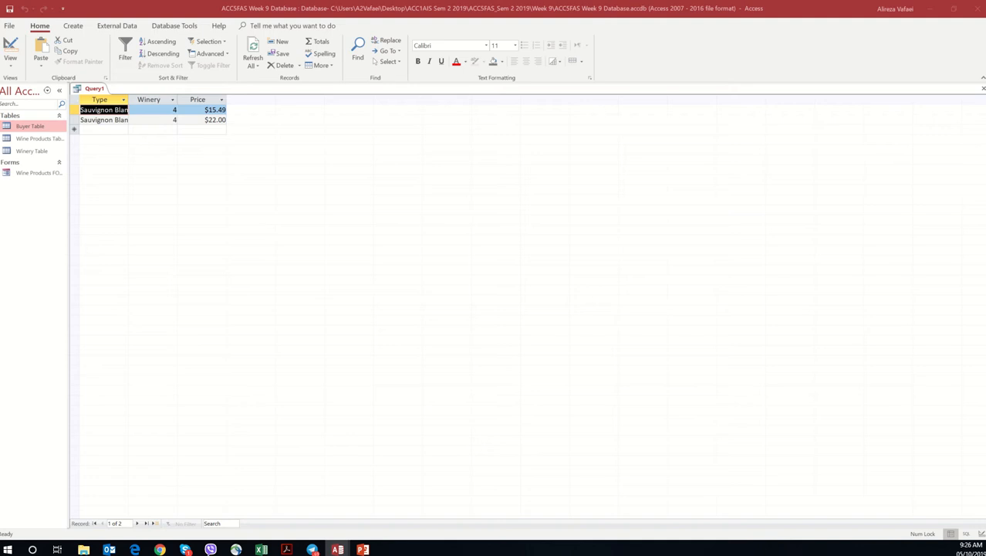
{"action": "left_click", "coordinate": [210, 111]}
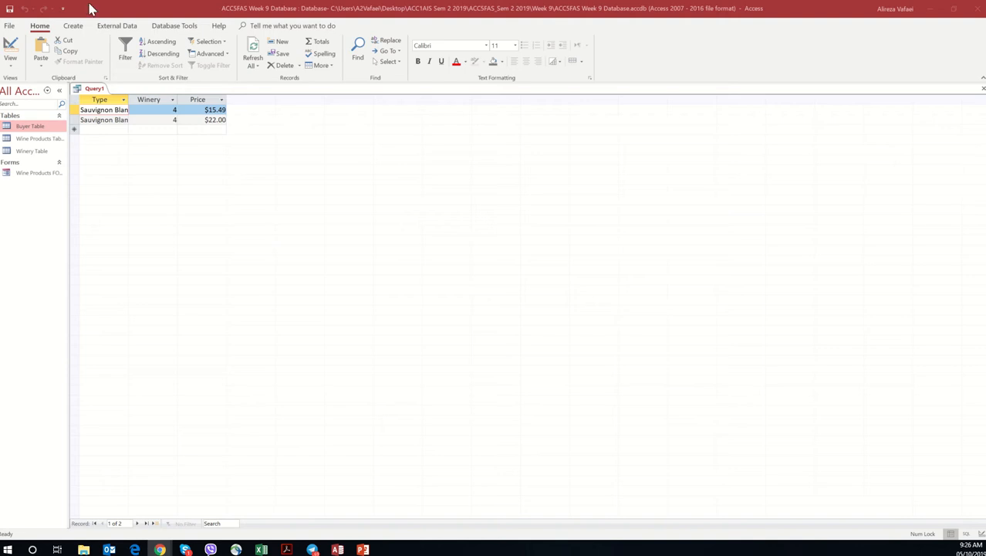
Step: Save the query as WD1 and close it
{"action": "right_click", "coordinate": [86, 91]}
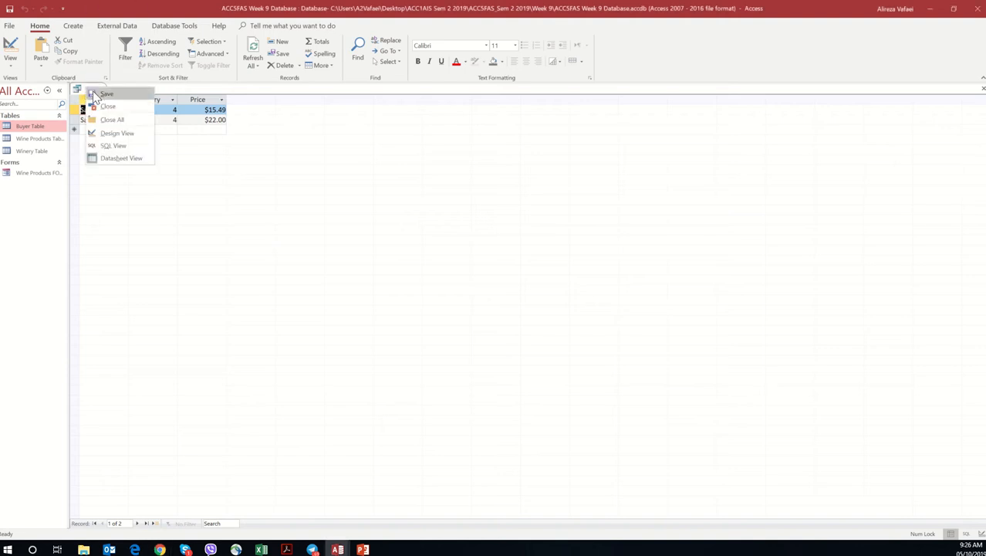
{"action": "left_click", "coordinate": [105, 94]}
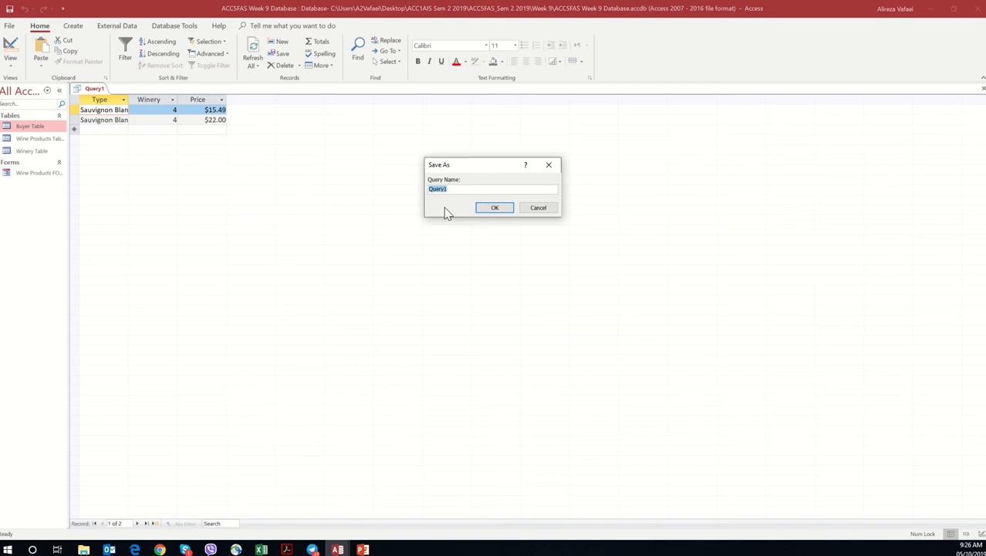
{"action": "type", "text": "WD1"}
{"action": "left_click", "coordinate": [504, 210]}
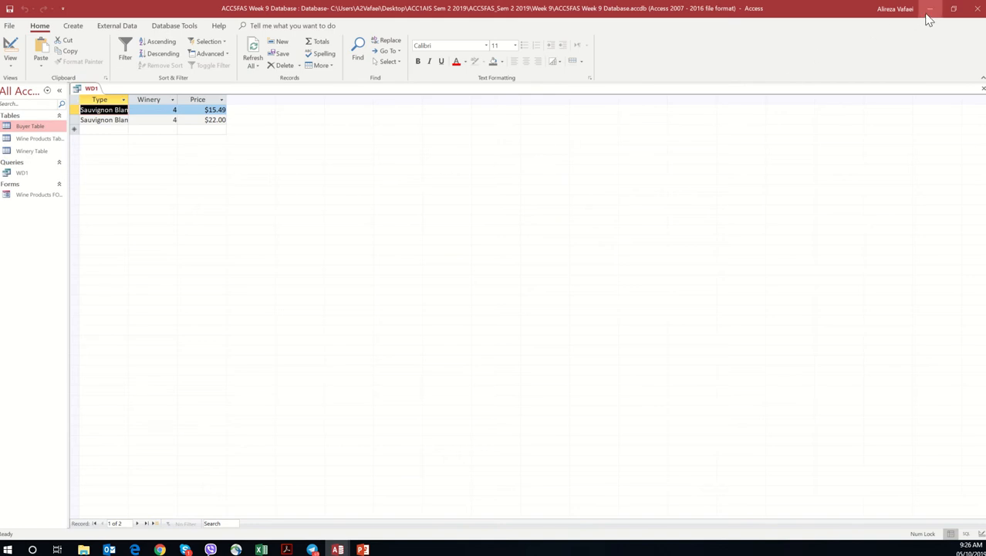
{"action": "right_click", "coordinate": [98, 94]}
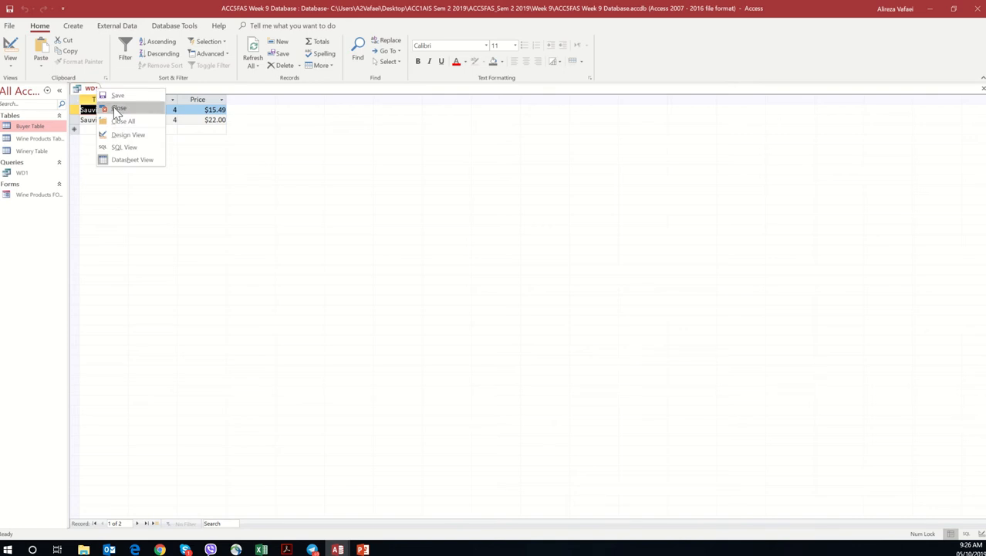
{"action": "left_click", "coordinate": [117, 110]}
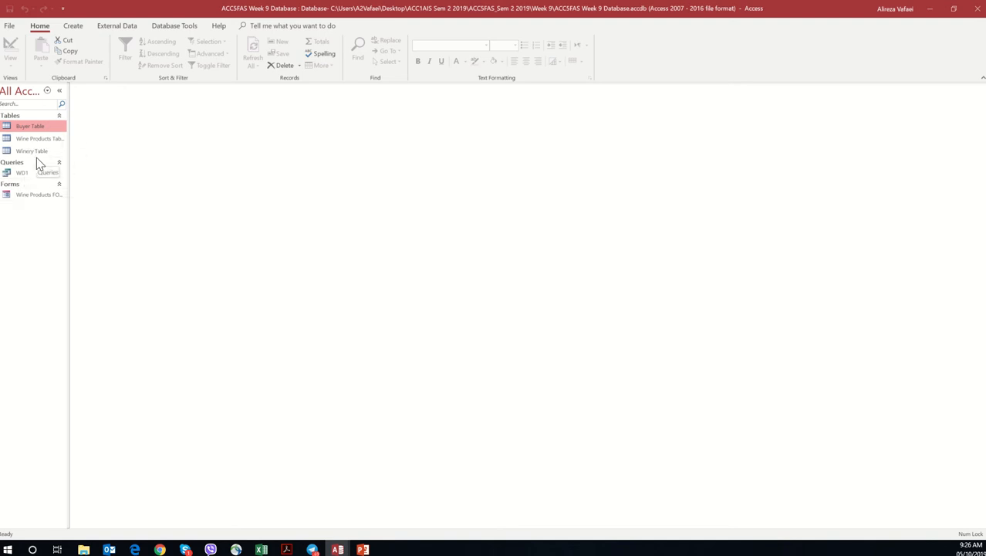
Step: Switch to the ACC5FAS Workshop 9 PDF in Acrobat and read the instructions for query b
{"action": "left_click", "coordinate": [931, 8]}
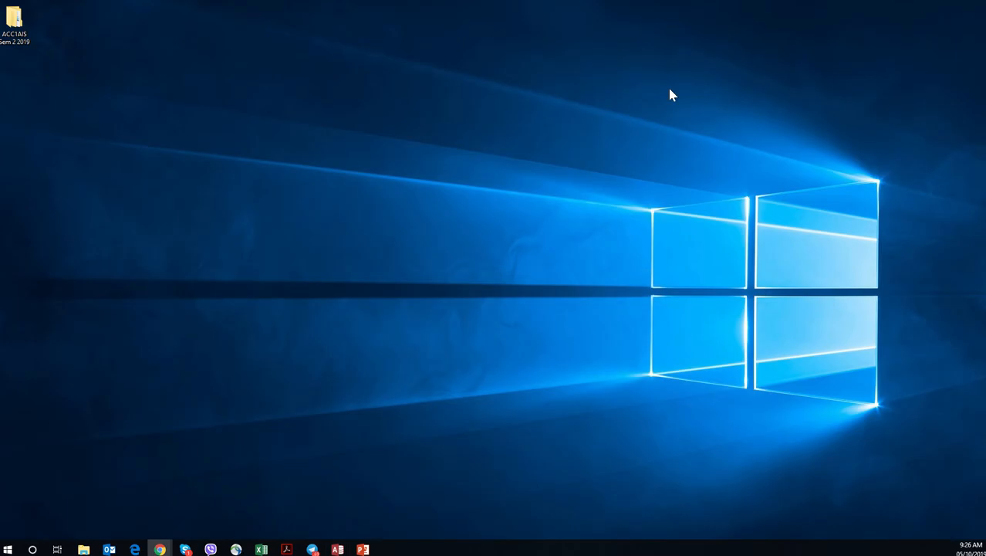
{"action": "left_click", "coordinate": [286, 549]}
{"action": "scroll", "coordinate": [203, 262], "scroll_direction": "down", "scroll_amount": 1}
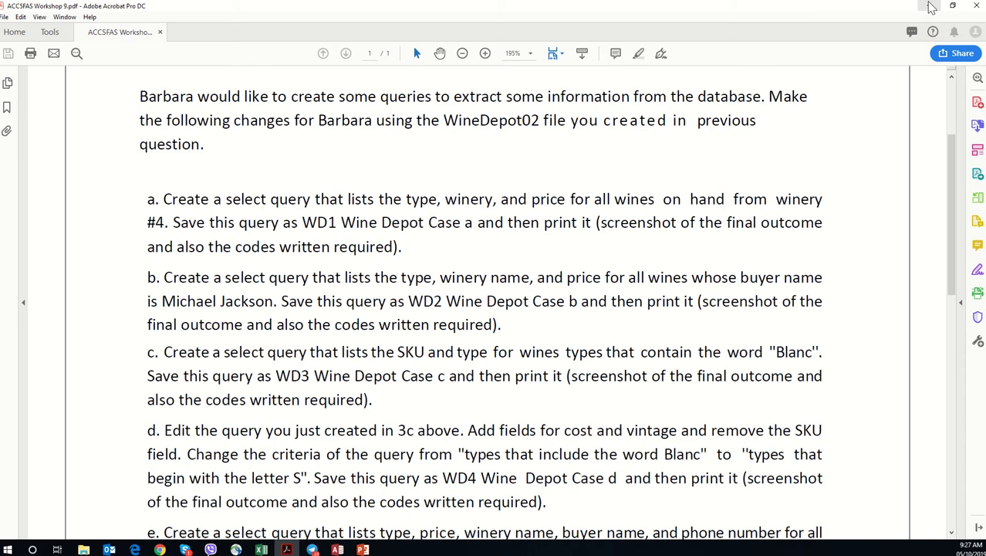
{"action": "left_click", "coordinate": [932, 7]}
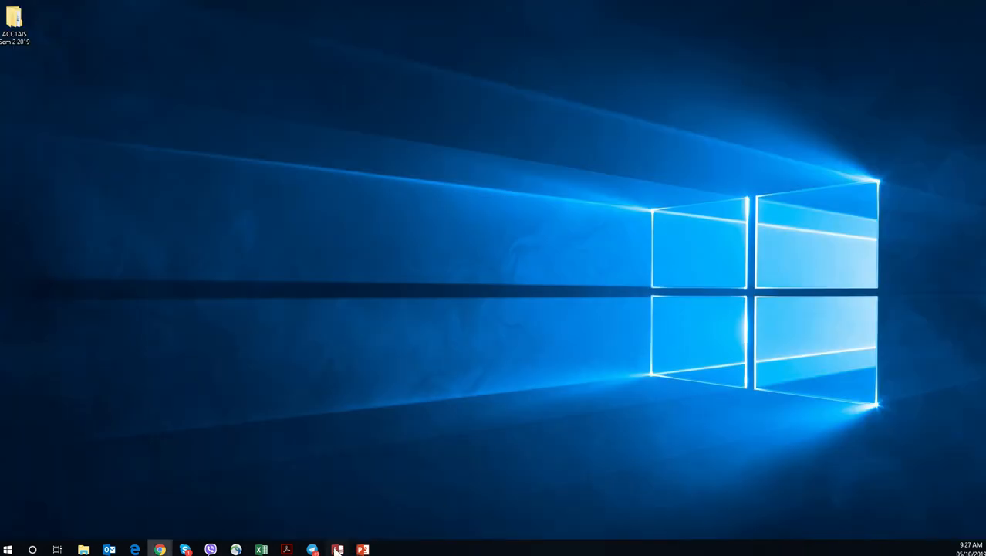
Step: Return to the ACC5FAS Week 9 Database in Access and start another query design with the Buyer, Wine Products and Winery tables
{"action": "mouse_move", "coordinate": [337, 548]}
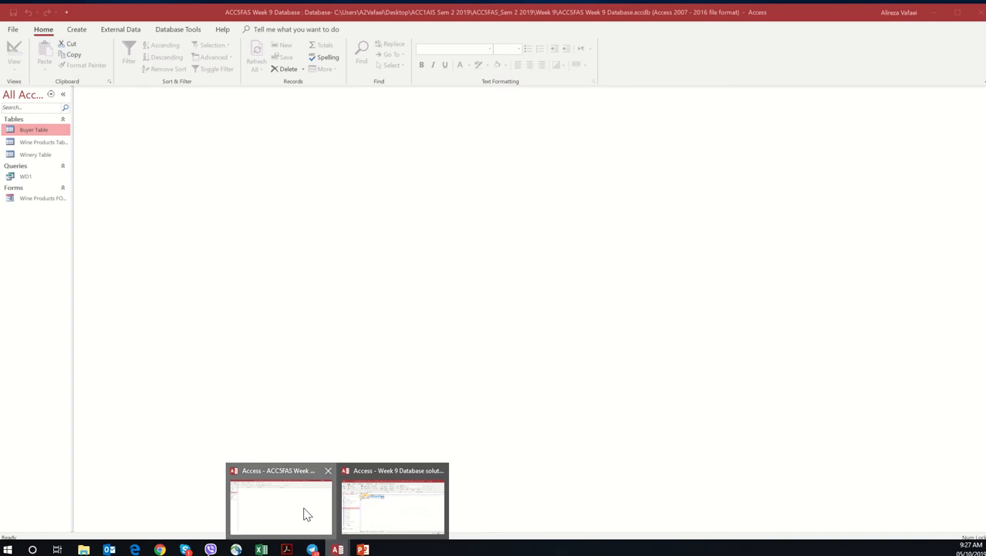
{"action": "left_click", "coordinate": [304, 513]}
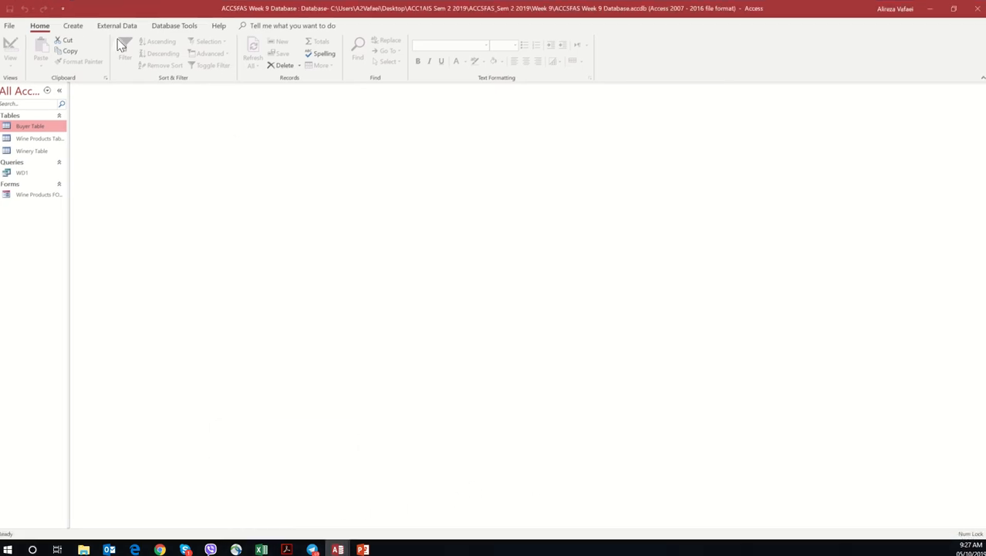
{"action": "left_click", "coordinate": [73, 26]}
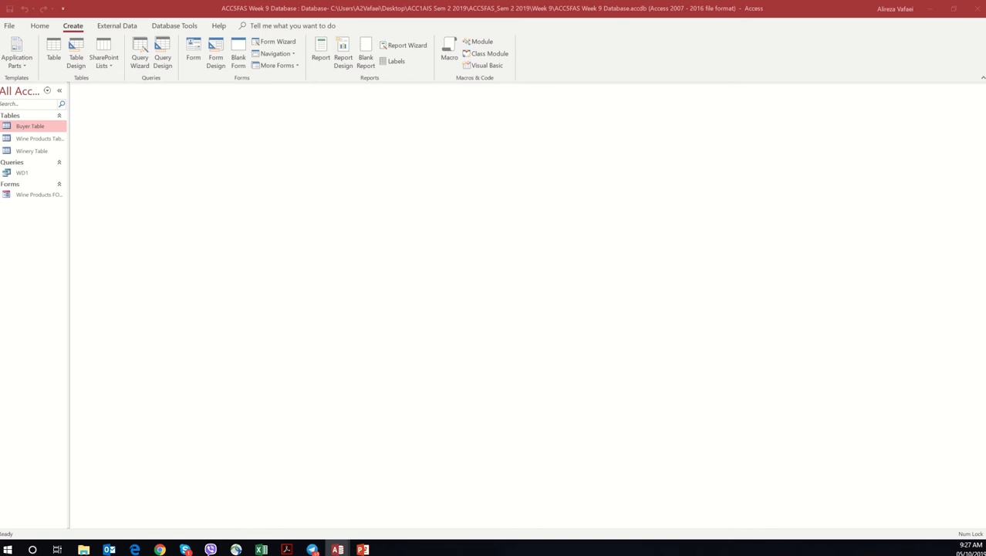
{"action": "left_click", "coordinate": [163, 59]}
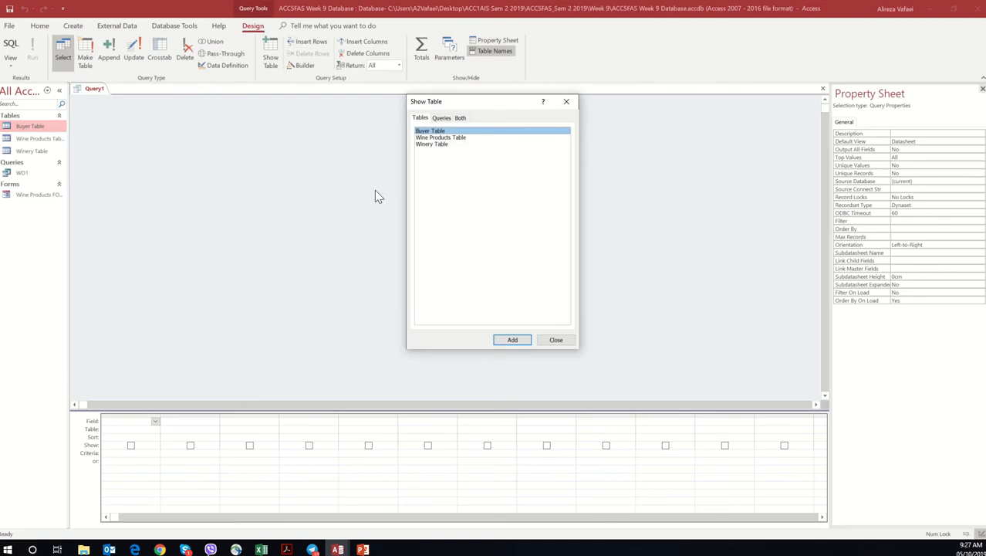
{"action": "double_click", "coordinate": [448, 132]}
{"action": "double_click", "coordinate": [448, 138]}
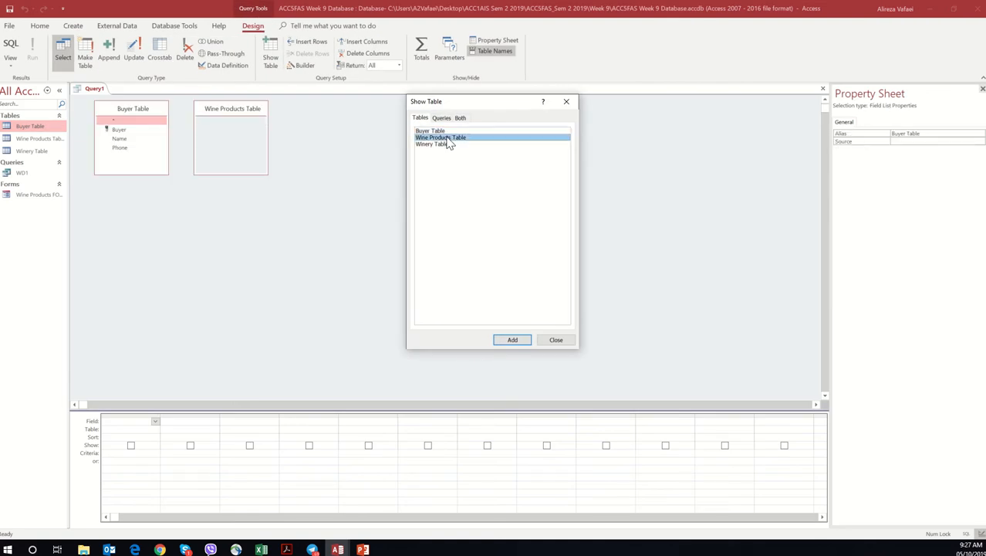
{"action": "left_click", "coordinate": [439, 145]}
{"action": "double_click", "coordinate": [439, 145]}
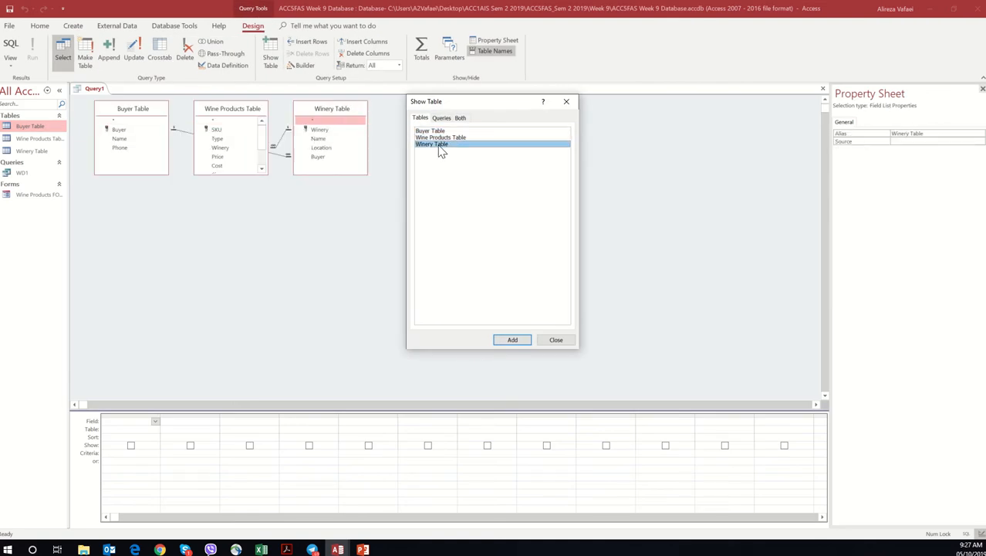
{"action": "left_click", "coordinate": [564, 103]}
Step: Move the Buyer Table beyond the Winery Table, put the Wine Products Table on the opposite side and enlarge it to show all fields
{"action": "left_click_drag", "start_coordinate": [159, 118], "coordinate": [495, 203]}
{"action": "left_click_drag", "start_coordinate": [224, 110], "coordinate": [144, 170]}
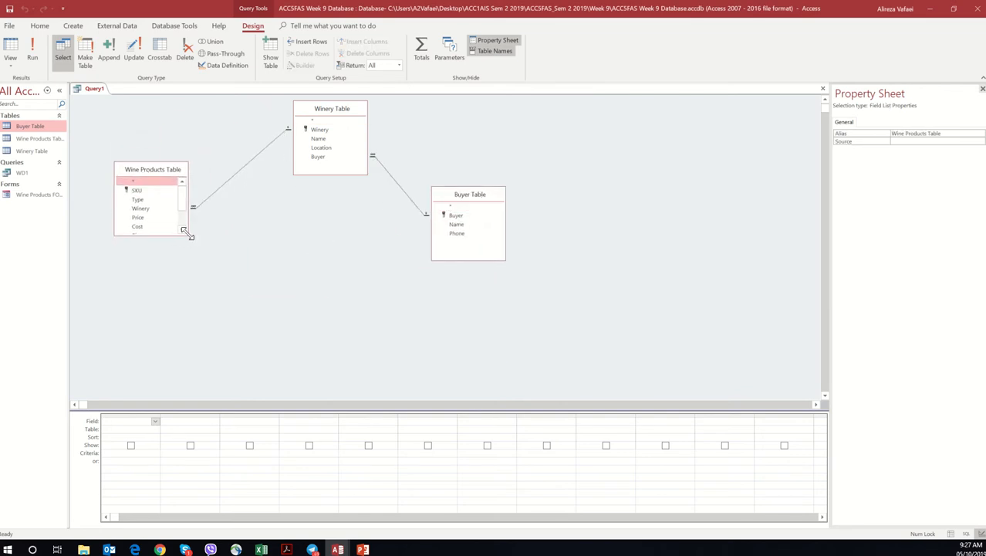
{"action": "left_click_drag", "start_coordinate": [189, 230], "coordinate": [208, 330]}
{"action": "left_click_drag", "start_coordinate": [203, 235], "coordinate": [190, 337]}
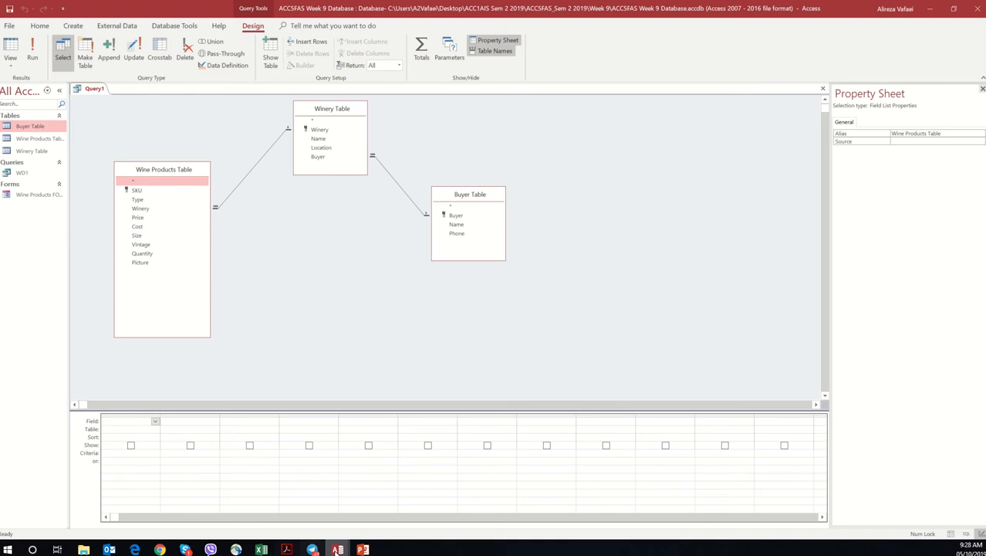
Step: Switch to the ACC5FAS Workshop 9 PDF in Acrobat and reread which fields query b has to list
{"action": "left_click", "coordinate": [287, 549]}
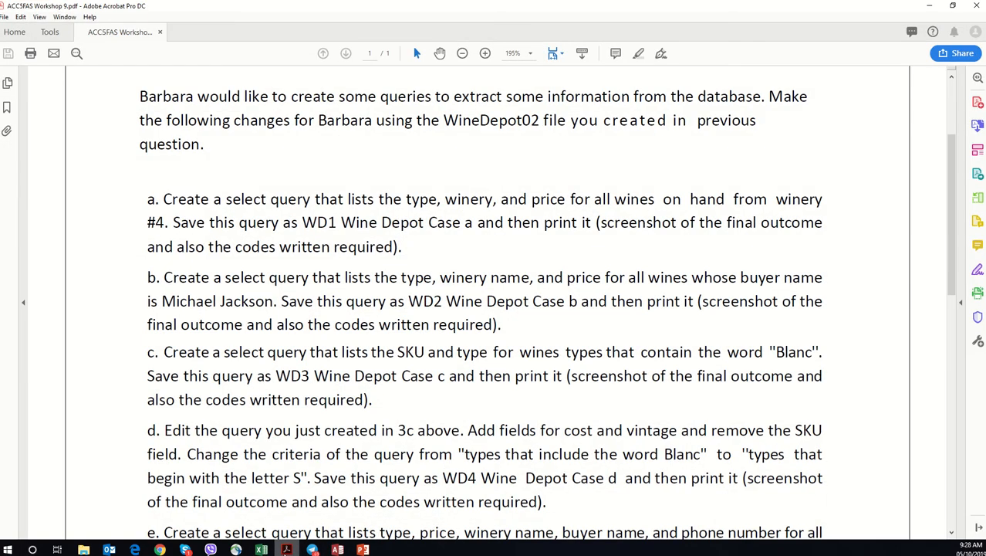
{"action": "left_click", "coordinate": [286, 549]}
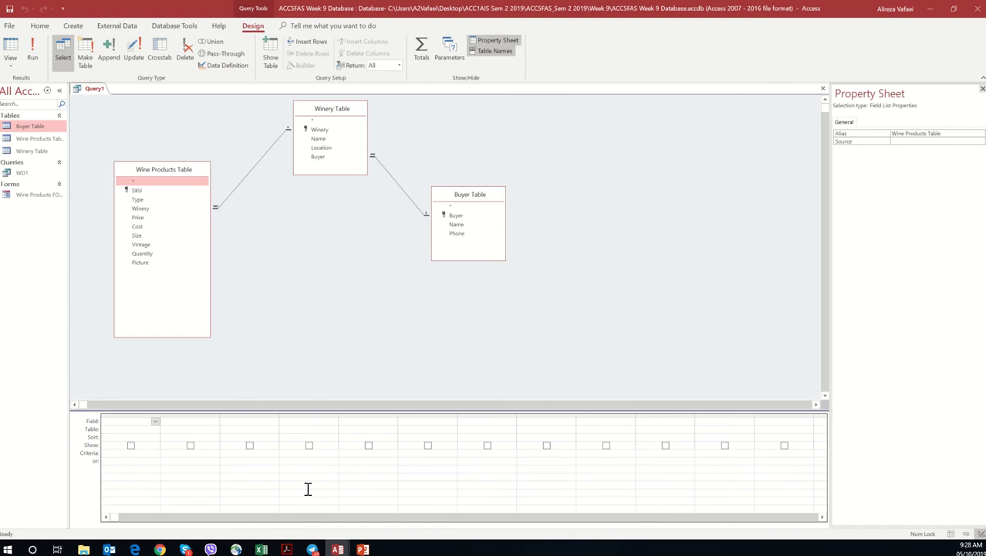
{"action": "left_click", "coordinate": [290, 549]}
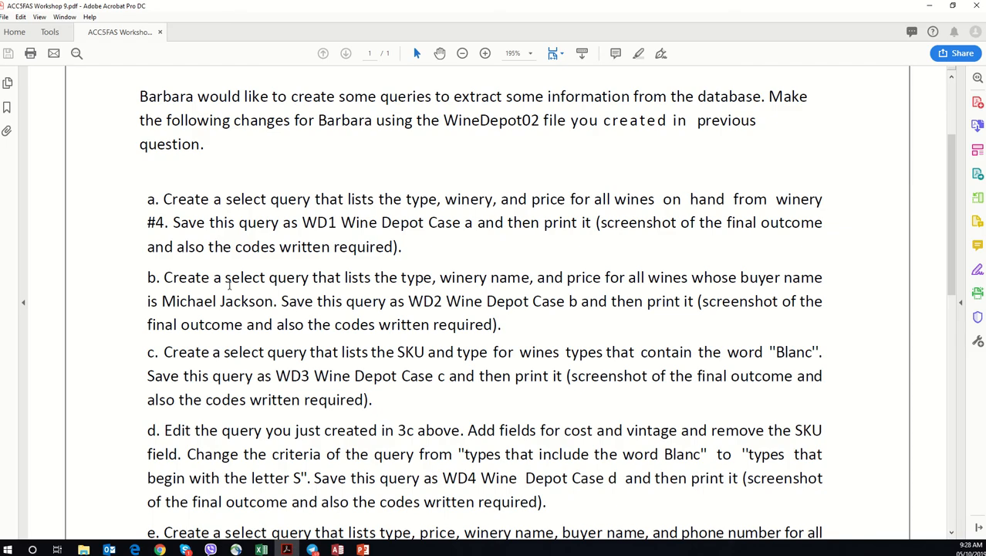
{"action": "left_click_drag", "start_coordinate": [229, 285], "coordinate": [651, 271]}
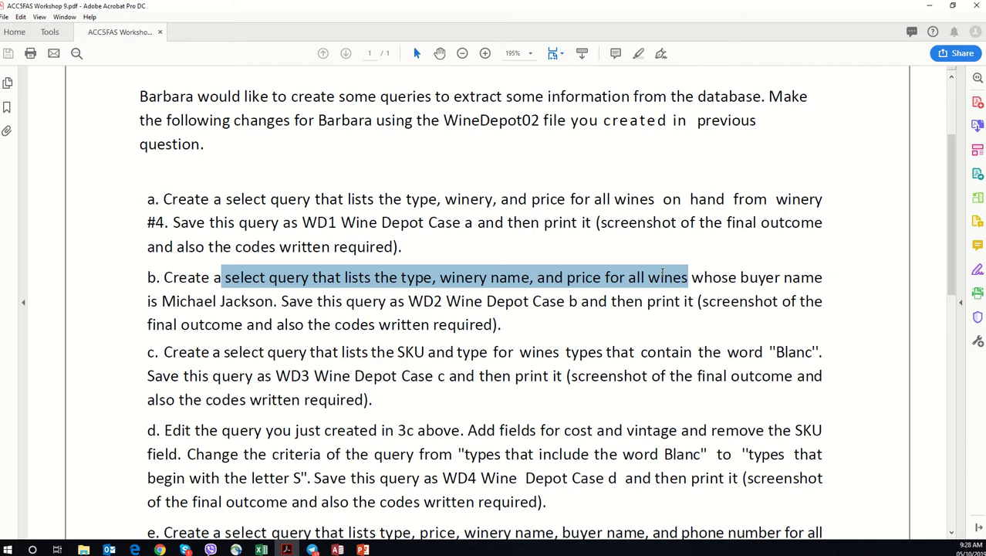
Step: Return to the Access query and add Type from Wine Products, Name from Winery, Name from Buyer and Price from Wine Products
{"action": "left_click", "coordinate": [929, 7]}
{"action": "double_click", "coordinate": [173, 199]}
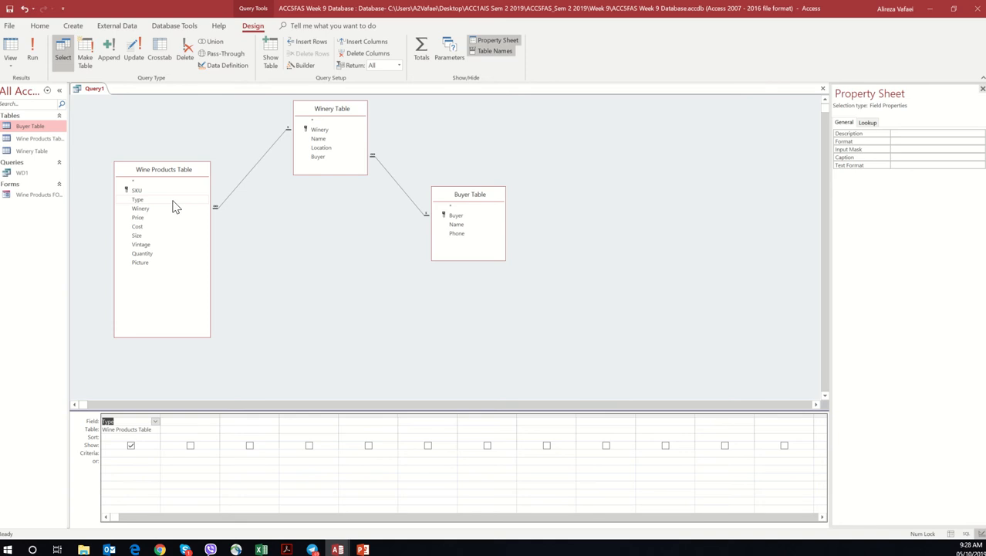
{"action": "double_click", "coordinate": [336, 139]}
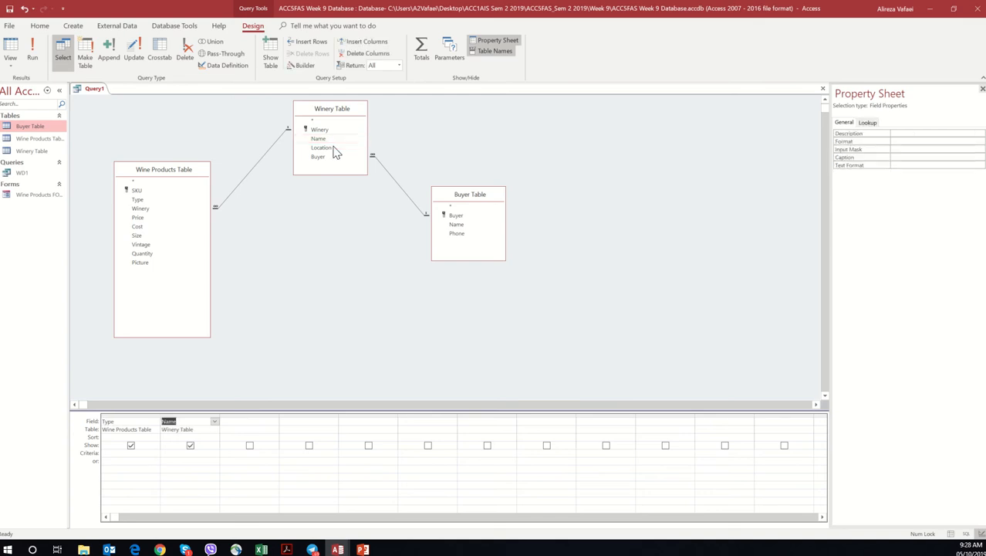
{"action": "double_click", "coordinate": [461, 224]}
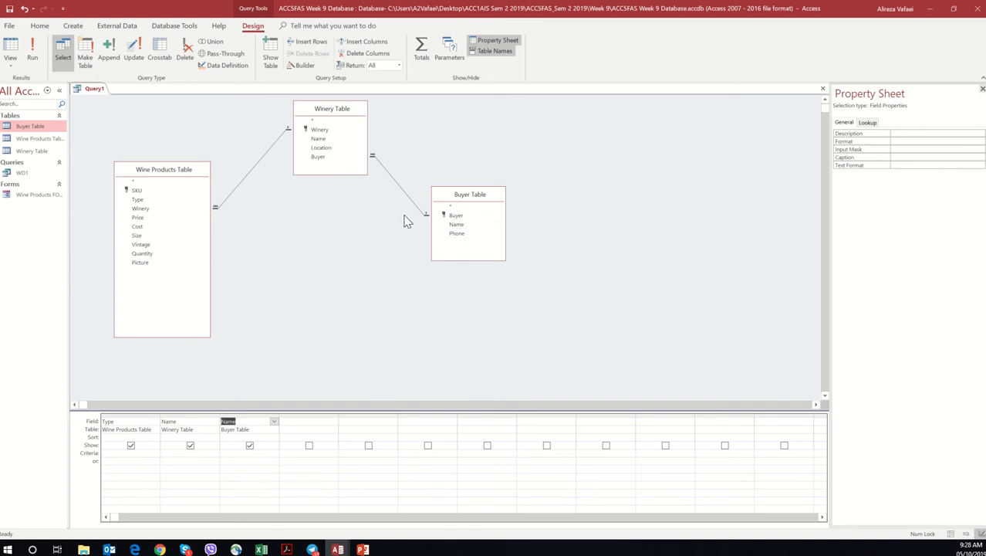
{"action": "double_click", "coordinate": [138, 219]}
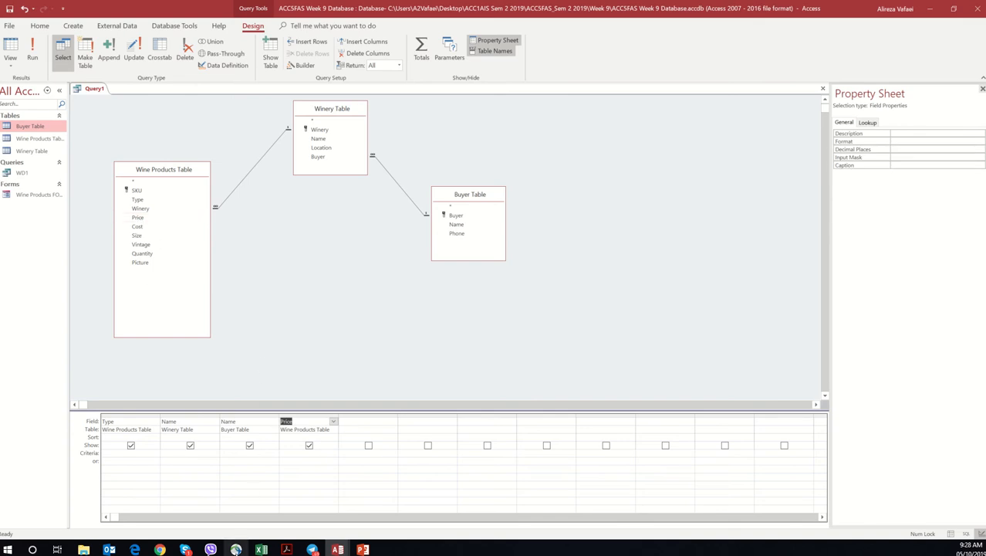
Step: Recheck query b in the Workshop 9 PDF, set the Buyer Table Name criterion to "Michael Jackson" and run the query
{"action": "left_click", "coordinate": [286, 549]}
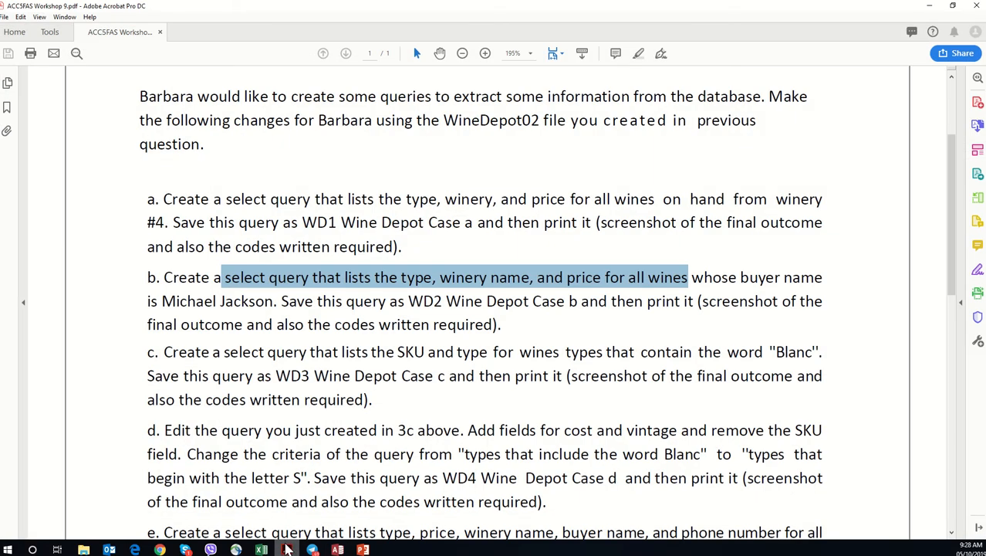
{"action": "left_click", "coordinate": [288, 548]}
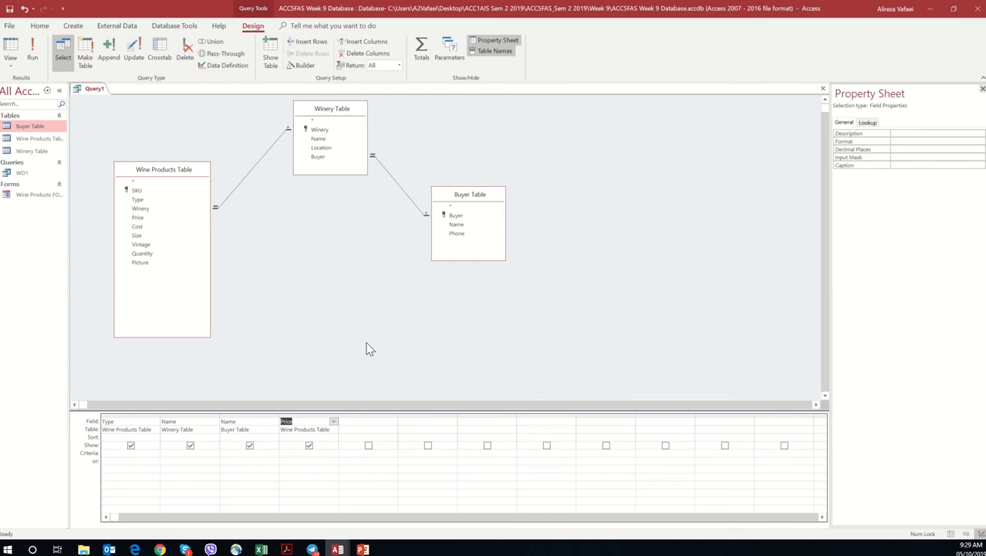
{"action": "left_click", "coordinate": [233, 455]}
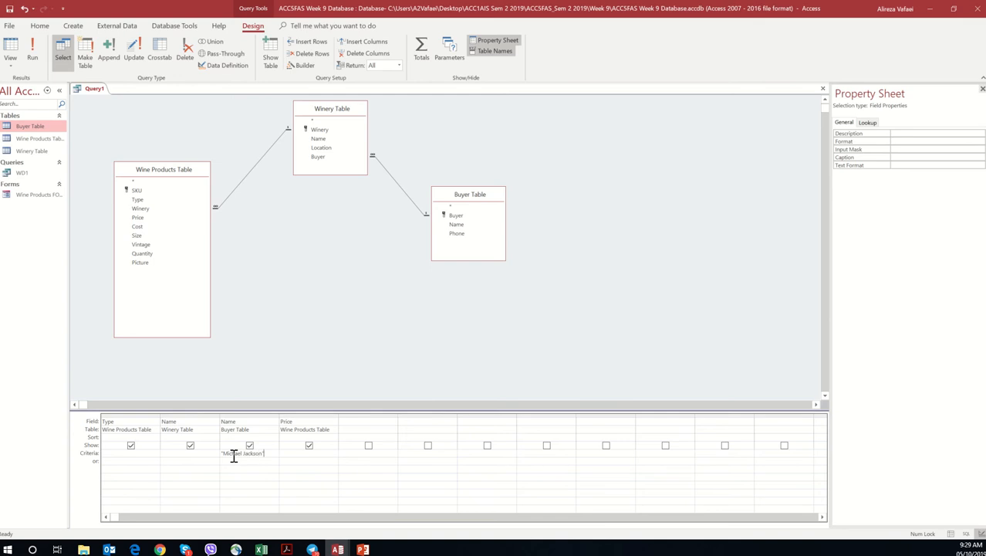
{"action": "left_click", "coordinate": [279, 351]}
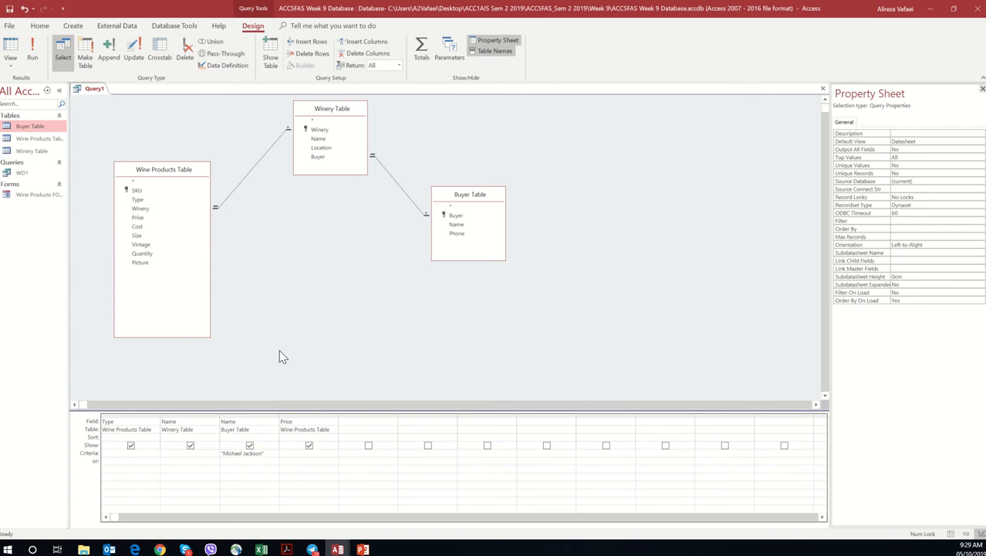
{"action": "left_click", "coordinate": [36, 55]}
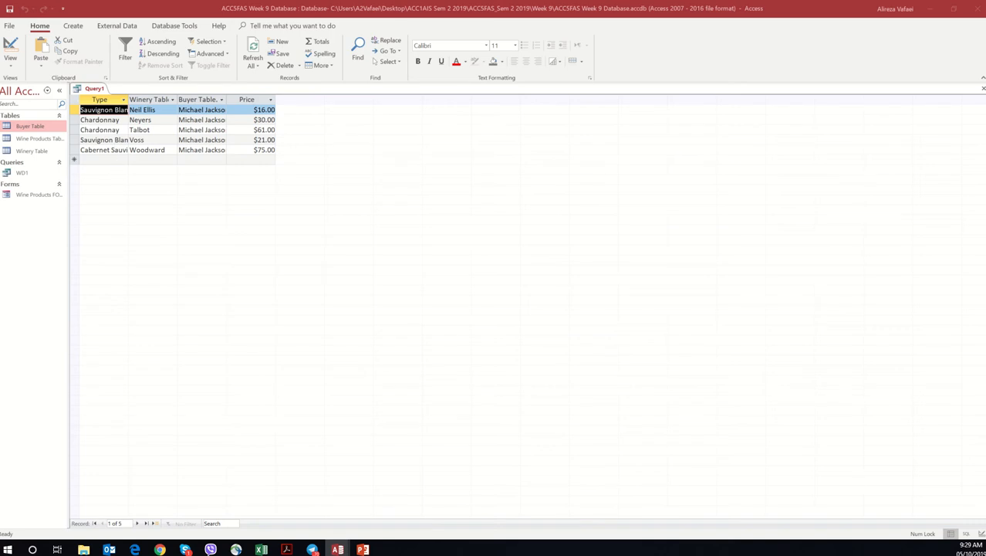
{"action": "left_click", "coordinate": [277, 98]}
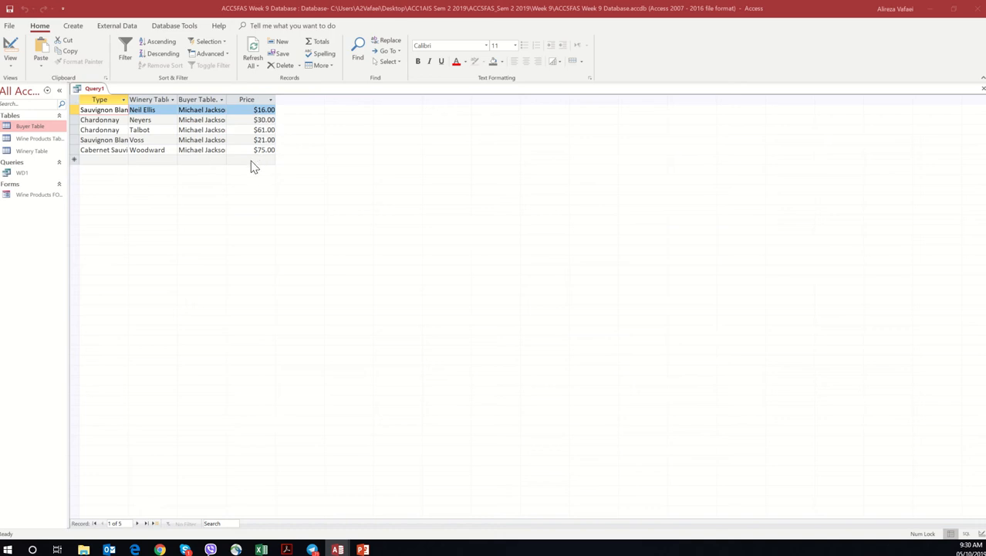
Step: Save the query as WD2 and close it
{"action": "right_click", "coordinate": [94, 89]}
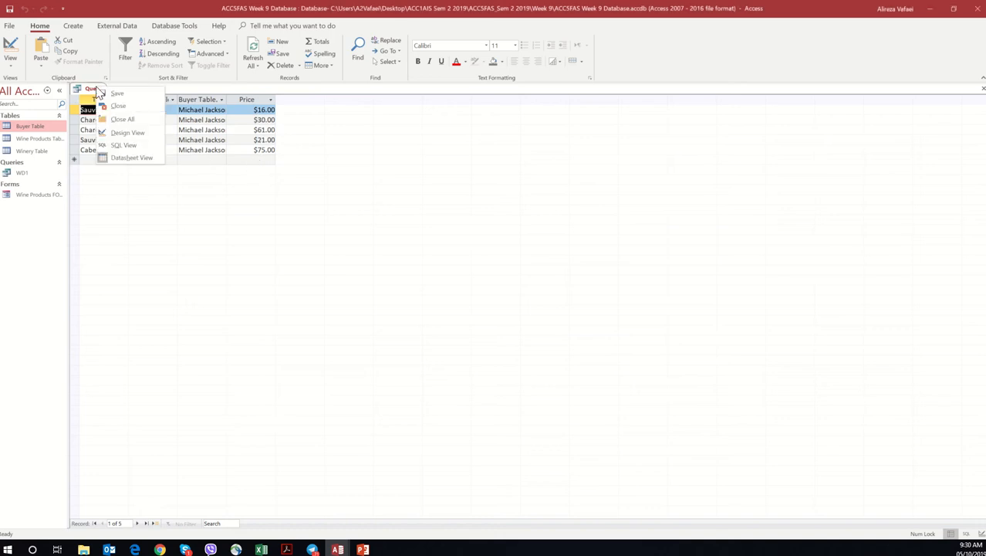
{"action": "left_click", "coordinate": [115, 94]}
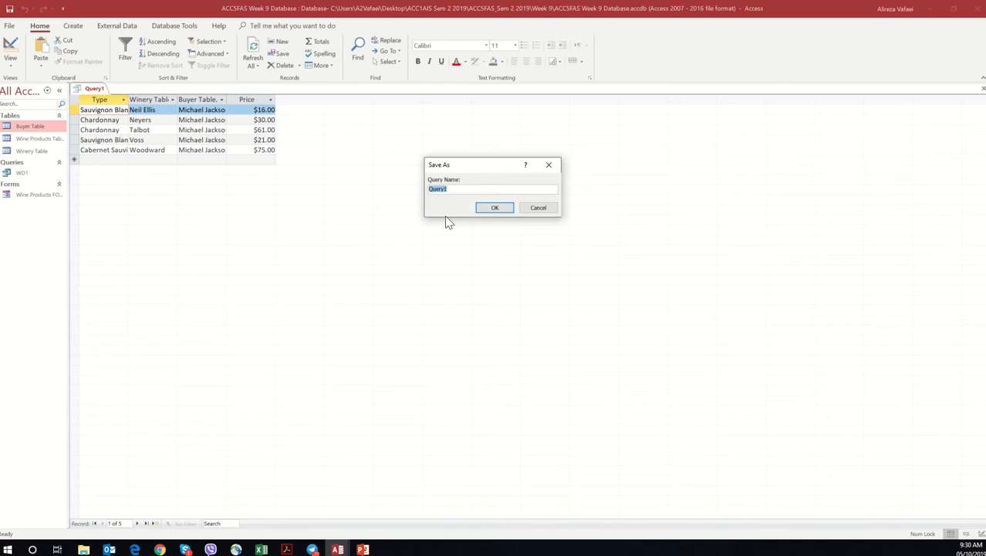
{"action": "type", "text": "WD2"}
{"action": "left_click", "coordinate": [496, 209]}
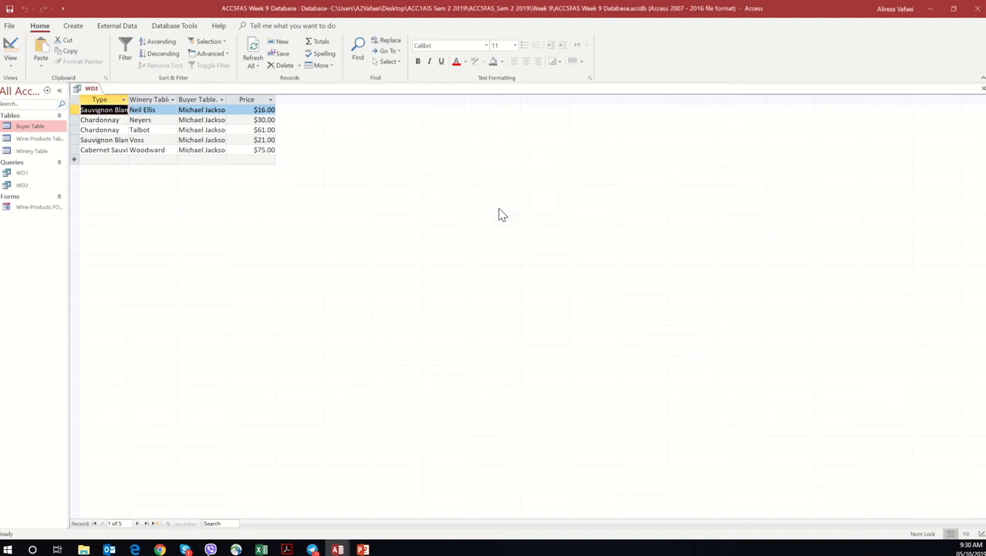
{"action": "right_click", "coordinate": [91, 91]}
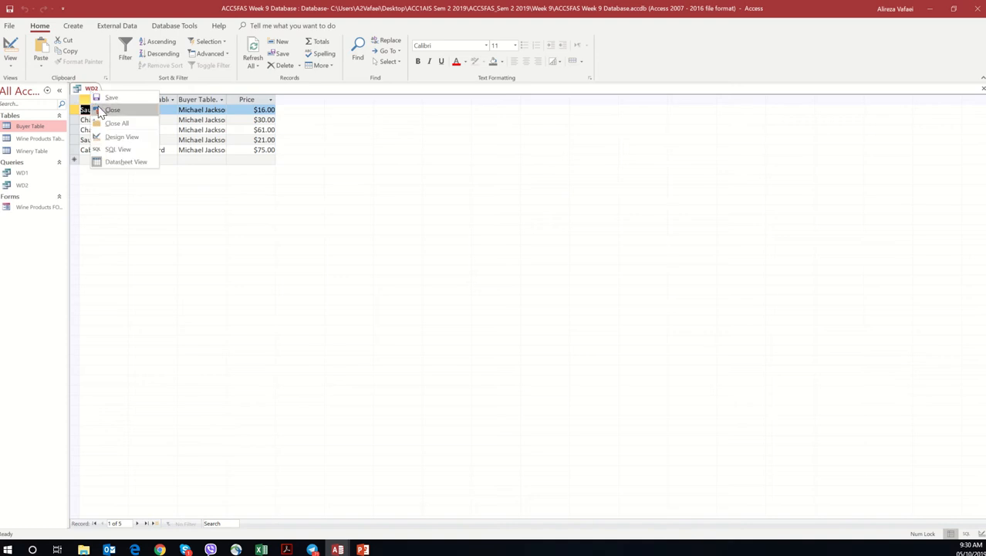
{"action": "left_click", "coordinate": [100, 110]}
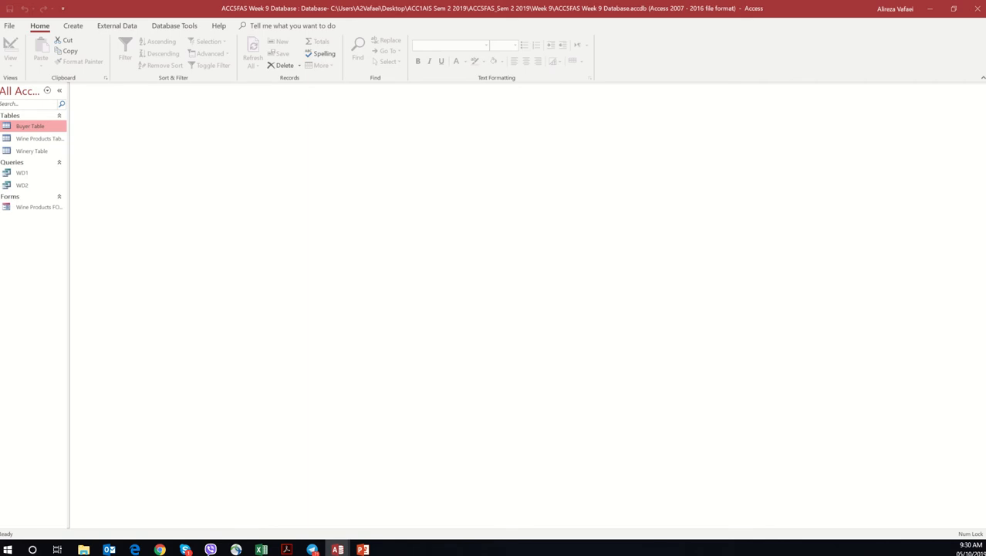
Step: Switch to the Workshop 9 PDF in Acrobat and read the instructions for query c
{"action": "key", "text": "alt+Tab"}
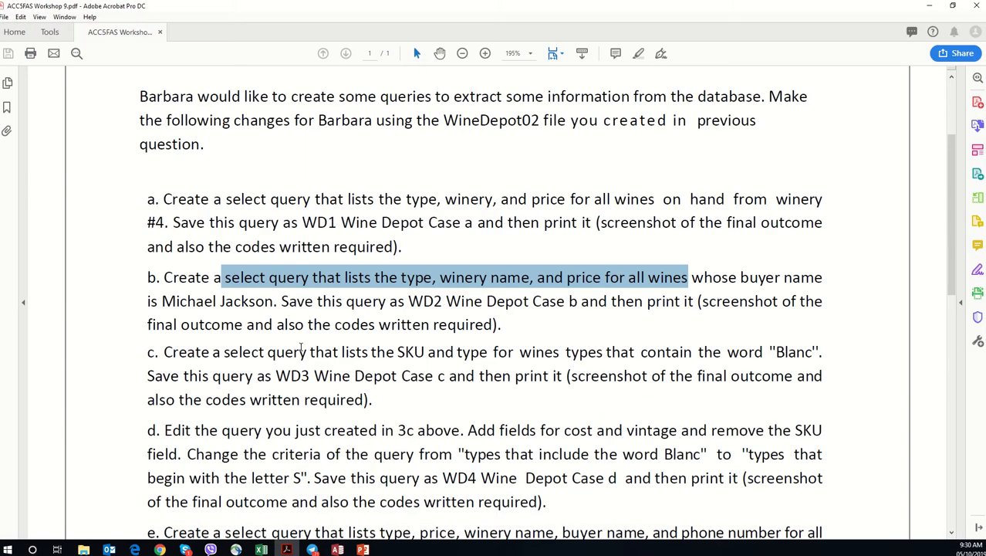
{"action": "left_click", "coordinate": [300, 351]}
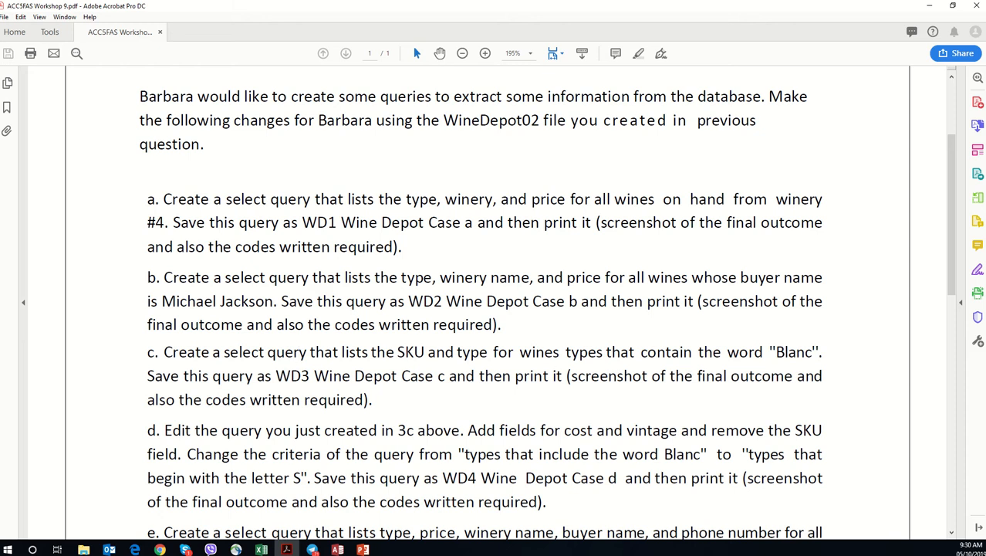
{"action": "left_click", "coordinate": [338, 548]}
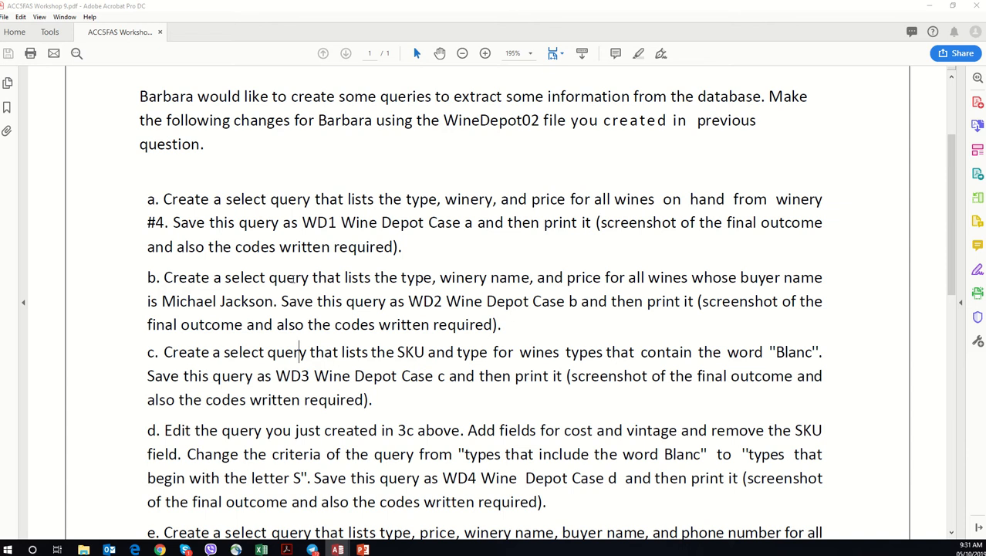
{"action": "left_click_drag", "start_coordinate": [344, 280], "coordinate": [696, 297]}
{"action": "left_click", "coordinate": [698, 299]}
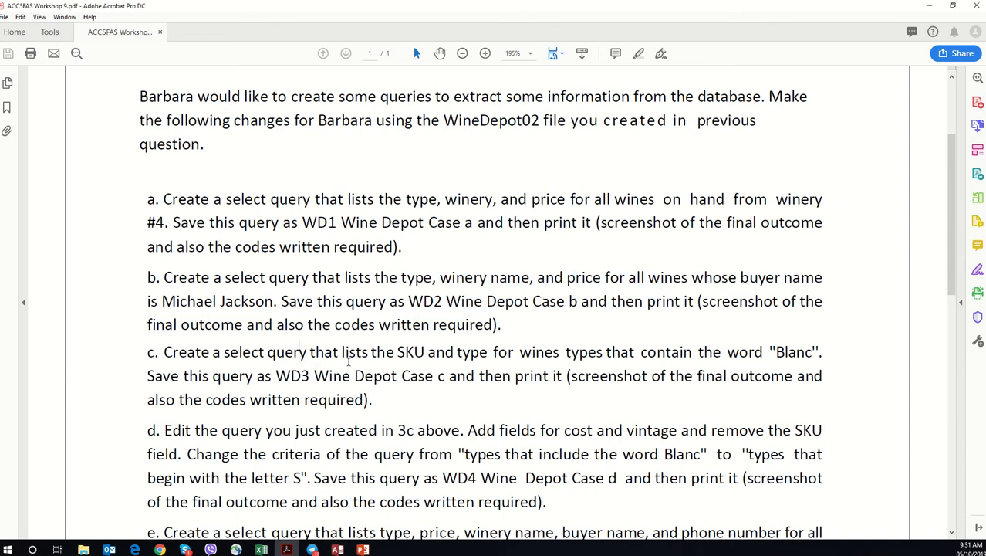
{"action": "left_click_drag", "start_coordinate": [344, 355], "coordinate": [511, 378]}
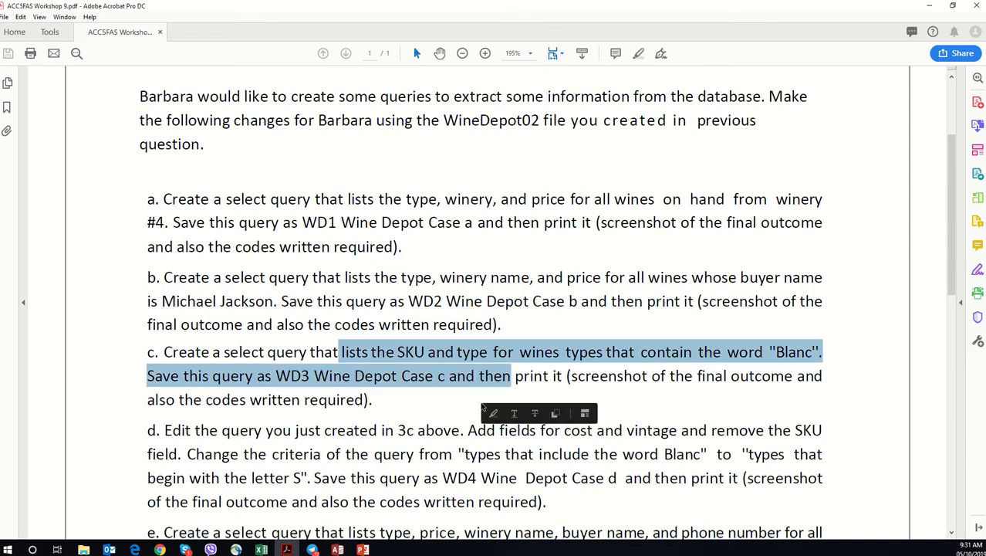
{"action": "left_click", "coordinate": [631, 376]}
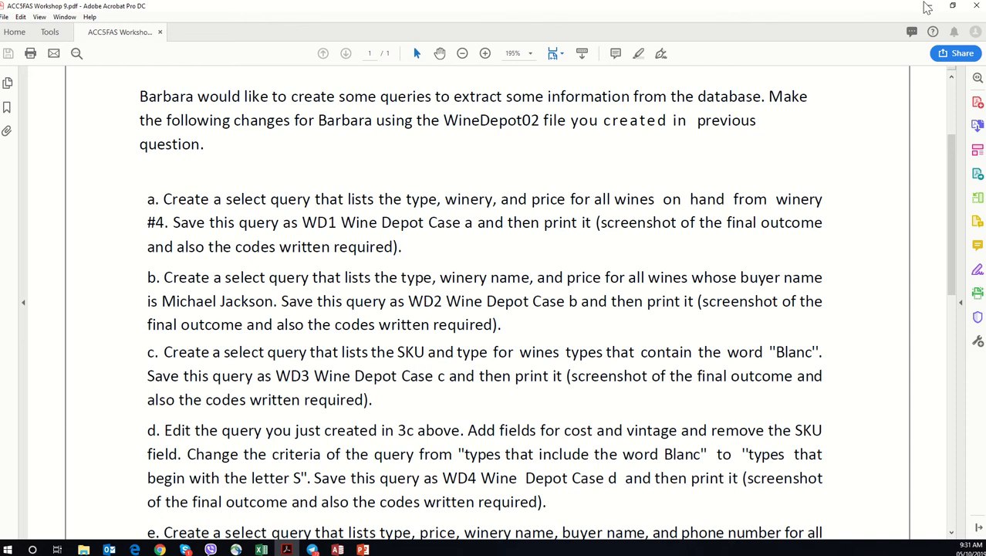
Step: Return to the Access database and start a new query design with the Buyer, Wine Products and Winery tables
{"action": "left_click", "coordinate": [930, 5]}
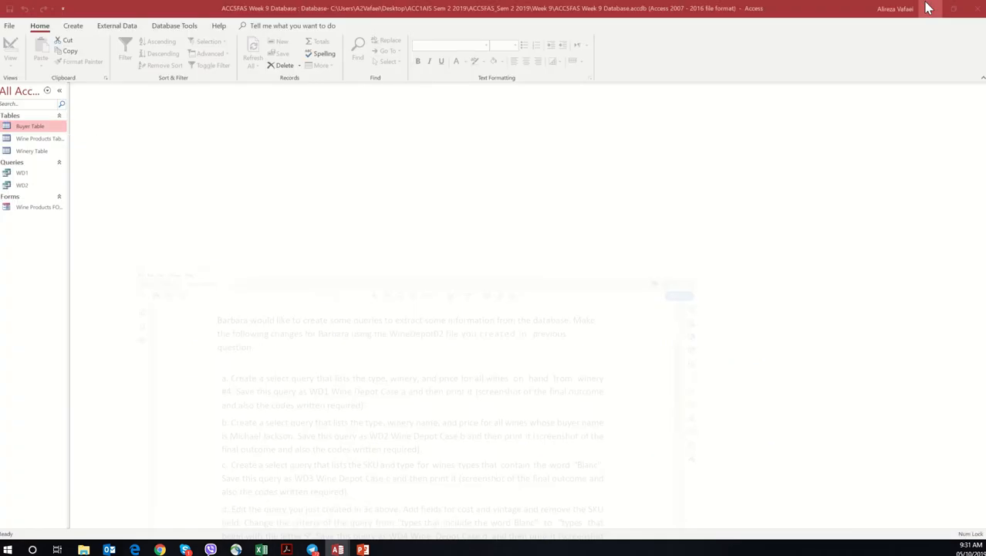
{"action": "left_click", "coordinate": [74, 26]}
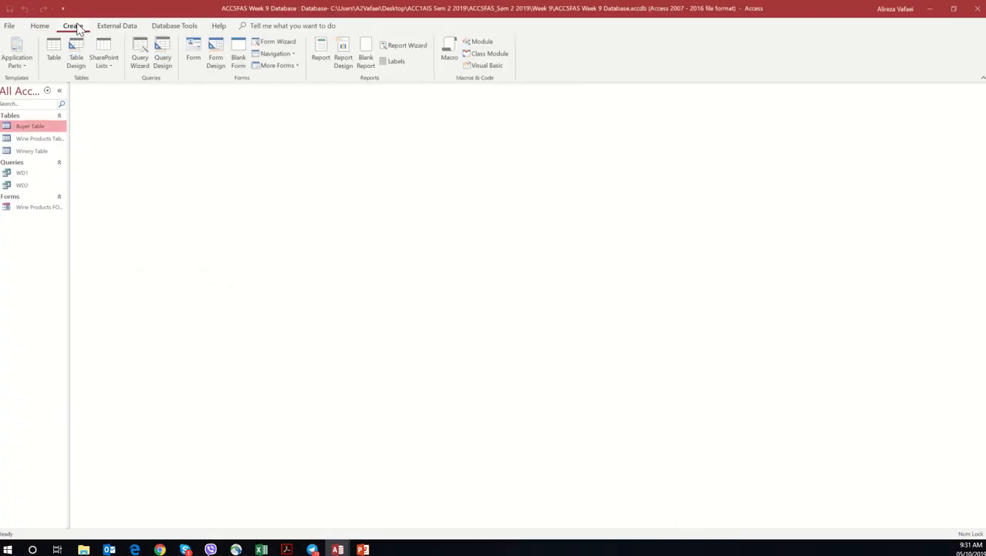
{"action": "left_click", "coordinate": [170, 56]}
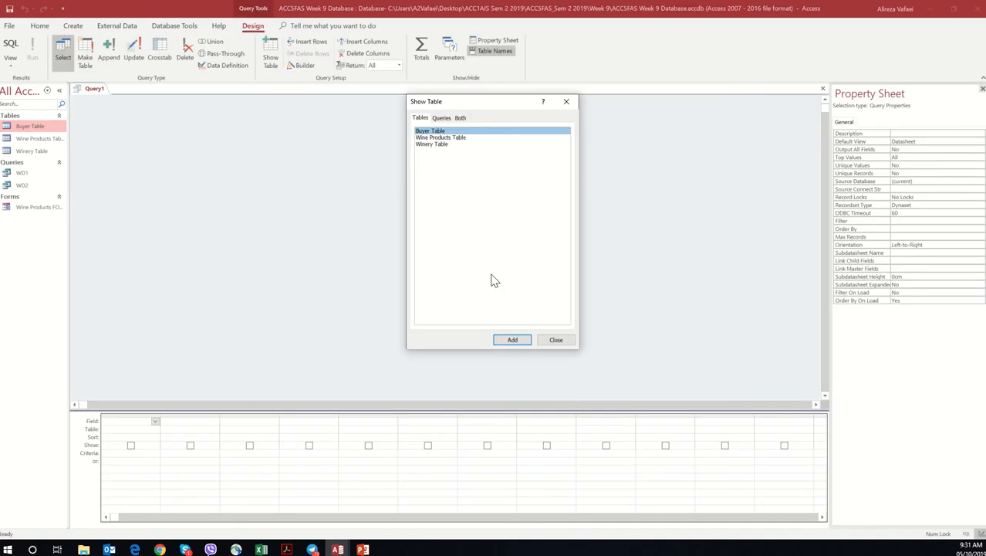
{"action": "double_click", "coordinate": [458, 132]}
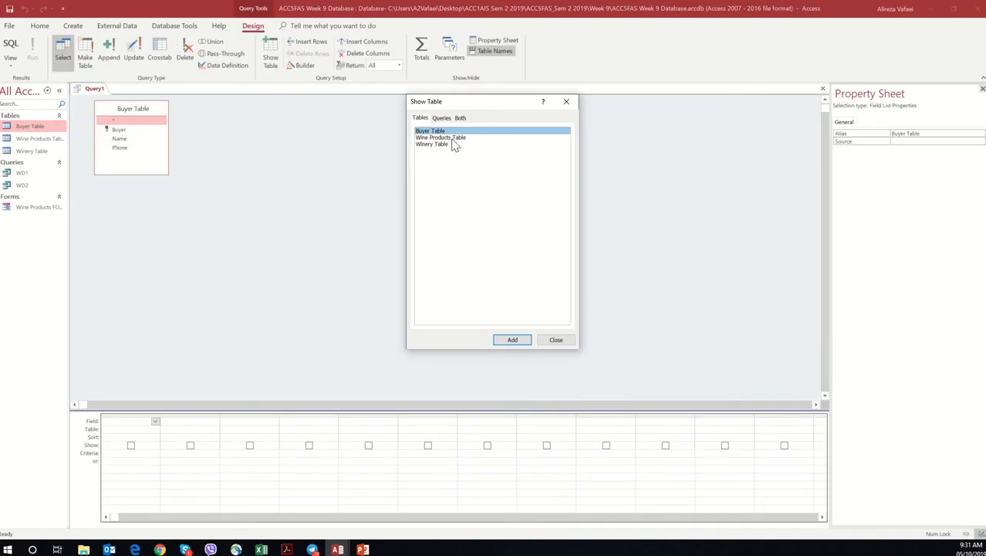
{"action": "double_click", "coordinate": [450, 139]}
{"action": "double_click", "coordinate": [444, 144]}
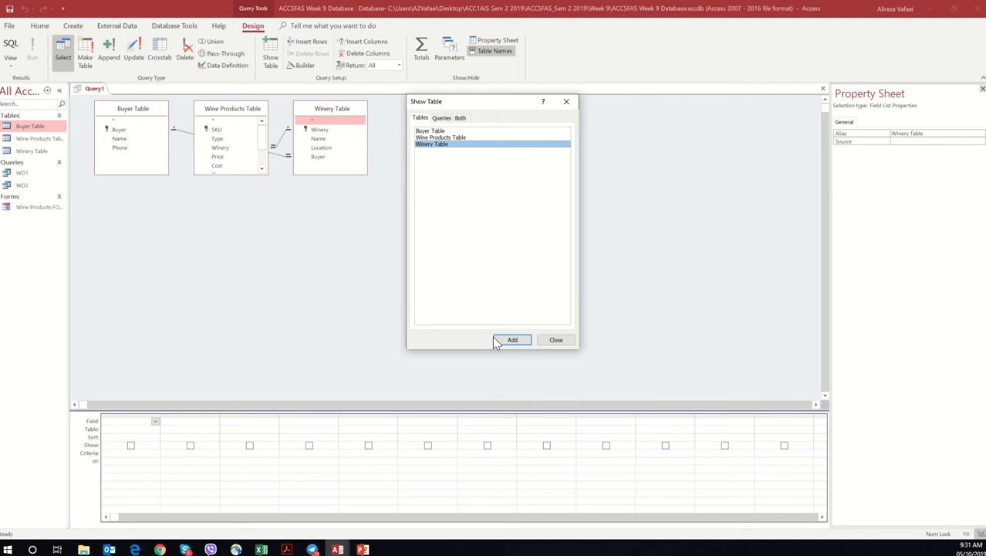
{"action": "left_click", "coordinate": [552, 347]}
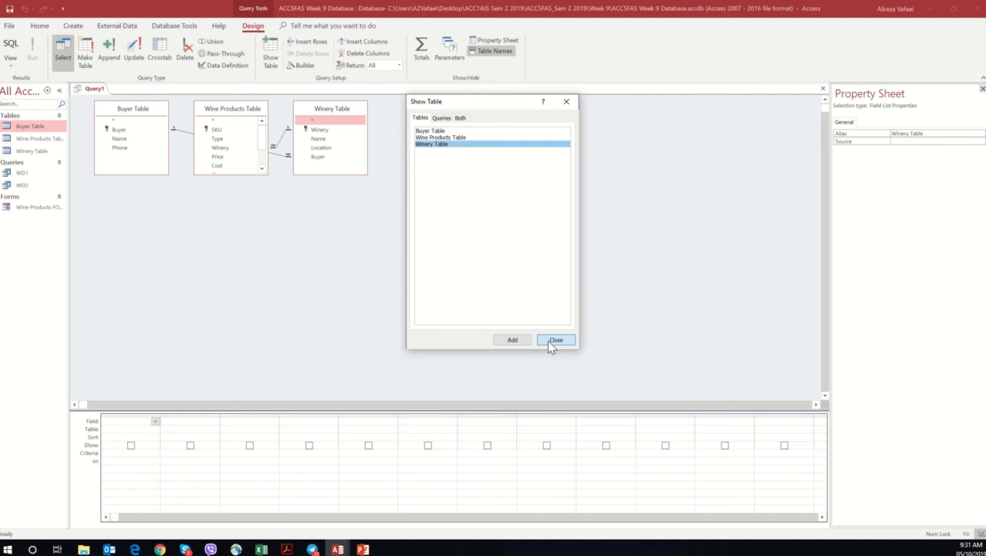
Step: Spread the Buyer and Wine Products tables below the Winery Table and enlarge Wine Products to show its full field list
{"action": "left_click_drag", "start_coordinate": [150, 111], "coordinate": [522, 246]}
{"action": "left_click_drag", "start_coordinate": [220, 117], "coordinate": [157, 240]}
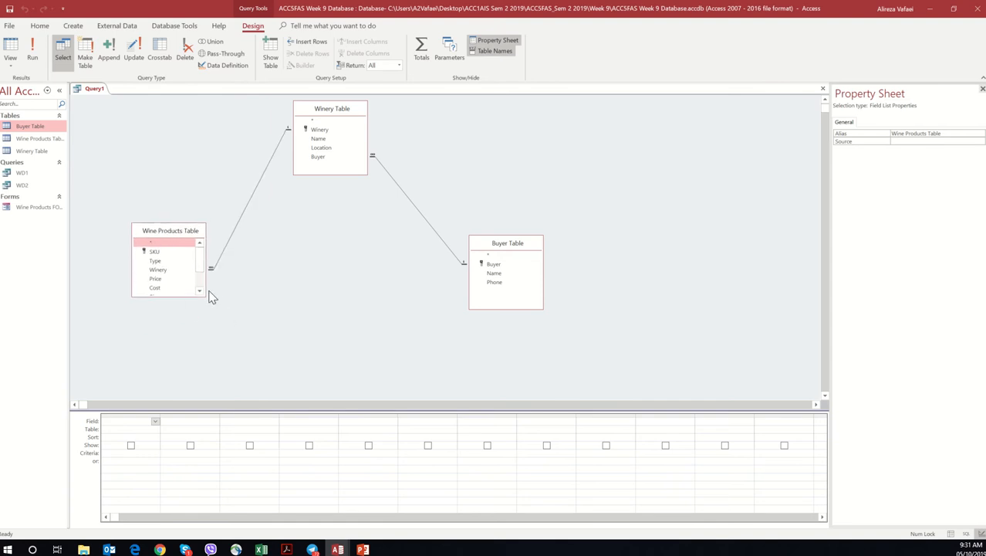
{"action": "left_click_drag", "start_coordinate": [204, 294], "coordinate": [222, 373]}
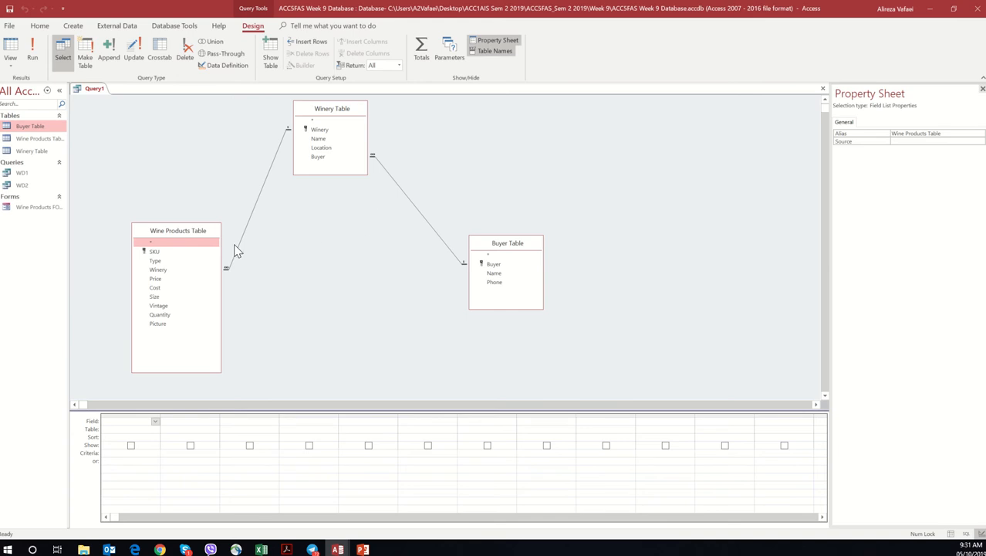
Step: Add the SKU and Type fields of the Wine Products Table to the query and recheck query c's criterion in the Workshop 9 PDF
{"action": "double_click", "coordinate": [175, 255]}
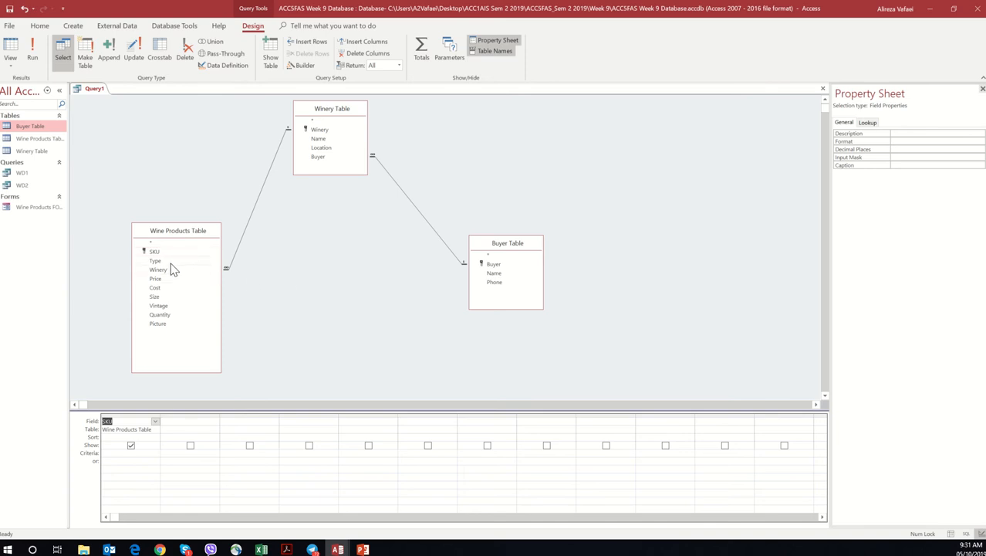
{"action": "double_click", "coordinate": [172, 263]}
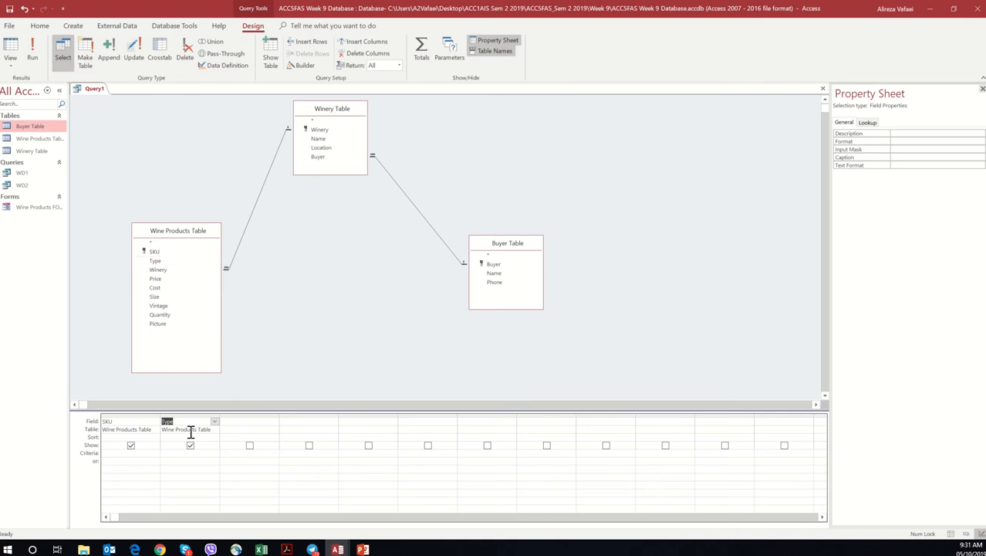
{"action": "left_click", "coordinate": [170, 452]}
{"action": "left_click", "coordinate": [287, 549]}
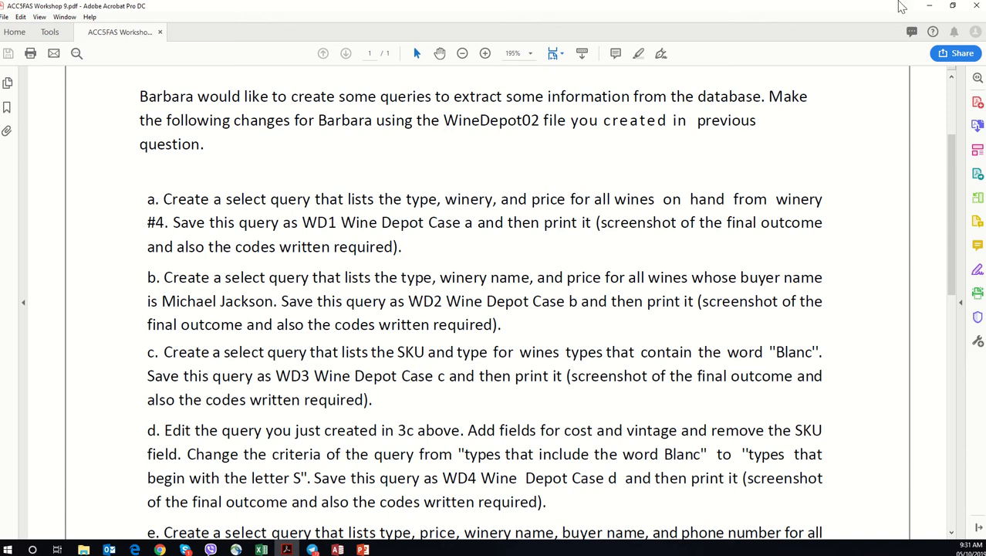
{"action": "left_click", "coordinate": [931, 5]}
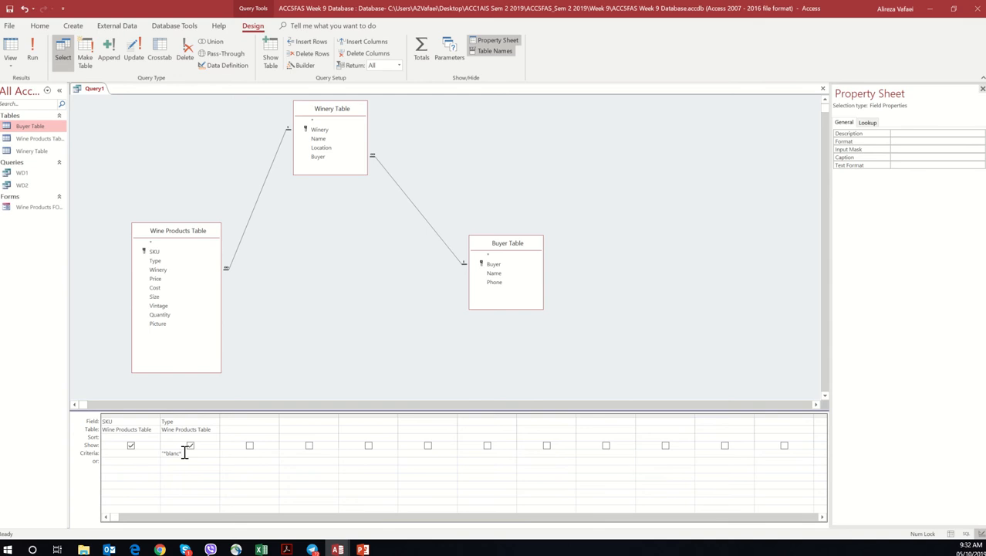
Step: Set the Type criterion to match wines containing the word "blanc" using asterisk wildcards, as in "*blanc*", and run the query
{"action": "type", "text": "\""}
{"action": "left_click_drag", "start_coordinate": [191, 453], "coordinate": [164, 453]}
{"action": "key", "text": "Delete"}
{"action": "type", "text": "*blanc*\""}
{"action": "key", "text": "BackSpace"}
{"action": "key", "text": "BackSpace"}
{"action": "key", "text": "BackSpace"}
{"action": "key", "text": "BackSpace"}
{"action": "key", "text": "BackSpace"}
{"action": "key", "text": "BackSpace"}
{"action": "key", "text": "BackSpace"}
{"action": "key", "text": "BackSpace"}
{"action": "key", "text": "BackSpace"}
{"action": "type", "text": "*blanc"}
{"action": "key", "text": "BackSpace"}
{"action": "key", "text": "BackSpace"}
{"action": "key", "text": "BackSpace"}
{"action": "key", "text": "BackSpace"}
{"action": "key", "text": "BackSpace"}
{"action": "key", "text": "BackSpace"}
{"action": "key", "text": "BackSpace"}
{"action": "type", "text": "*blanc"}
{"action": "left_click", "coordinate": [39, 57]}
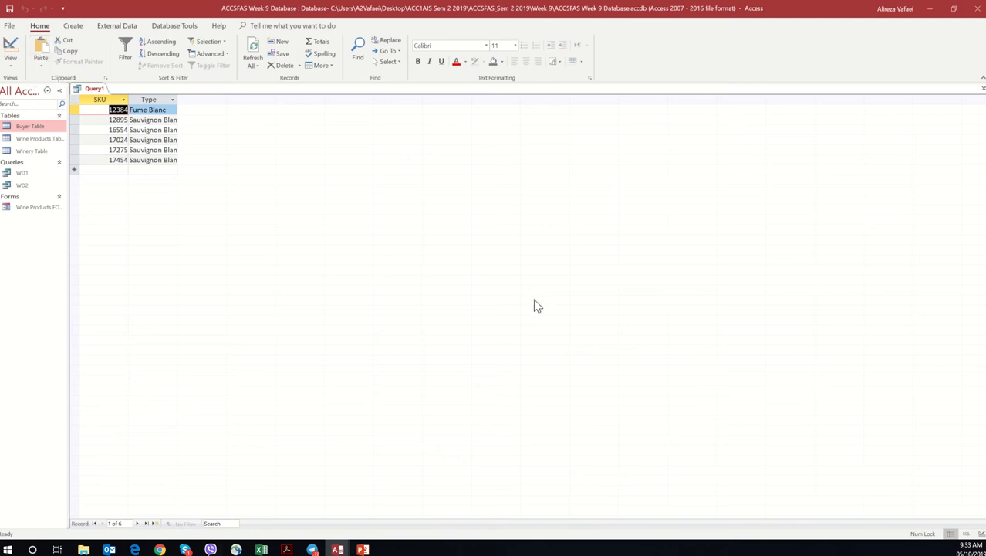
Step: Save the query as WD3 and close it
{"action": "right_click", "coordinate": [93, 89]}
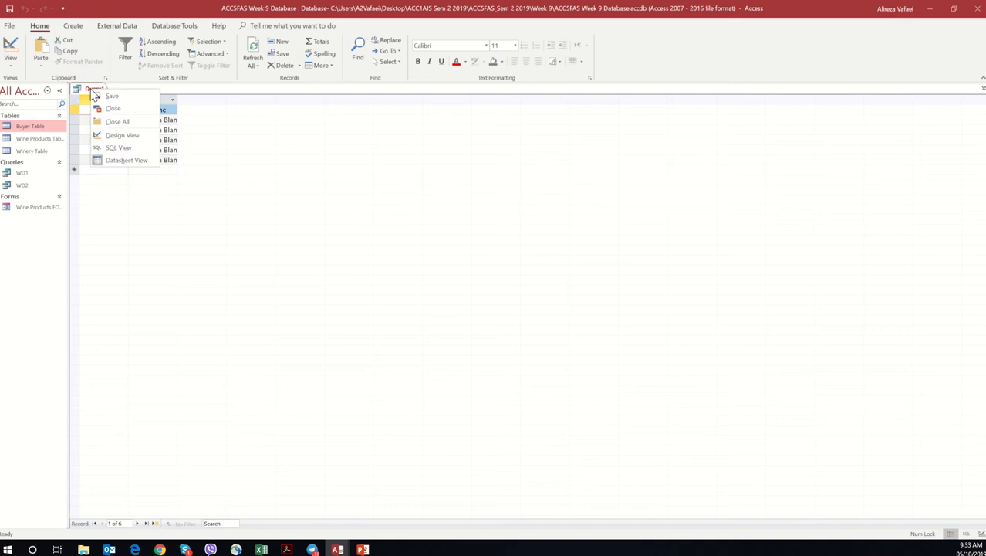
{"action": "left_click", "coordinate": [112, 96]}
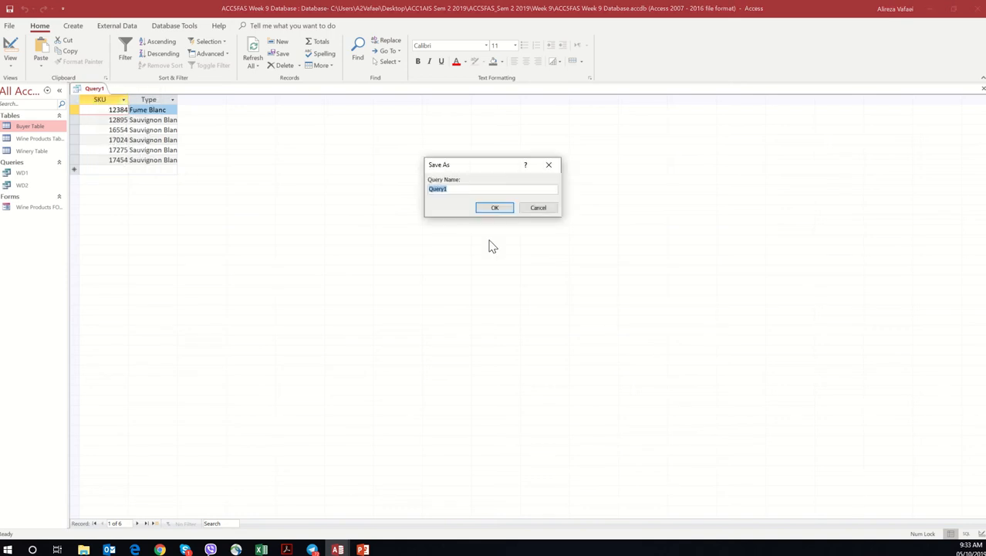
{"action": "type", "text": "WD3"}
{"action": "left_click", "coordinate": [504, 210]}
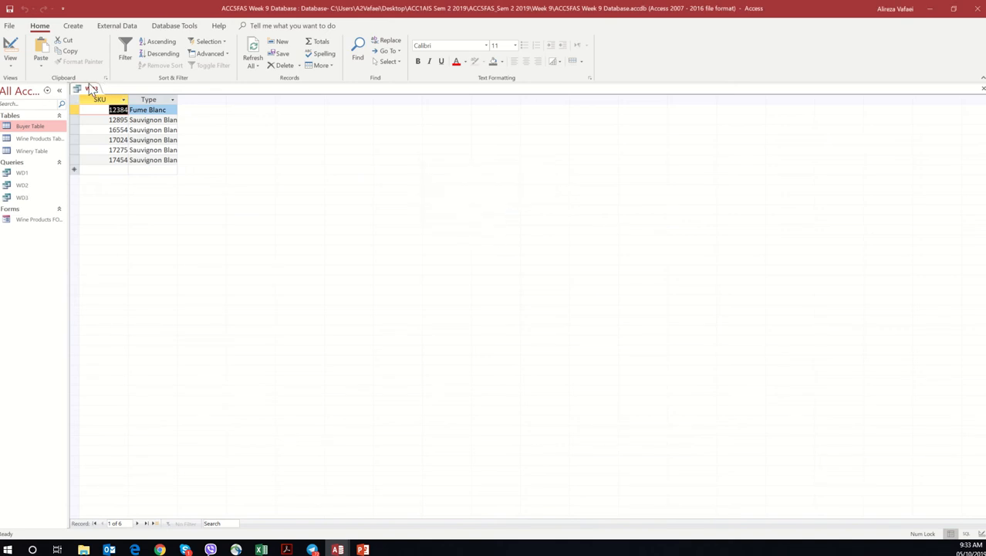
{"action": "right_click", "coordinate": [92, 89]}
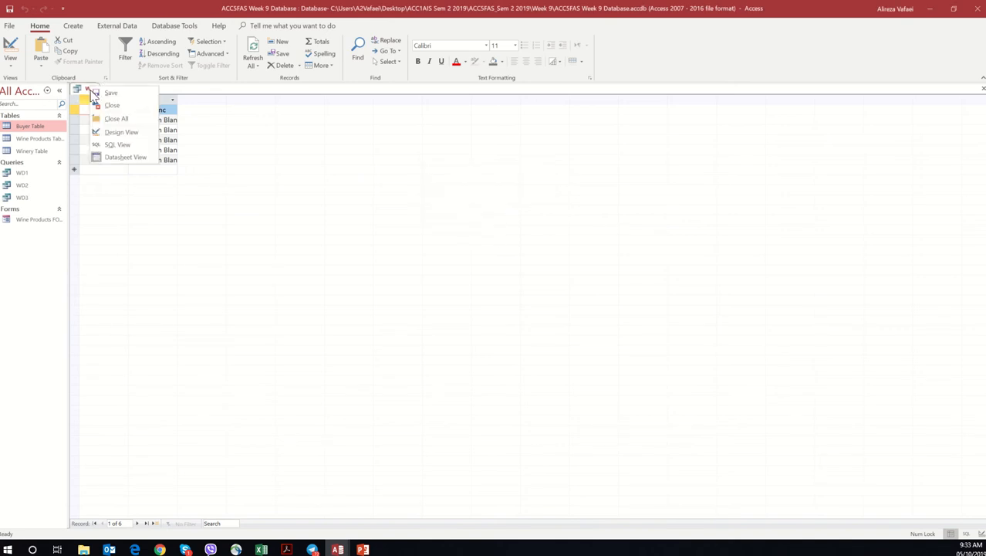
{"action": "left_click", "coordinate": [108, 106]}
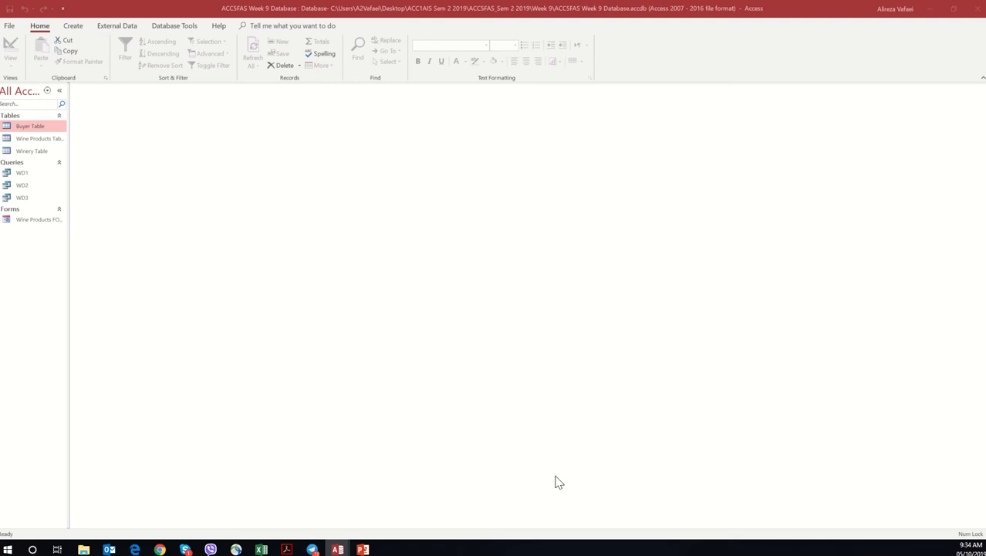
Step: Switch to the Workshop 9 PDF in Acrobat and read the instructions for query d, comparing its fields with those of query c
{"action": "left_click", "coordinate": [291, 550]}
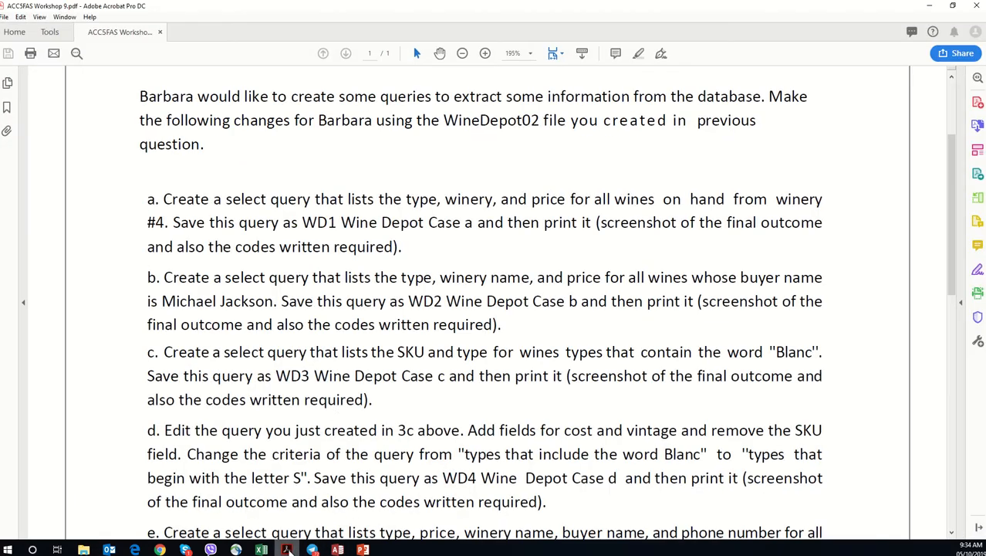
{"action": "scroll", "coordinate": [330, 404], "scroll_direction": "down", "scroll_amount": 2}
{"action": "scroll", "coordinate": [331, 403], "scroll_direction": "down", "scroll_amount": 1}
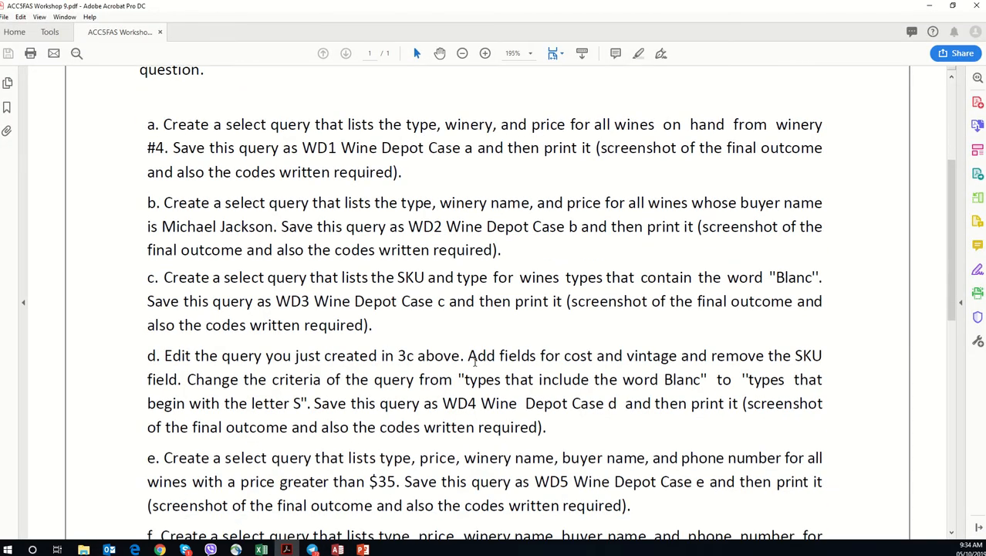
{"action": "left_click_drag", "start_coordinate": [164, 355], "coordinate": [377, 355]}
{"action": "left_click", "coordinate": [336, 356]}
{"action": "left_click", "coordinate": [338, 550]}
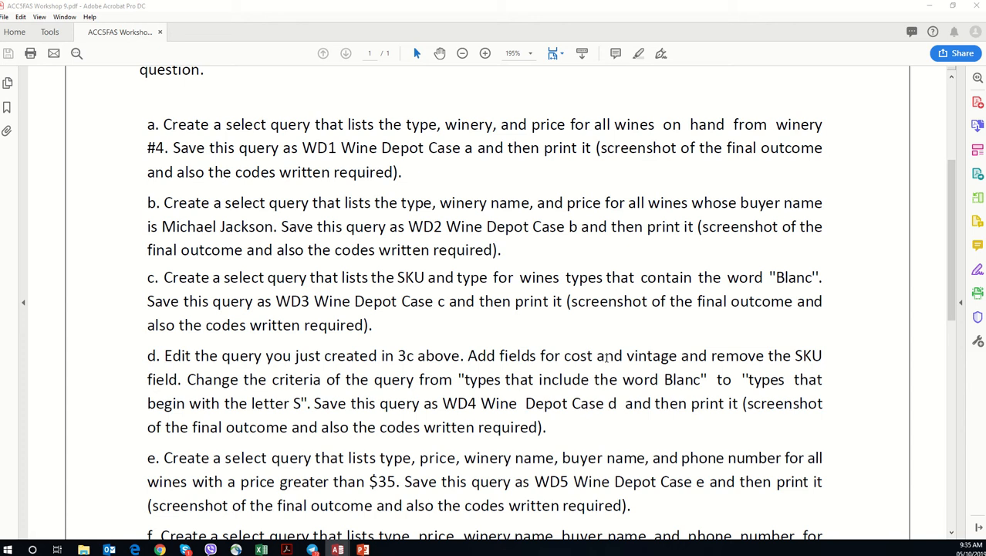
{"action": "left_click_drag", "start_coordinate": [564, 359], "coordinate": [609, 359]}
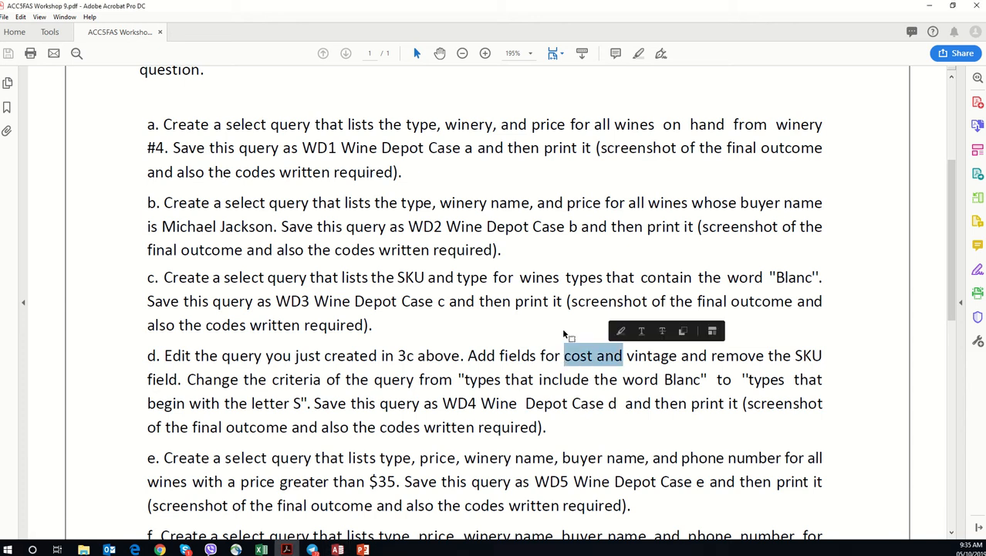
{"action": "left_click_drag", "start_coordinate": [457, 277], "coordinate": [489, 278]}
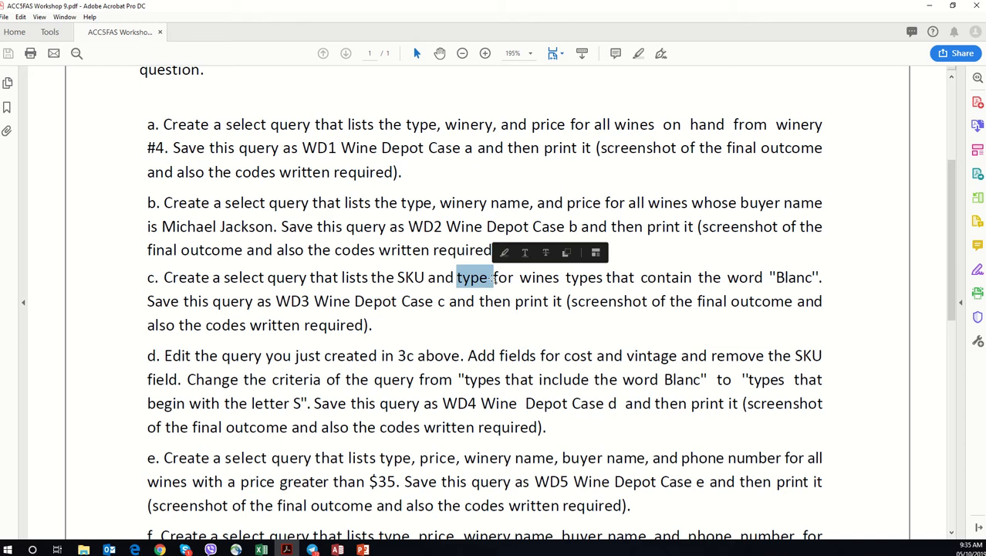
{"action": "left_click_drag", "start_coordinate": [427, 278], "coordinate": [396, 278]}
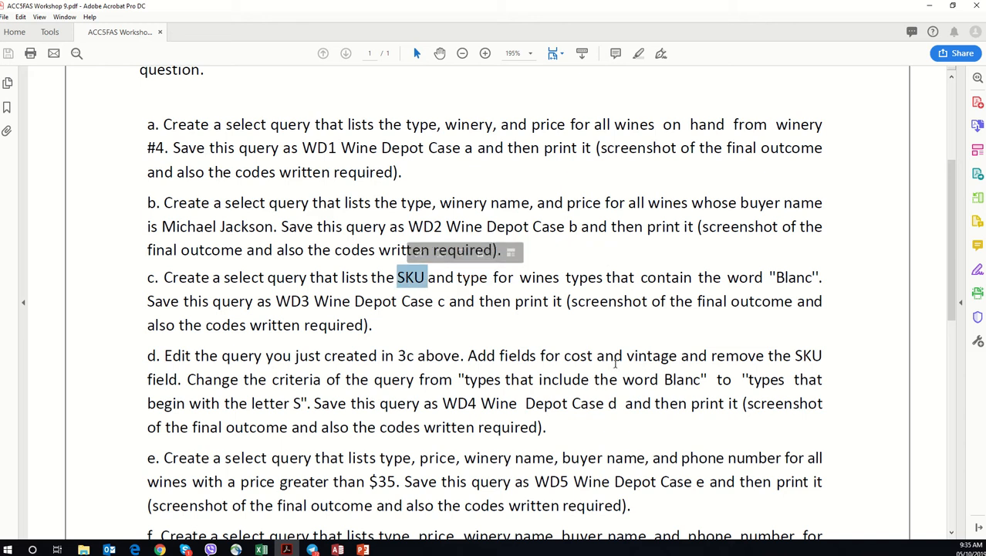
{"action": "left_click_drag", "start_coordinate": [634, 355], "coordinate": [680, 355]}
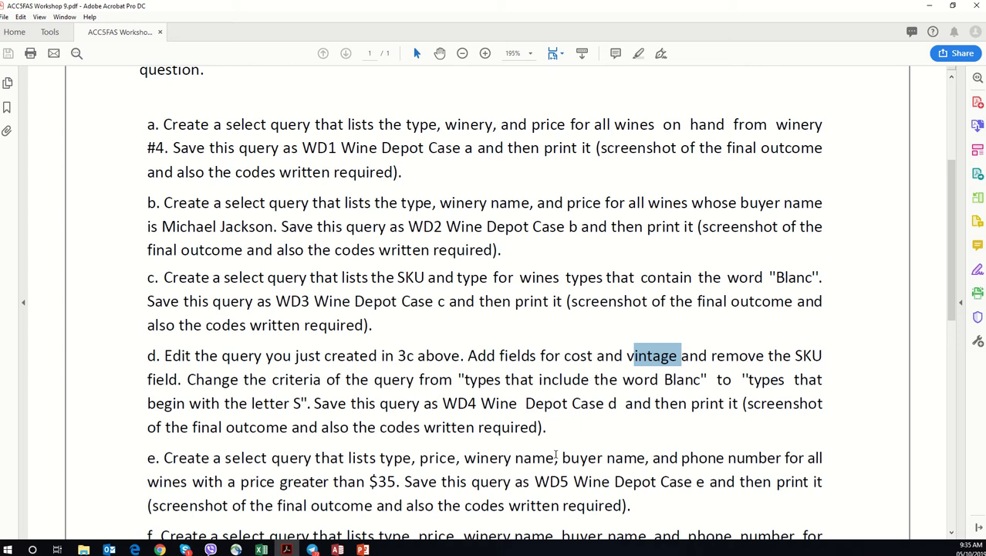
Step: Return to the Access database and start another query design with the Buyer, Wine Products and Winery tables
{"action": "left_click", "coordinate": [926, 6]}
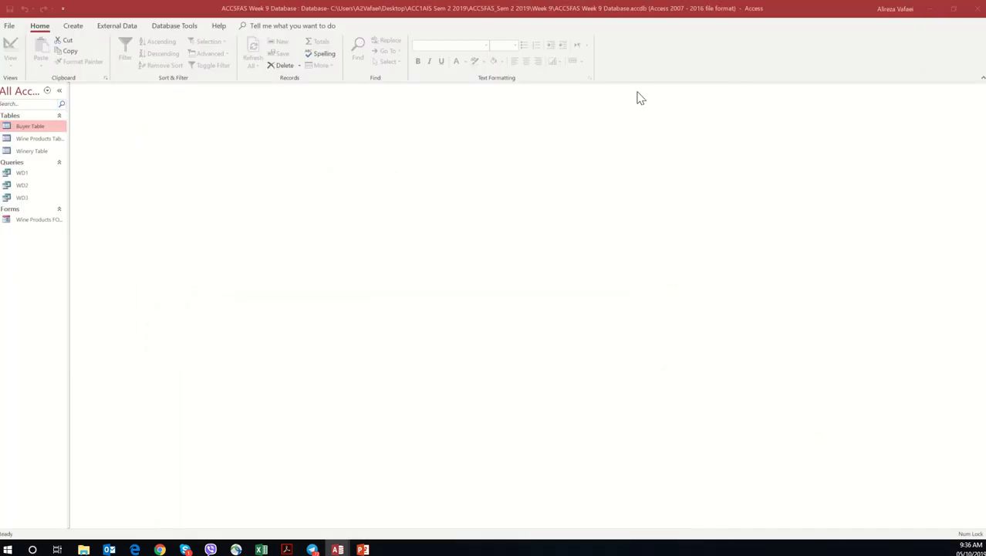
{"action": "left_click", "coordinate": [75, 30]}
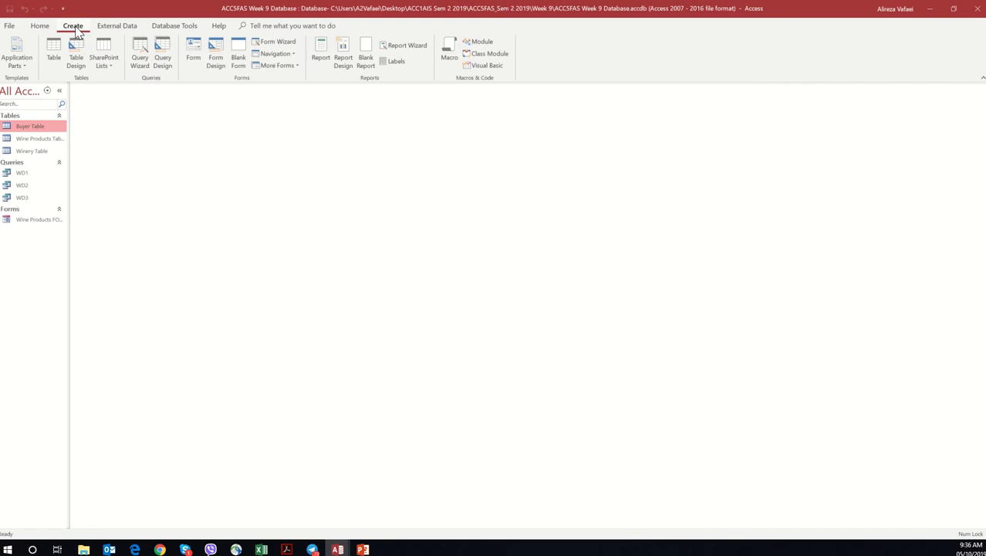
{"action": "left_click", "coordinate": [162, 54]}
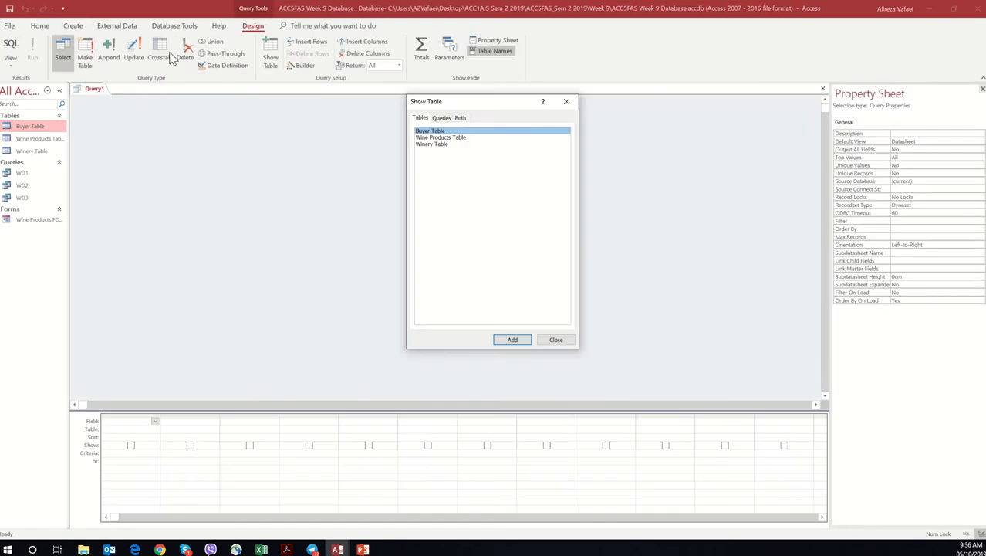
{"action": "double_click", "coordinate": [475, 131]}
{"action": "double_click", "coordinate": [474, 137]}
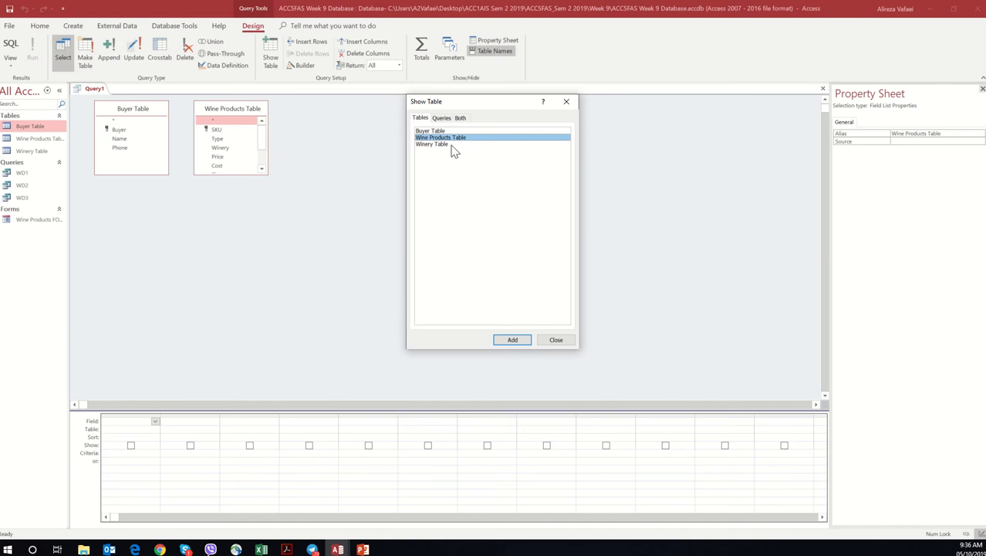
{"action": "double_click", "coordinate": [450, 144]}
{"action": "left_click", "coordinate": [561, 345]}
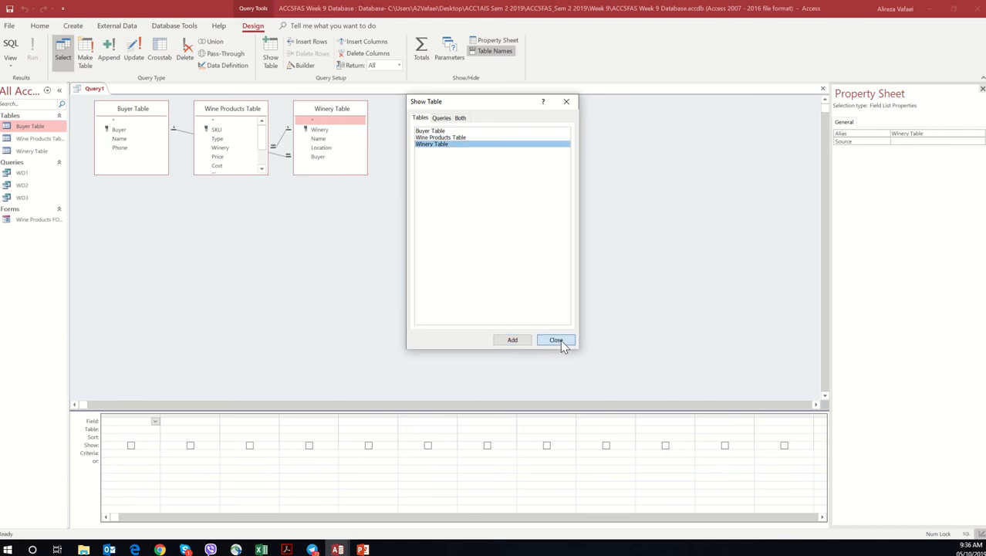
Step: Move the Buyer and Wine Products tables to either side below the Winery Table and enlarge Wine Products to show all its fields
{"action": "left_click_drag", "start_coordinate": [143, 109], "coordinate": [500, 203]}
{"action": "left_click_drag", "start_coordinate": [235, 110], "coordinate": [178, 178]}
{"action": "left_click_drag", "start_coordinate": [212, 242], "coordinate": [230, 306]}
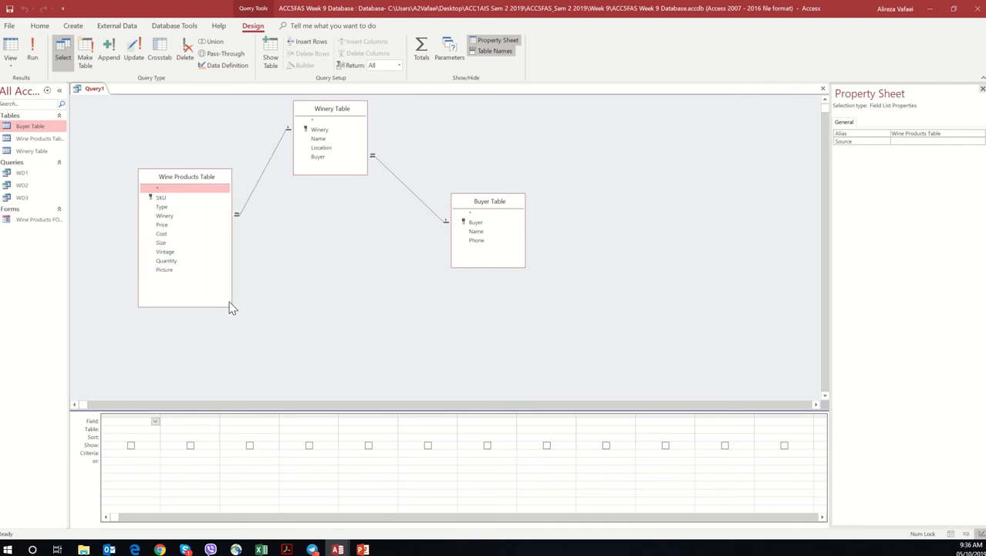
Step: Add the Type, Cost and Vintage fields of the Wine Products Table to the query
{"action": "double_click", "coordinate": [197, 207]}
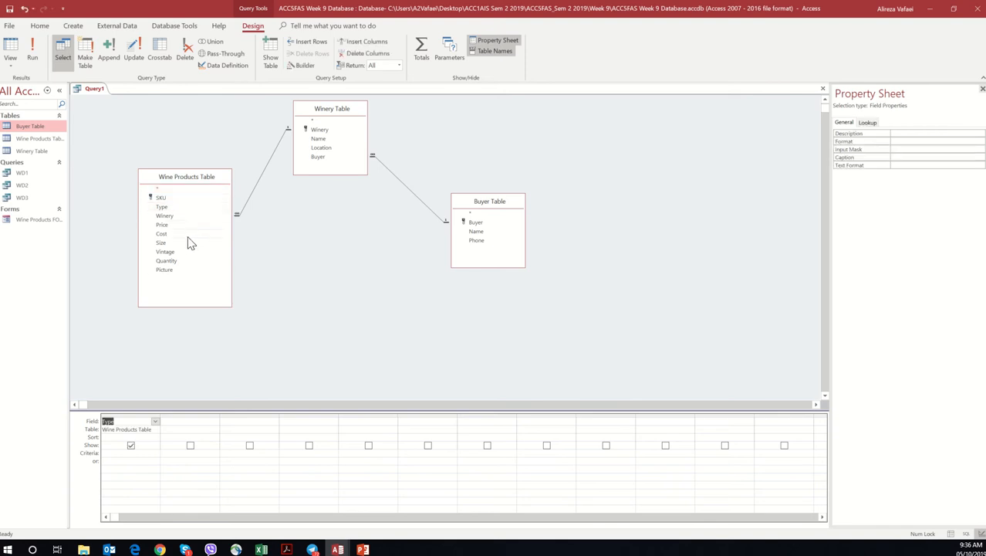
{"action": "double_click", "coordinate": [189, 235]}
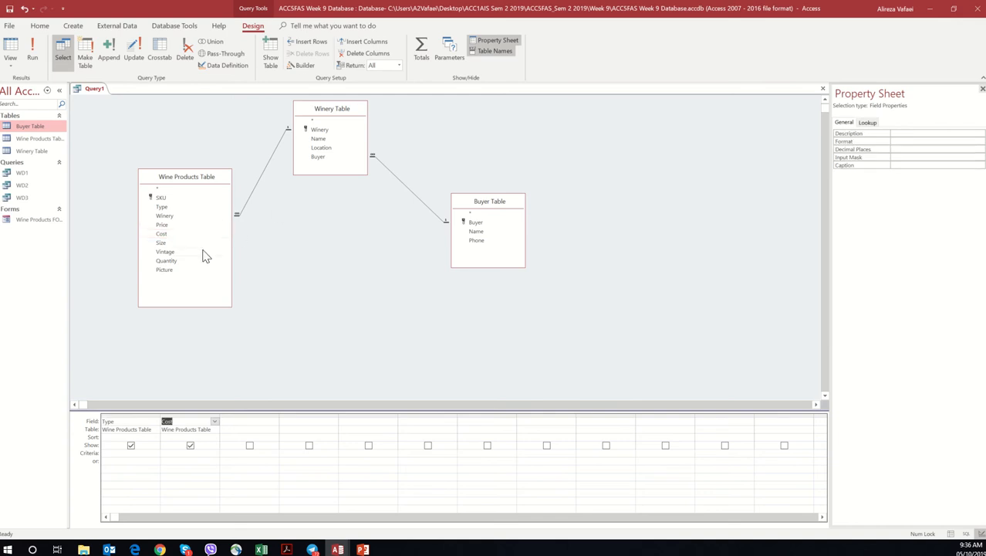
{"action": "double_click", "coordinate": [185, 254]}
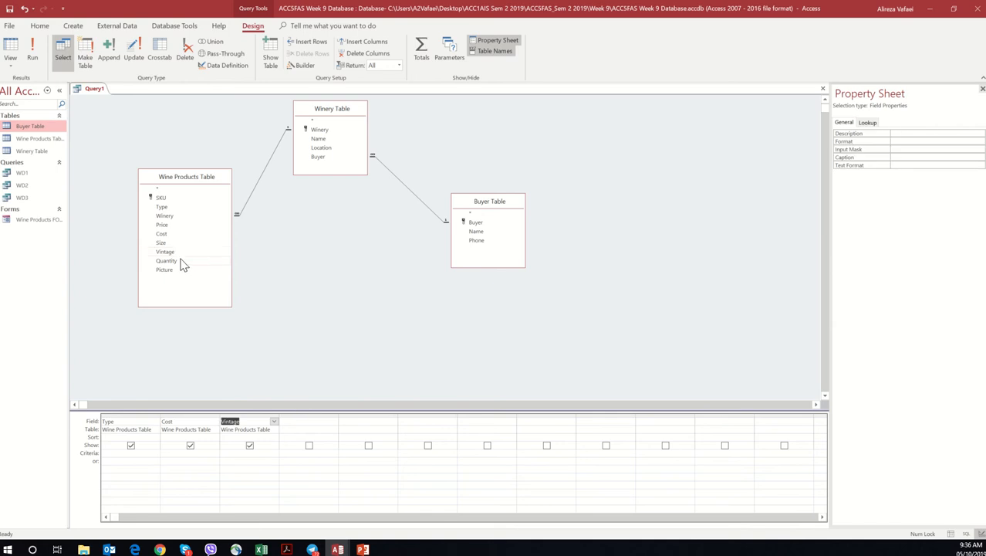
Step: Set the Type criterion to "S*" to match wine types beginning with the letter S, and run the query
{"action": "left_click", "coordinate": [122, 455]}
{"action": "type", "text": "\""}
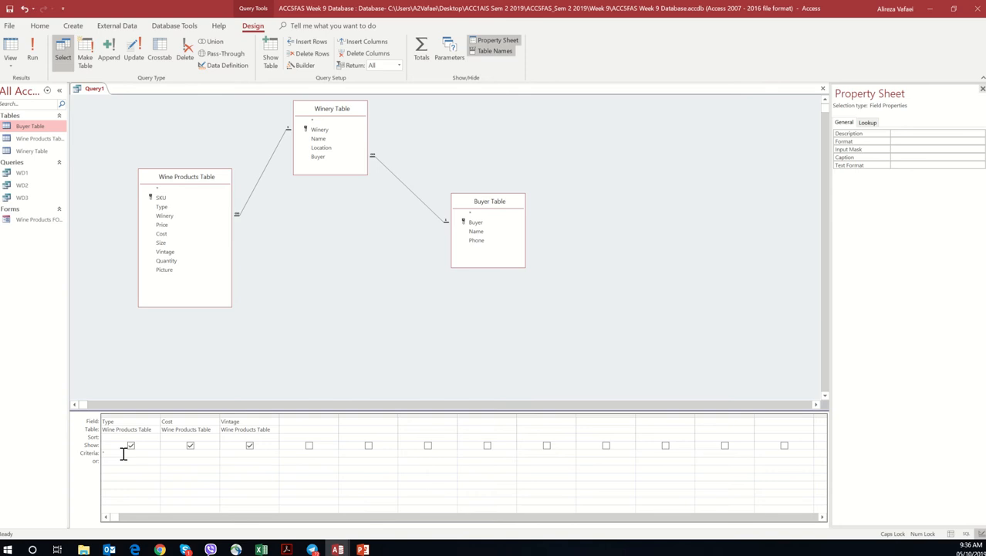
{"action": "type", "text": "S*"}
{"action": "key", "text": "BackSpace"}
{"action": "key", "text": "BackSpace"}
{"action": "key", "text": "BackSpace"}
{"action": "key", "text": "BackSpace"}
{"action": "type", "text": "*S*"}
{"action": "key", "text": "BackSpace"}
{"action": "key", "text": "BackSpace"}
{"action": "key", "text": "BackSpace"}
{"action": "key", "text": "BackSpace"}
{"action": "key", "text": "BackSpace"}
{"action": "type", "text": "S"}
{"action": "key", "text": "BackSpace"}
{"action": "key", "text": "BackSpace"}
{"action": "key", "text": "BackSpace"}
{"action": "type", "text": "\"S\"\""}
{"action": "left_click", "coordinate": [36, 63]}
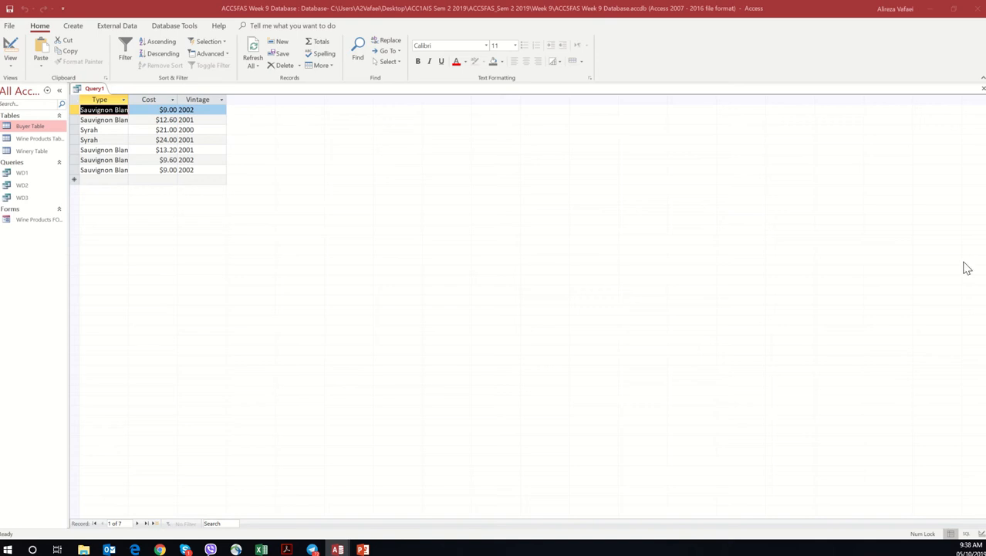
Step: Save the query as WD4 and close it
{"action": "right_click", "coordinate": [94, 90]}
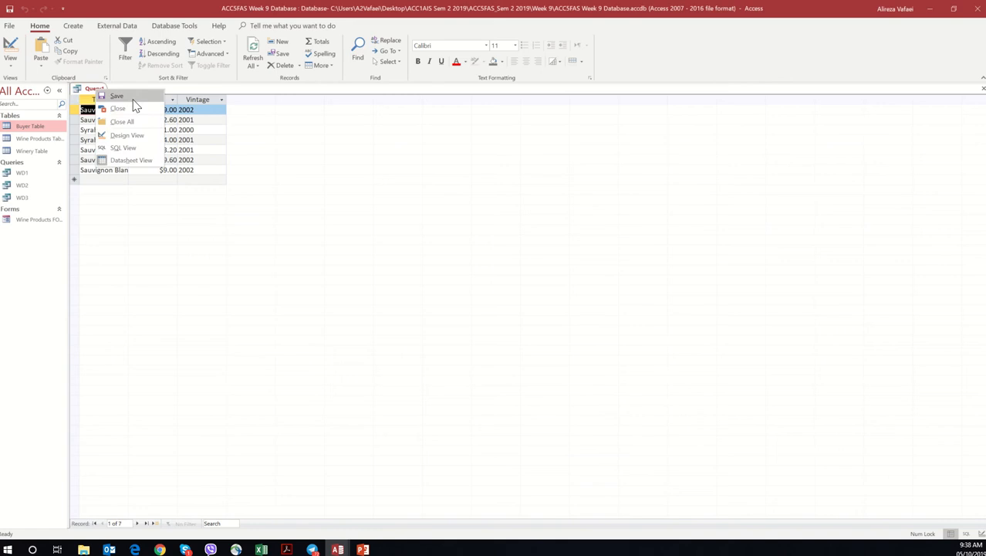
{"action": "left_click", "coordinate": [134, 105]}
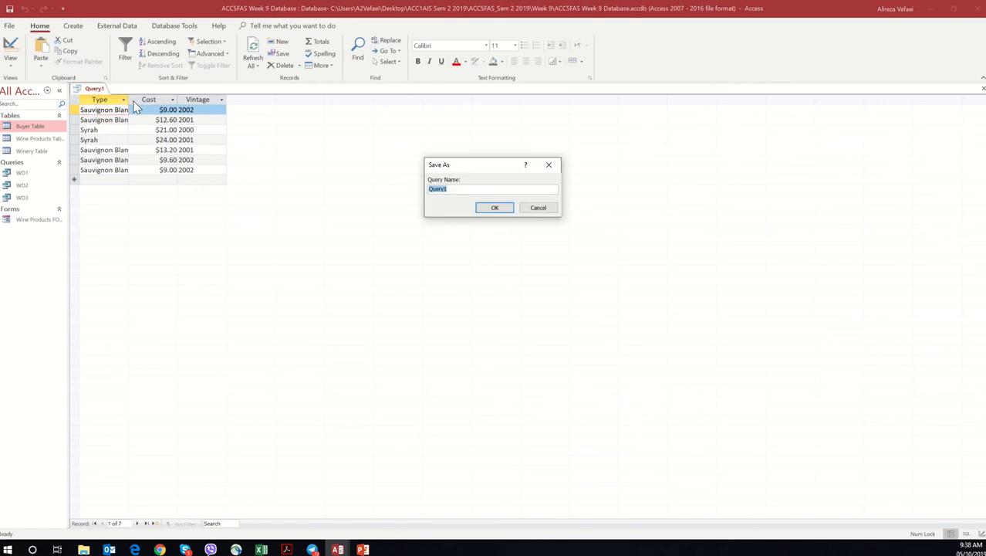
{"action": "type", "text": "WD4"}
{"action": "left_click", "coordinate": [500, 209]}
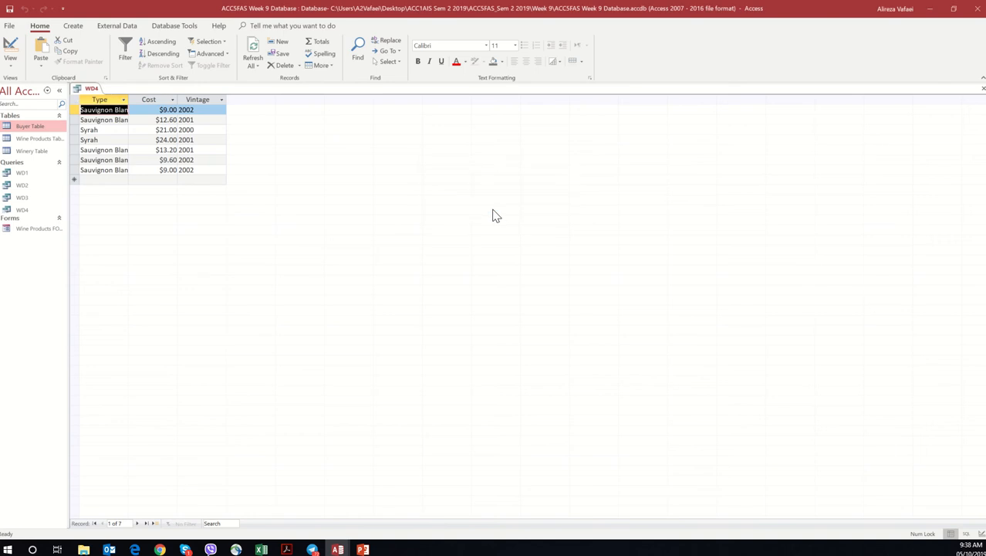
{"action": "right_click", "coordinate": [91, 88]}
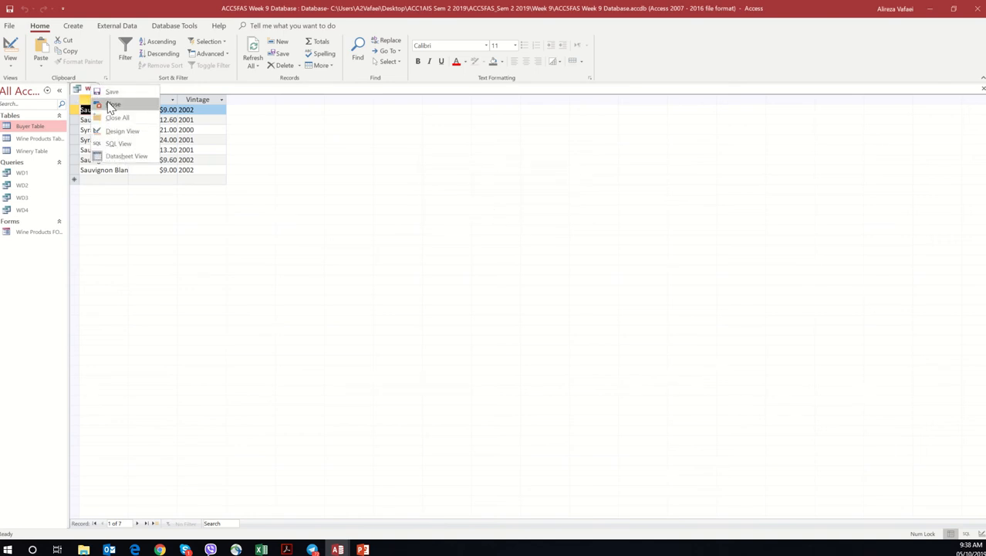
{"action": "left_click", "coordinate": [111, 105]}
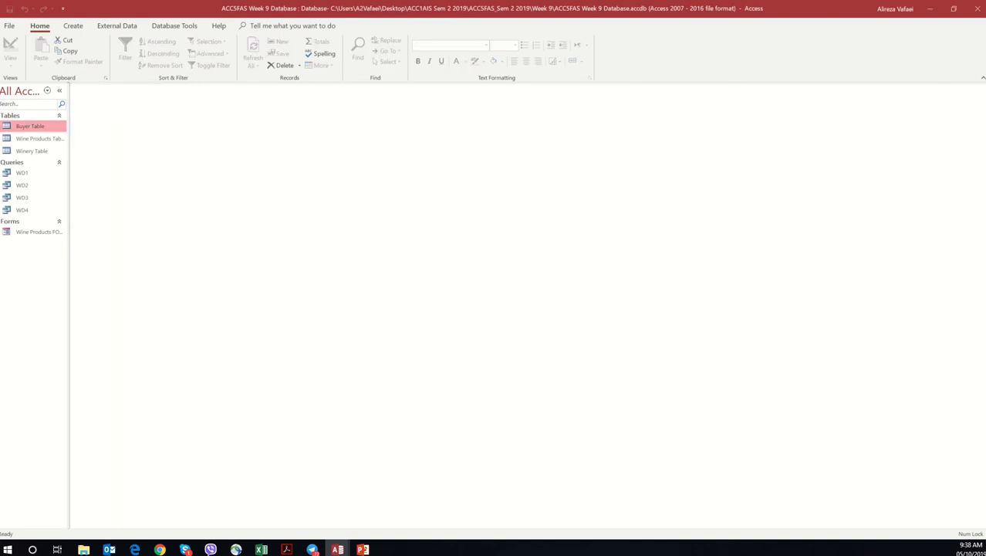
Step: Switch to the Workshop 9 PDF in Acrobat and read the instructions for query e
{"action": "key", "text": "alt+Tab"}
{"action": "scroll", "coordinate": [535, 308], "scroll_direction": "down", "scroll_amount": 1}
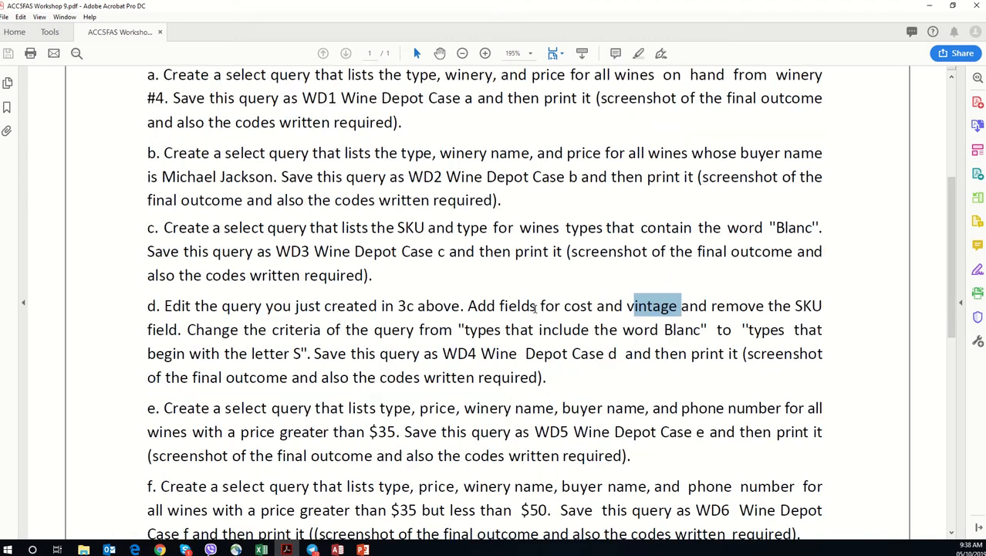
{"action": "scroll", "coordinate": [535, 308], "scroll_direction": "down", "scroll_amount": 2}
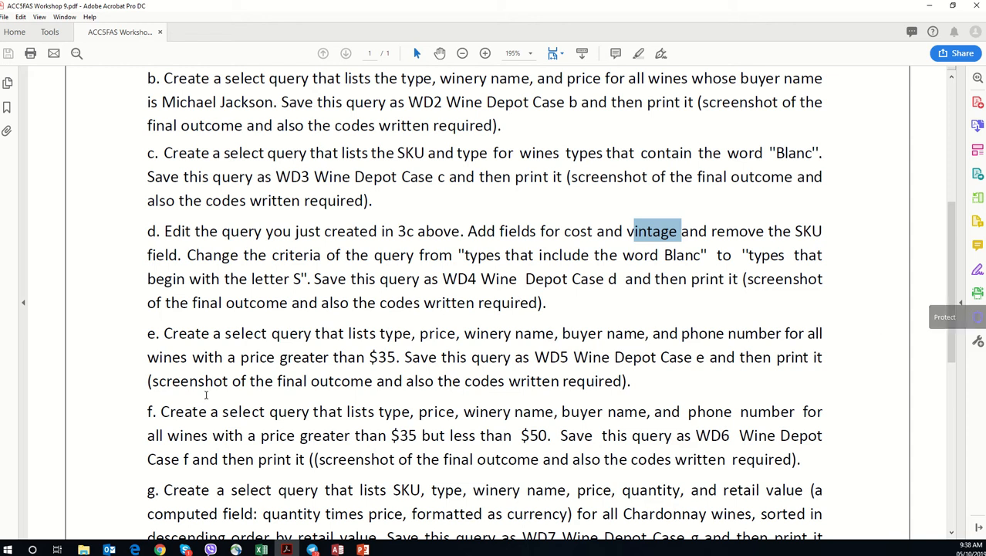
Step: Examine the required fields and the price condition for query e in the Workshop 9 PDF
{"action": "left_click_drag", "start_coordinate": [229, 338], "coordinate": [478, 324]}
{"action": "left_click_drag", "start_coordinate": [478, 325], "coordinate": [781, 337]}
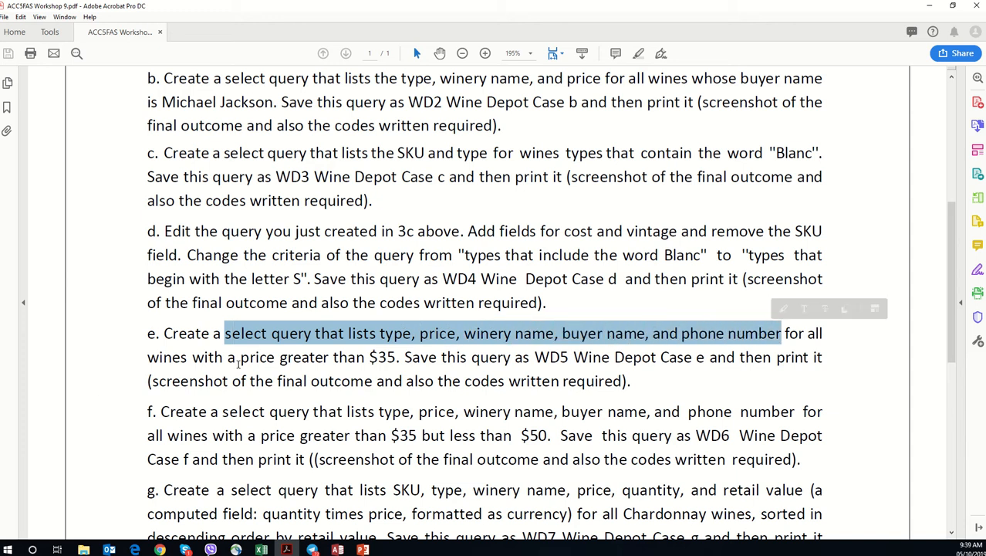
{"action": "left_click_drag", "start_coordinate": [302, 359], "coordinate": [391, 358]}
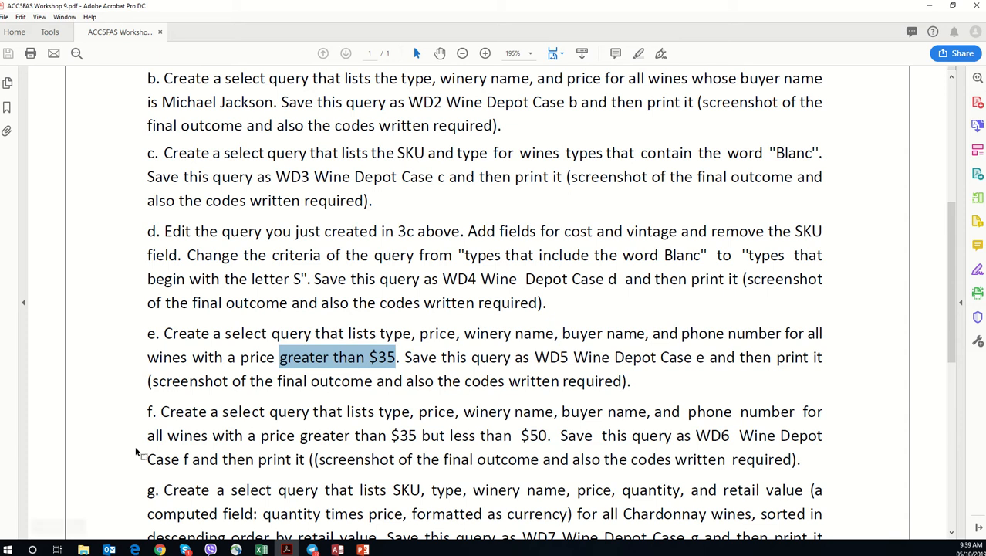
{"action": "key", "text": "alt+Tab"}
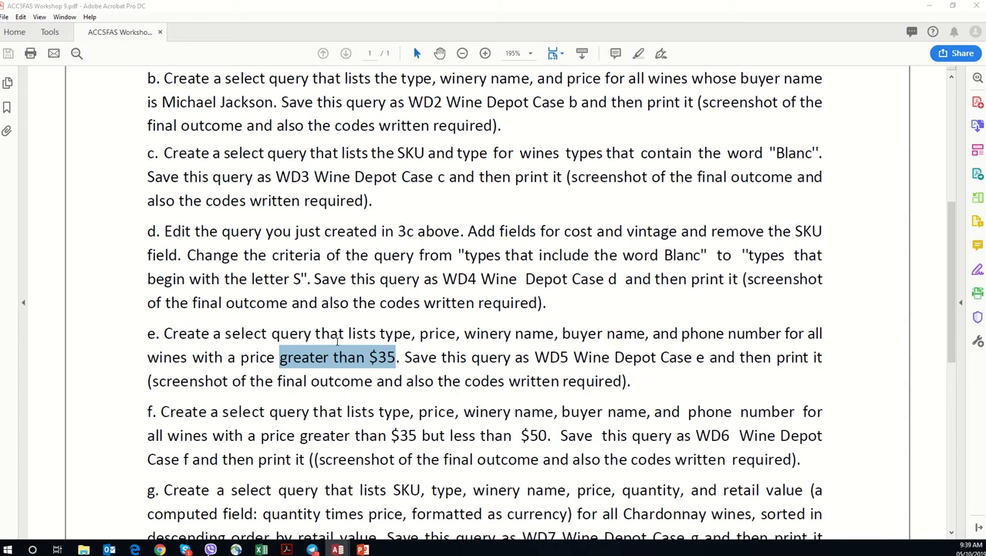
{"action": "left_click", "coordinate": [262, 342]}
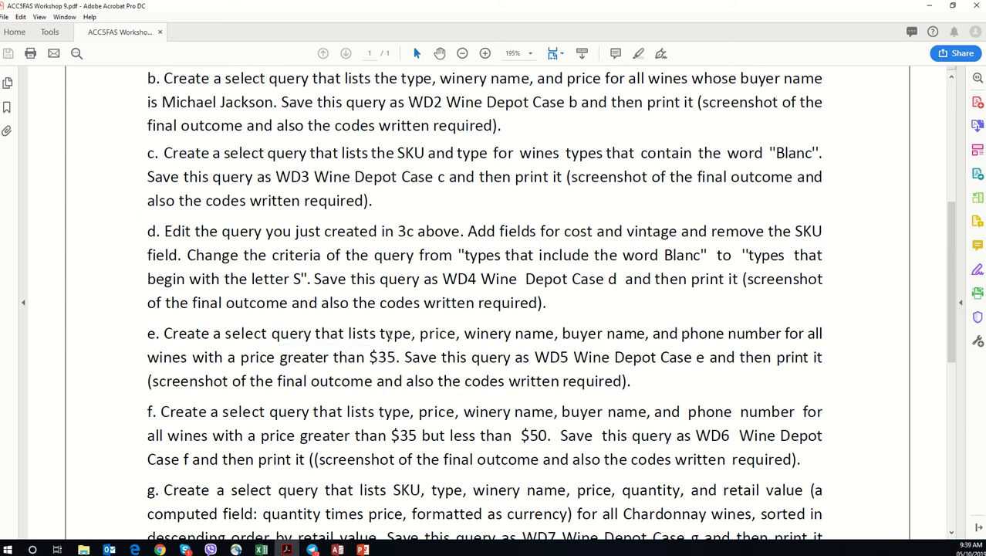
{"action": "left_click", "coordinate": [500, 332]}
{"action": "left_click_drag", "start_coordinate": [489, 334], "coordinate": [481, 337]}
{"action": "left_click_drag", "start_coordinate": [650, 334], "coordinate": [562, 334]}
{"action": "left_click_drag", "start_coordinate": [783, 334], "coordinate": [682, 334]}
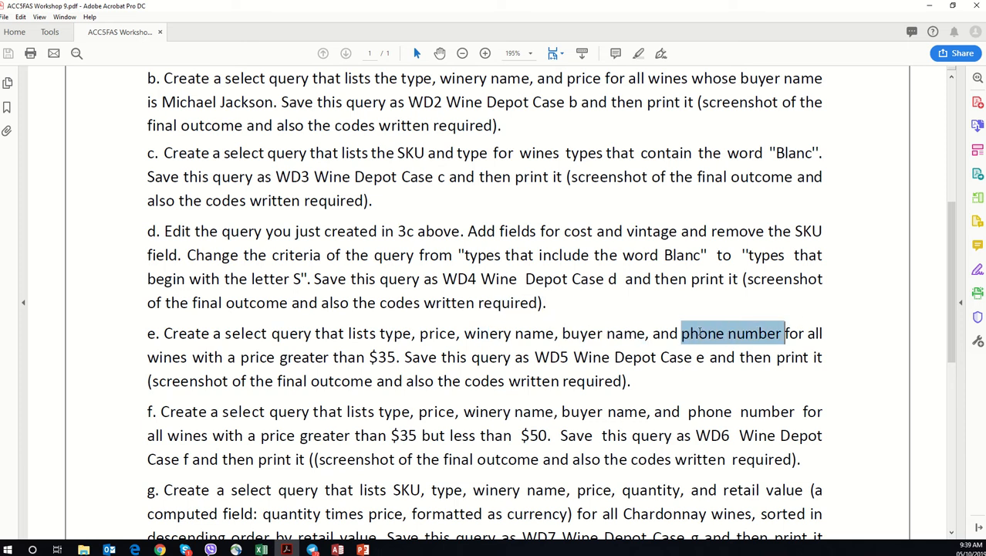
{"action": "left_click_drag", "start_coordinate": [332, 357], "coordinate": [408, 358]}
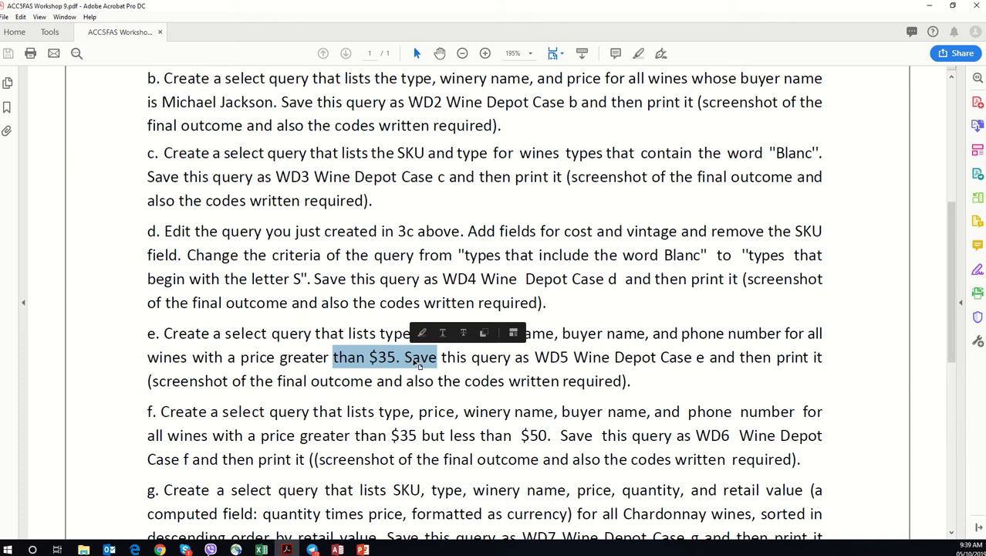
Step: Switch to Access and create a new design query with the Buyer, Wine Products and Winery tables
{"action": "left_click", "coordinate": [931, 7]}
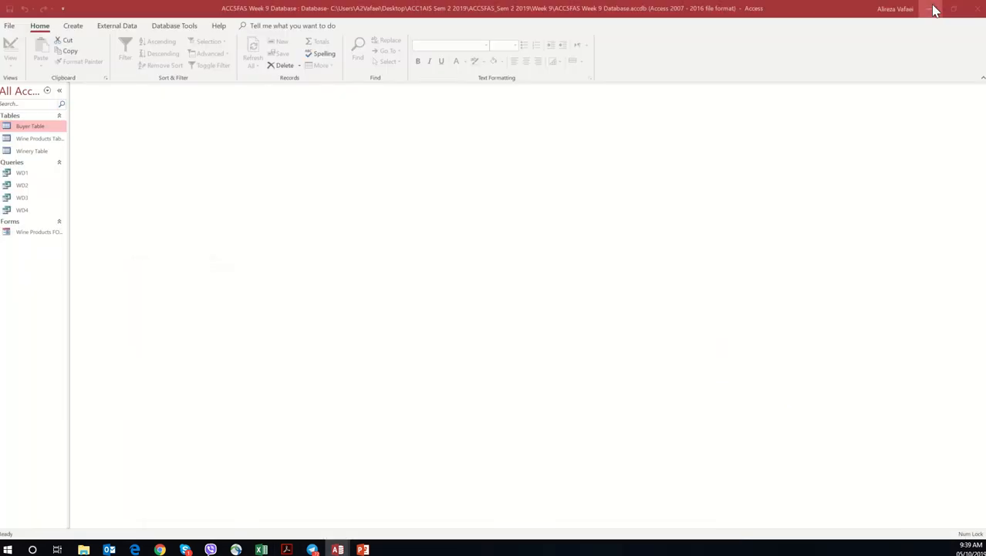
{"action": "left_click", "coordinate": [85, 29]}
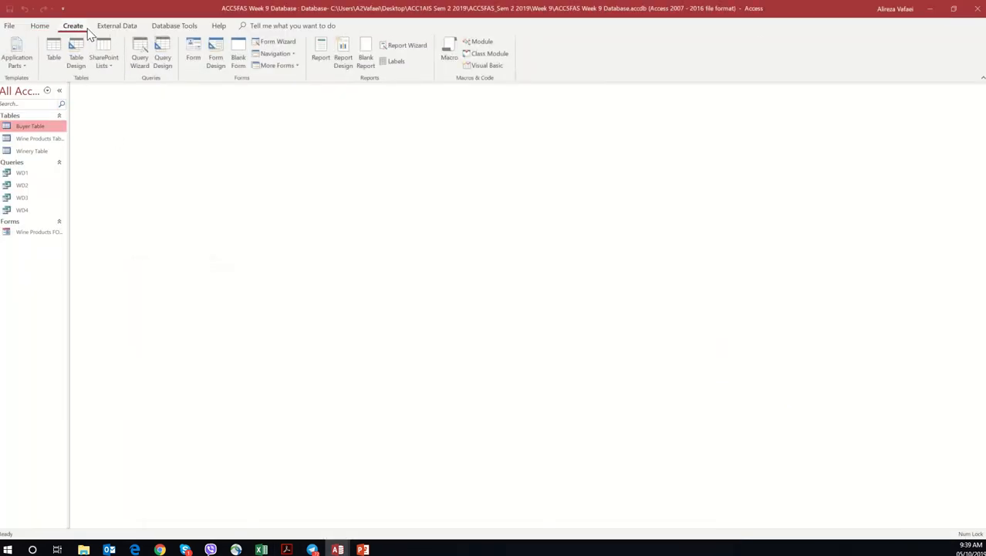
{"action": "left_click", "coordinate": [161, 54]}
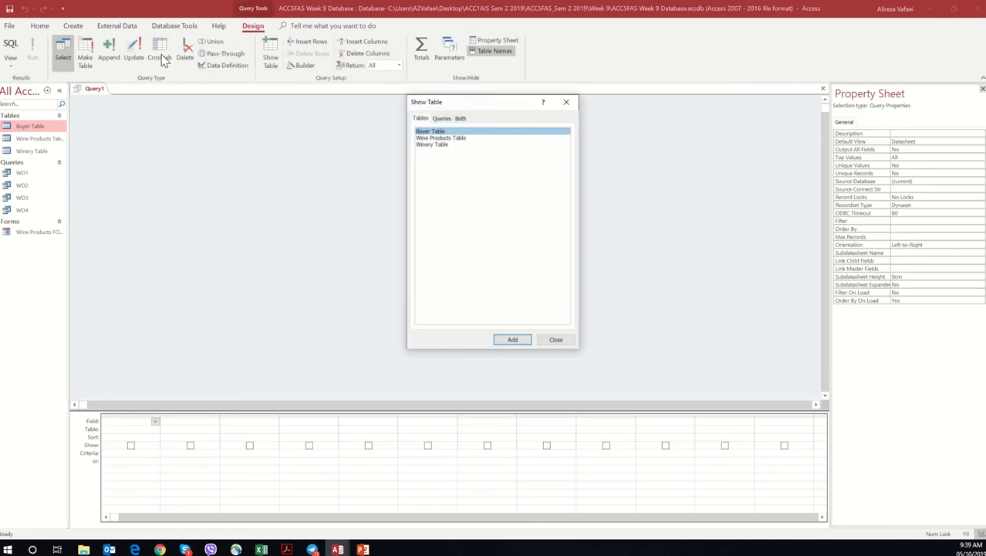
{"action": "double_click", "coordinate": [440, 132]}
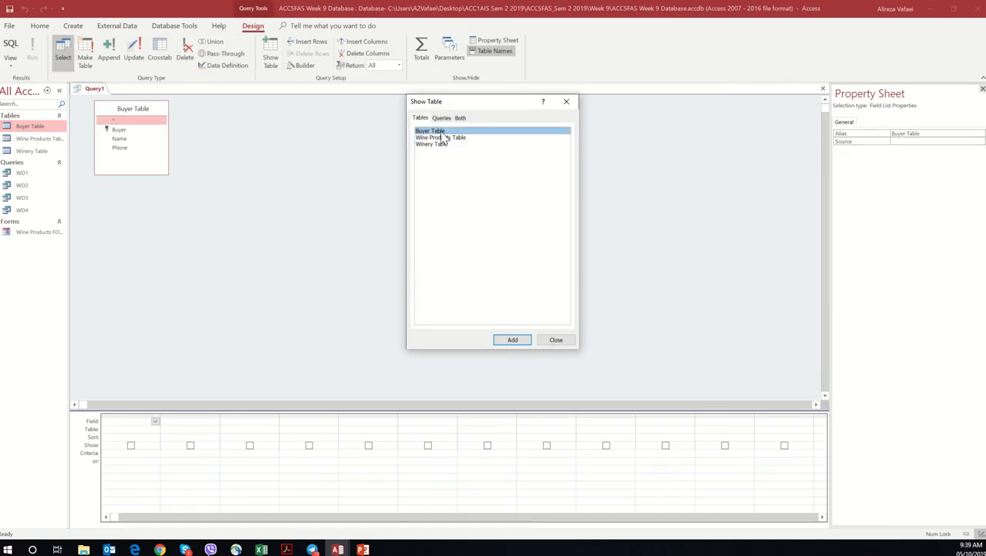
{"action": "double_click", "coordinate": [440, 137]}
{"action": "double_click", "coordinate": [438, 144]}
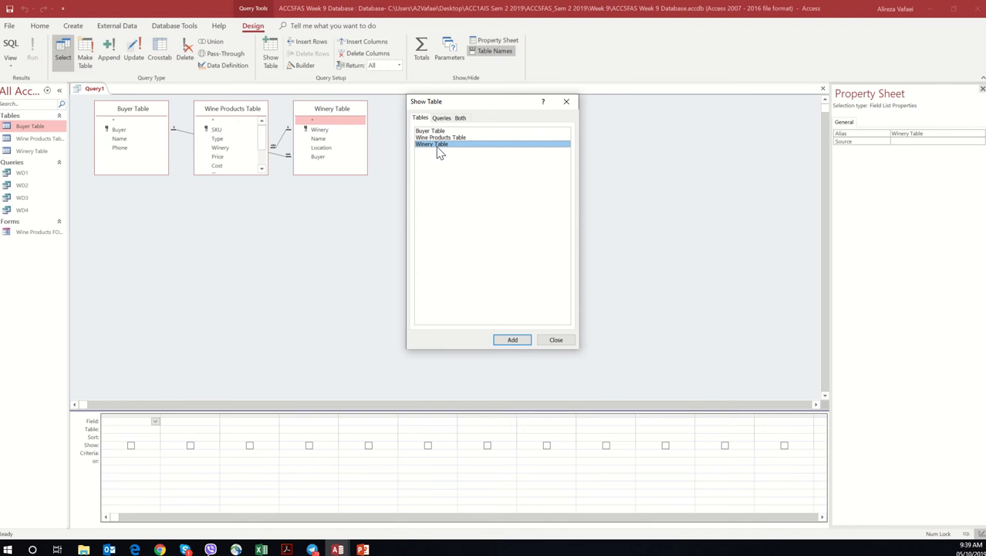
{"action": "left_click", "coordinate": [555, 341]}
Step: Rearrange the Buyer and Wine Products tables so the relationships are clear, and enlarge Wine Products to list all its fields
{"action": "left_click_drag", "start_coordinate": [155, 108], "coordinate": [522, 226]}
{"action": "left_click_drag", "start_coordinate": [239, 112], "coordinate": [163, 186]}
{"action": "left_click_drag", "start_coordinate": [190, 247], "coordinate": [203, 324]}
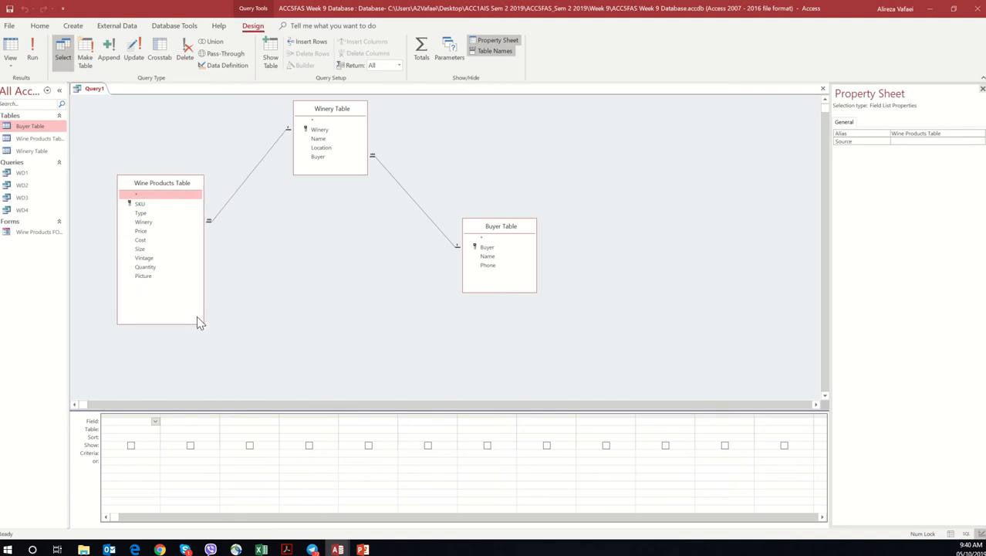
Step: Add Type and Price from Wine Products, Name from Winery, and Name and Phone from Buyer to the query
{"action": "double_click", "coordinate": [149, 213]}
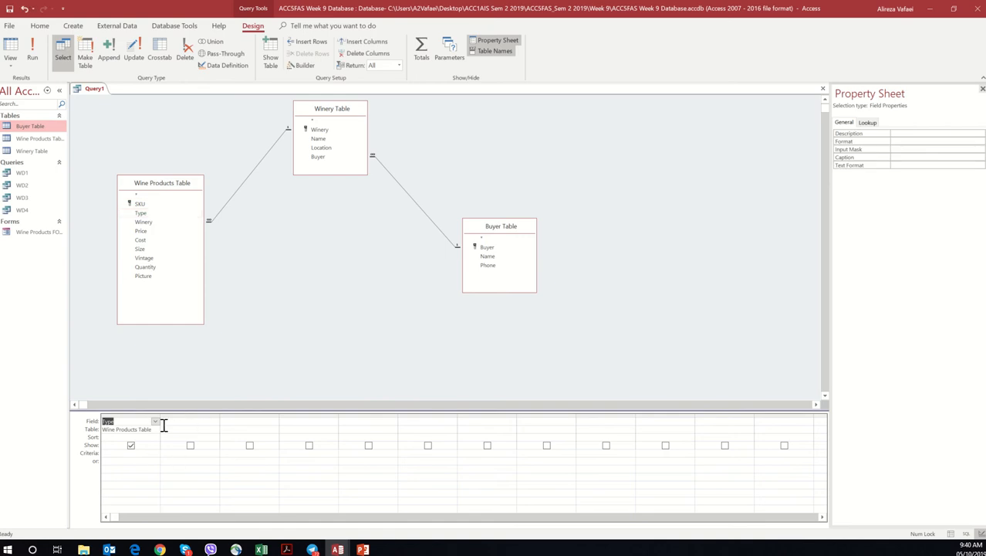
{"action": "double_click", "coordinate": [148, 232]}
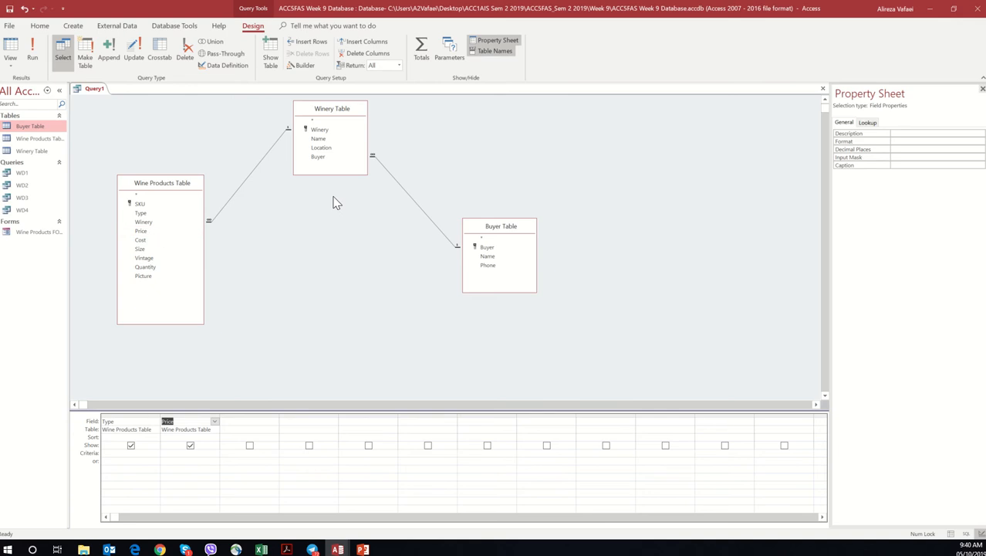
{"action": "double_click", "coordinate": [336, 142]}
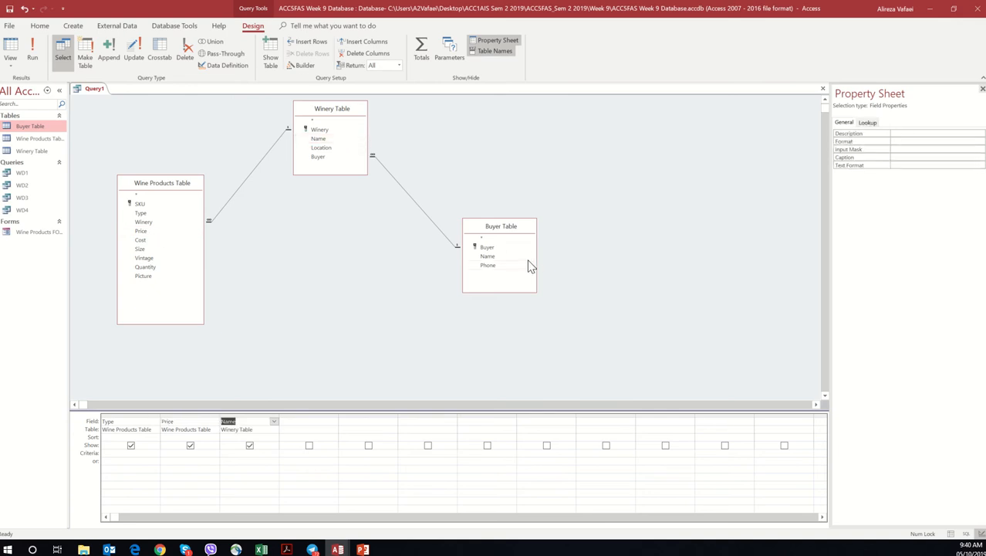
{"action": "double_click", "coordinate": [498, 256]}
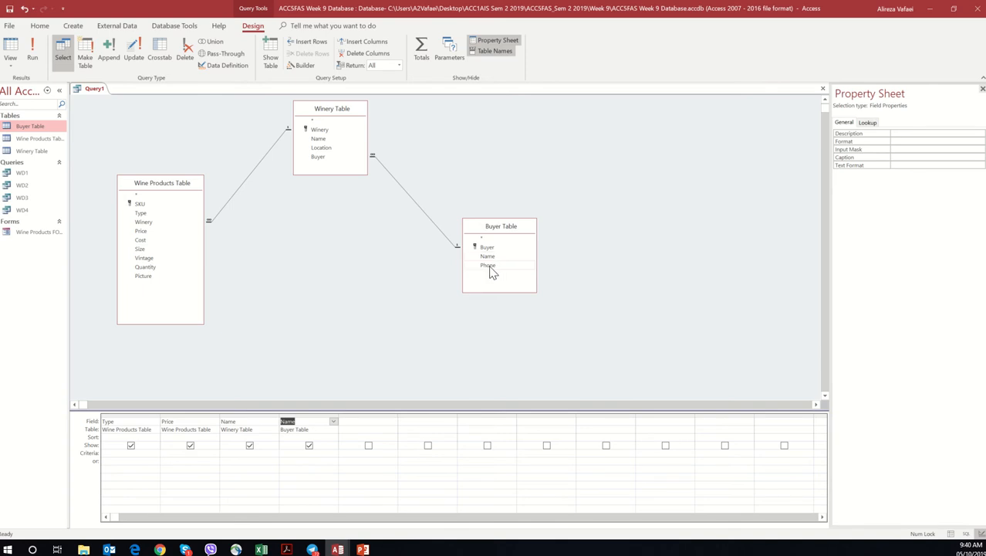
{"action": "double_click", "coordinate": [490, 266]}
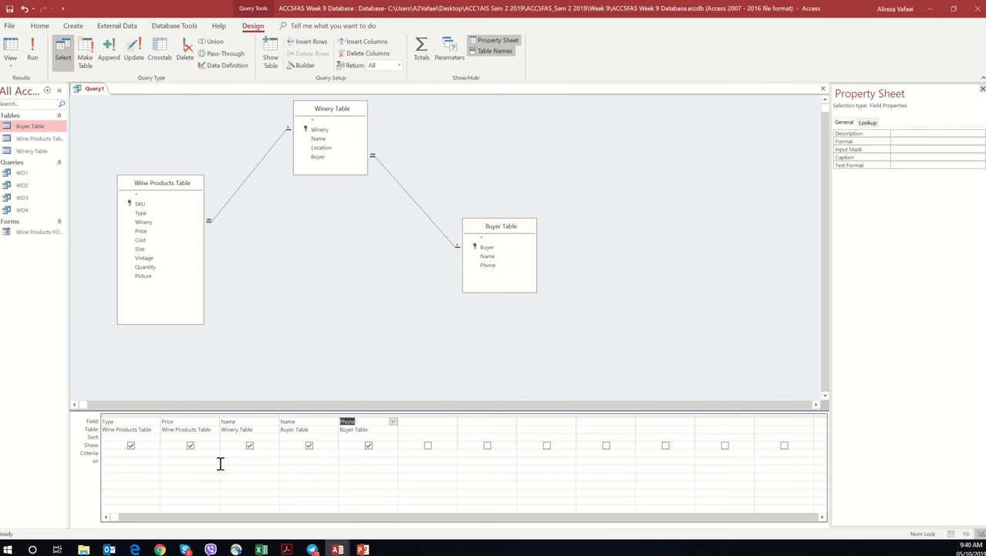
Step: Try the comparison criteria >35, <35, >=35 and <=35 on the Price field
{"action": "left_click", "coordinate": [186, 454]}
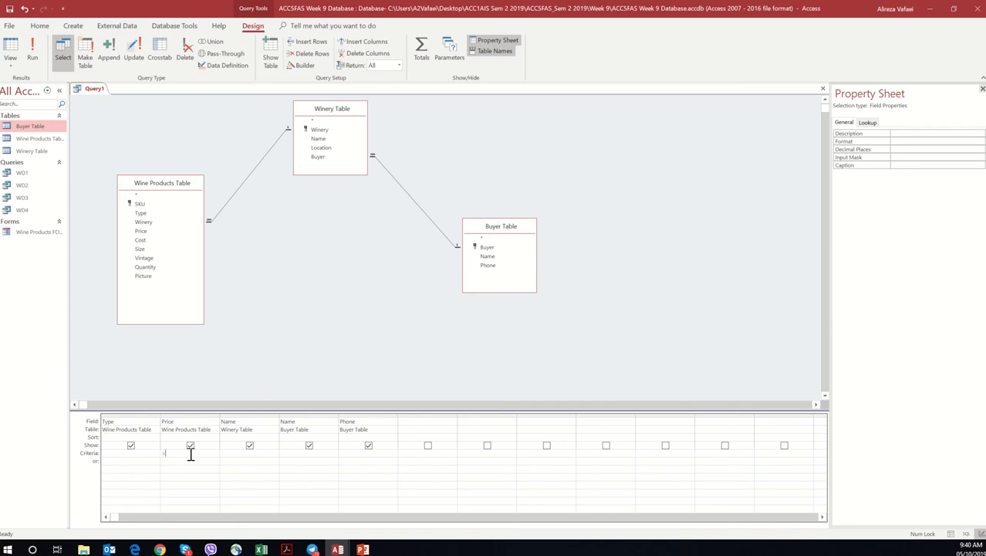
{"action": "type", "text": ">35"}
{"action": "key", "text": "BackSpace"}
{"action": "key", "text": "BackSpace"}
{"action": "type", "text": "<35"}
{"action": "key", "text": "BackSpace"}
{"action": "key", "text": "BackSpace"}
{"action": "type", "text": ">=35"}
{"action": "key", "text": "BackSpace"}
{"action": "key", "text": "BackSpace"}
{"action": "key", "text": "BackSpace"}
{"action": "key", "text": "BackSpace"}
{"action": "type", "text": "<=35"}
{"action": "key", "text": "BackSpace"}
{"action": "key", "text": "BackSpace"}
{"action": "key", "text": "BackSpace"}
{"action": "key", "text": "BackSpace"}
{"action": "type", "text": ">35"}
Step: Set the Price criterion to >35 and run the query
{"action": "left_click", "coordinate": [32, 52]}
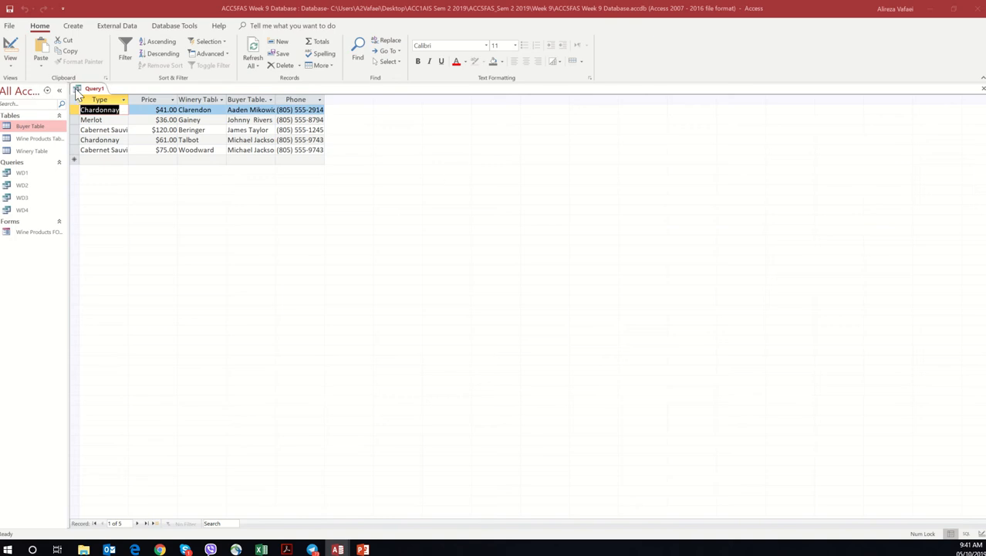
Step: Save the query as WD5 and close it
{"action": "right_click", "coordinate": [99, 95]}
{"action": "left_click", "coordinate": [115, 102]}
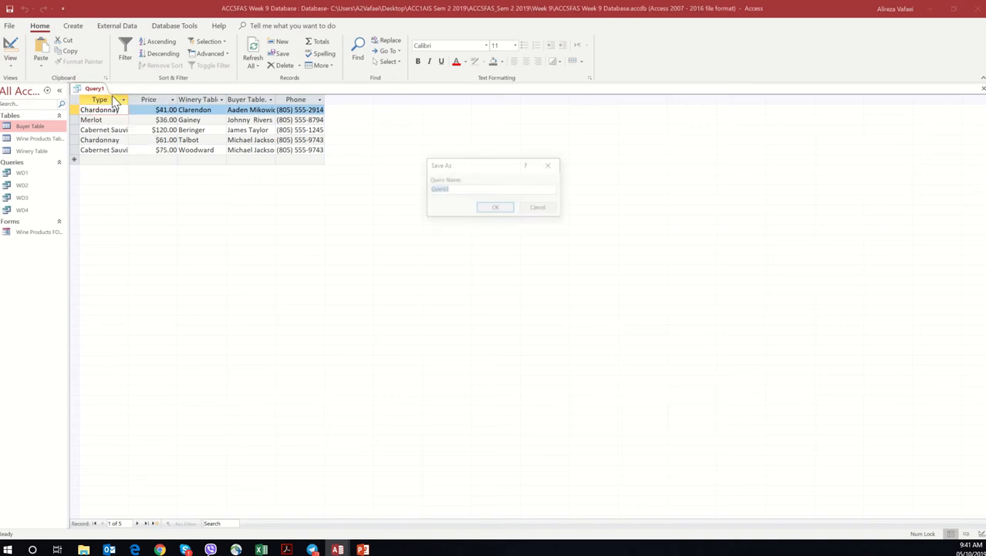
{"action": "type", "text": "WD"}
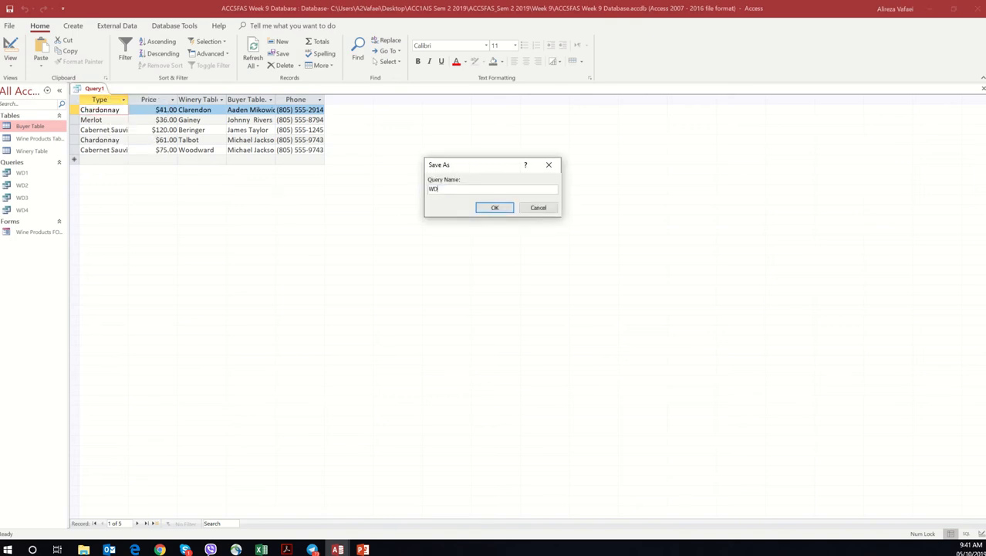
{"action": "type", "text": "5"}
{"action": "left_click", "coordinate": [495, 208]}
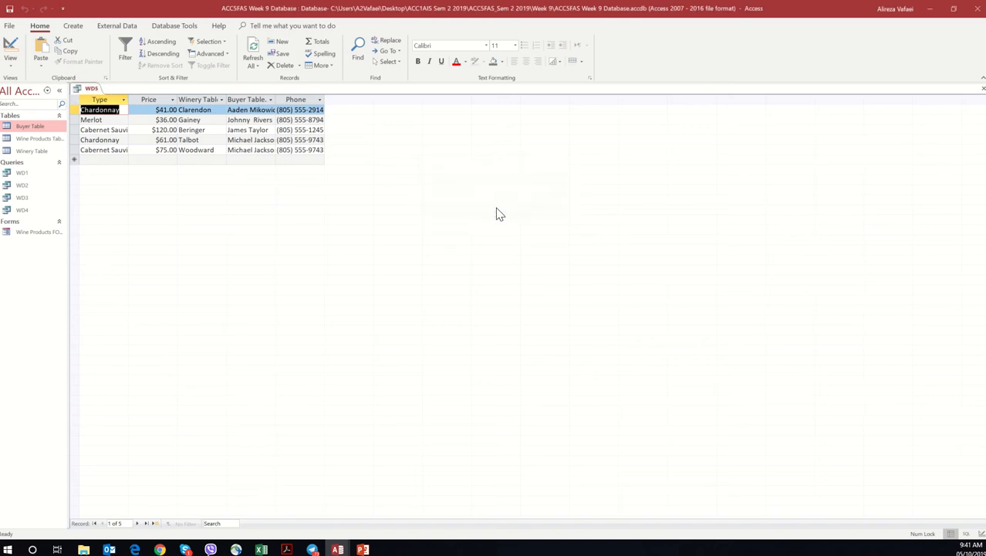
{"action": "right_click", "coordinate": [91, 89]}
{"action": "left_click", "coordinate": [97, 114]}
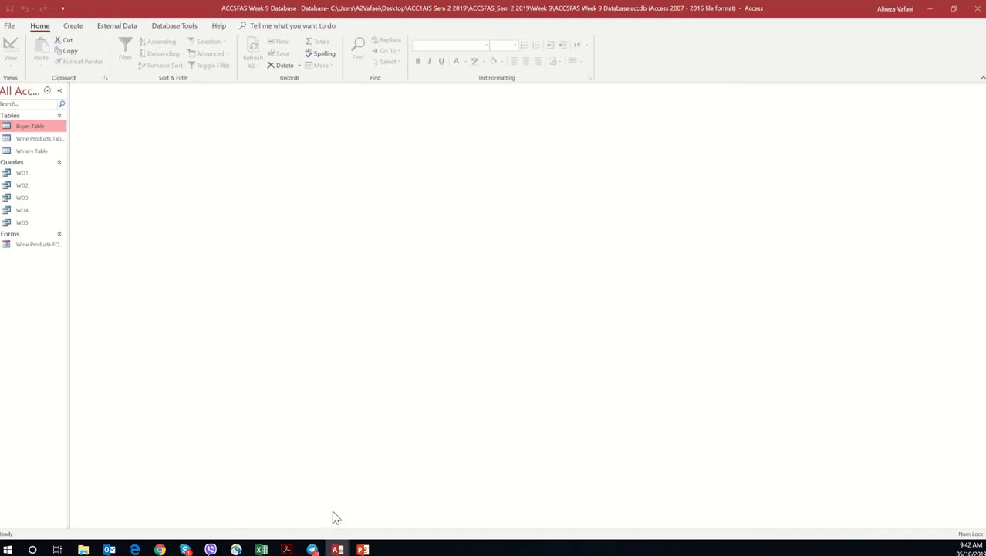
Step: Switch to the Workshop 9 PDF in Acrobat and examine the fields and price range required for query f
{"action": "mouse_move", "coordinate": [327, 551]}
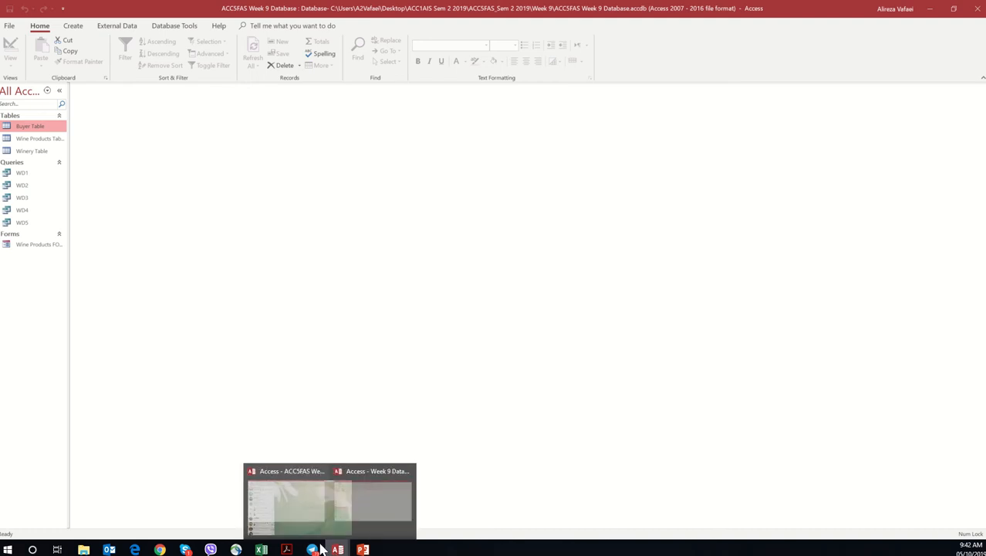
{"action": "mouse_move", "coordinate": [289, 550]}
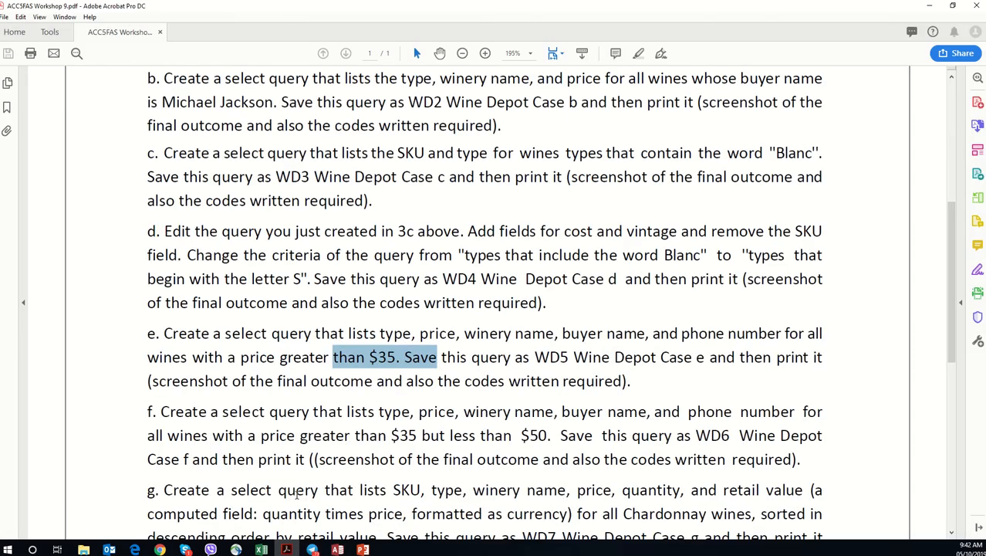
{"action": "left_click", "coordinate": [337, 549]}
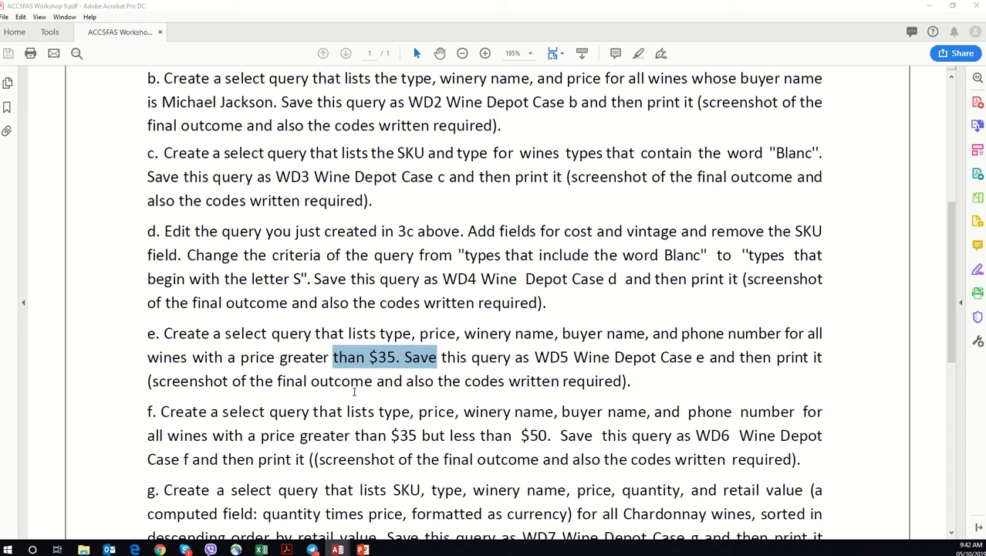
{"action": "left_click_drag", "start_coordinate": [269, 411], "coordinate": [420, 414]}
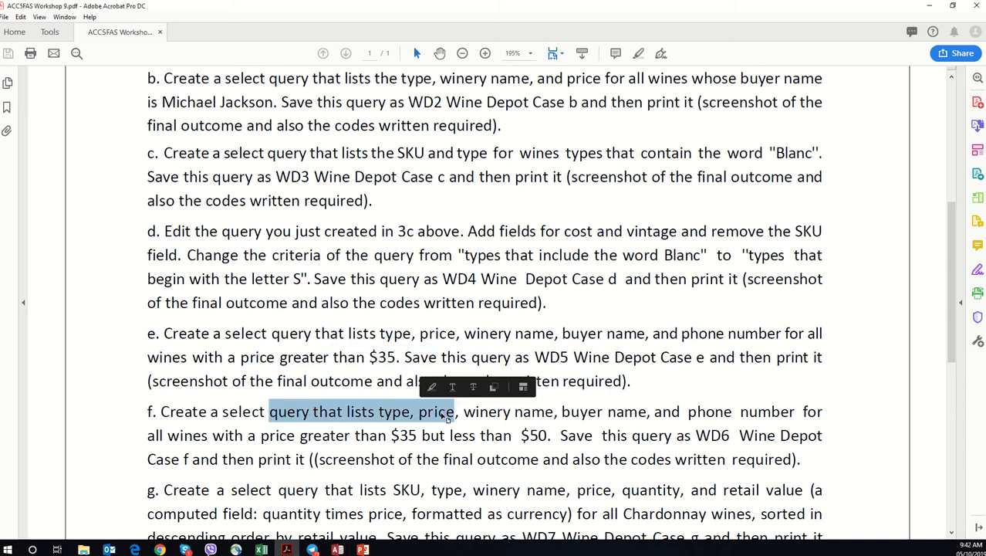
{"action": "left_click", "coordinate": [470, 411]}
{"action": "left_click_drag", "start_coordinate": [455, 412], "coordinate": [413, 413]}
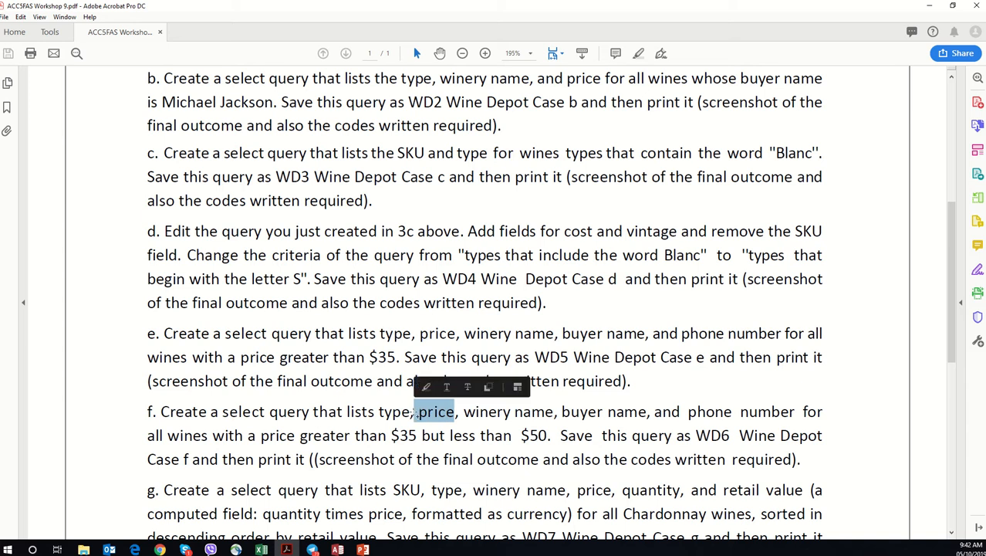
{"action": "double_click", "coordinate": [531, 412]}
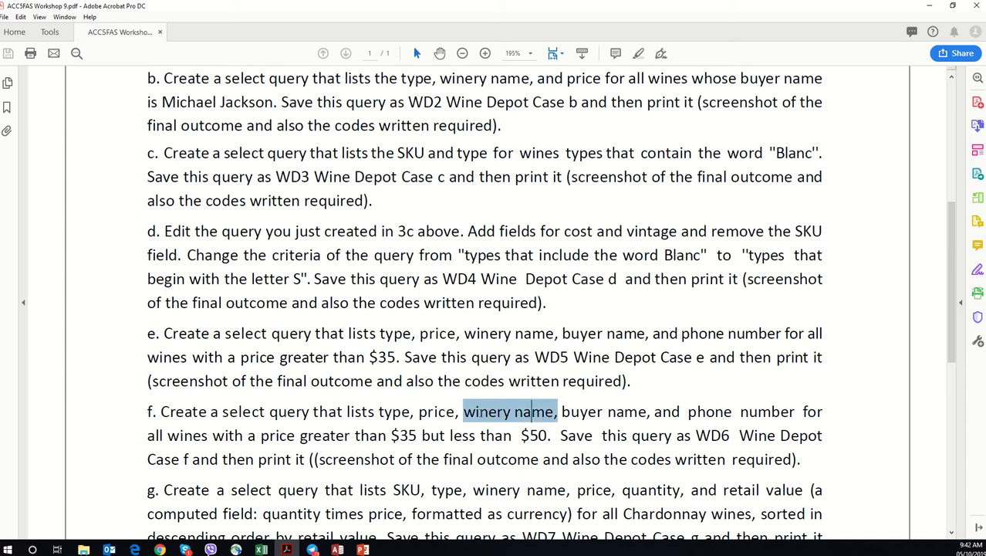
{"action": "double_click", "coordinate": [578, 411]}
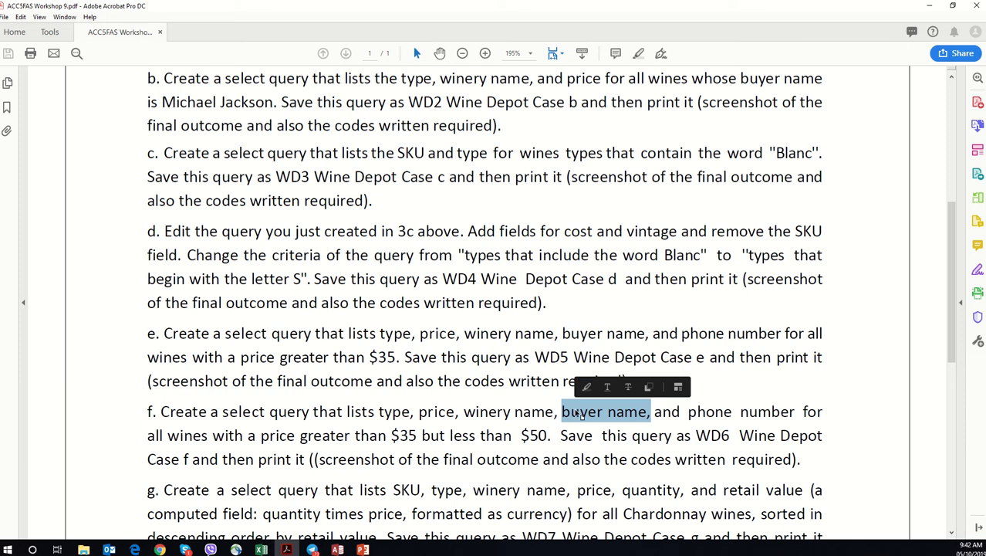
{"action": "scroll", "coordinate": [575, 411], "scroll_direction": "down", "scroll_amount": 1}
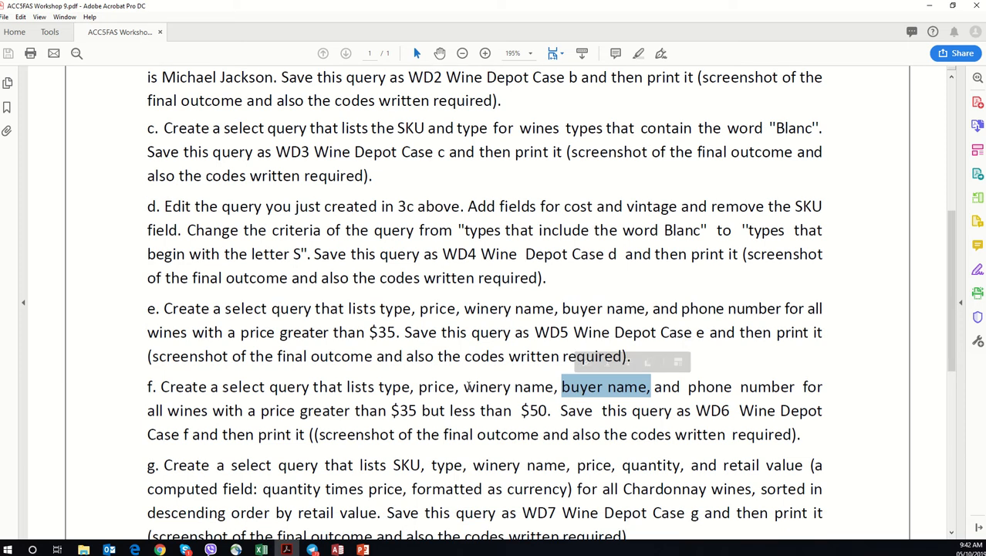
{"action": "scroll", "coordinate": [467, 386], "scroll_direction": "down", "scroll_amount": 2}
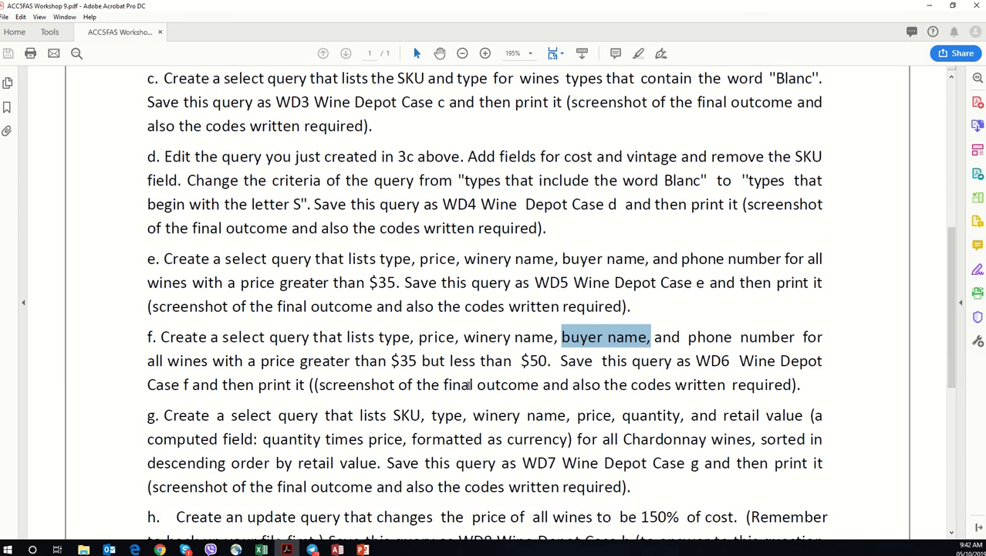
{"action": "left_click_drag", "start_coordinate": [809, 338], "coordinate": [714, 338]}
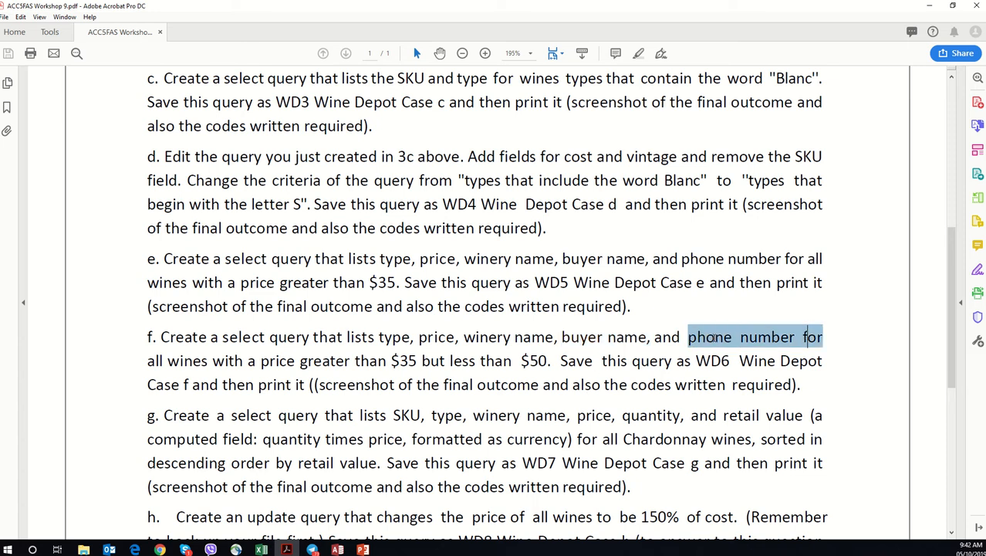
{"action": "left_click_drag", "start_coordinate": [212, 361], "coordinate": [533, 361]}
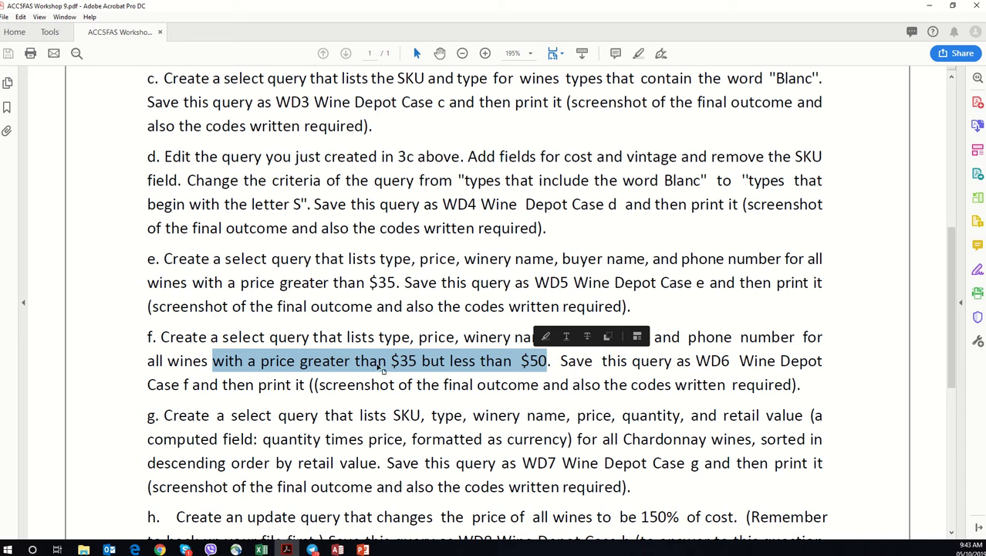
{"action": "scroll", "coordinate": [379, 371], "scroll_direction": "down", "scroll_amount": 1}
{"action": "scroll", "coordinate": [379, 370], "scroll_direction": "up", "scroll_amount": 1}
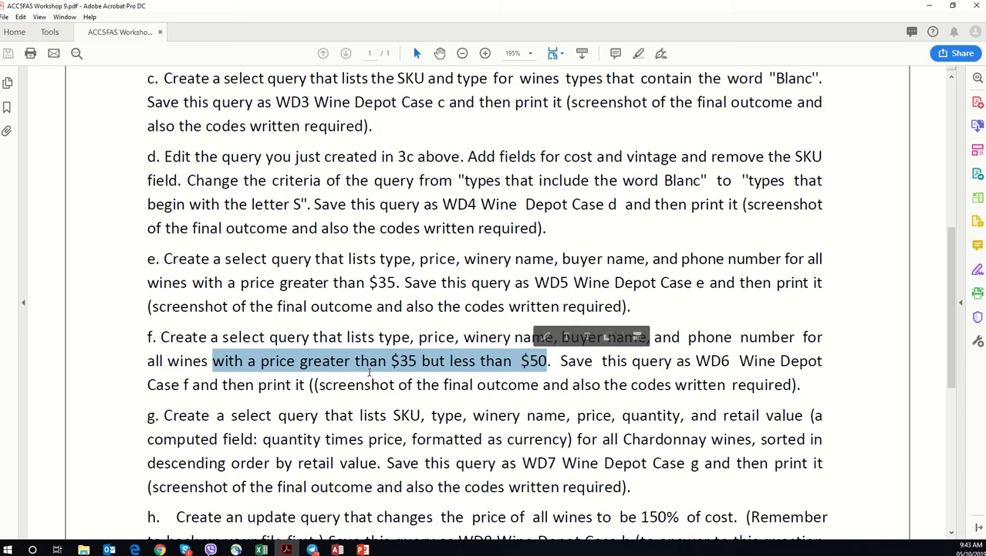
{"action": "left_click", "coordinate": [335, 342]}
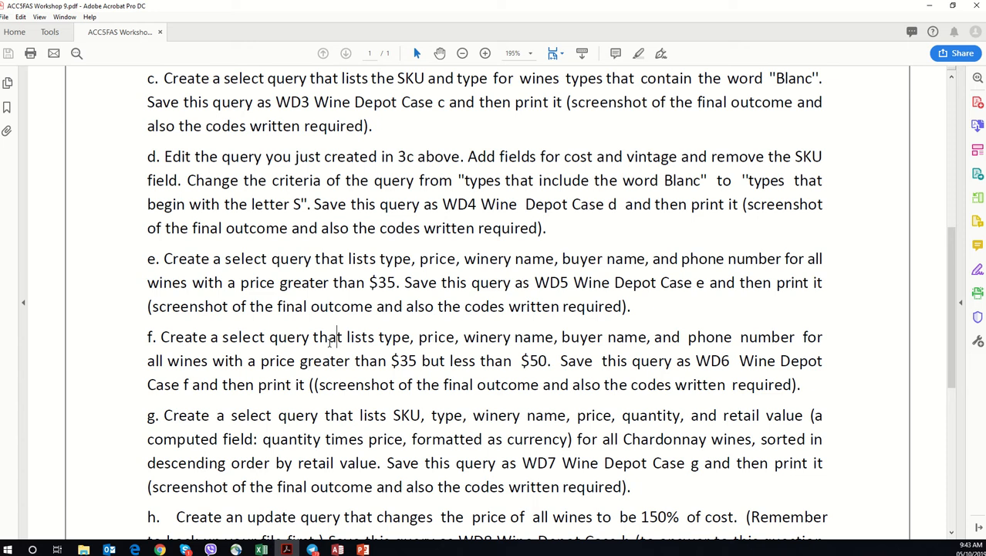
Step: Switch to Access and start a new query design containing the Buyer, Wine Products and Winery tables
{"action": "left_click", "coordinate": [929, 6]}
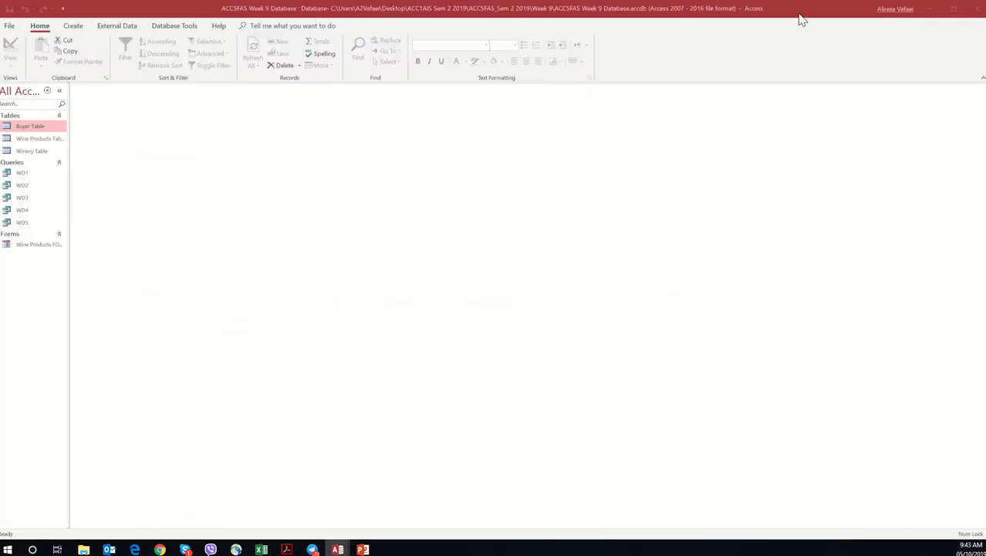
{"action": "left_click", "coordinate": [80, 29]}
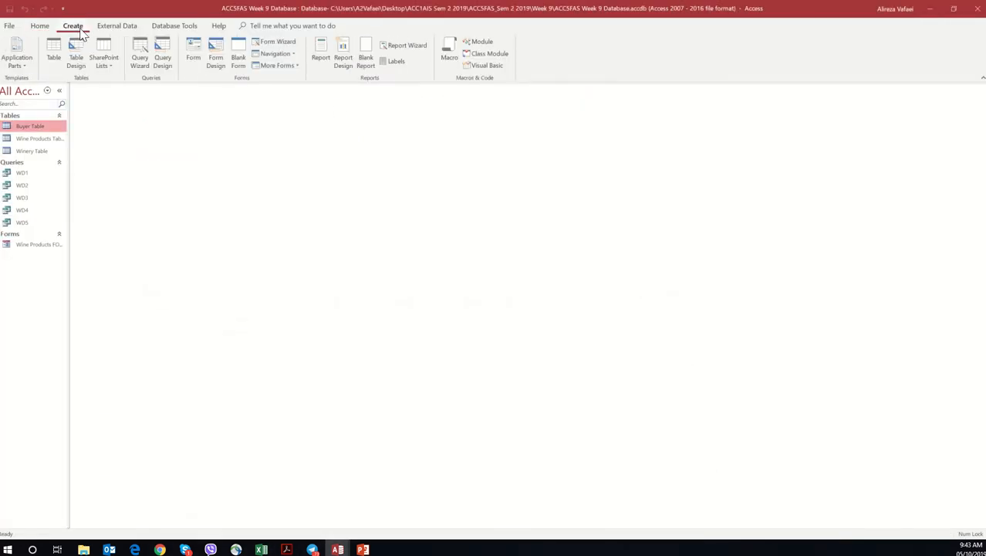
{"action": "left_click", "coordinate": [163, 62]}
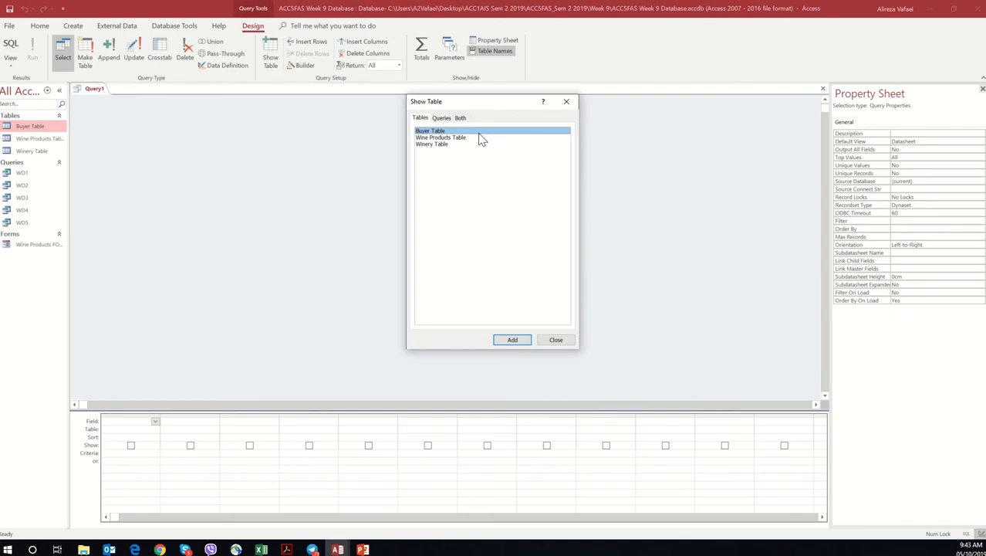
{"action": "double_click", "coordinate": [479, 132]}
{"action": "double_click", "coordinate": [472, 139]}
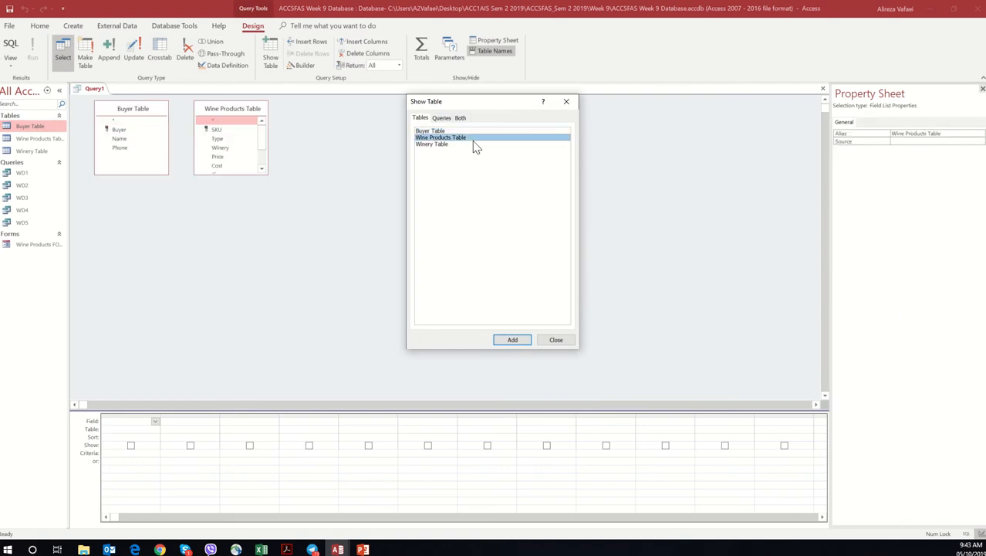
{"action": "double_click", "coordinate": [460, 144]}
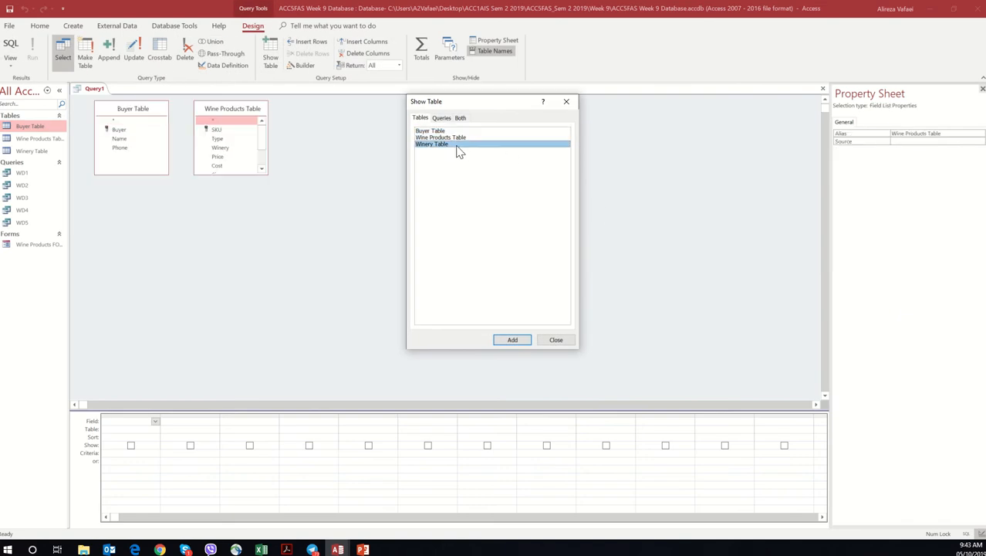
{"action": "left_click", "coordinate": [566, 101]}
Step: Arrange the Buyer and Wine Products tables on opposite sides of the Winery Table and enlarge Wine Products to show all its fields
{"action": "left_click_drag", "start_coordinate": [167, 121], "coordinate": [547, 217]}
{"action": "left_click_drag", "start_coordinate": [215, 111], "coordinate": [126, 173]}
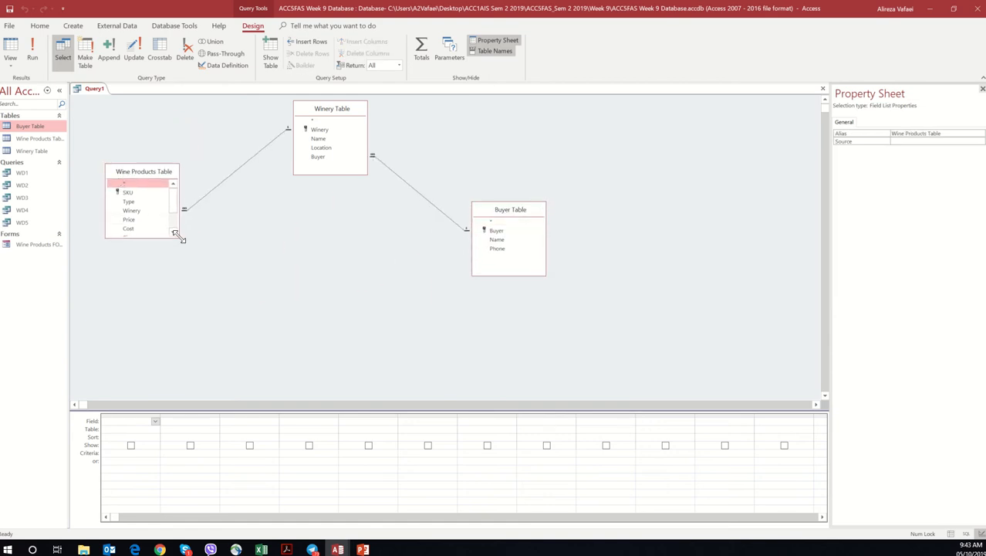
{"action": "left_click_drag", "start_coordinate": [177, 234], "coordinate": [189, 341]}
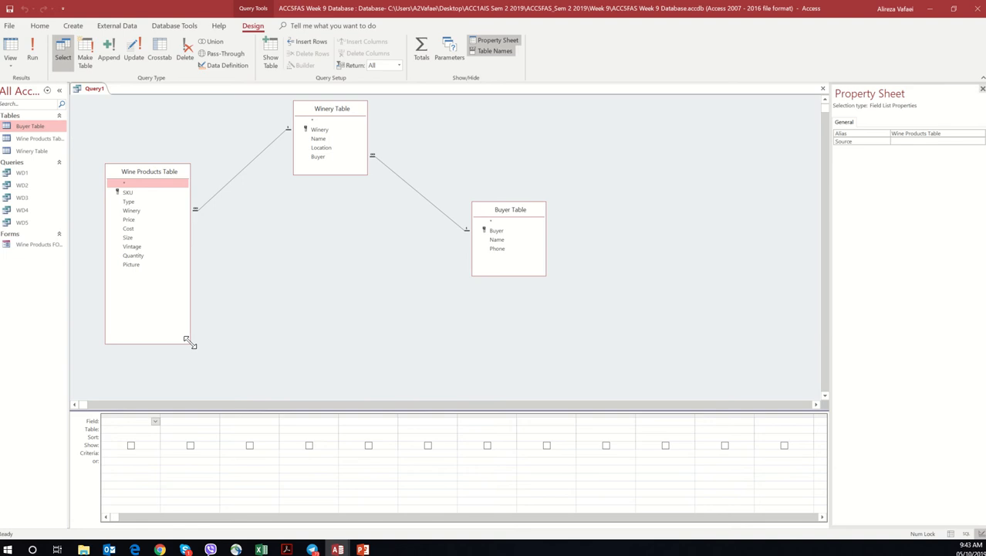
Step: Add Type and Price from Wine Products, Name from Winery, and Name and Phone from Buyer to the query grid
{"action": "double_click", "coordinate": [156, 202]}
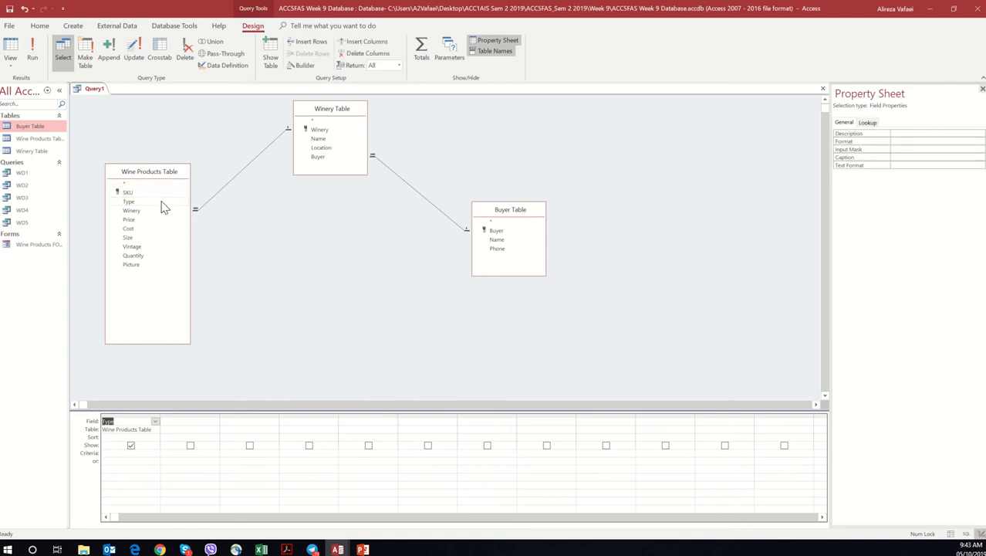
{"action": "double_click", "coordinate": [129, 220]}
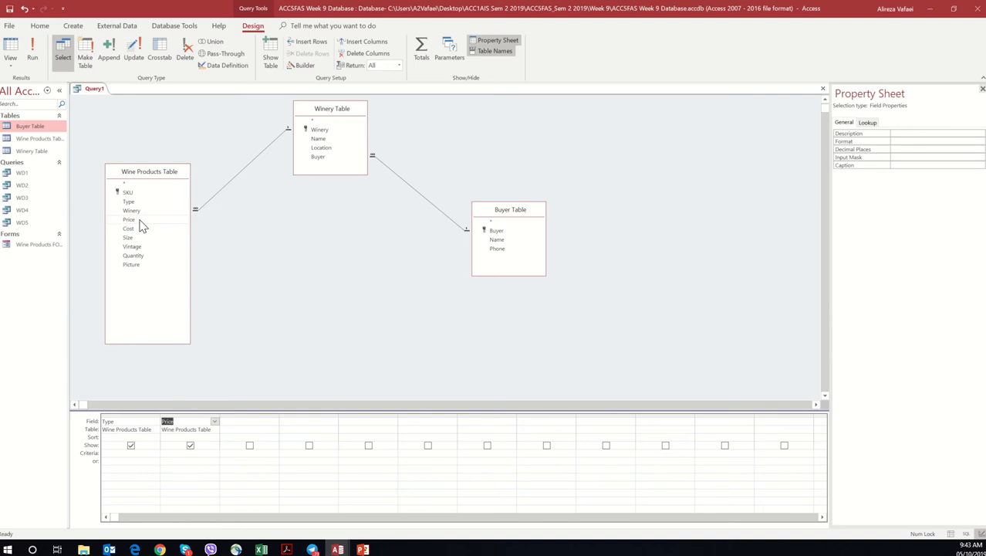
{"action": "double_click", "coordinate": [323, 140]}
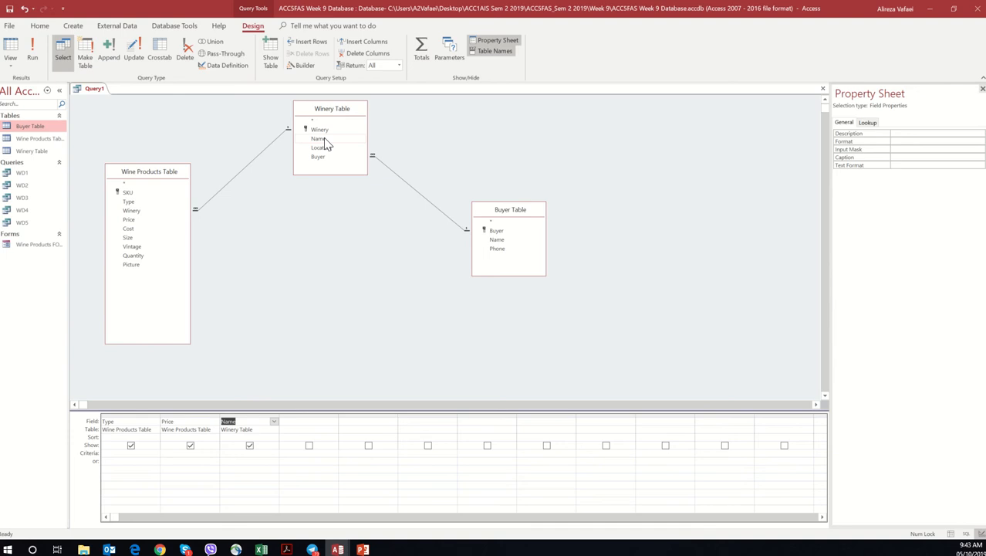
{"action": "left_click", "coordinate": [513, 241]}
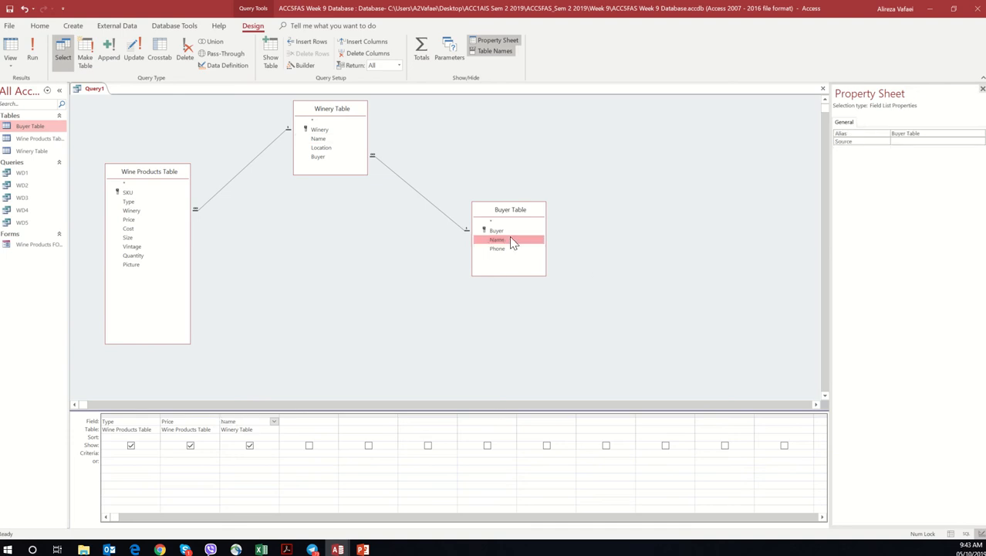
{"action": "double_click", "coordinate": [512, 240]}
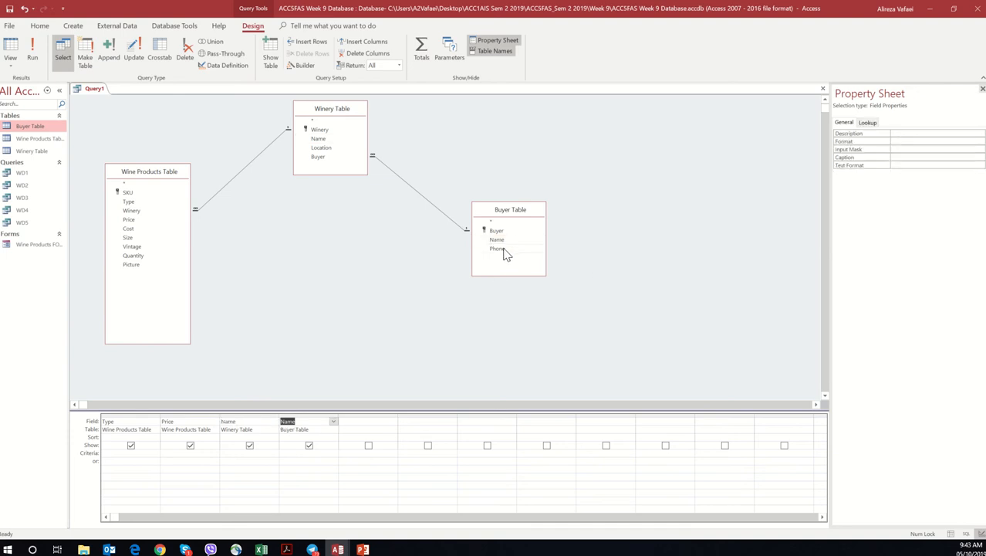
{"action": "double_click", "coordinate": [502, 251]}
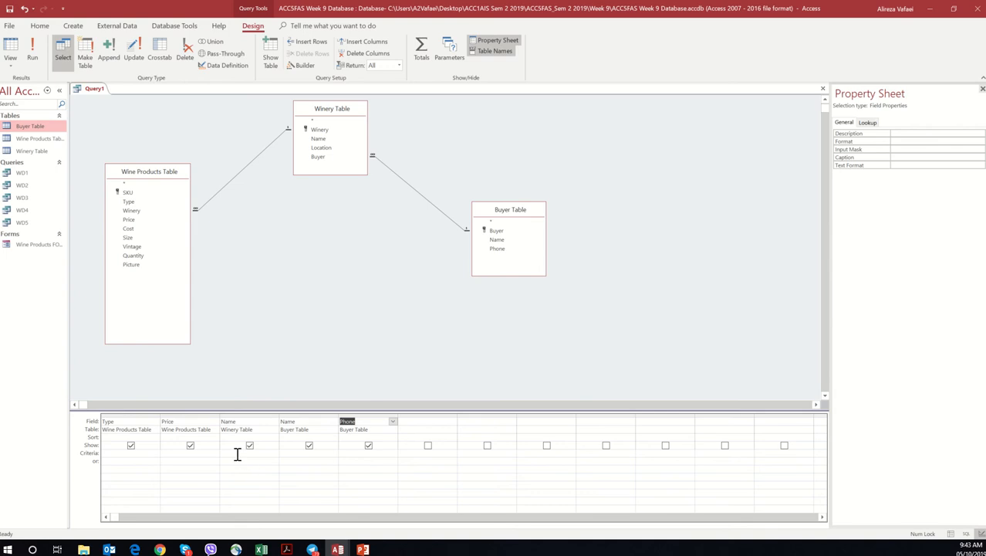
Step: Set the Price criterion to >30 AND <50 and run the query
{"action": "left_click", "coordinate": [168, 453]}
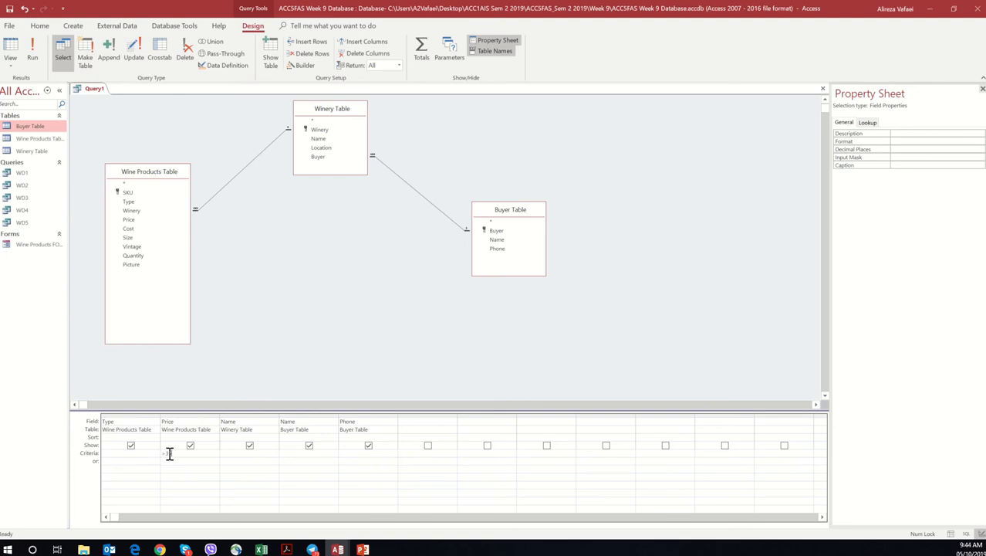
{"action": "type", "text": ">30 AND <50"}
{"action": "left_click", "coordinate": [39, 52]}
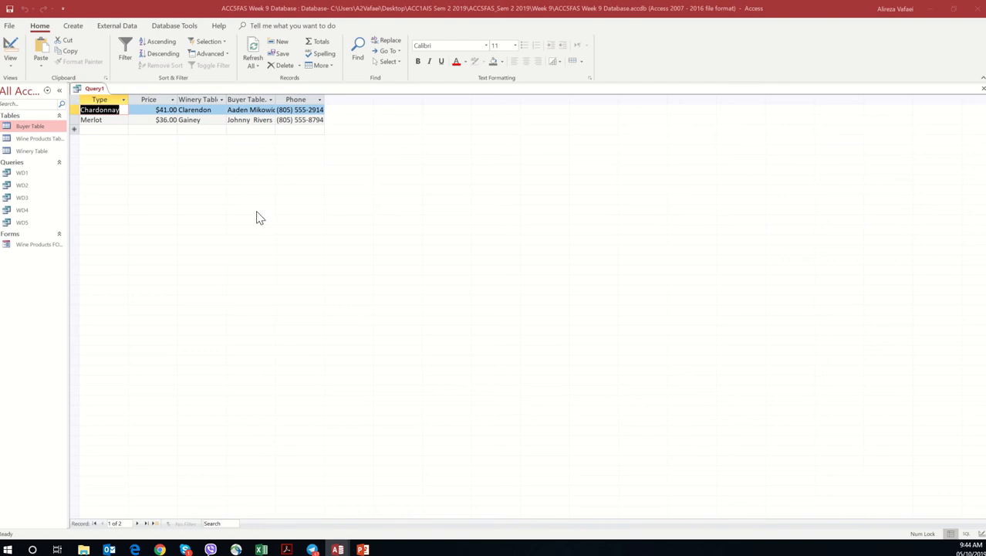
Step: Save the query as WD6 and close it
{"action": "right_click", "coordinate": [96, 91]}
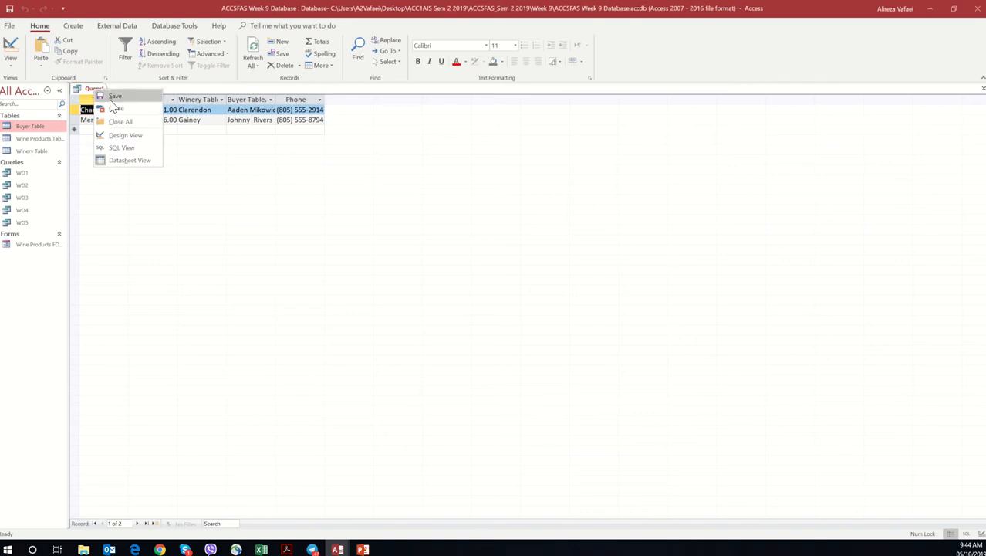
{"action": "left_click", "coordinate": [112, 99]}
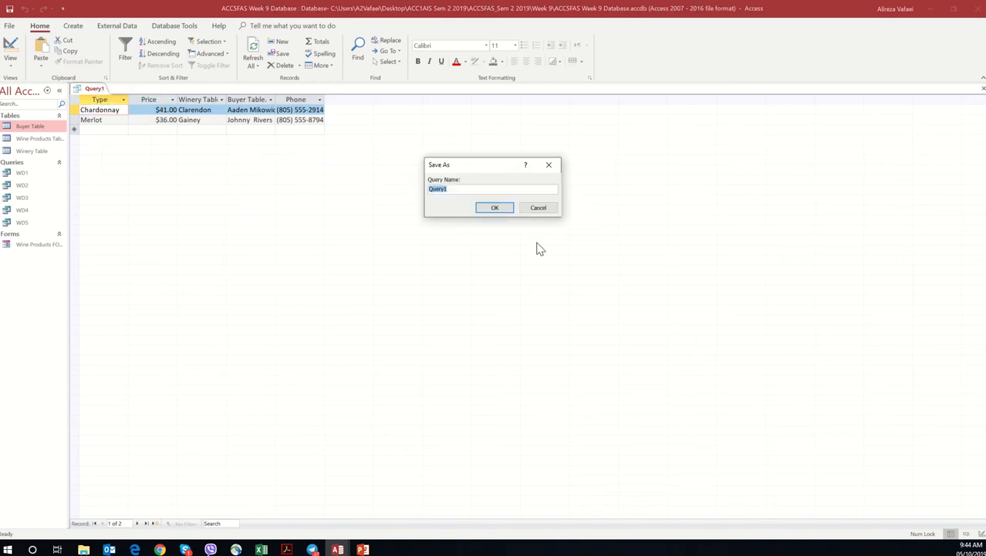
{"action": "type", "text": "WD6"}
{"action": "left_click", "coordinate": [509, 213]}
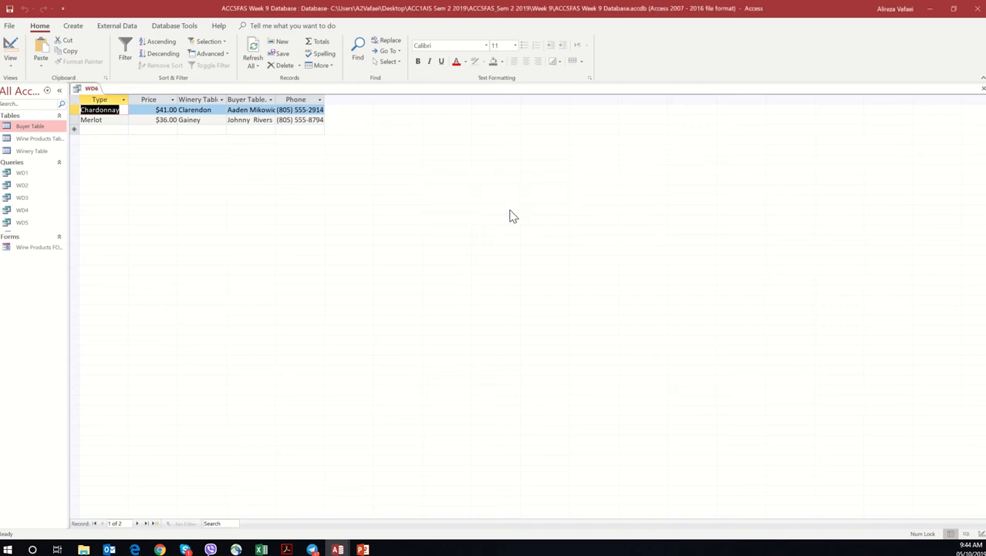
{"action": "right_click", "coordinate": [83, 89]}
{"action": "left_click", "coordinate": [101, 105]}
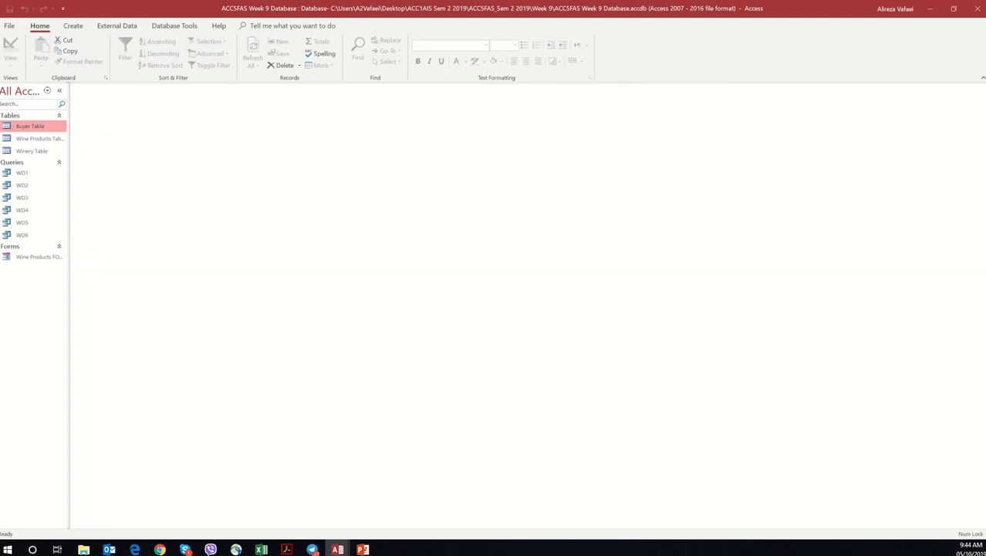
Step: Switch to the Workshop 9 PDF in Acrobat and examine query g's fields, computed retail value, wine type filter and sort order
{"action": "left_click", "coordinate": [288, 550]}
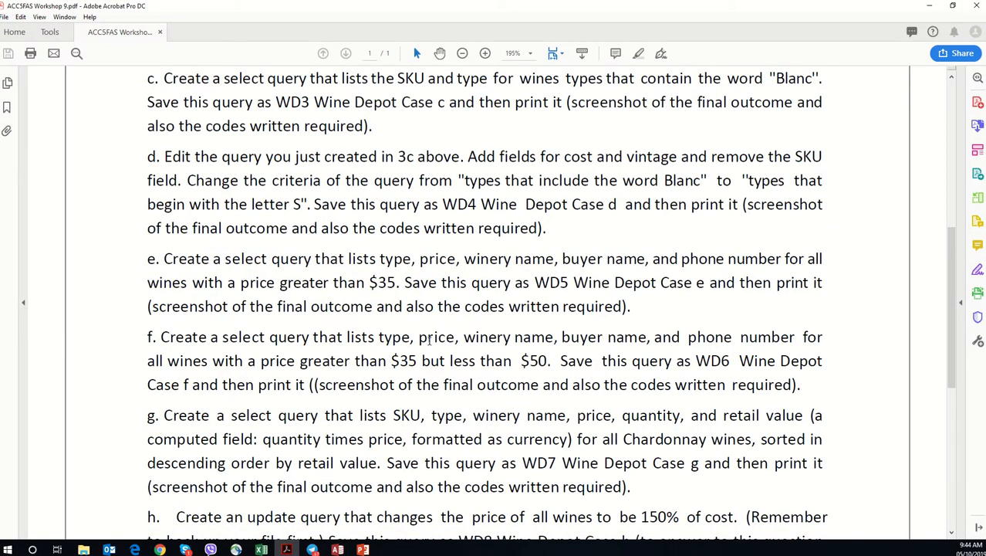
{"action": "scroll", "coordinate": [429, 340], "scroll_direction": "down", "scroll_amount": 2}
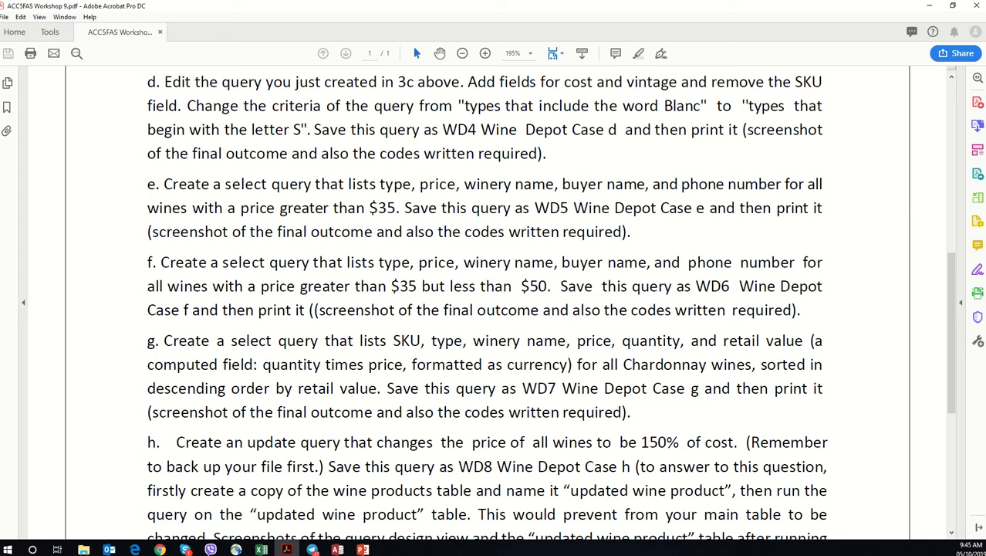
{"action": "left_click", "coordinate": [338, 549]}
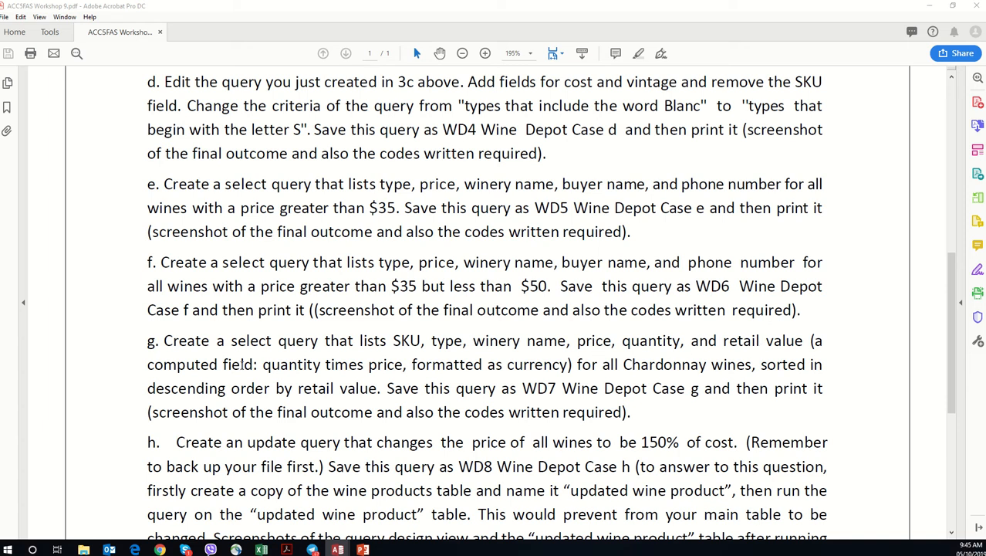
{"action": "left_click_drag", "start_coordinate": [263, 366], "coordinate": [552, 367]}
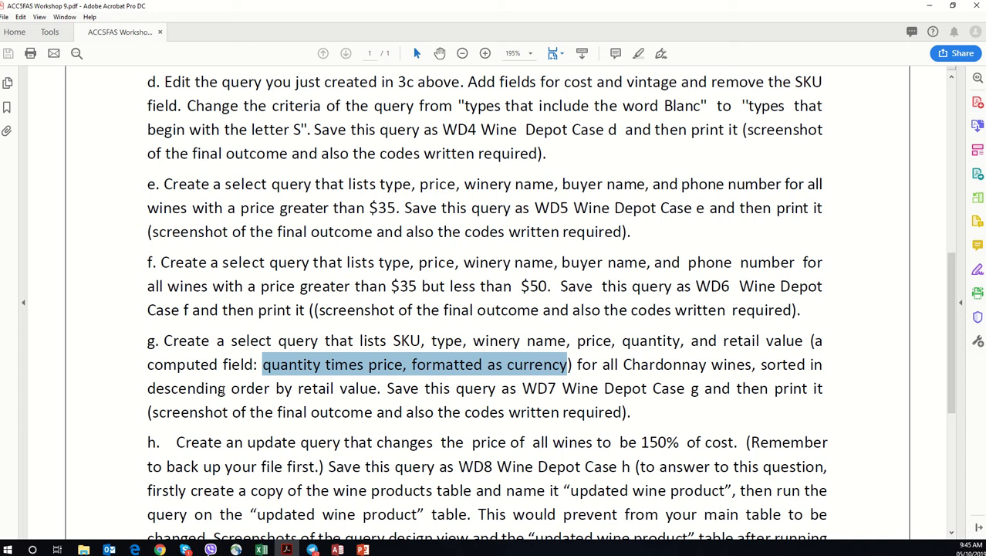
{"action": "left_click_drag", "start_coordinate": [202, 390], "coordinate": [352, 388]}
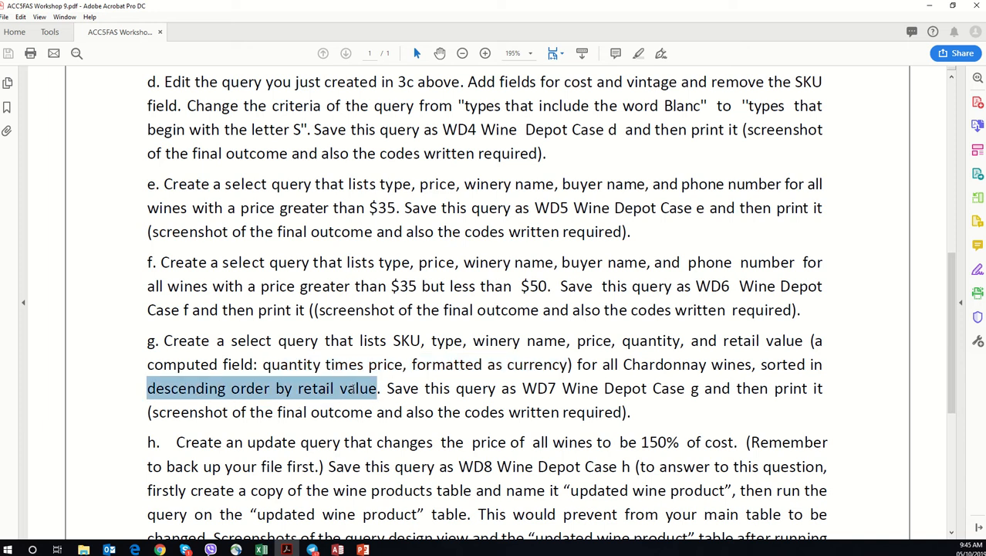
{"action": "left_click", "coordinate": [353, 388]}
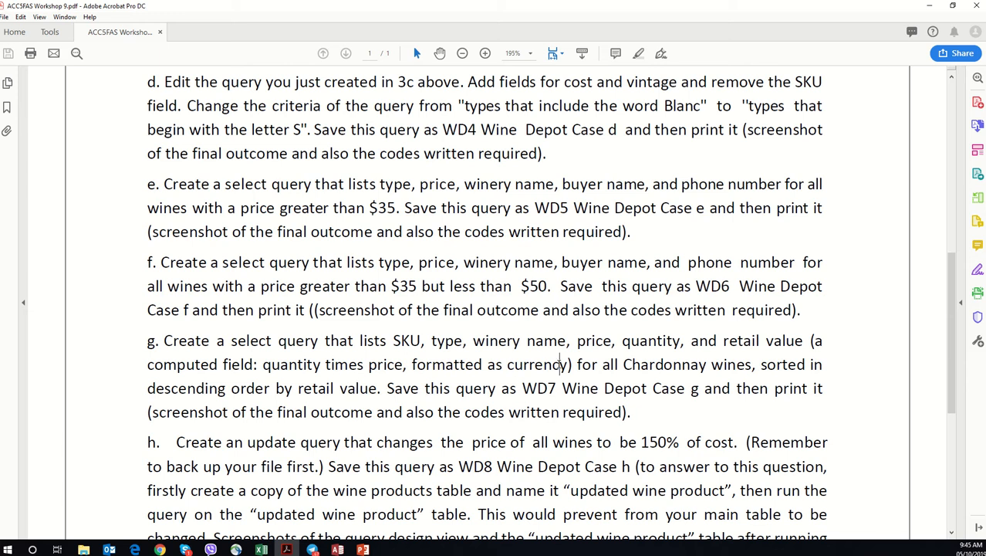
{"action": "left_click_drag", "start_coordinate": [573, 365], "coordinate": [411, 366]}
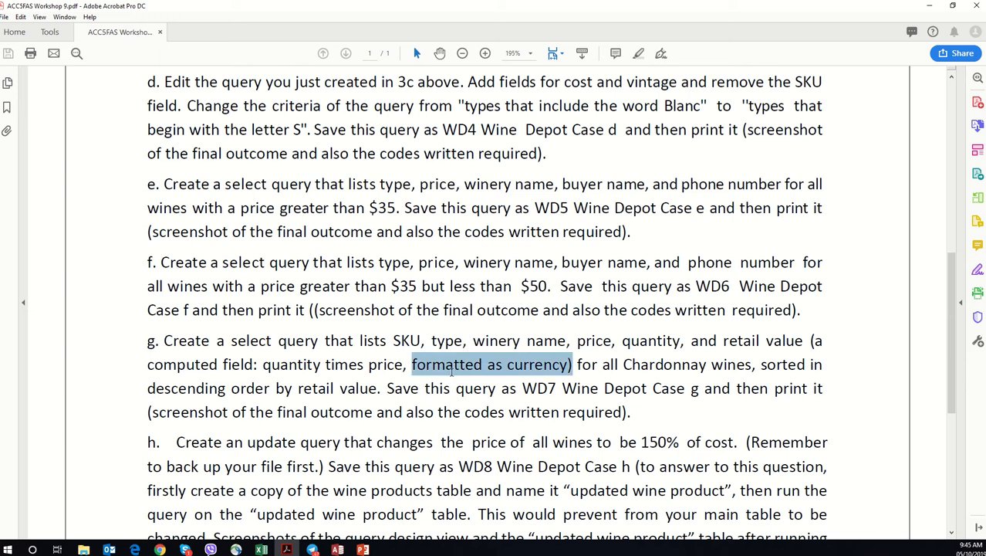
{"action": "left_click", "coordinate": [270, 364]}
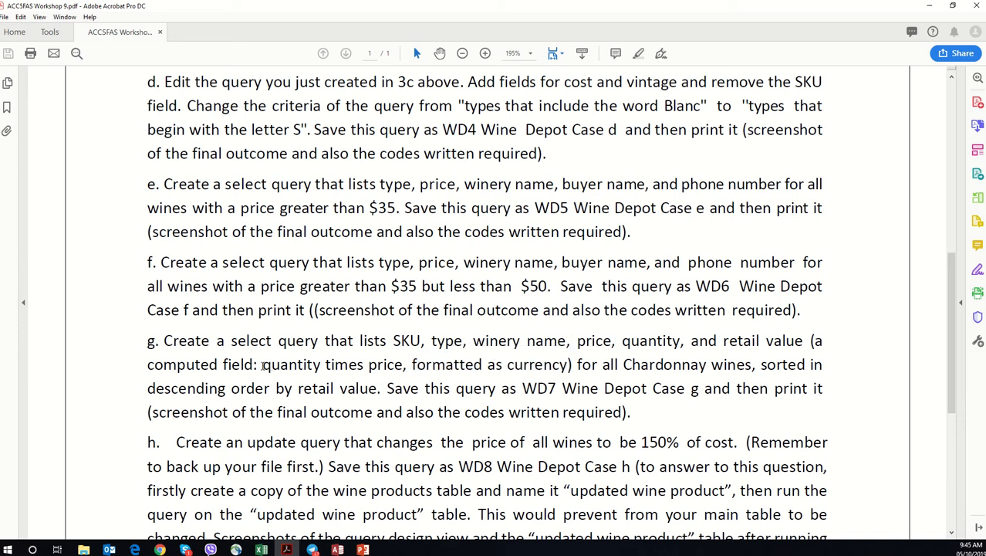
{"action": "left_click_drag", "start_coordinate": [264, 365], "coordinate": [325, 366]}
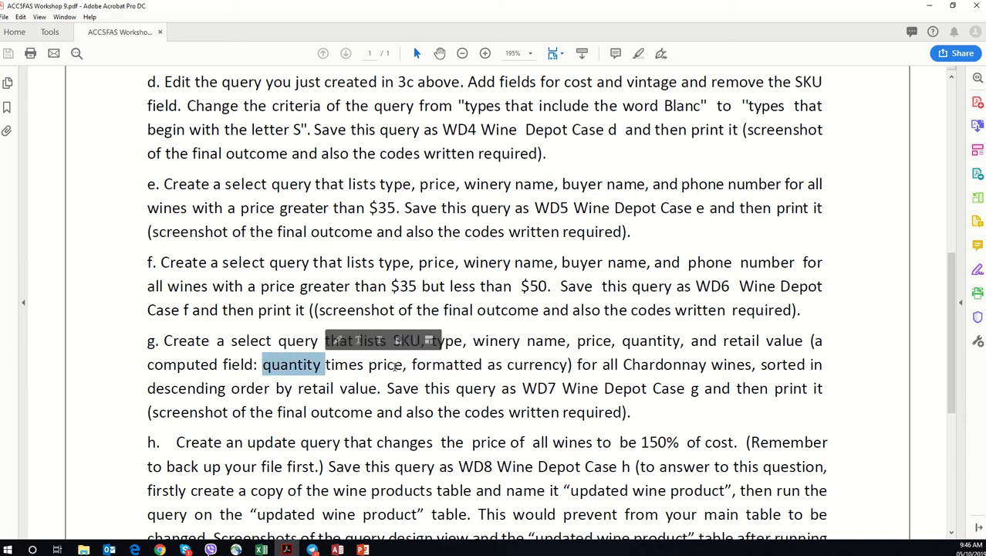
{"action": "left_click_drag", "start_coordinate": [402, 365], "coordinate": [365, 366]}
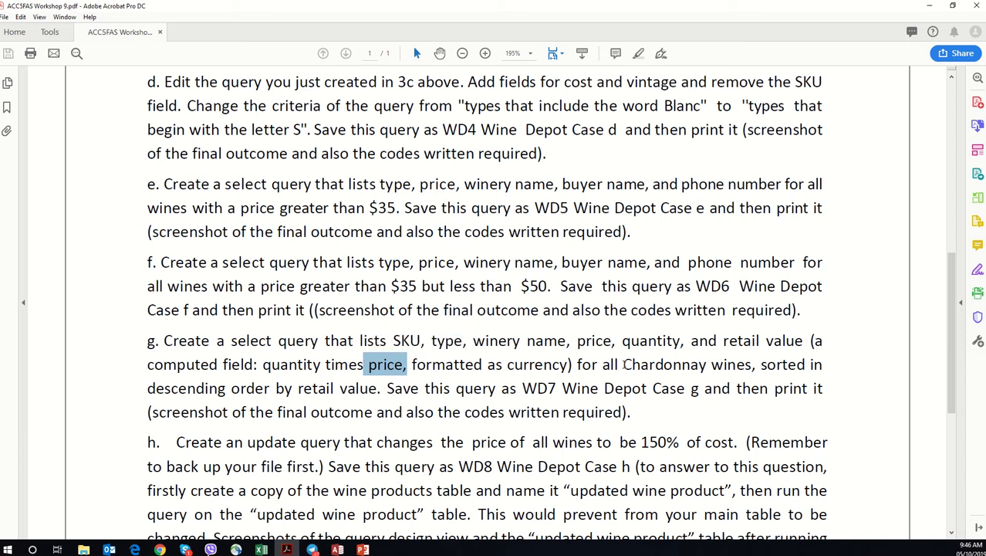
{"action": "left_click", "coordinate": [624, 365]}
{"action": "left_click_drag", "start_coordinate": [624, 364], "coordinate": [701, 363]}
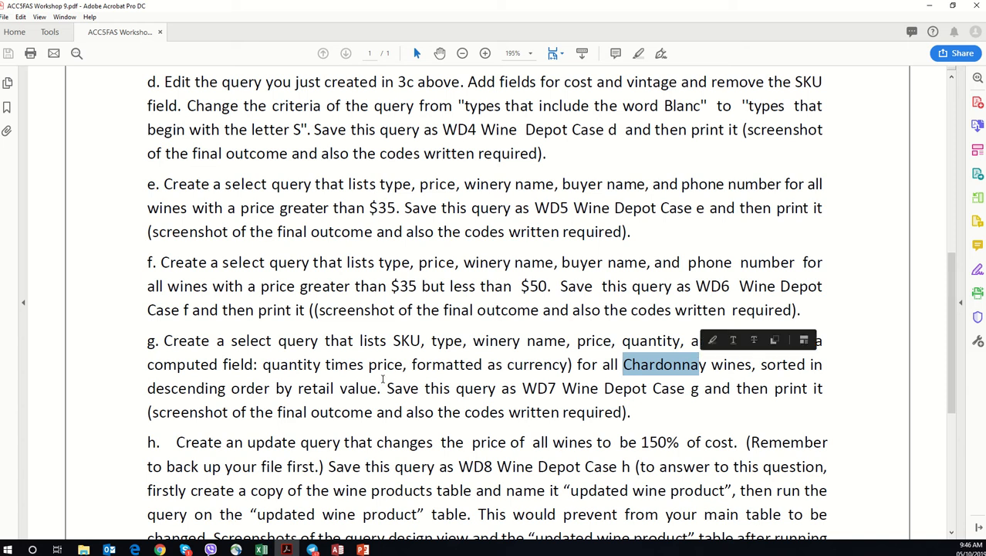
{"action": "left_click_drag", "start_coordinate": [181, 391], "coordinate": [239, 392]}
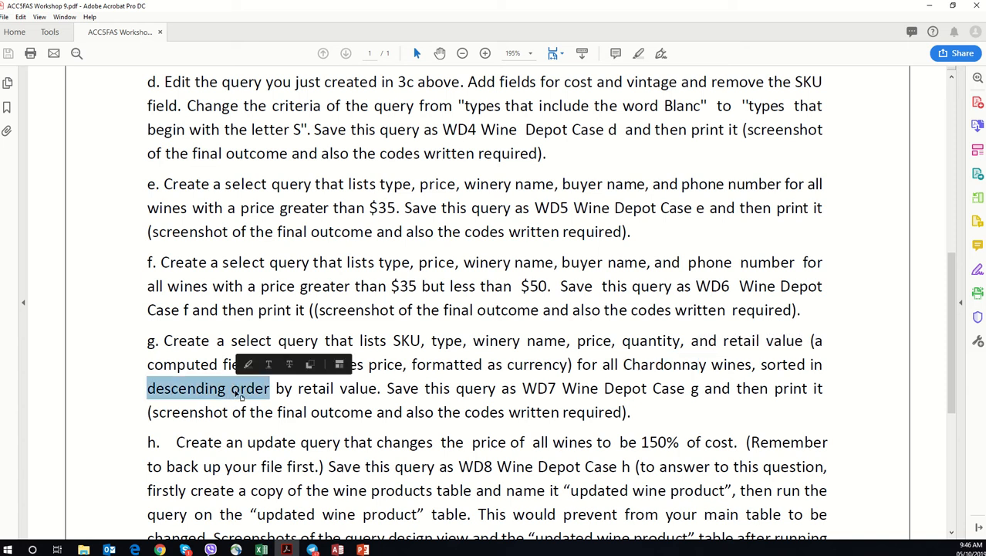
{"action": "left_click_drag", "start_coordinate": [380, 391], "coordinate": [298, 391]}
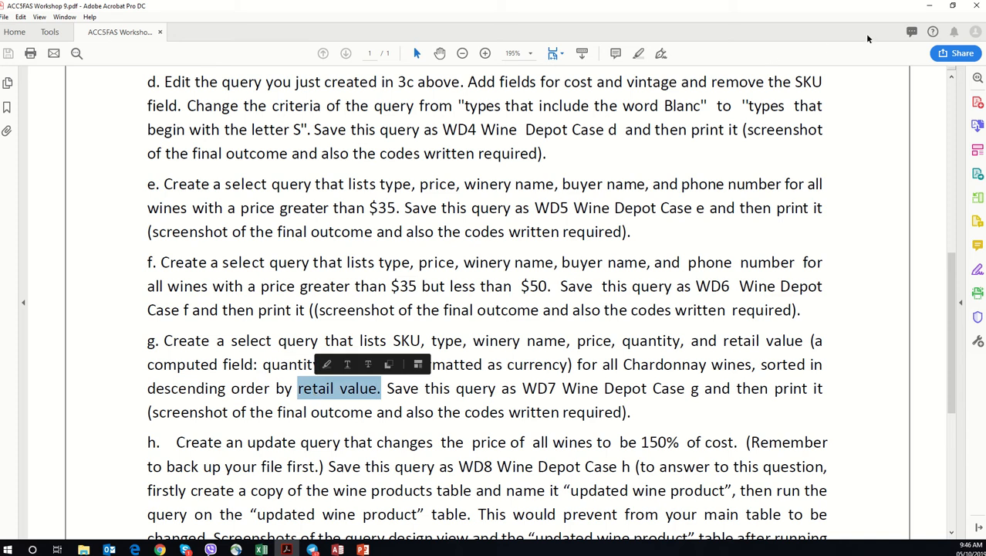
Step: Switch back to Access and create a query in design view with the Buyer, Wine Products and Winery tables
{"action": "left_click", "coordinate": [924, 6]}
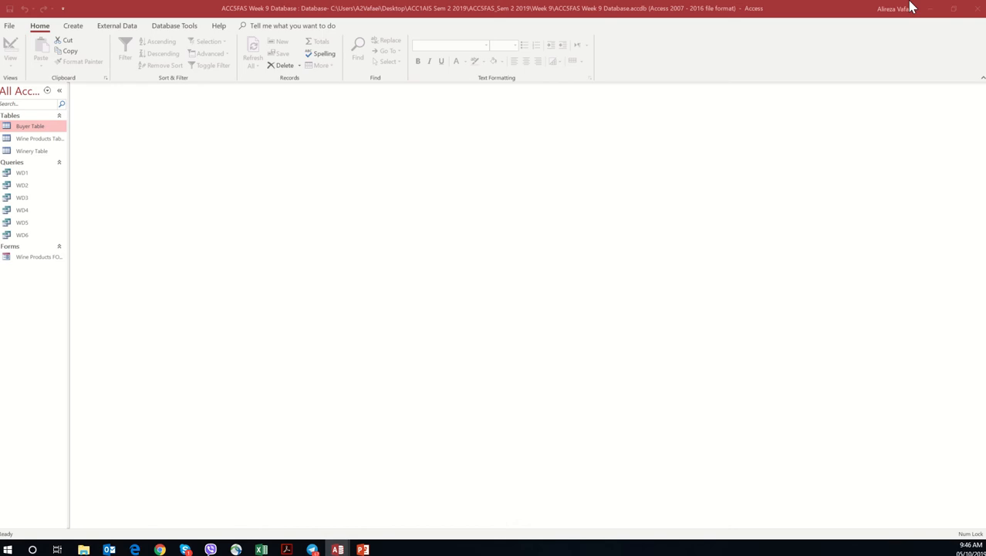
{"action": "left_click", "coordinate": [78, 30]}
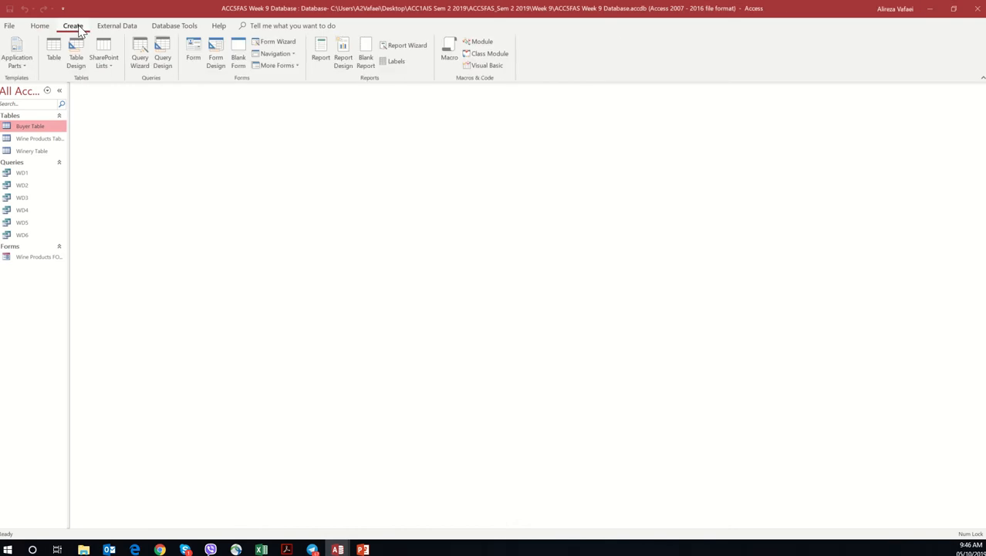
{"action": "left_click", "coordinate": [162, 54]}
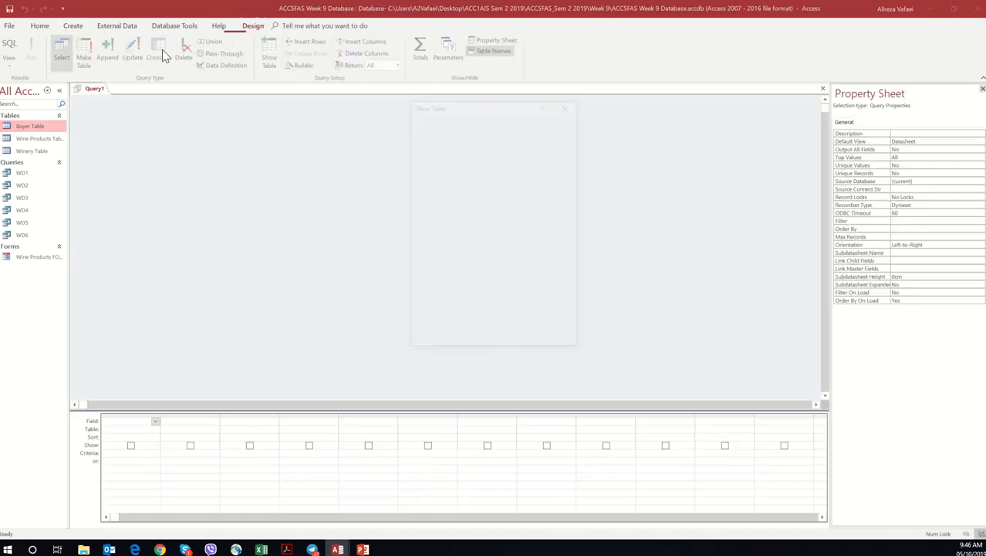
{"action": "double_click", "coordinate": [477, 132]}
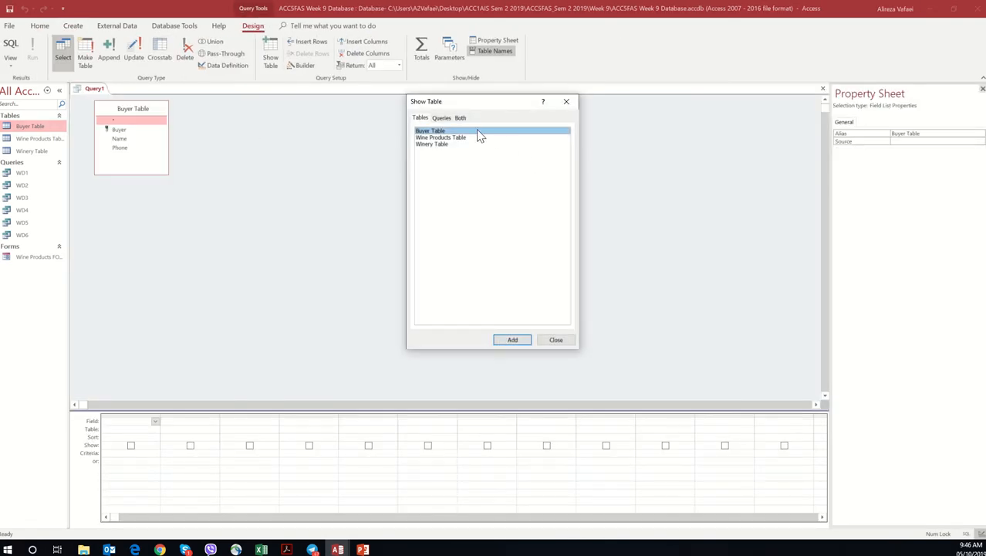
{"action": "double_click", "coordinate": [470, 137]}
{"action": "double_click", "coordinate": [455, 145]}
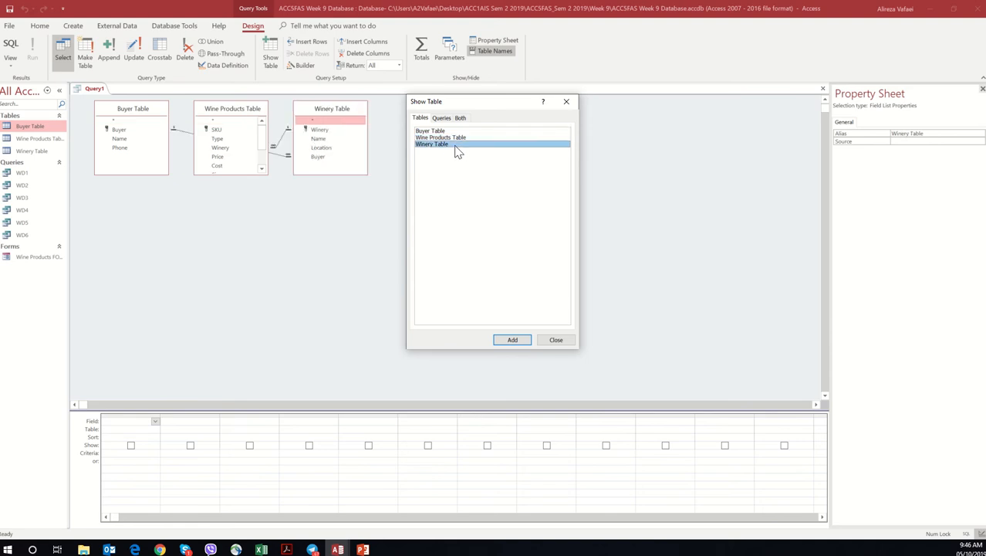
{"action": "left_click", "coordinate": [555, 340]}
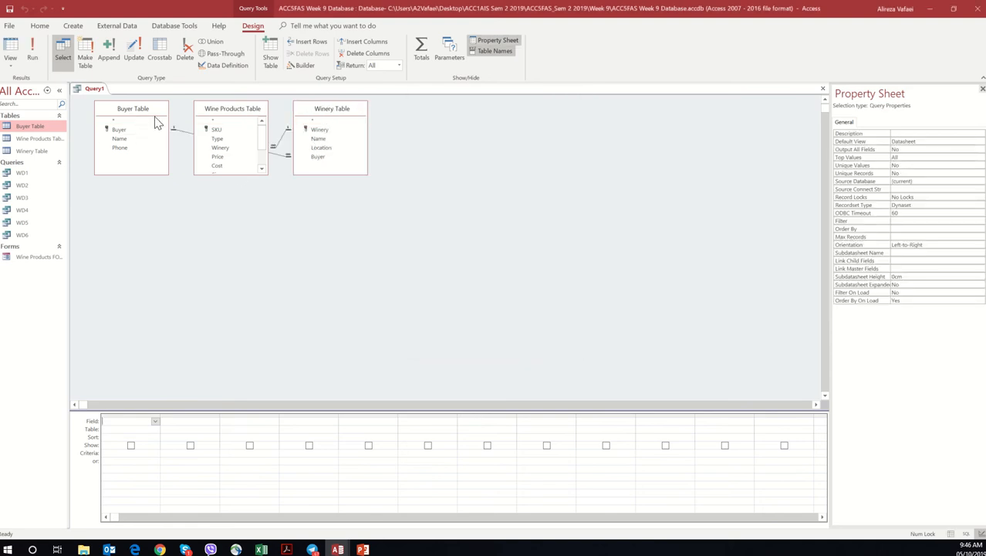
Step: Spread the three tables apart in the query design and enlarge the Wine Products and Winery field lists
{"action": "left_click_drag", "start_coordinate": [156, 118], "coordinate": [562, 229]}
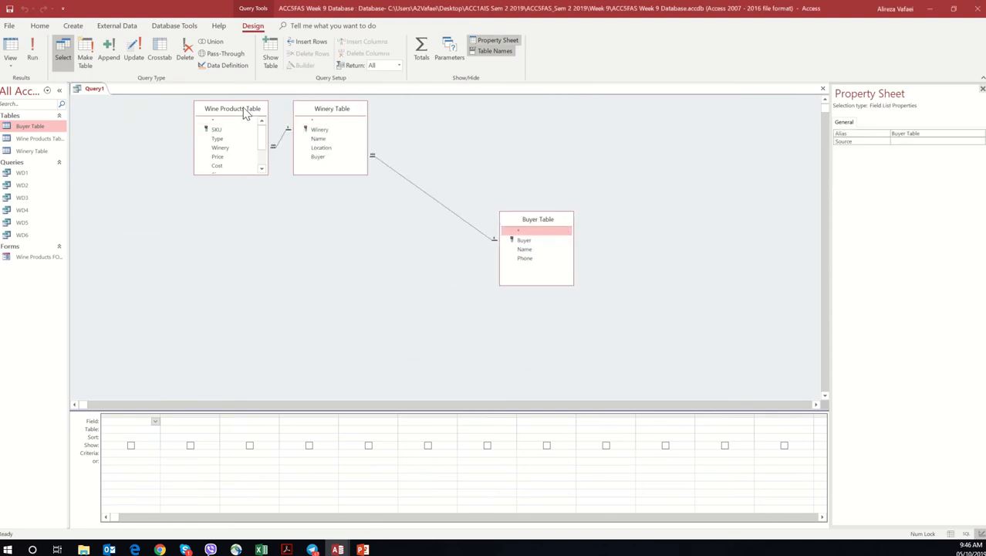
{"action": "left_click_drag", "start_coordinate": [243, 108], "coordinate": [169, 191]}
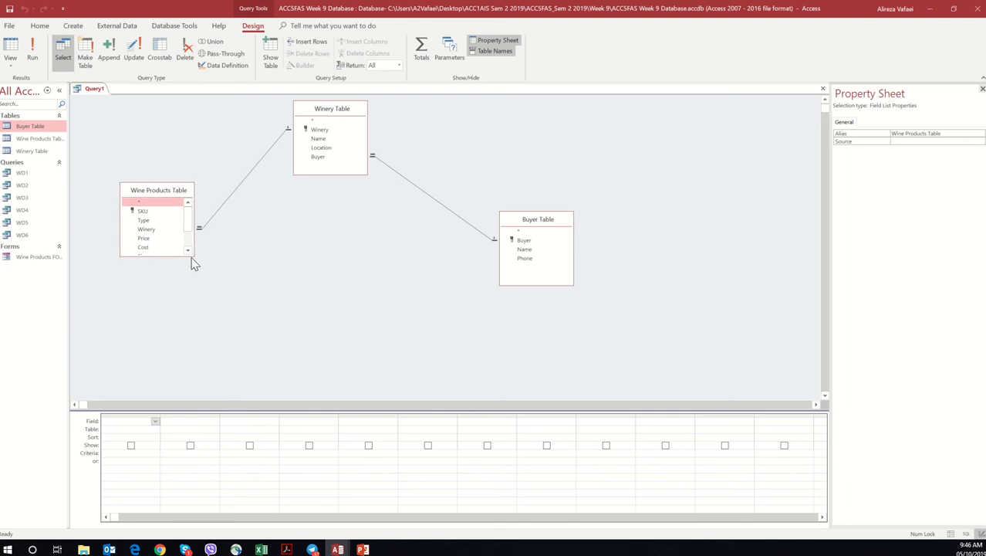
{"action": "scroll", "coordinate": [192, 256], "scroll_direction": "down", "scroll_amount": 1}
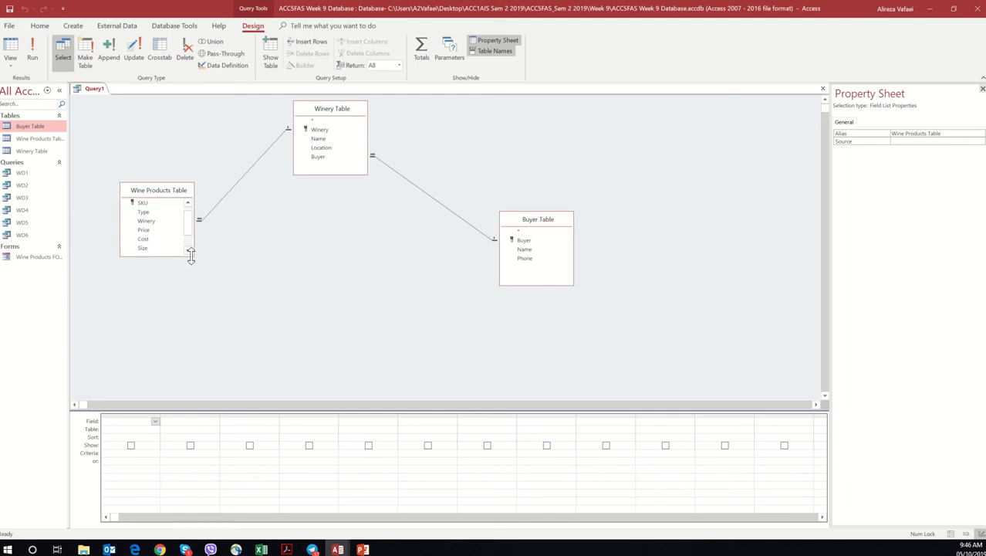
{"action": "left_click_drag", "start_coordinate": [190, 255], "coordinate": [187, 352]}
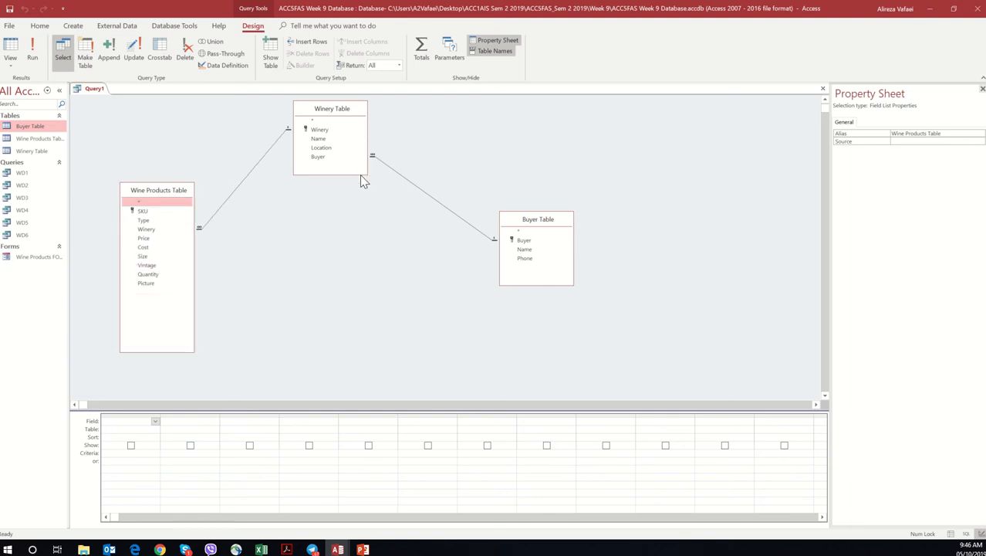
{"action": "left_click_drag", "start_coordinate": [357, 175], "coordinate": [355, 194]}
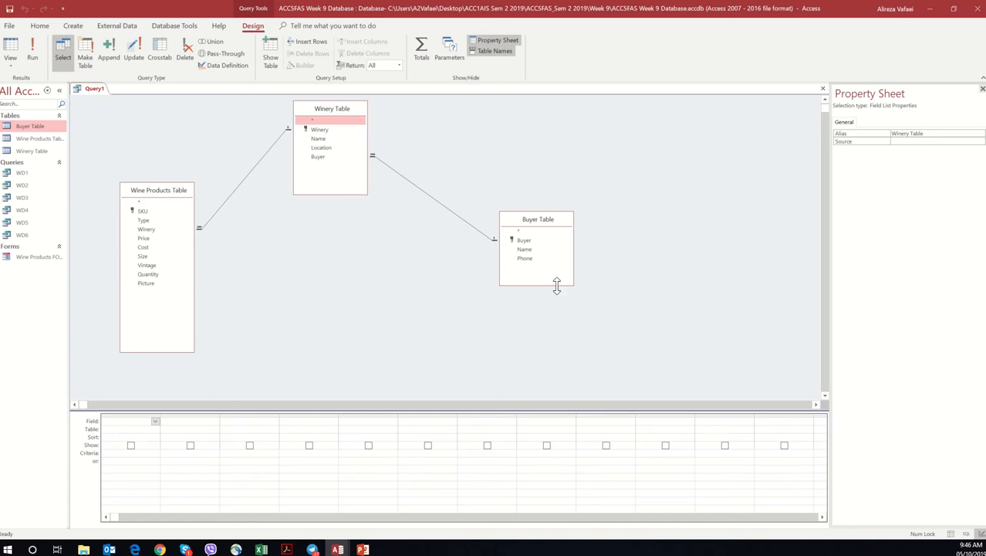
Step: Add SKU and Type from Wine Products, Name from Winery, and Price and Quantity from Wine Products to the query grid
{"action": "double_click", "coordinate": [156, 213]}
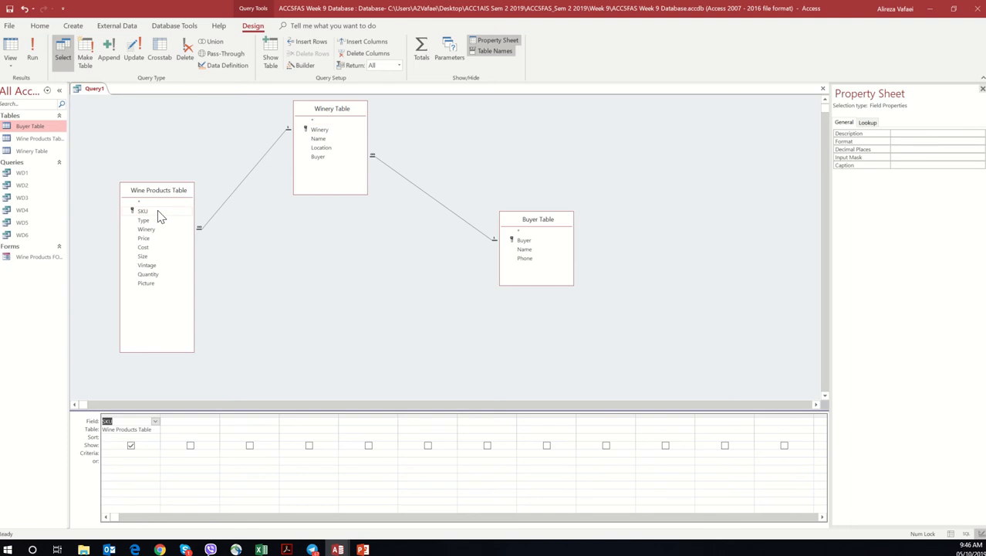
{"action": "double_click", "coordinate": [153, 222]}
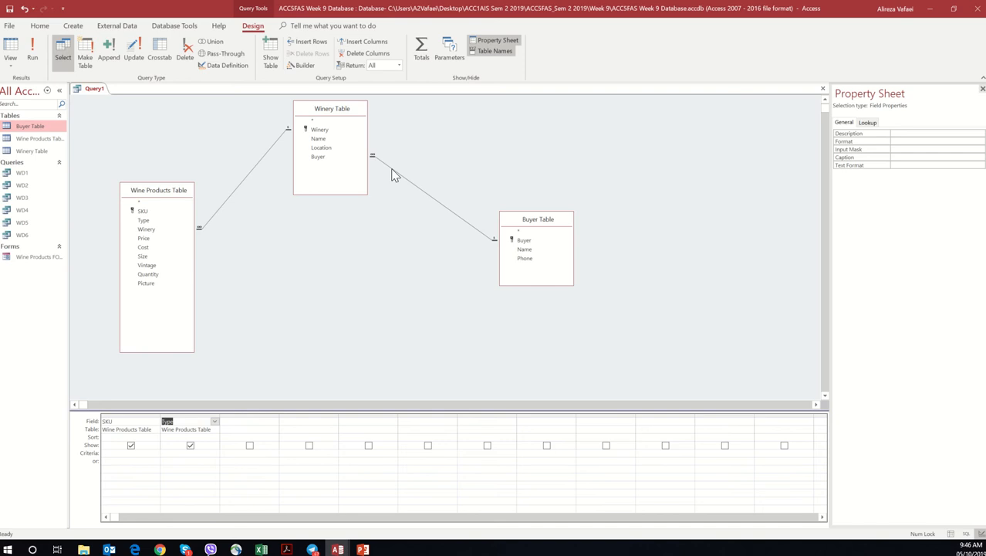
{"action": "double_click", "coordinate": [332, 139]}
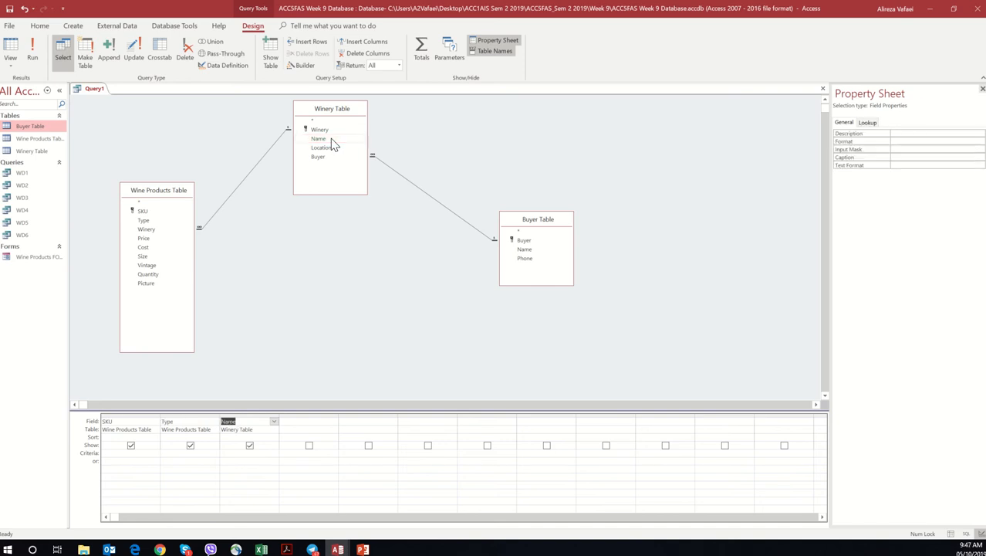
{"action": "double_click", "coordinate": [151, 240]}
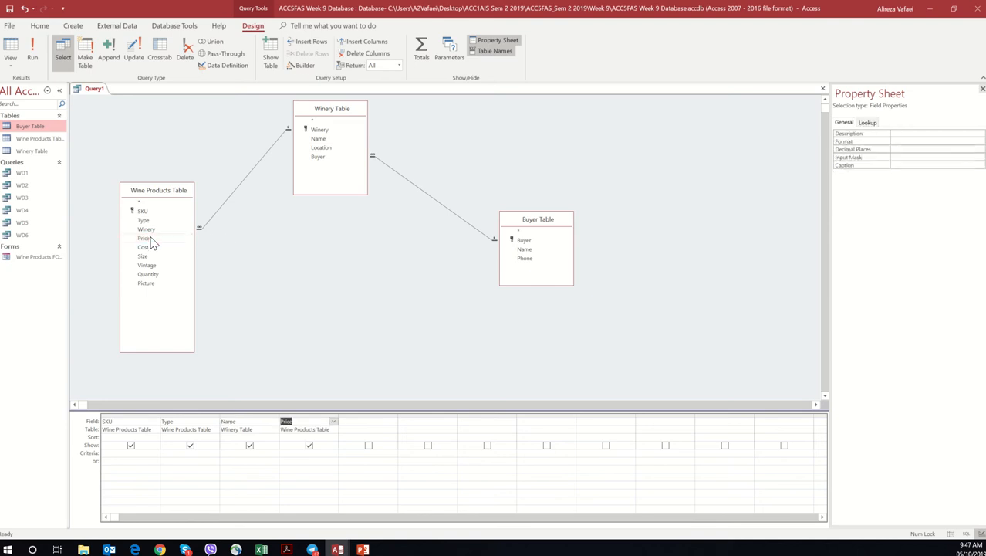
{"action": "double_click", "coordinate": [147, 276]}
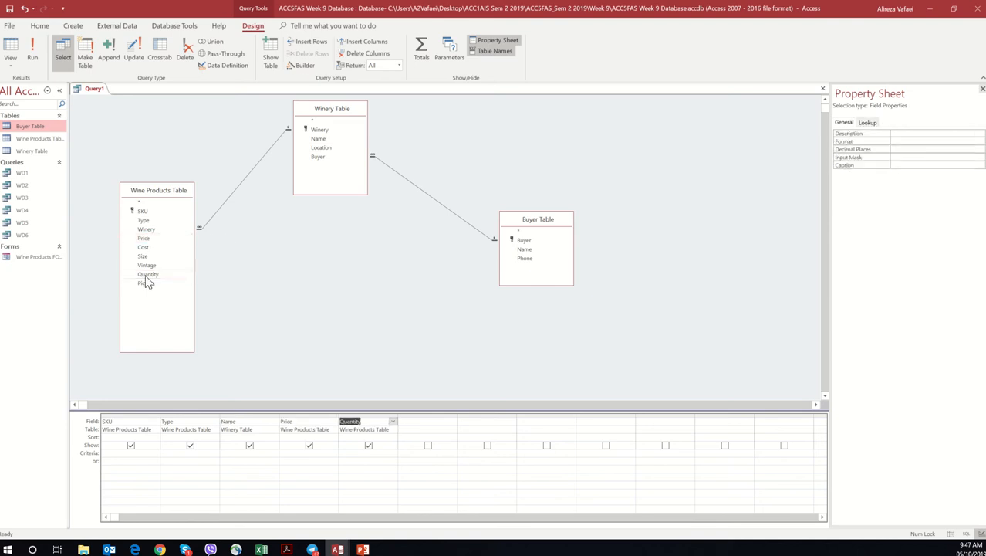
Step: Open the Expression Builder for the empty column after Quantity and expand the database's list of tables
{"action": "left_click", "coordinate": [430, 423]}
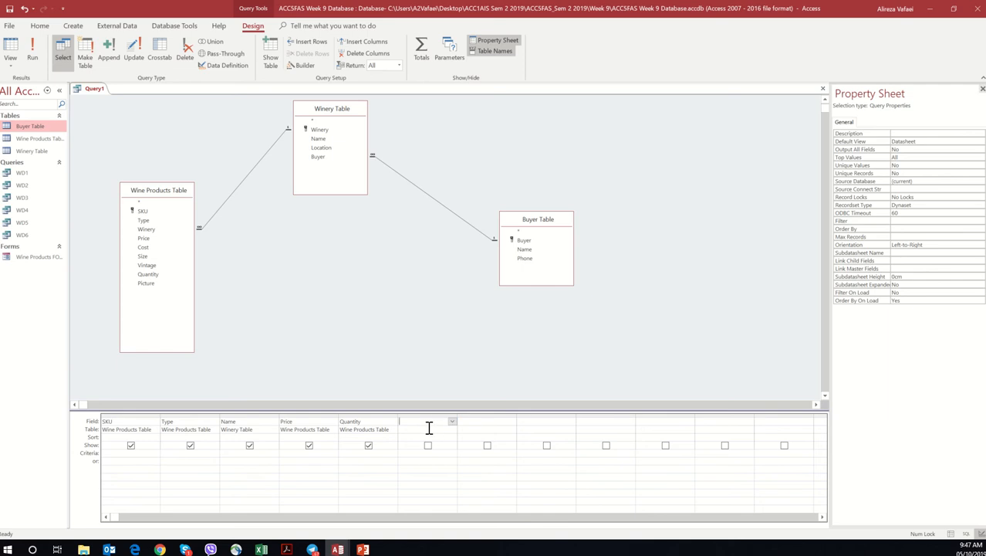
{"action": "left_click", "coordinate": [306, 68]}
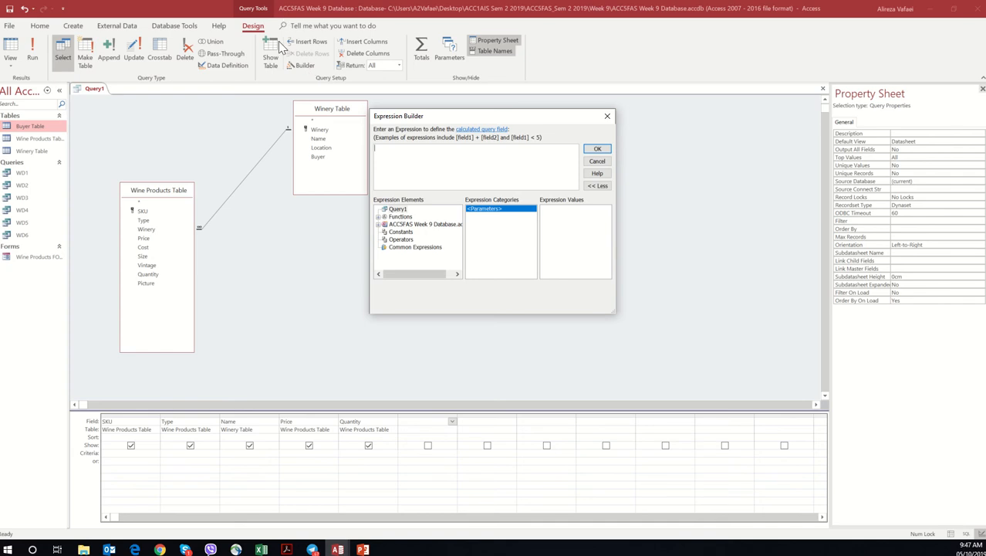
{"action": "left_click", "coordinate": [402, 212]}
{"action": "double_click", "coordinate": [402, 217]}
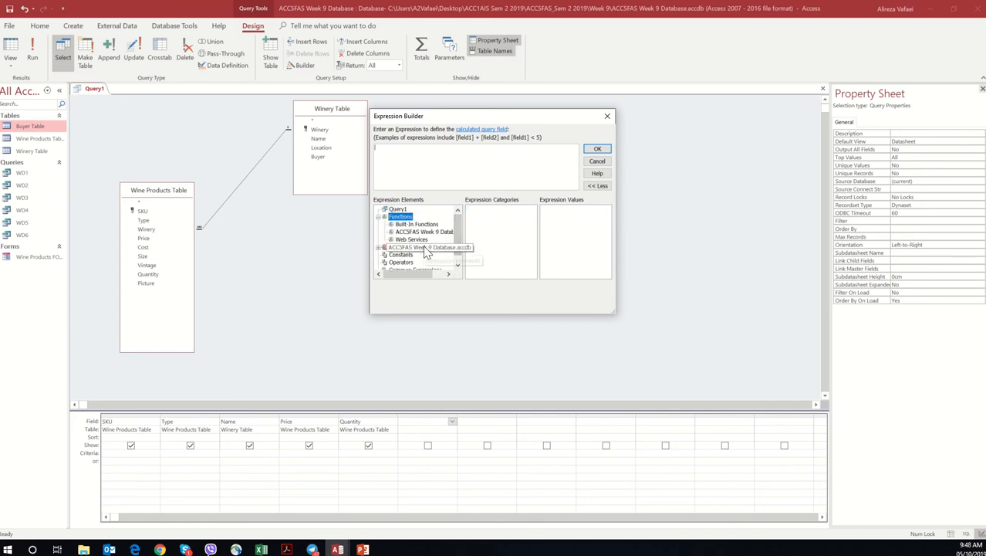
{"action": "double_click", "coordinate": [425, 247]}
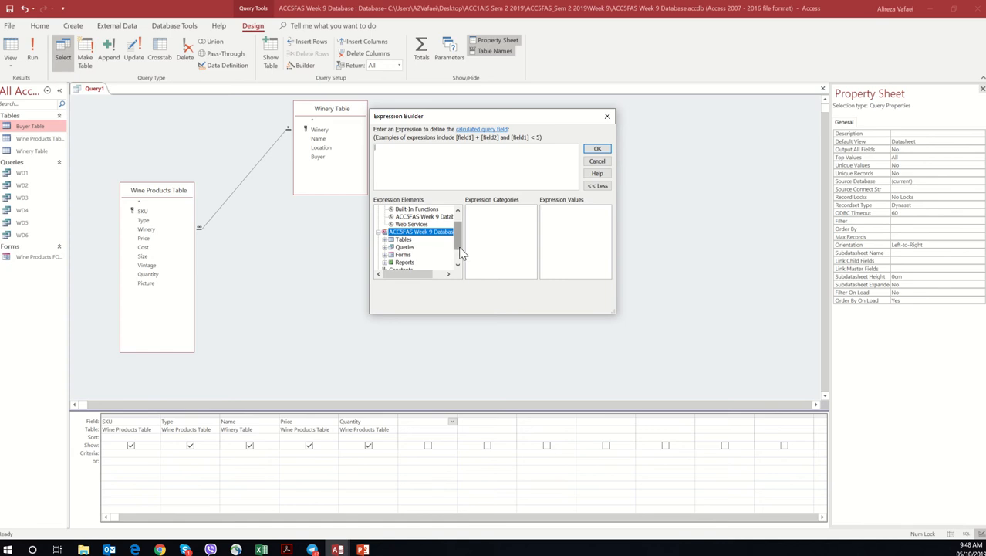
{"action": "left_click_drag", "start_coordinate": [458, 237], "coordinate": [454, 242]}
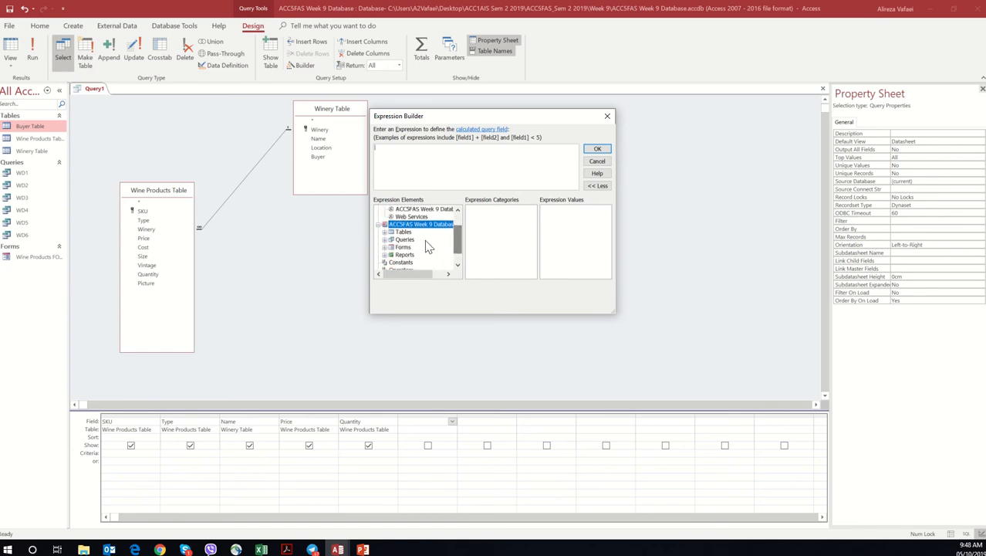
{"action": "double_click", "coordinate": [406, 232]}
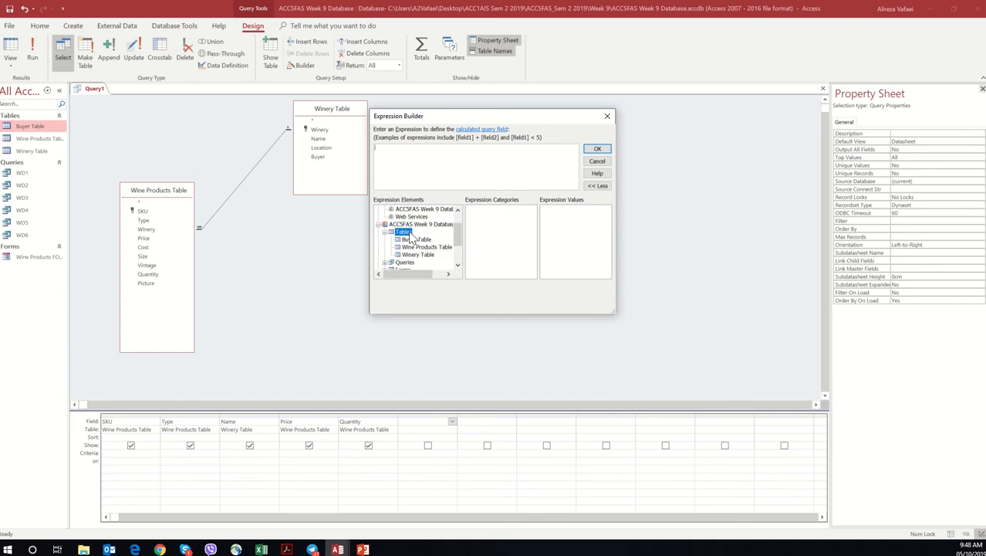
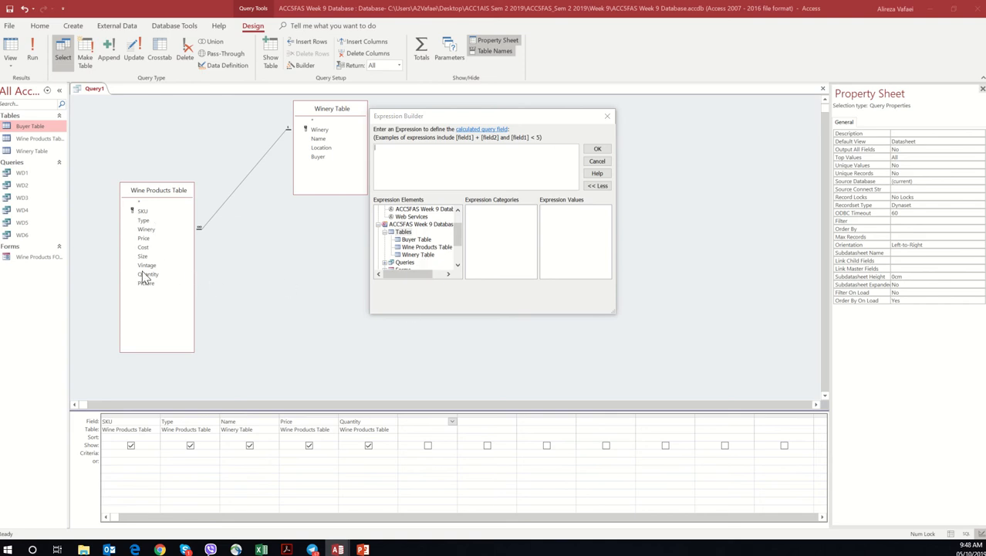
Step: Build the expression [Wine Products Table]![Quantity] * [Wine Products Table]![Price] in the column after Quantity and delete it again
{"action": "left_click", "coordinate": [433, 247]}
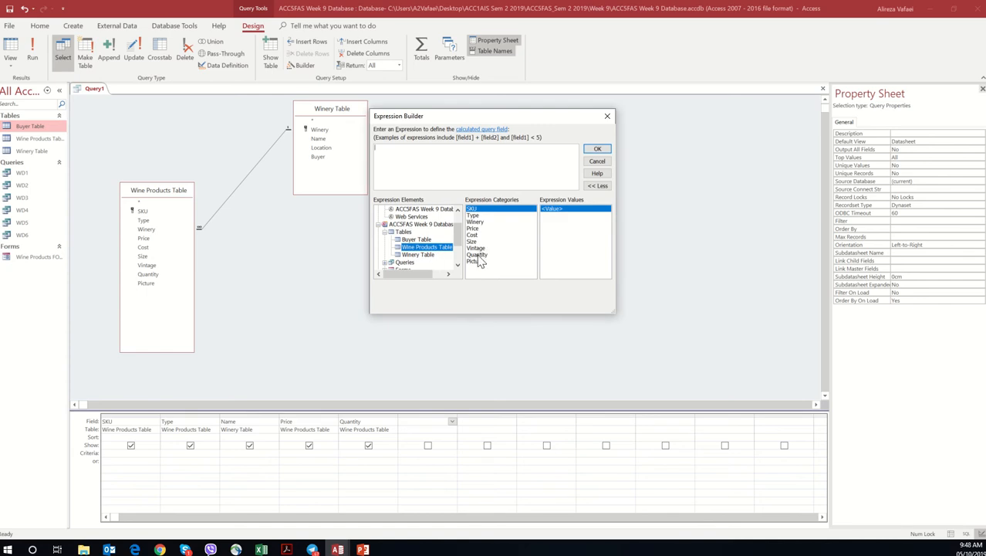
{"action": "double_click", "coordinate": [477, 255]}
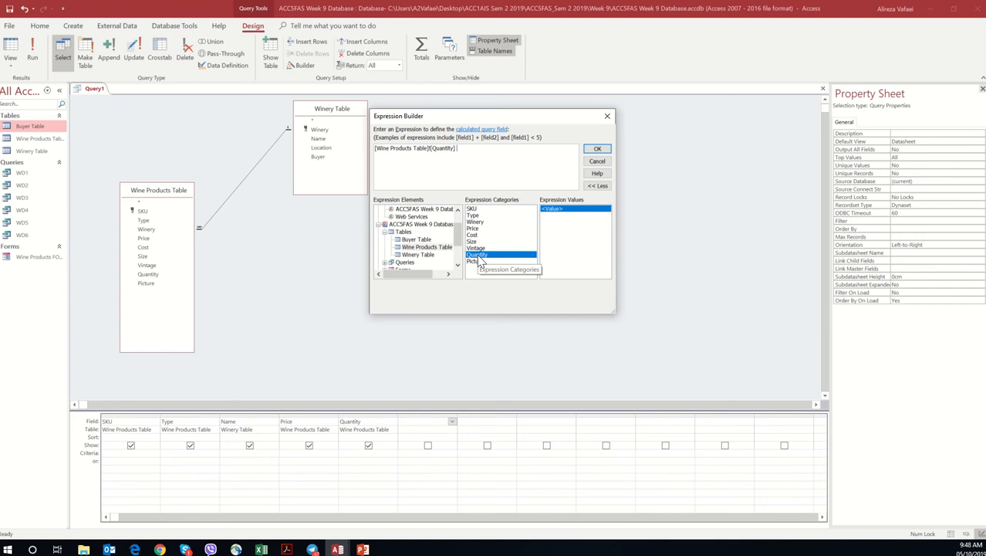
{"action": "scroll", "coordinate": [460, 263], "scroll_direction": "down", "scroll_amount": 2}
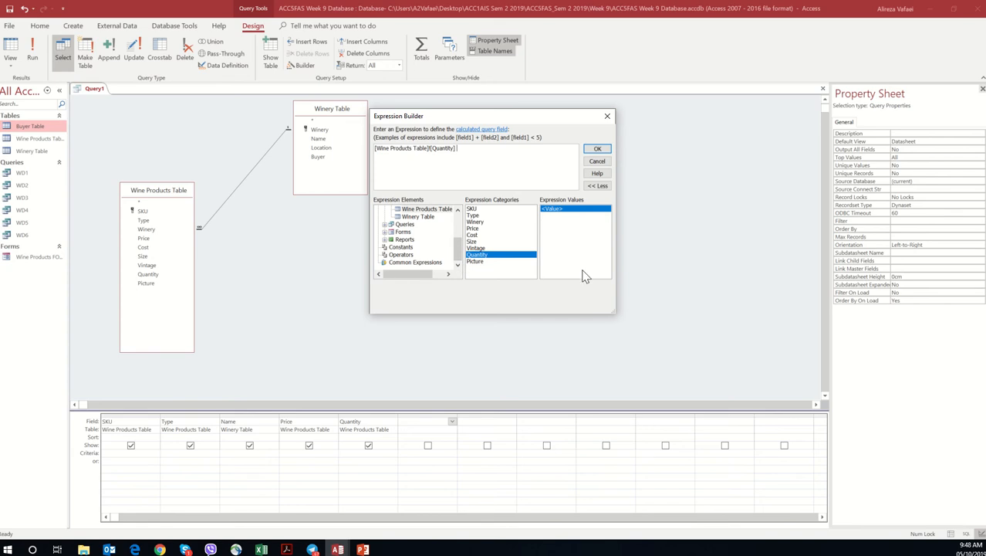
{"action": "left_click", "coordinate": [440, 263]}
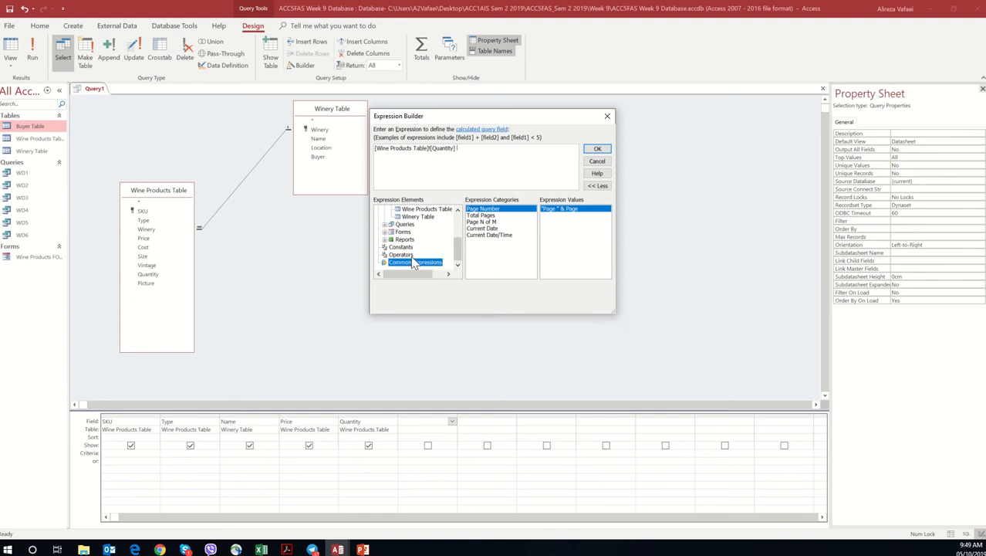
{"action": "left_click", "coordinate": [403, 254]}
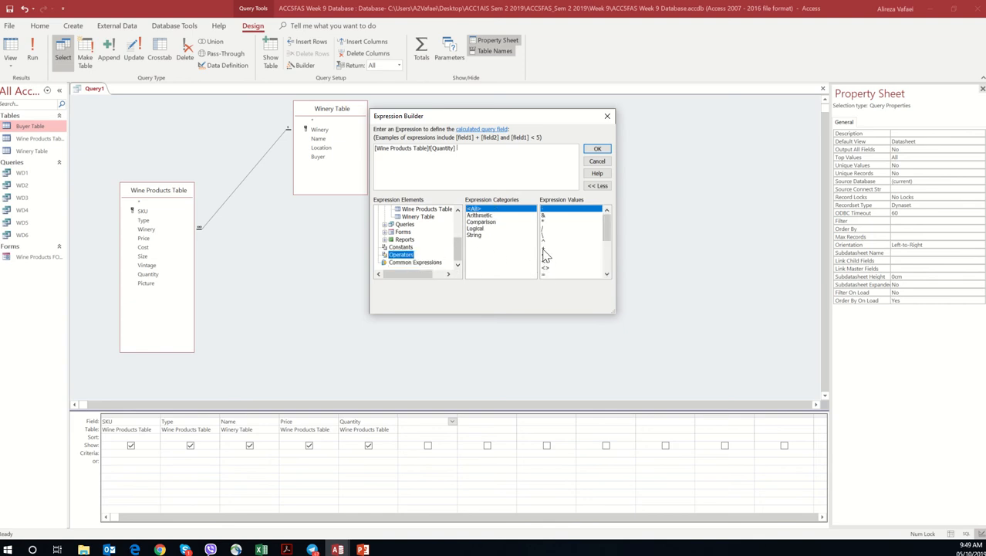
{"action": "double_click", "coordinate": [545, 222]}
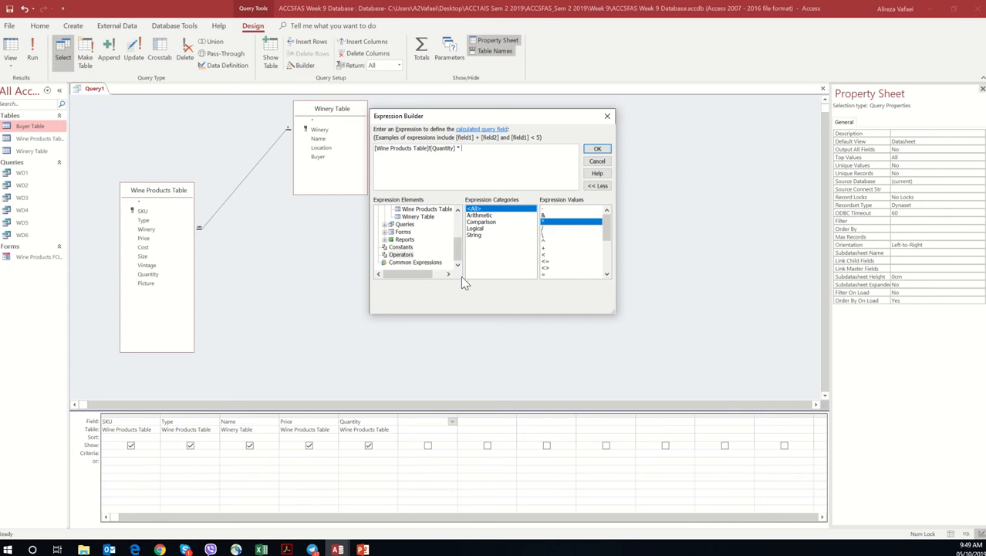
{"action": "left_click_drag", "start_coordinate": [459, 250], "coordinate": [459, 240]}
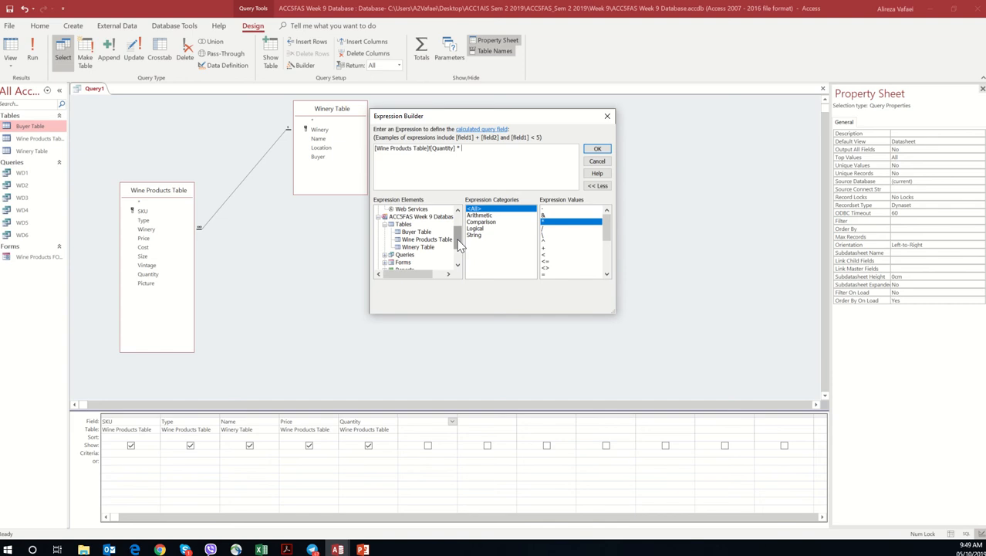
{"action": "left_click", "coordinate": [419, 241]}
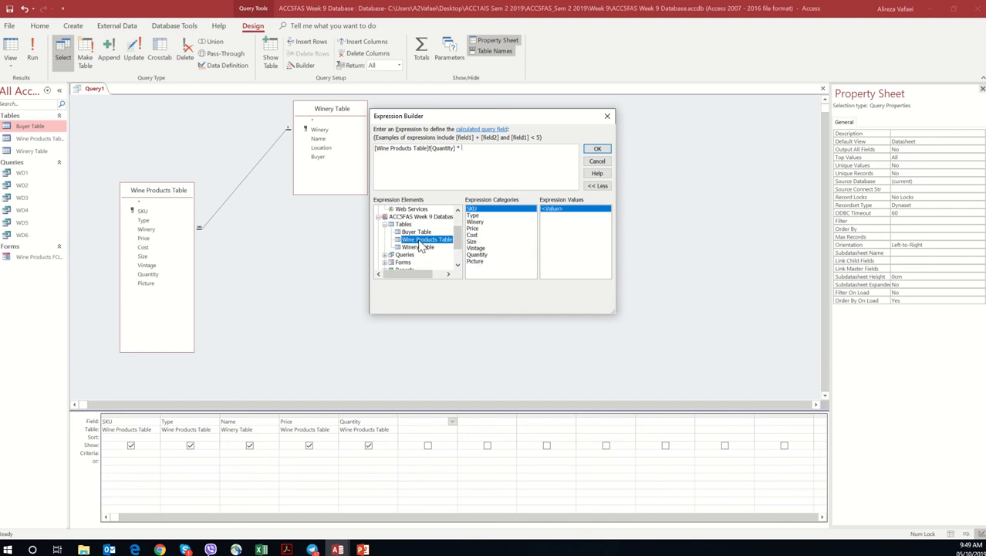
{"action": "double_click", "coordinate": [479, 230]}
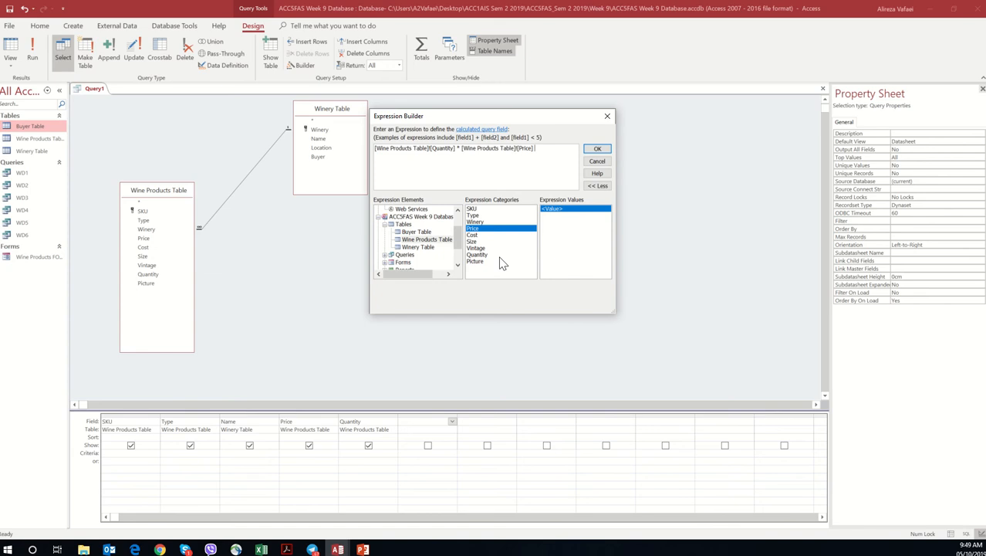
{"action": "left_click", "coordinate": [597, 149]}
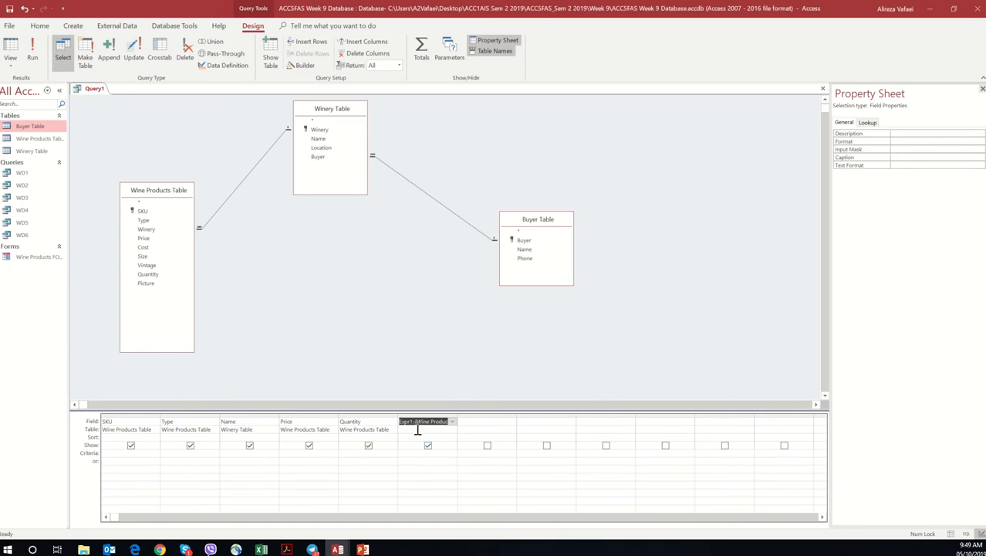
{"action": "key", "text": "Delete"}
Step: Reopen the Expression Builder for the emptied column after Quantity, expand the database's tables and move the dialog clear of the table diagram
{"action": "left_click", "coordinate": [423, 424]}
{"action": "left_click", "coordinate": [299, 66]}
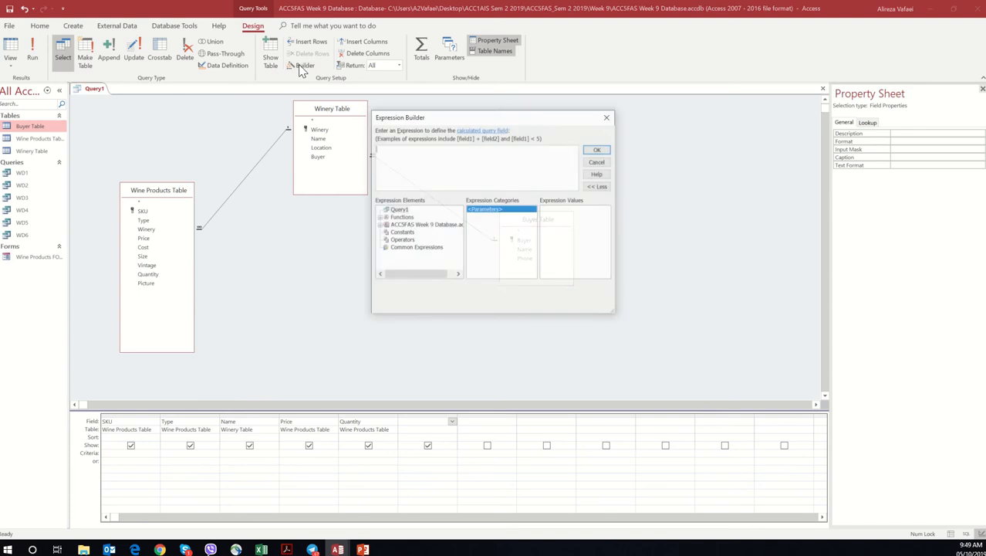
{"action": "double_click", "coordinate": [429, 225]}
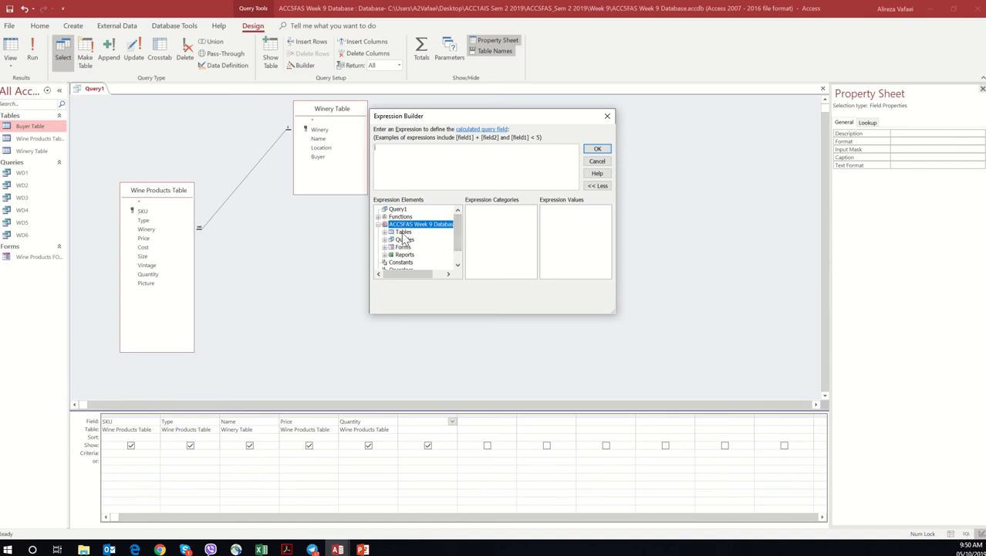
{"action": "double_click", "coordinate": [404, 232]}
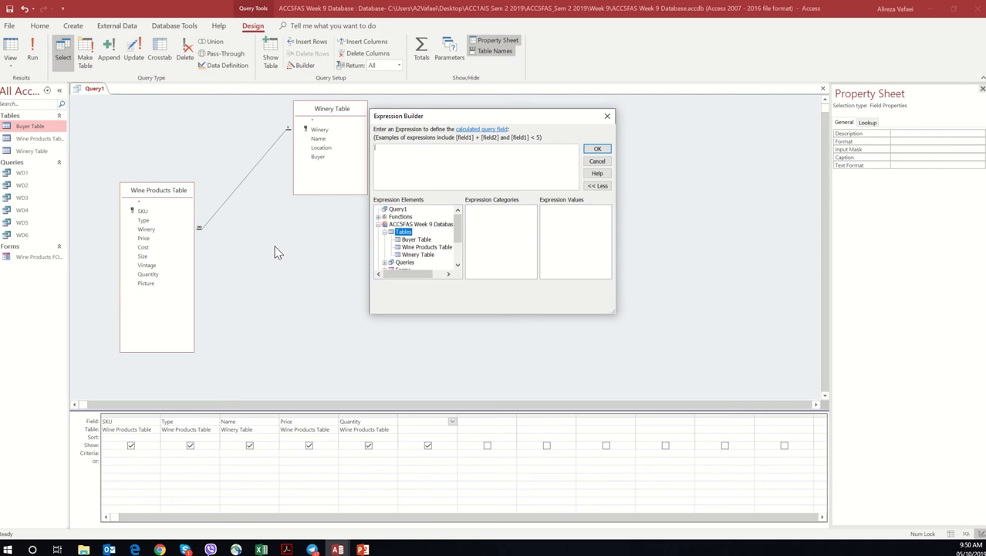
{"action": "left_click_drag", "start_coordinate": [450, 115], "coordinate": [535, 143]}
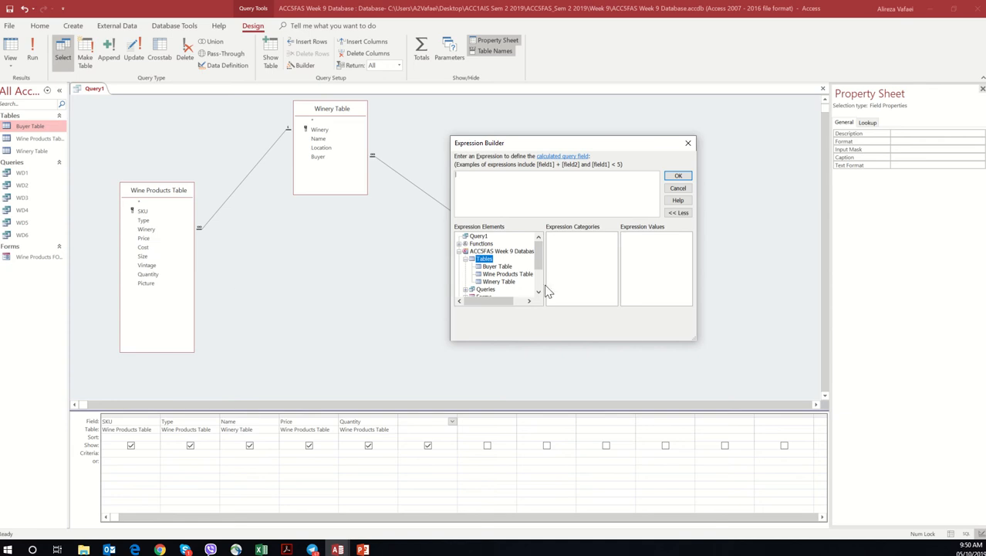
Step: Start the expression with Quantity from the Wine Products Table followed by the multiplication operator
{"action": "left_click", "coordinate": [507, 275]}
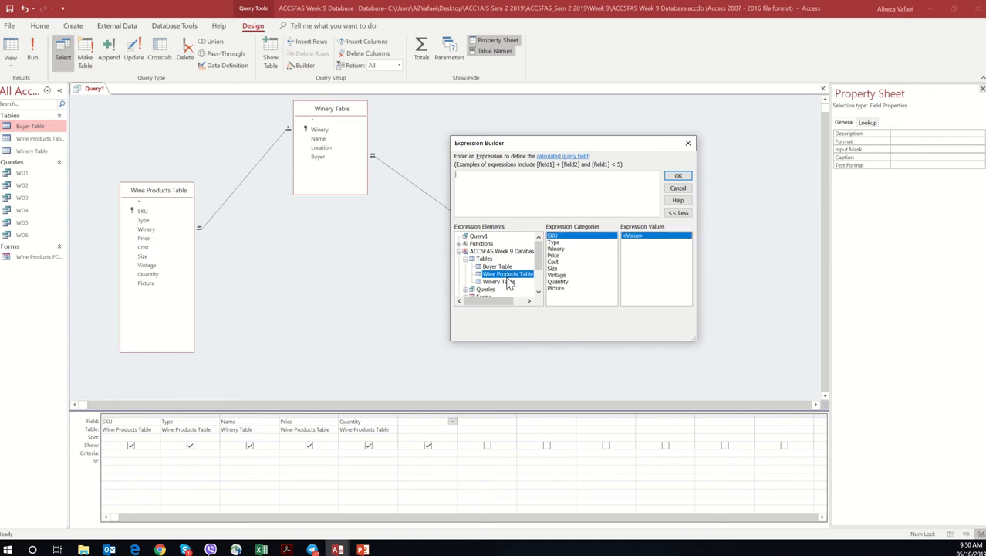
{"action": "double_click", "coordinate": [567, 282]}
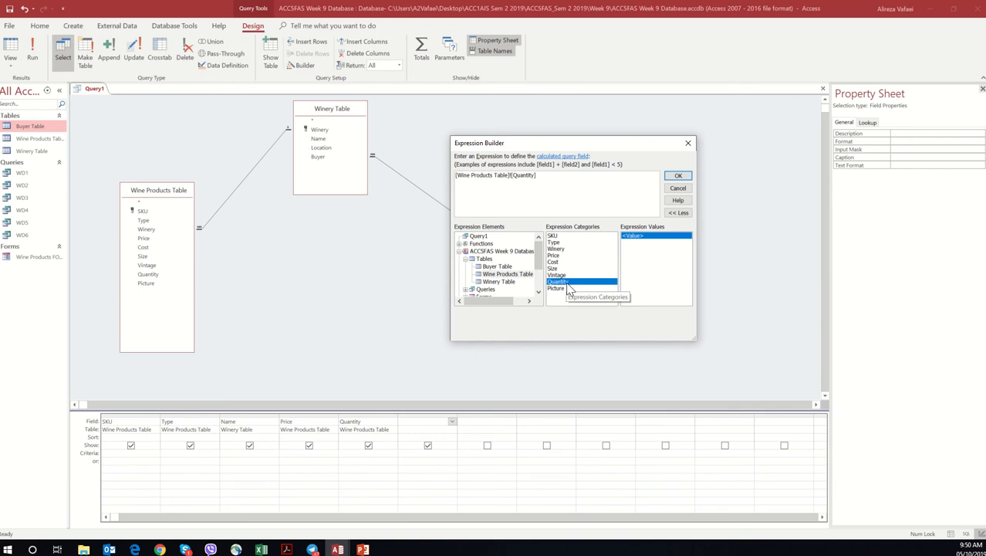
{"action": "left_click_drag", "start_coordinate": [538, 264], "coordinate": [539, 287]}
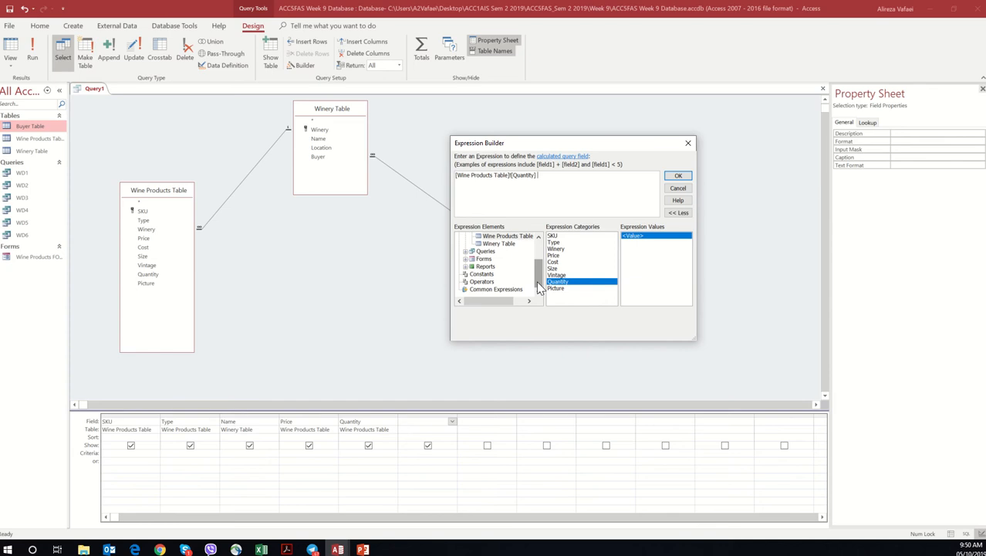
{"action": "left_click", "coordinate": [485, 282]}
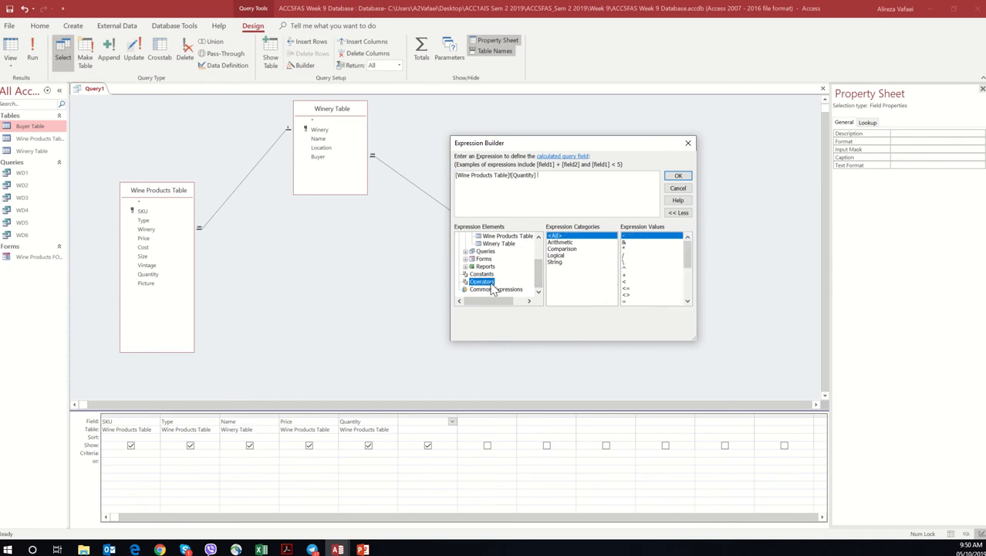
{"action": "double_click", "coordinate": [627, 249]}
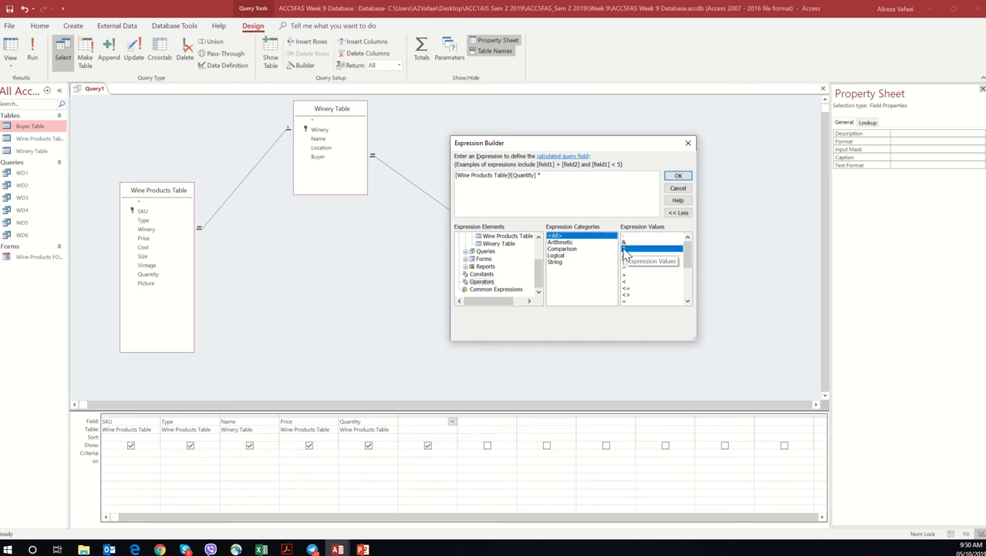
Step: Complete the expression with Price from the Wine Products Table, checking task g in the workshop PDF, and accept it
{"action": "scroll", "coordinate": [538, 278], "scroll_direction": "up", "scroll_amount": 1}
{"action": "scroll", "coordinate": [538, 278], "scroll_direction": "up", "scroll_amount": 1}
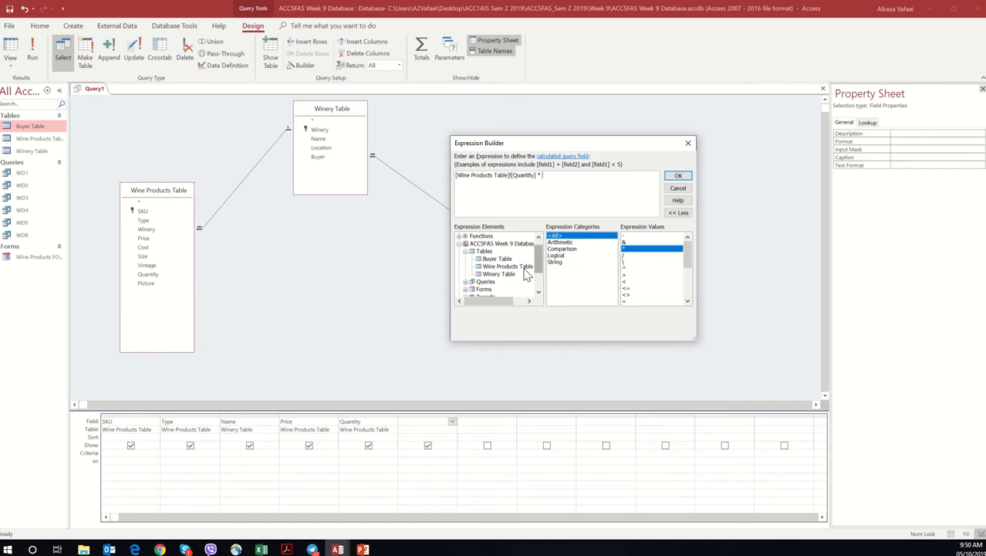
{"action": "left_click", "coordinate": [522, 267]}
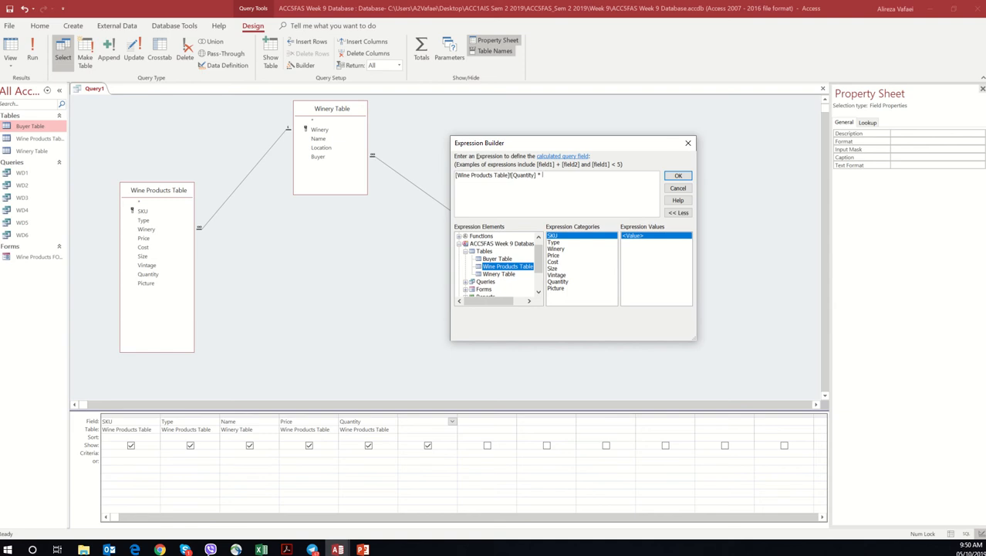
{"action": "left_click", "coordinate": [285, 548]}
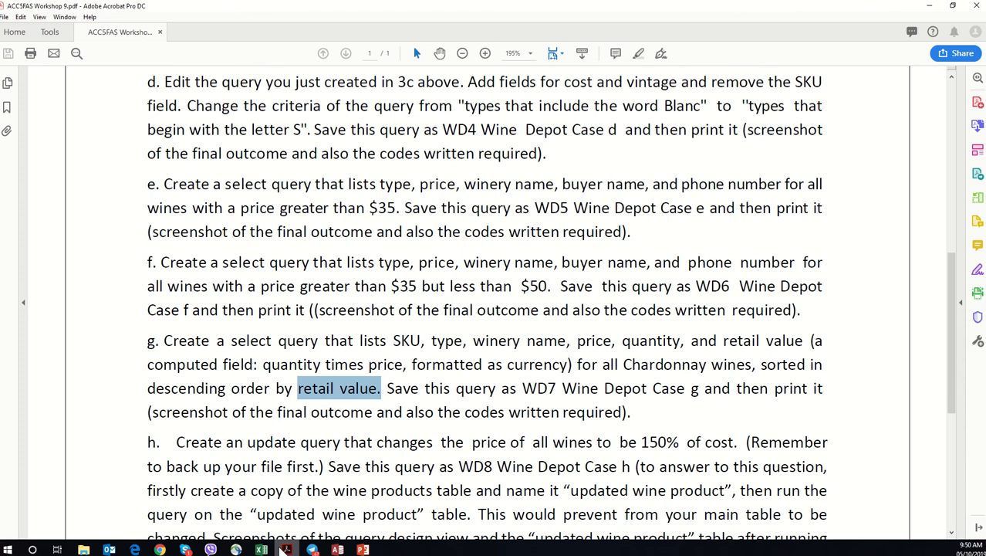
{"action": "left_click", "coordinate": [286, 549]}
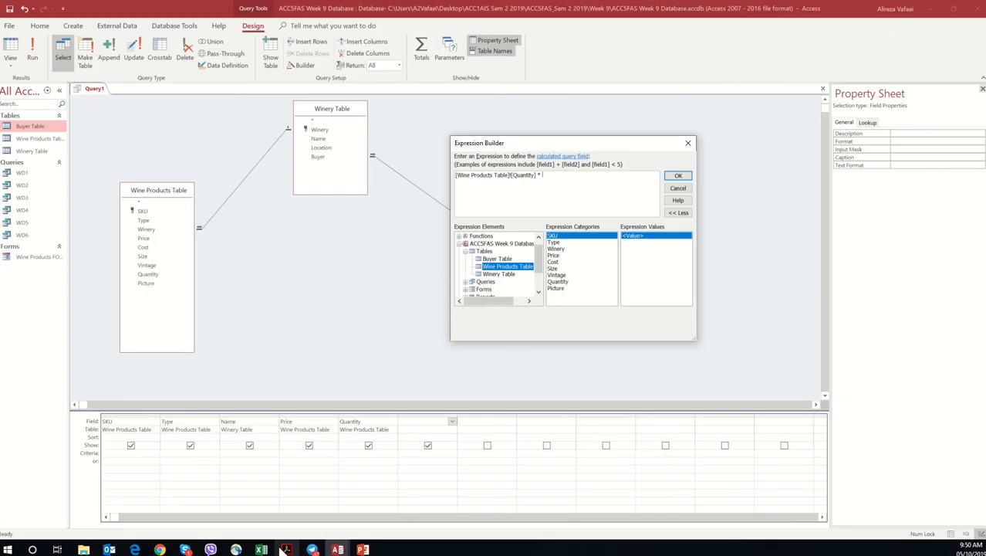
{"action": "double_click", "coordinate": [557, 257]}
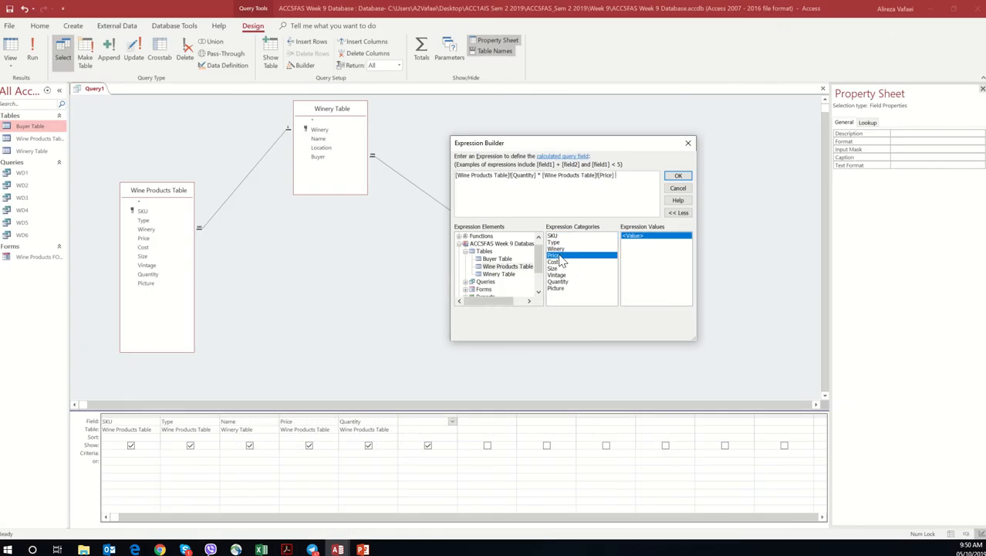
{"action": "left_click", "coordinate": [679, 176]}
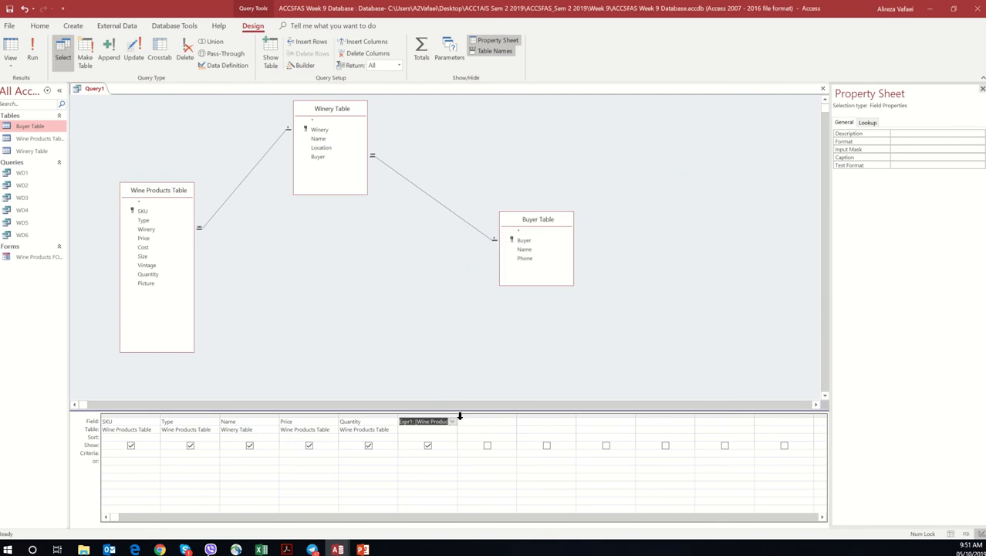
Step: Widen the computed column to show its full expression and rename the field Retail Value
{"action": "left_click_drag", "start_coordinate": [457, 417], "coordinate": [584, 417]}
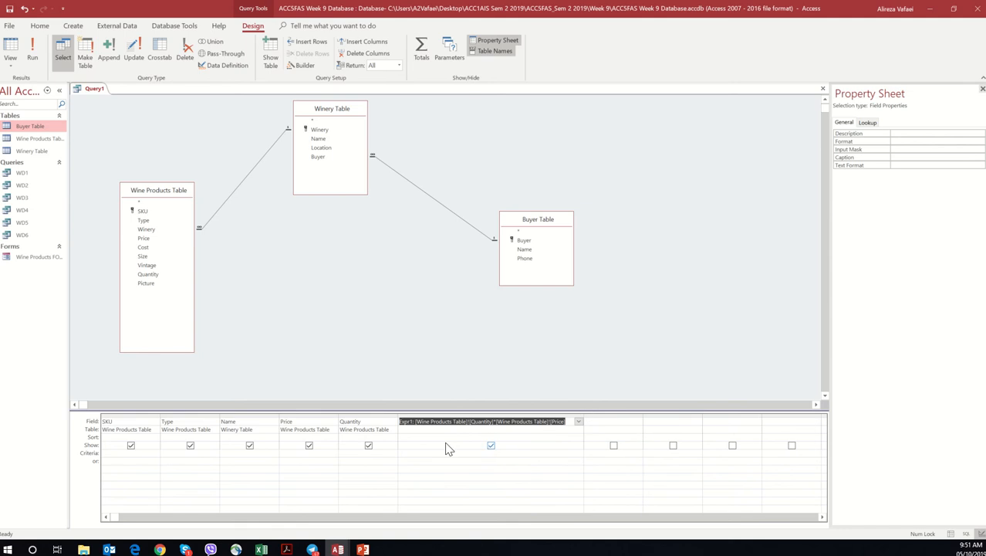
{"action": "double_click", "coordinate": [411, 421]}
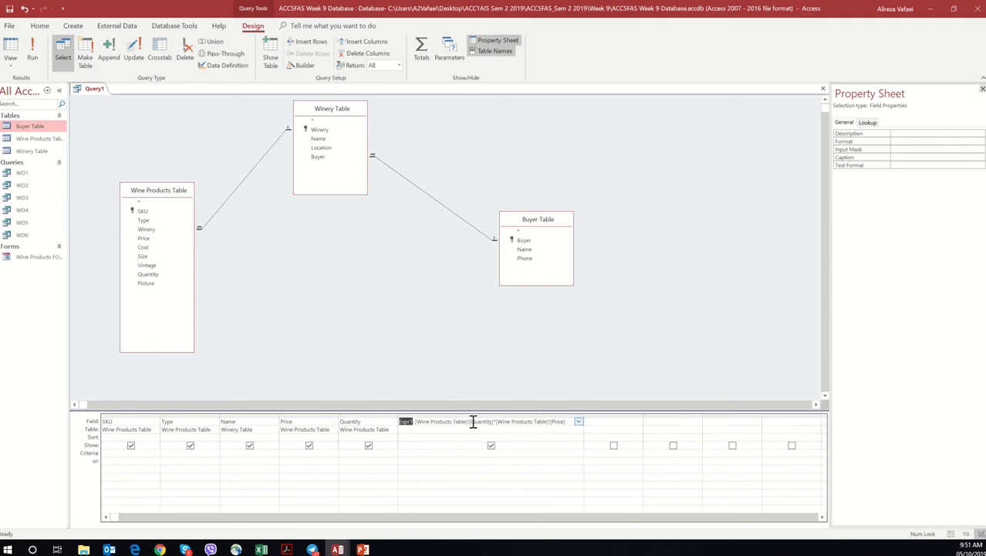
{"action": "double_click", "coordinate": [479, 421]}
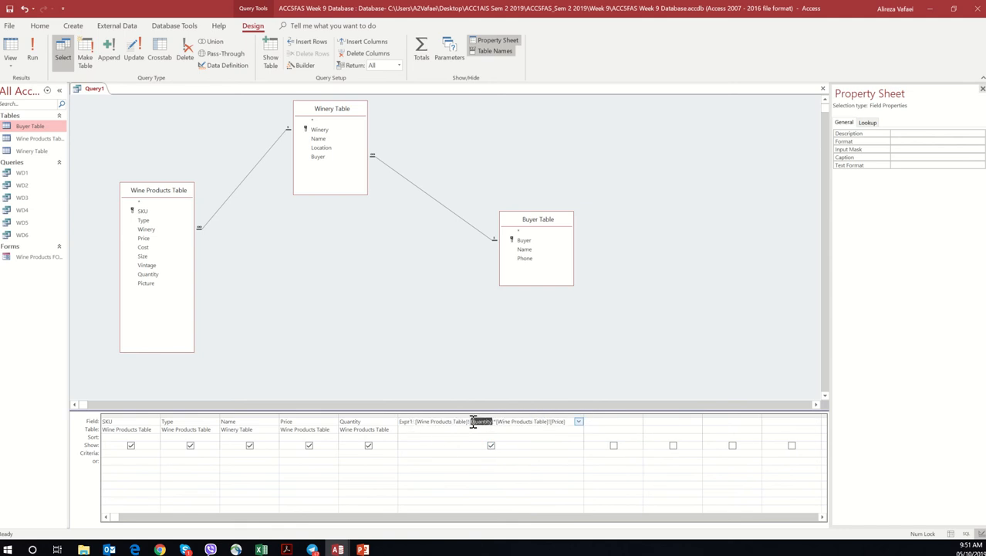
{"action": "double_click", "coordinate": [409, 422]}
{"action": "type", "text": "Retail"}
{"action": "type", "text": " Value"}
{"action": "type", "text": ":"}
{"action": "left_click", "coordinate": [410, 439]}
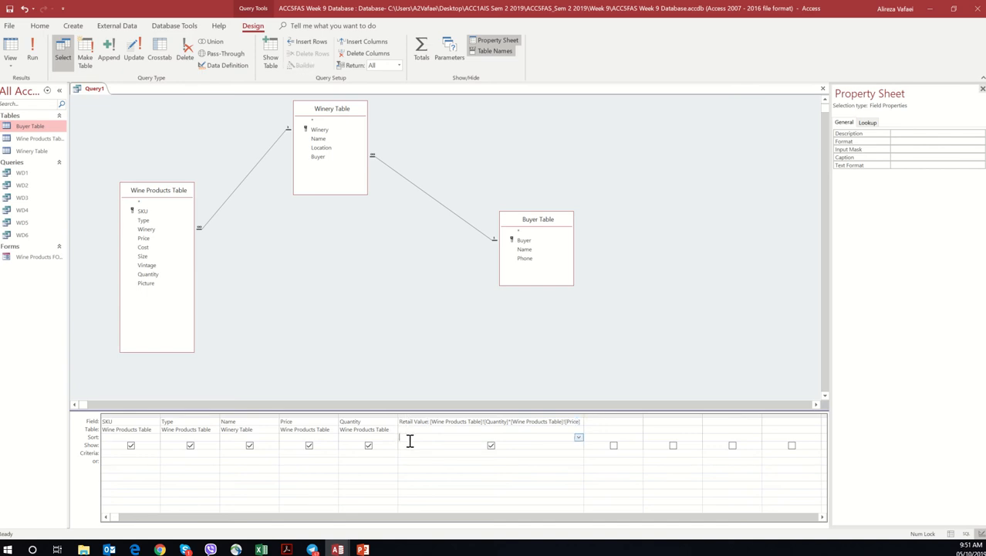
Step: Check task g in the workshop PDF and enter "Chardonnay" as the criterion for the winery Name field
{"action": "left_click", "coordinate": [291, 548]}
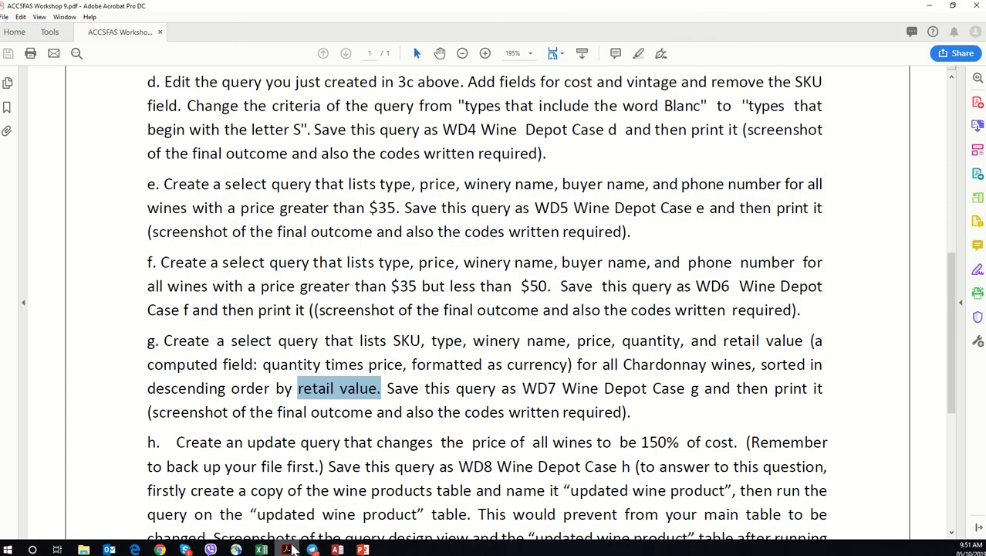
{"action": "left_click", "coordinate": [291, 549]}
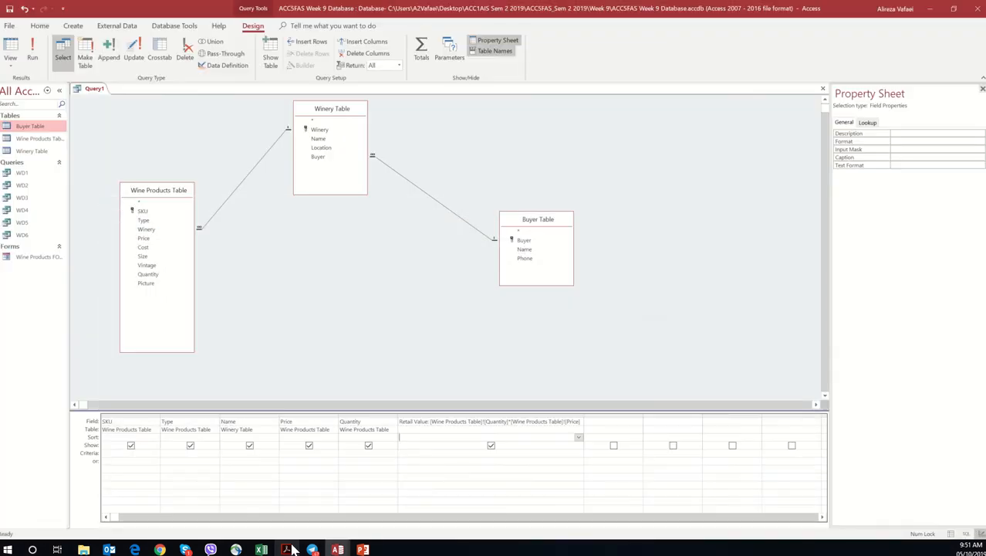
{"action": "left_click", "coordinate": [232, 454]}
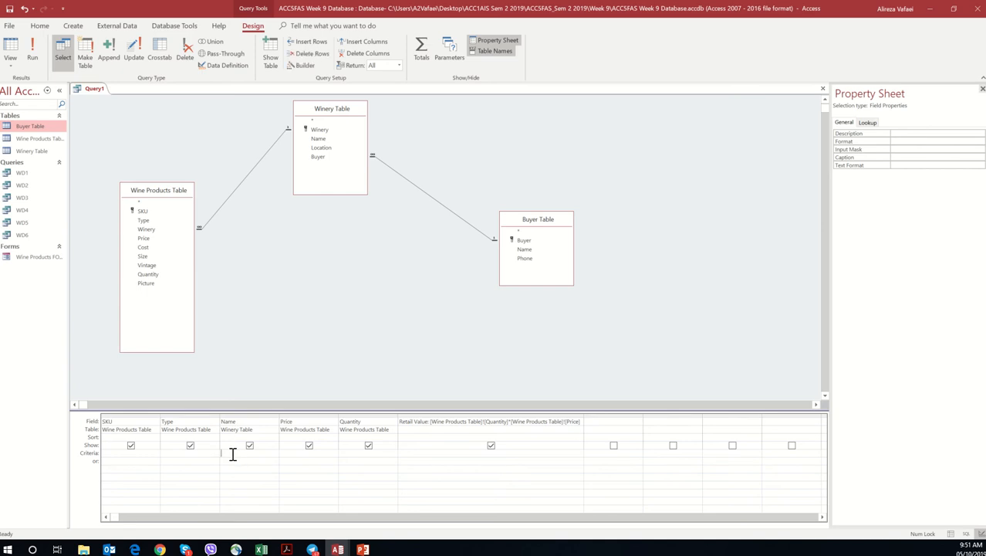
{"action": "type", "text": "\"Chardonnay\""}
Step: Check the sort requirement in the workshop PDF and sort the Retail Value field in descending order
{"action": "left_click", "coordinate": [287, 549]}
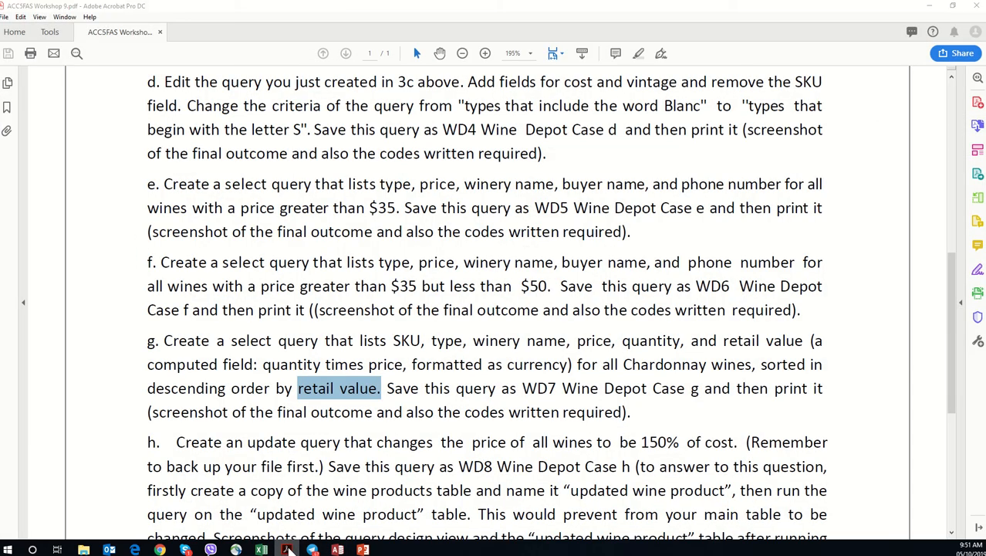
{"action": "left_click", "coordinate": [287, 549]}
{"action": "left_click", "coordinate": [288, 549]}
{"action": "left_click", "coordinate": [288, 549]}
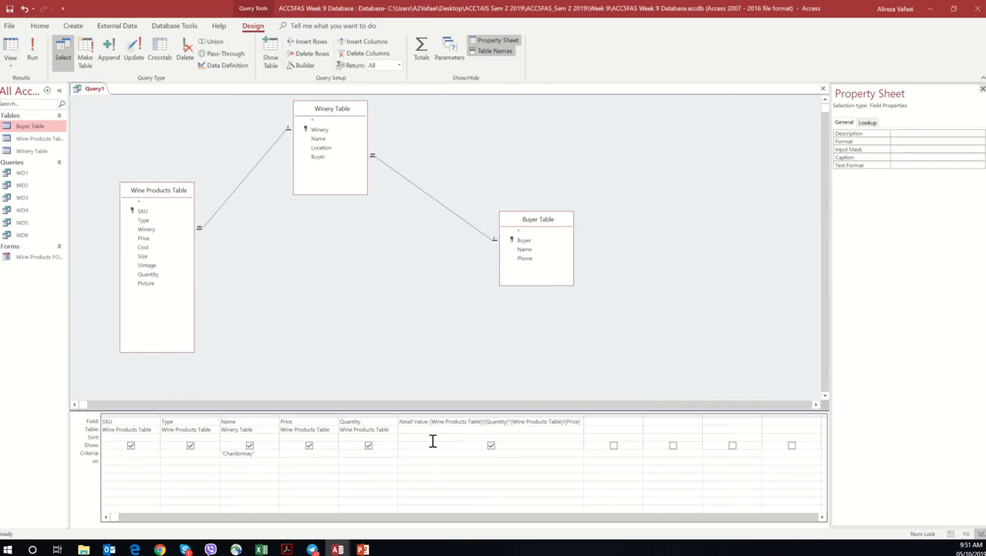
{"action": "left_click", "coordinate": [446, 436]}
{"action": "left_click", "coordinate": [579, 437]}
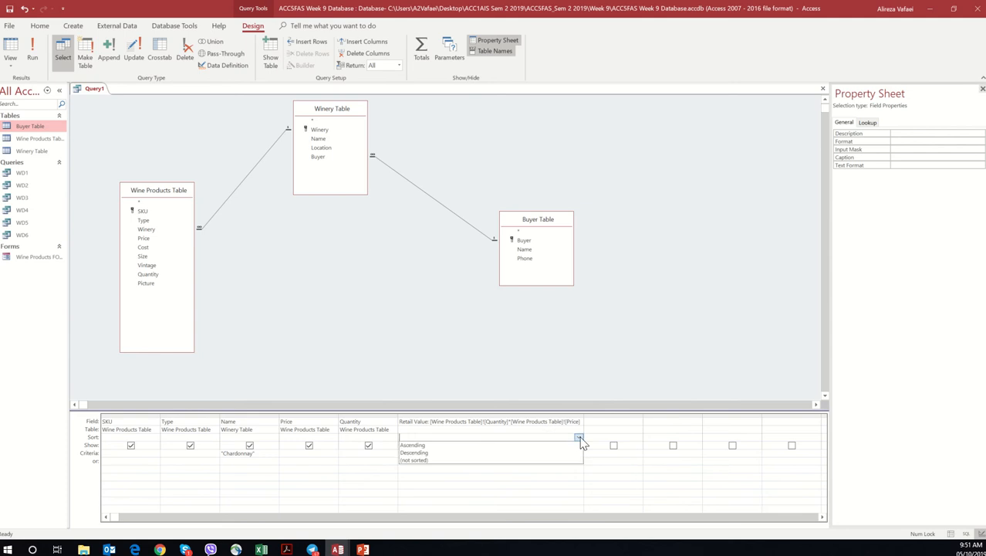
{"action": "left_click", "coordinate": [477, 454]}
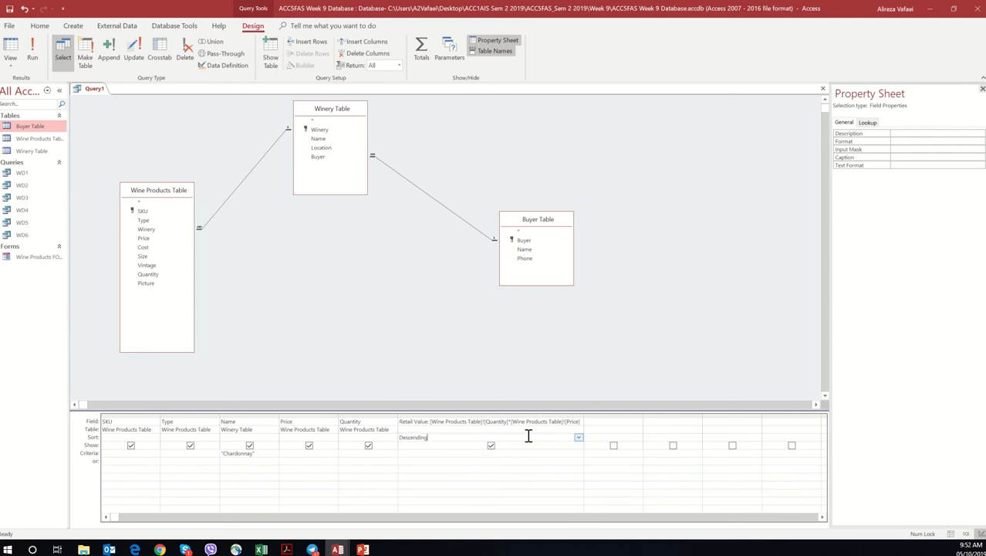
Step: Run the query to view its results and return to Design View
{"action": "left_click", "coordinate": [36, 60]}
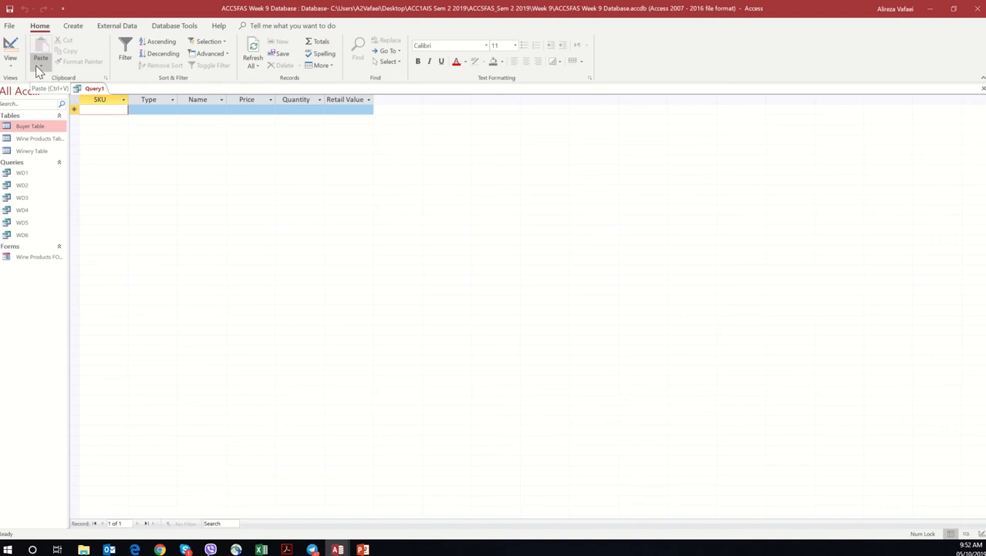
{"action": "left_click", "coordinate": [10, 63]}
{"action": "left_click", "coordinate": [24, 129]}
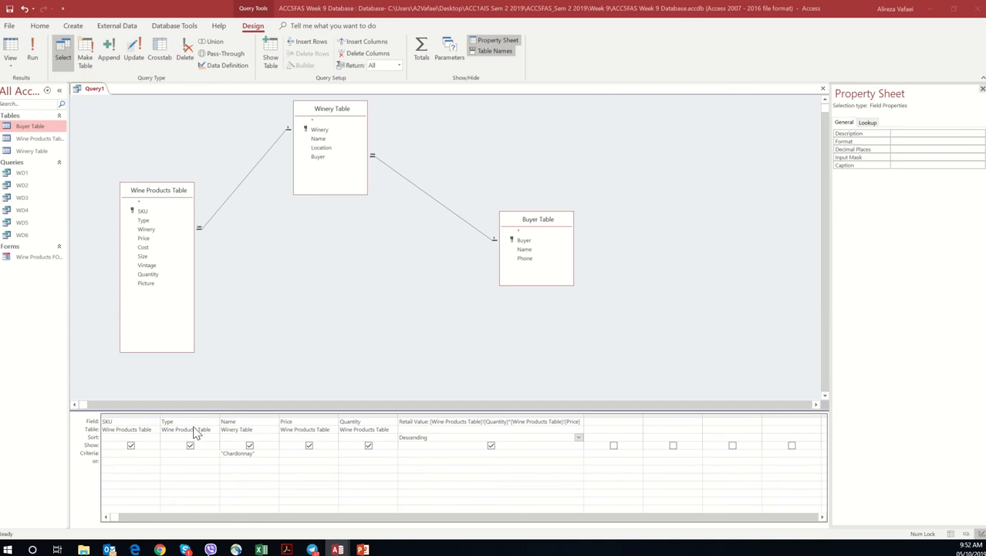
Step: Delete the "Chardonnay" criterion from the winery Name field
{"action": "left_click", "coordinate": [260, 454]}
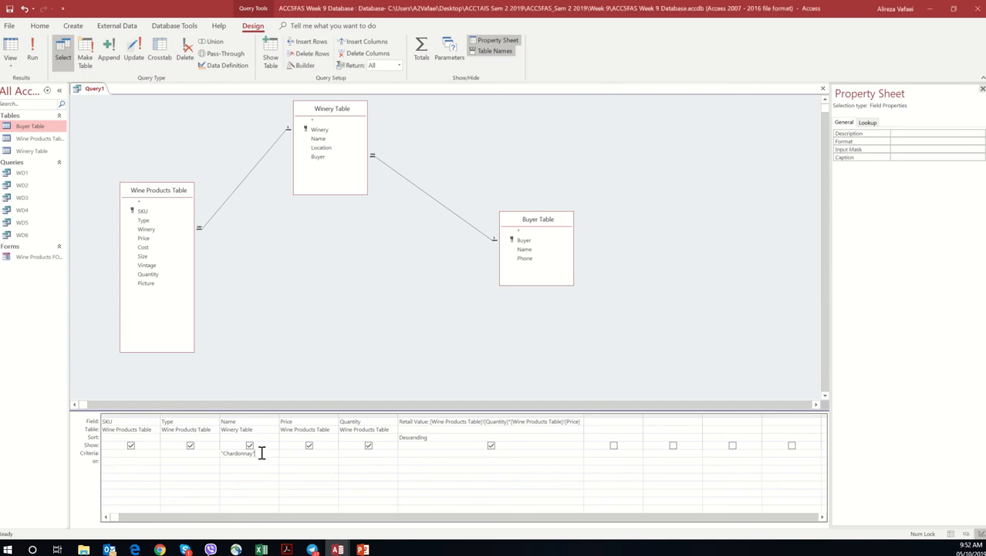
{"action": "left_click_drag", "start_coordinate": [260, 453], "coordinate": [214, 454]}
{"action": "key", "text": "Delete"}
Step: Check the Chardonnay wording of task g in the workshop PDF, enter "Chardonnay" as the Type field's criterion and run the query
{"action": "left_click", "coordinate": [194, 453]}
{"action": "left_click", "coordinate": [286, 549]}
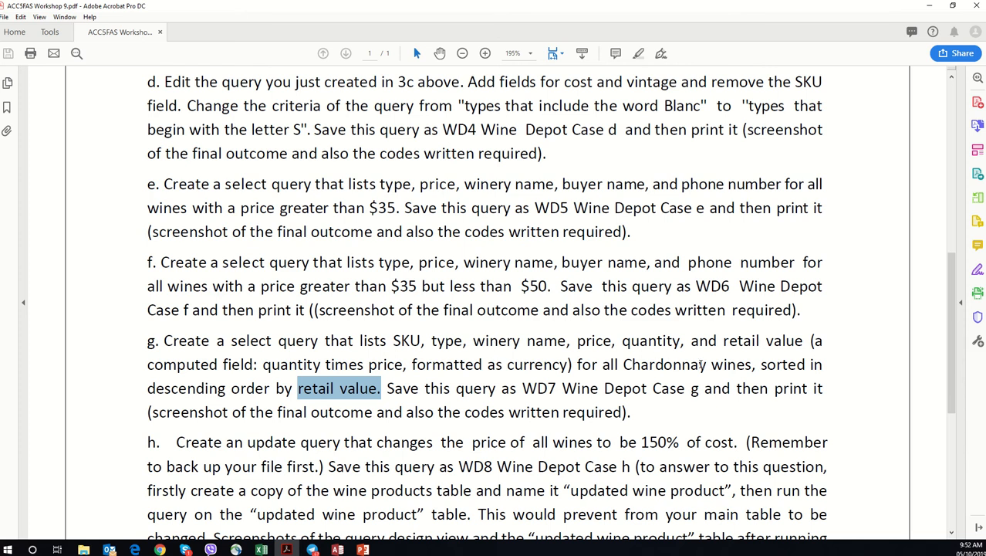
{"action": "left_click_drag", "start_coordinate": [724, 364], "coordinate": [640, 365]}
{"action": "left_click", "coordinate": [641, 364]}
{"action": "left_click", "coordinate": [932, 7]}
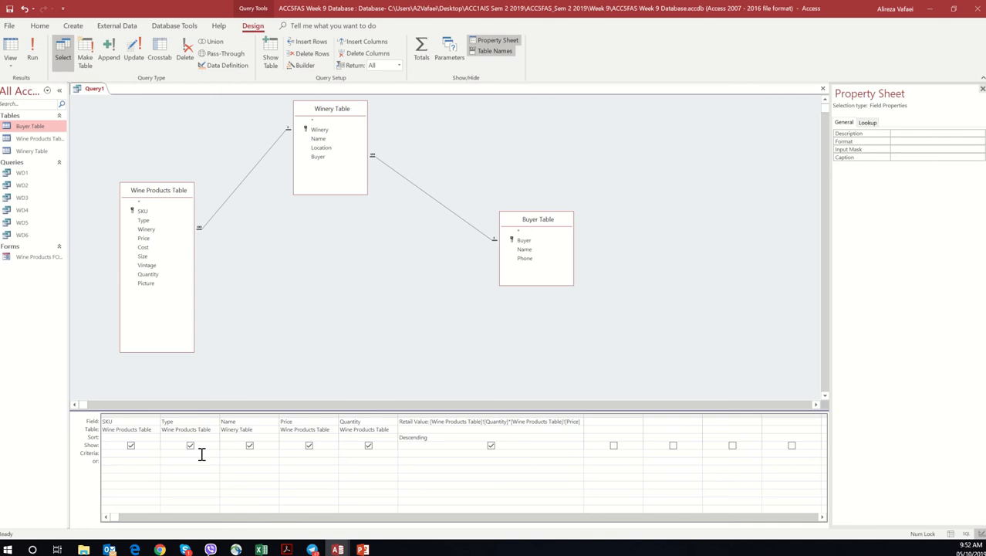
{"action": "type", "text": "\"Chardonnay"}
{"action": "left_click", "coordinate": [34, 57]}
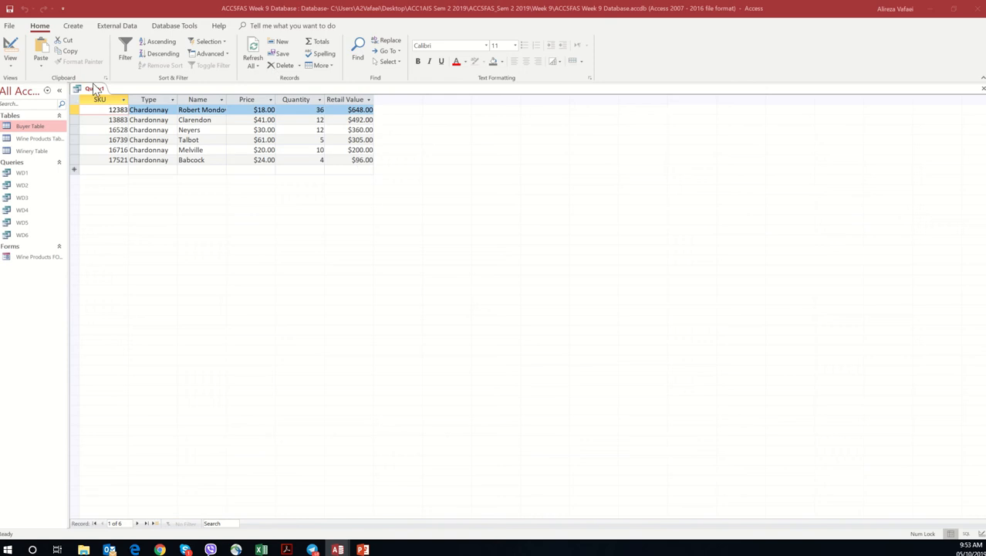
Step: Save the query as WD7 and close it
{"action": "right_click", "coordinate": [93, 91]}
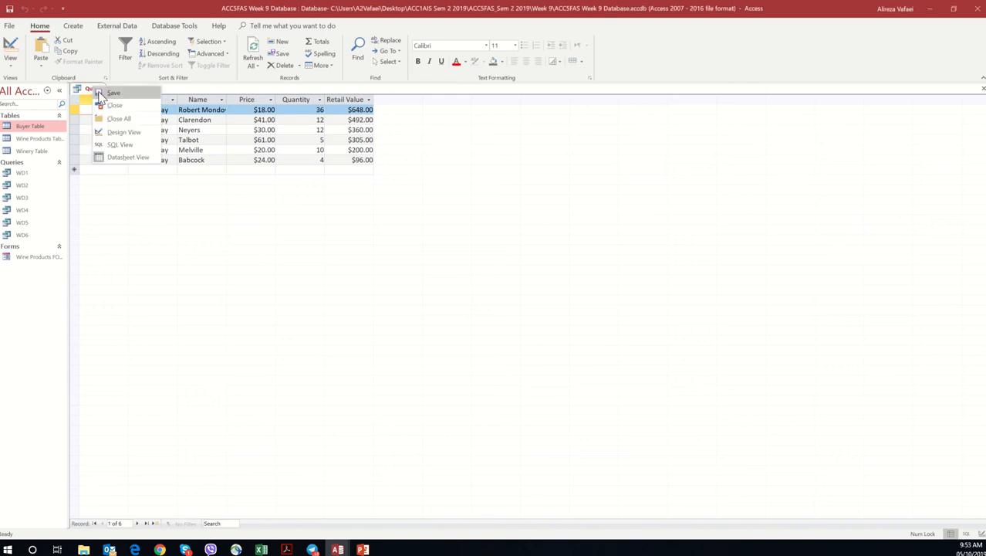
{"action": "left_click", "coordinate": [101, 94]}
{"action": "type", "text": "W"}
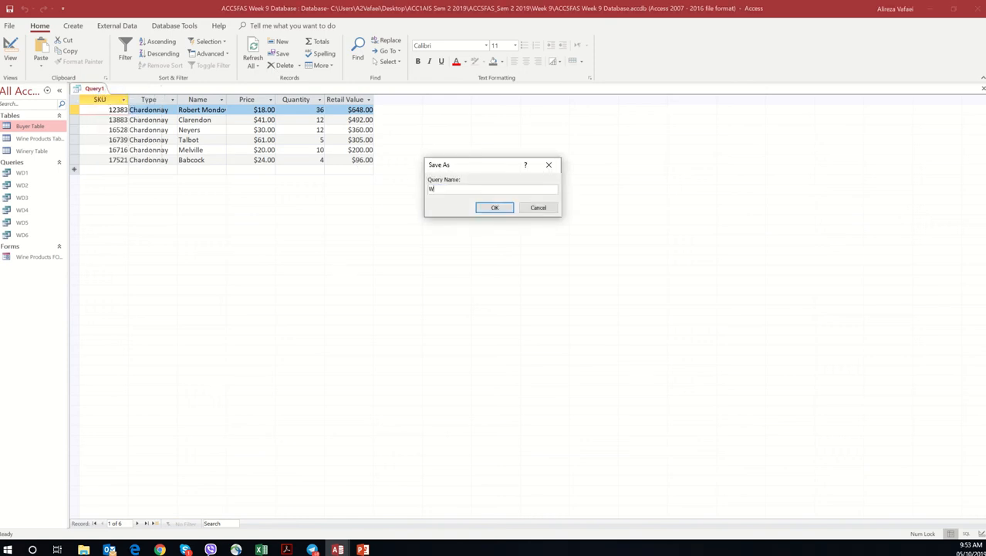
{"action": "type", "text": "D7"}
{"action": "left_click", "coordinate": [508, 212]}
{"action": "right_click", "coordinate": [93, 89]}
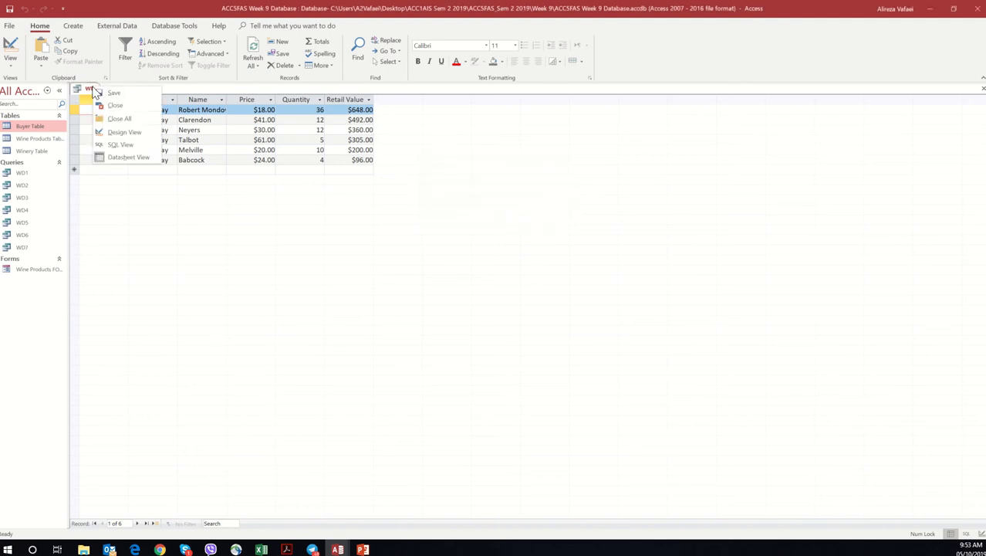
{"action": "left_click", "coordinate": [115, 119]}
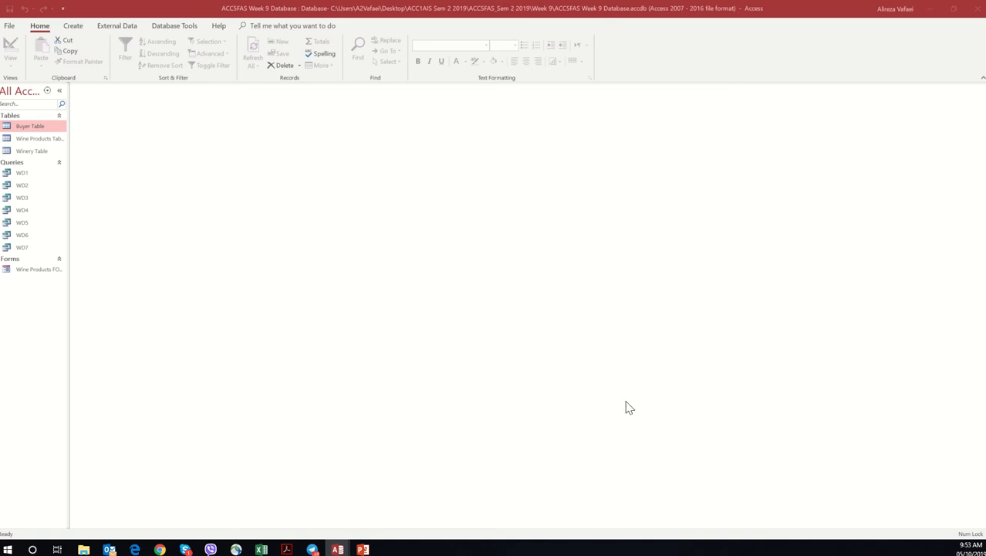
Step: Read the opening of task h in the workshop PDF about an update query for wine prices
{"action": "left_click", "coordinate": [286, 550]}
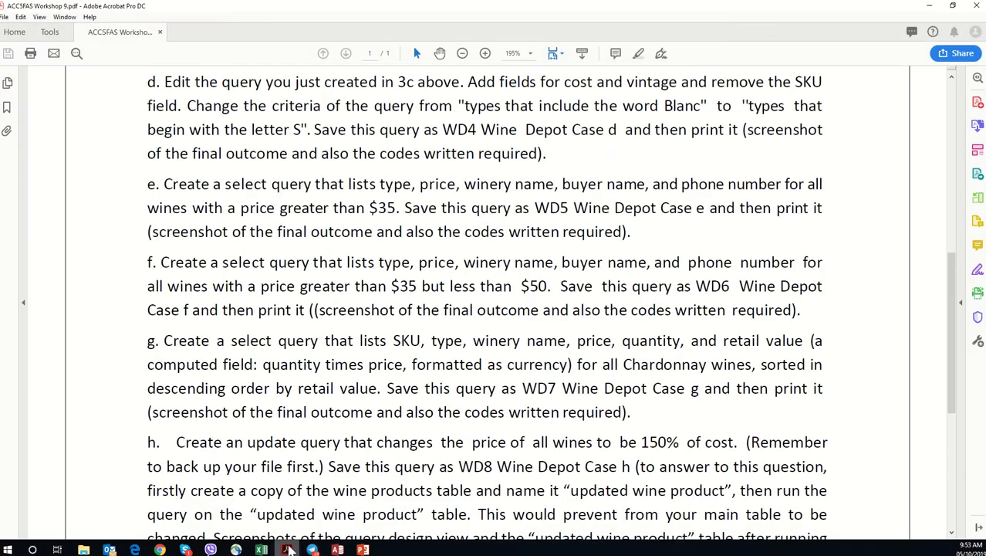
{"action": "scroll", "coordinate": [283, 390], "scroll_direction": "down", "scroll_amount": 1}
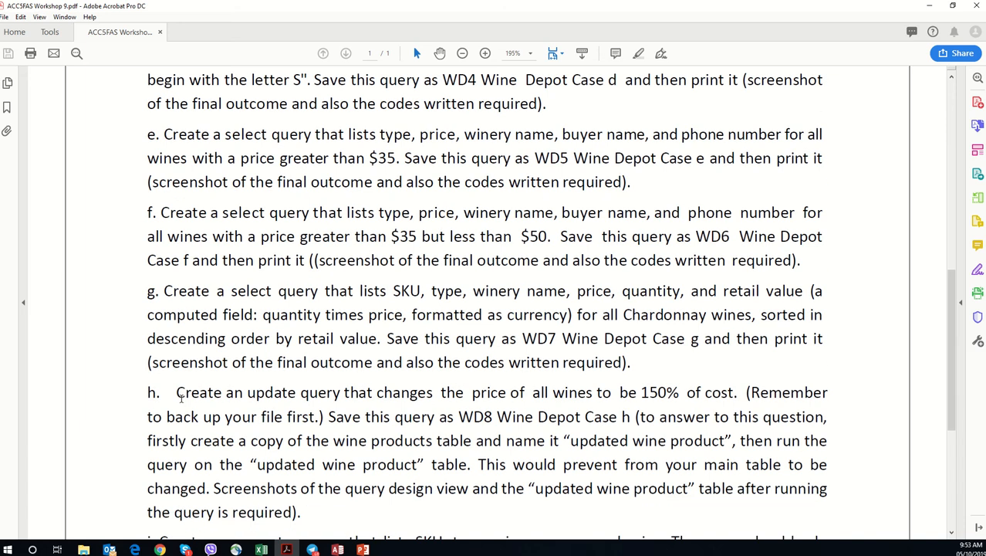
{"action": "left_click_drag", "start_coordinate": [177, 393], "coordinate": [342, 399]}
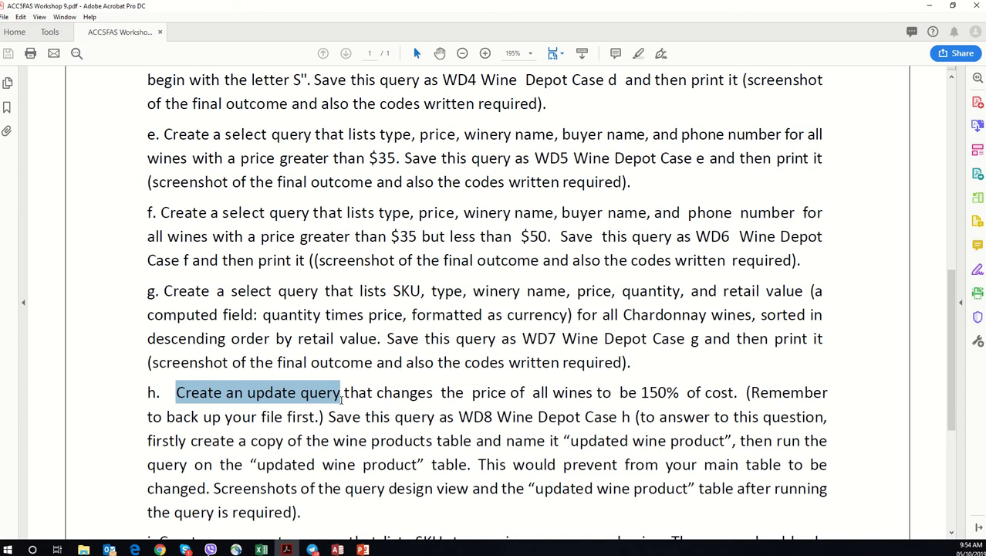
{"action": "left_click_drag", "start_coordinate": [342, 399], "coordinate": [602, 385]}
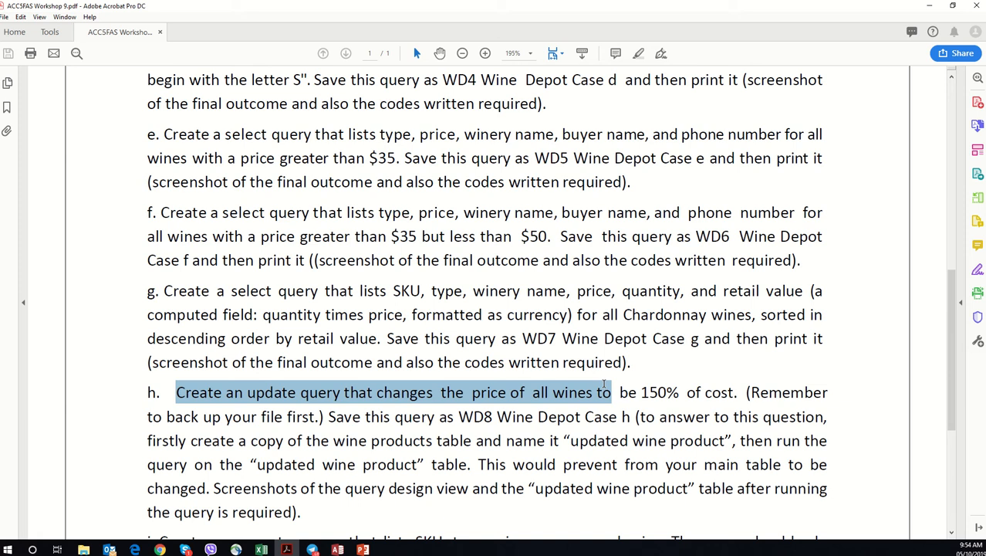
{"action": "left_click_drag", "start_coordinate": [605, 384], "coordinate": [737, 394]}
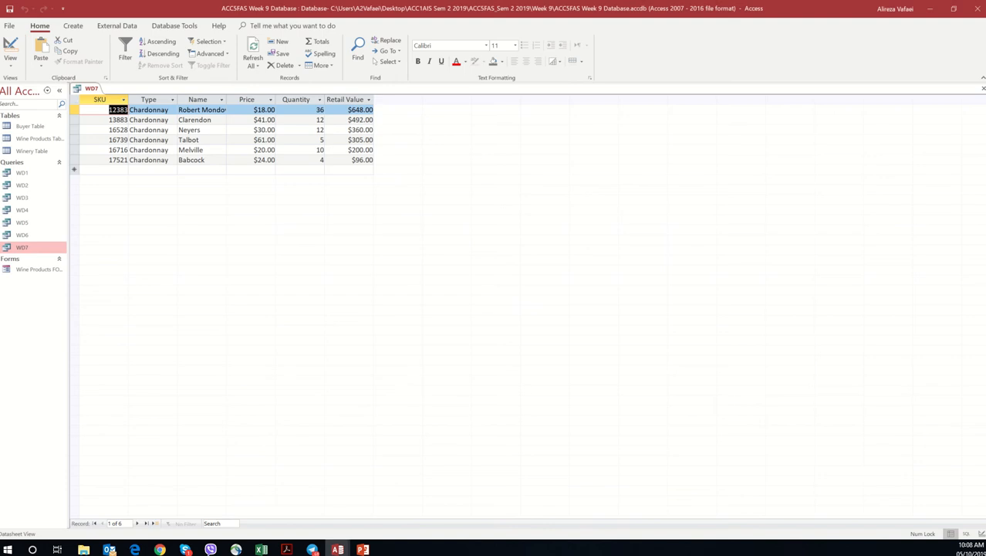
Step: Re-check task g in the workshop PDF for the number format required for the computed retail value field
{"action": "left_click", "coordinate": [931, 9]}
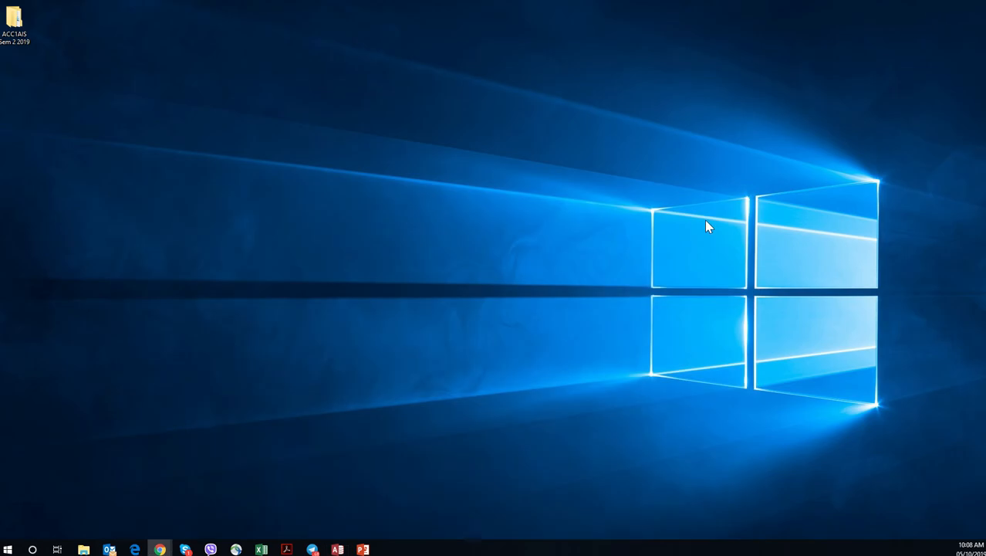
{"action": "left_click", "coordinate": [286, 549]}
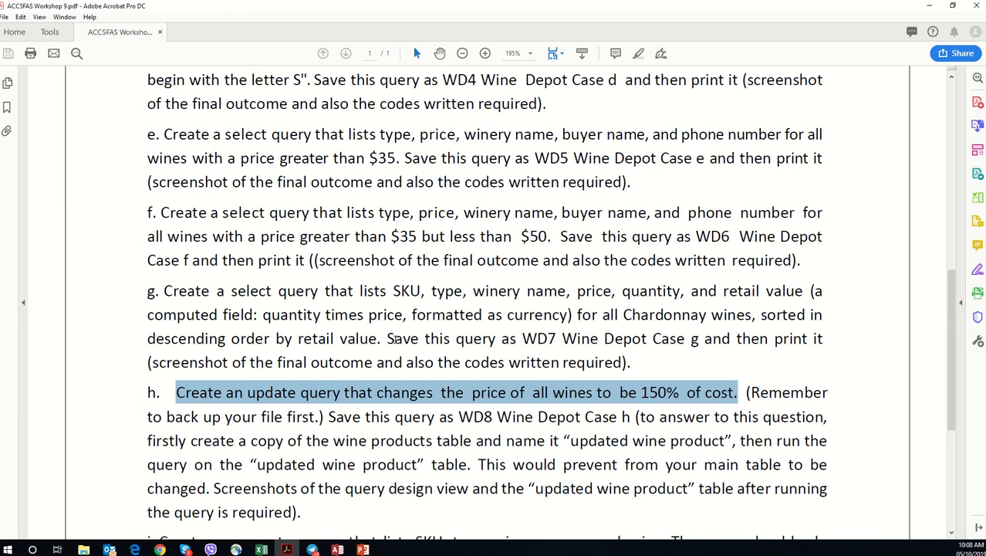
{"action": "left_click_drag", "start_coordinate": [572, 314], "coordinate": [439, 311]}
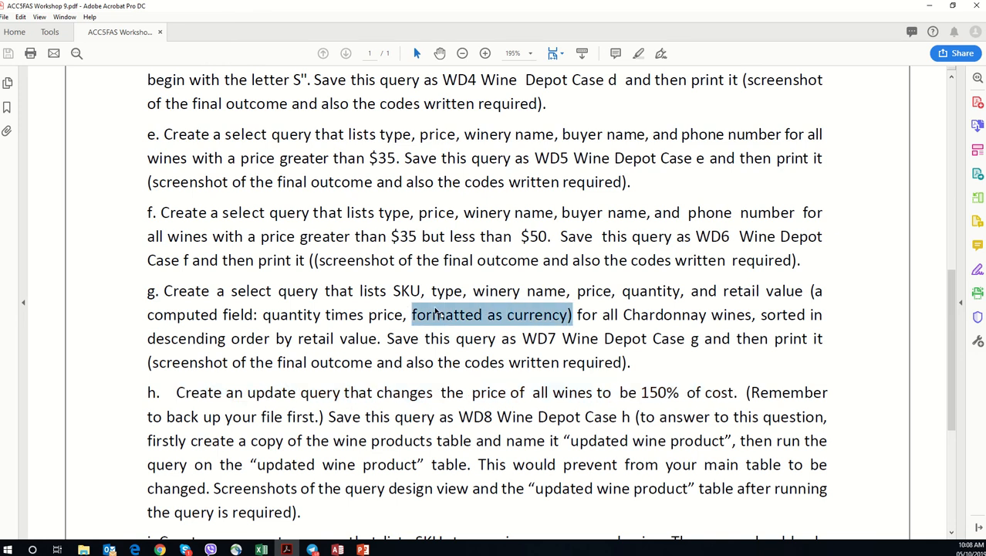
{"action": "left_click", "coordinate": [787, 314]}
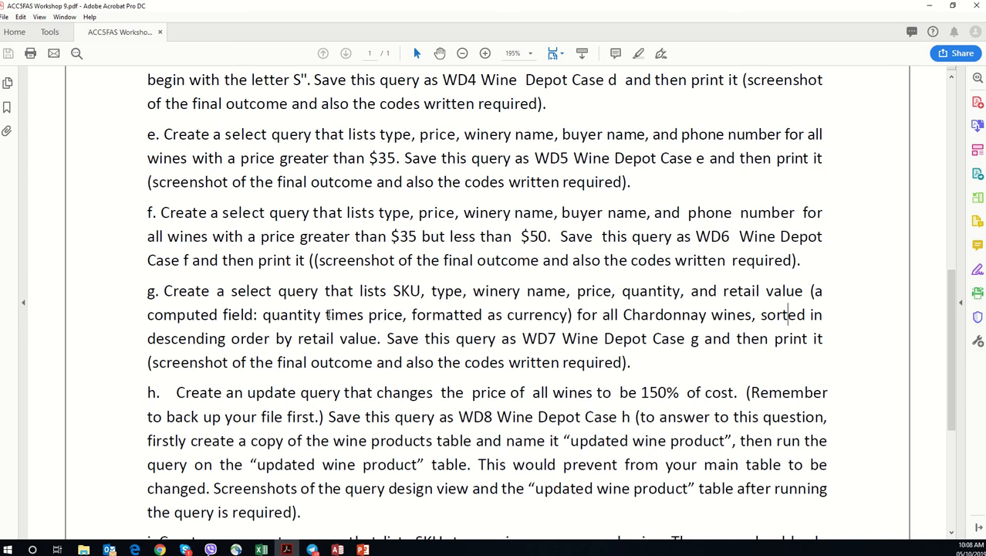
{"action": "left_click_drag", "start_coordinate": [569, 314], "coordinate": [413, 314]}
{"action": "left_click", "coordinate": [480, 323]}
Step: Switch back to Access, show WD7 in Design View and widen the Retail Value column
{"action": "mouse_move", "coordinate": [337, 549]}
{"action": "left_click", "coordinate": [315, 518]}
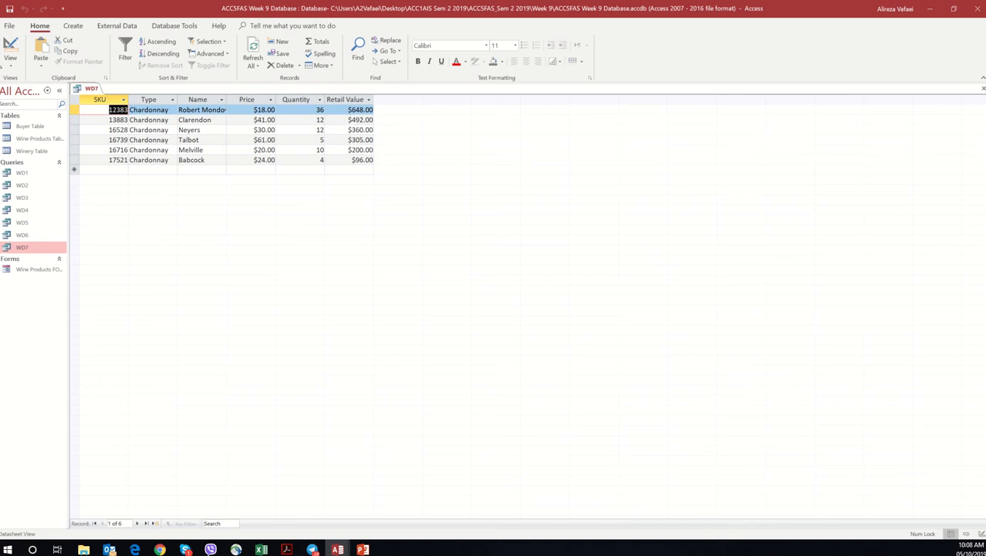
{"action": "left_click", "coordinate": [10, 62]}
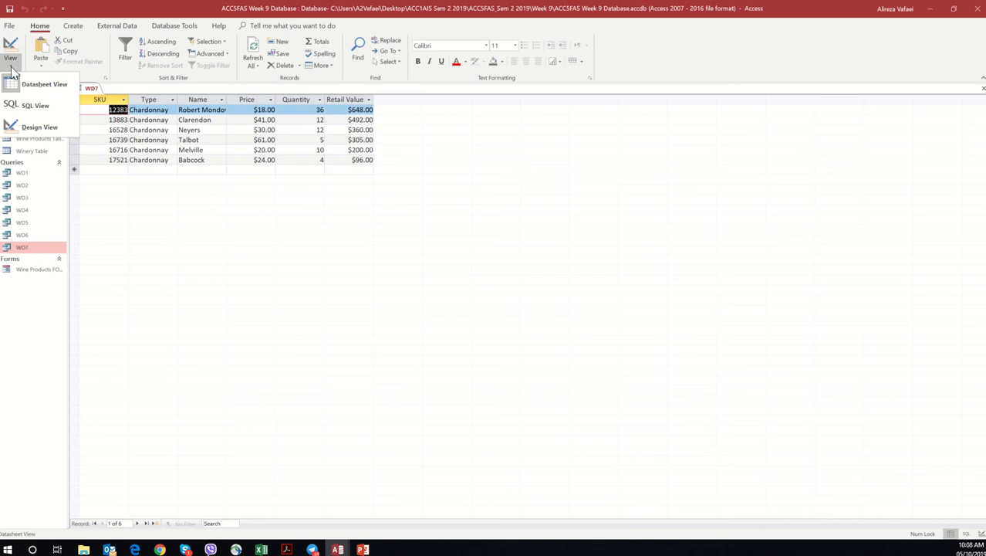
{"action": "left_click", "coordinate": [31, 130]}
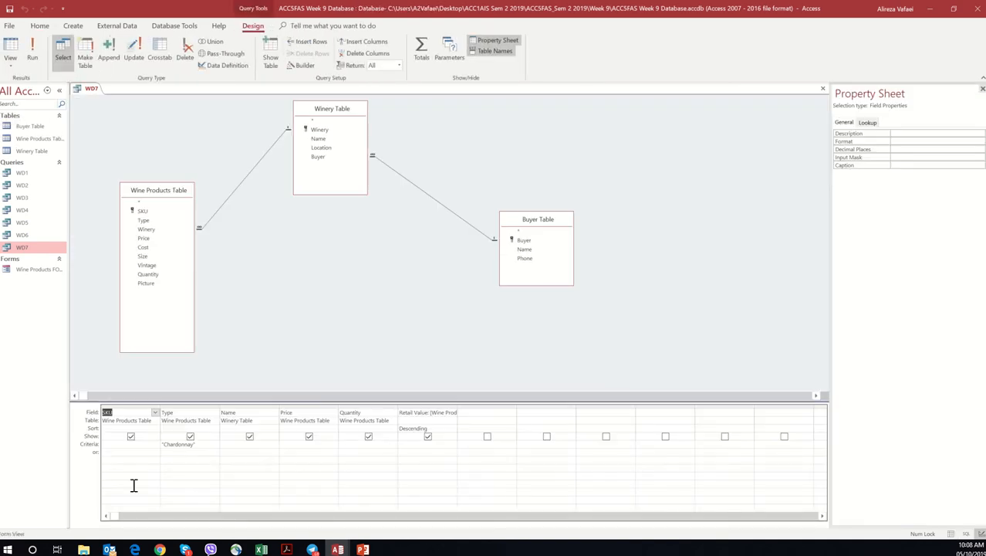
{"action": "left_click", "coordinate": [426, 412]}
{"action": "left_click_drag", "start_coordinate": [458, 408], "coordinate": [569, 410]}
Step: Set the Retail Value field's Format property to Currency and run the WD7 query
{"action": "left_click", "coordinate": [423, 417]}
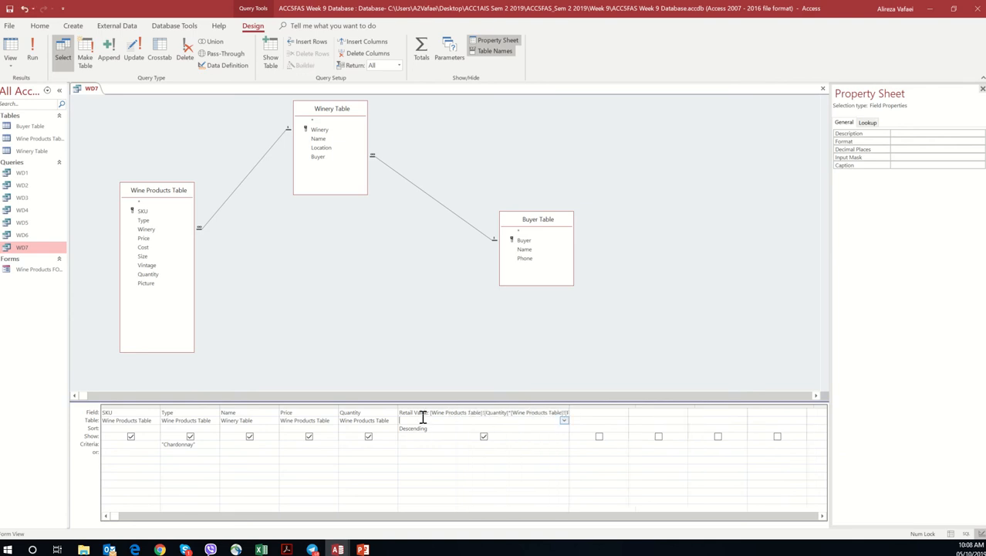
{"action": "left_click", "coordinate": [423, 413]}
{"action": "left_click", "coordinate": [938, 141]}
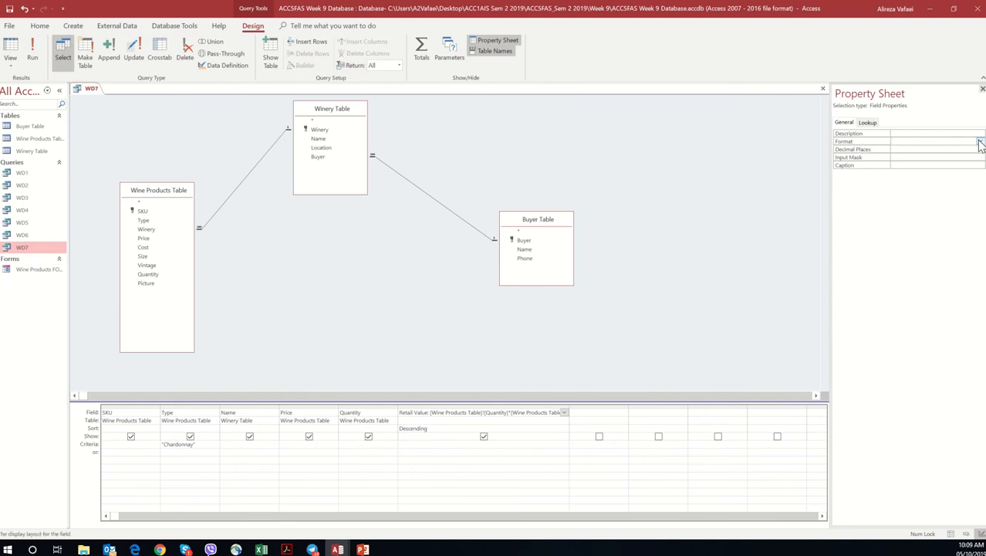
{"action": "left_click", "coordinate": [980, 142]}
{"action": "left_click", "coordinate": [947, 156]}
{"action": "left_click", "coordinate": [929, 145]}
{"action": "left_click", "coordinate": [417, 413]}
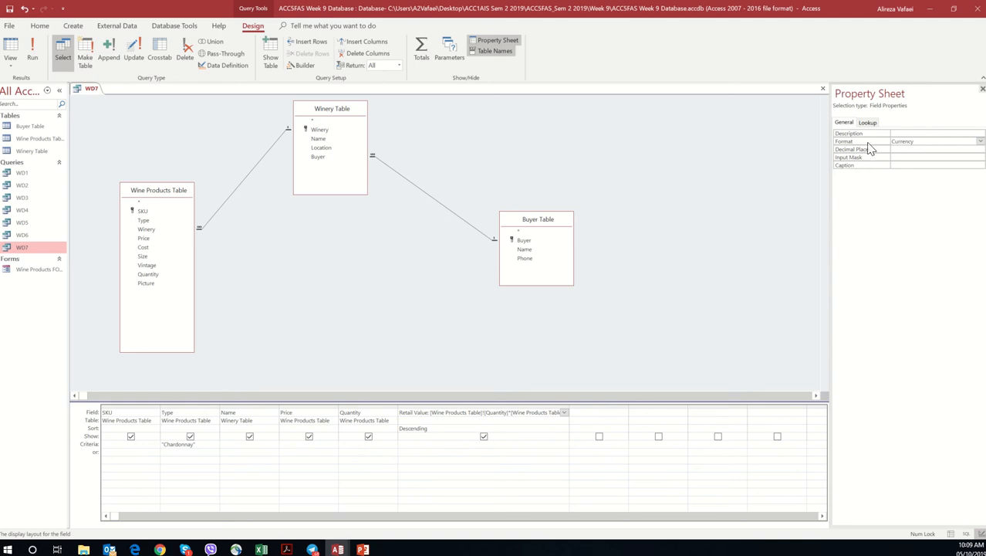
{"action": "left_click", "coordinate": [980, 142]}
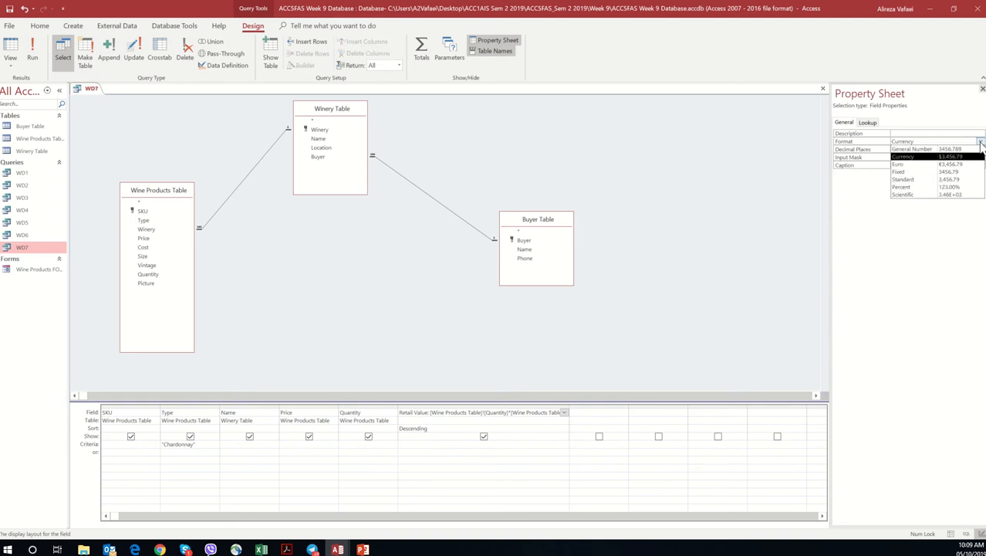
{"action": "left_click", "coordinate": [980, 144]}
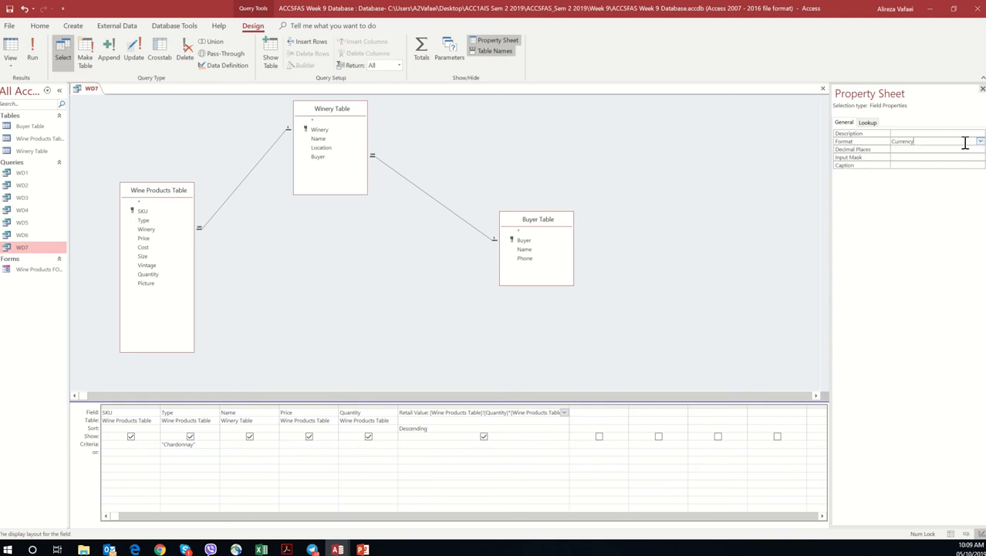
{"action": "left_click", "coordinate": [34, 55]}
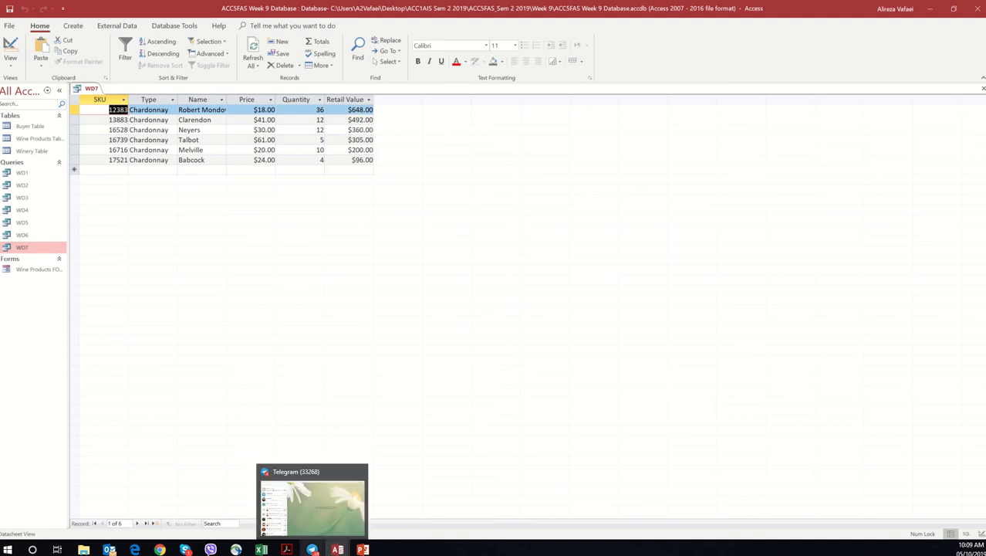
Step: Examine task h in the workshop PDF, including the price change, backup, table copy and query name it asks for
{"action": "mouse_move", "coordinate": [290, 552]}
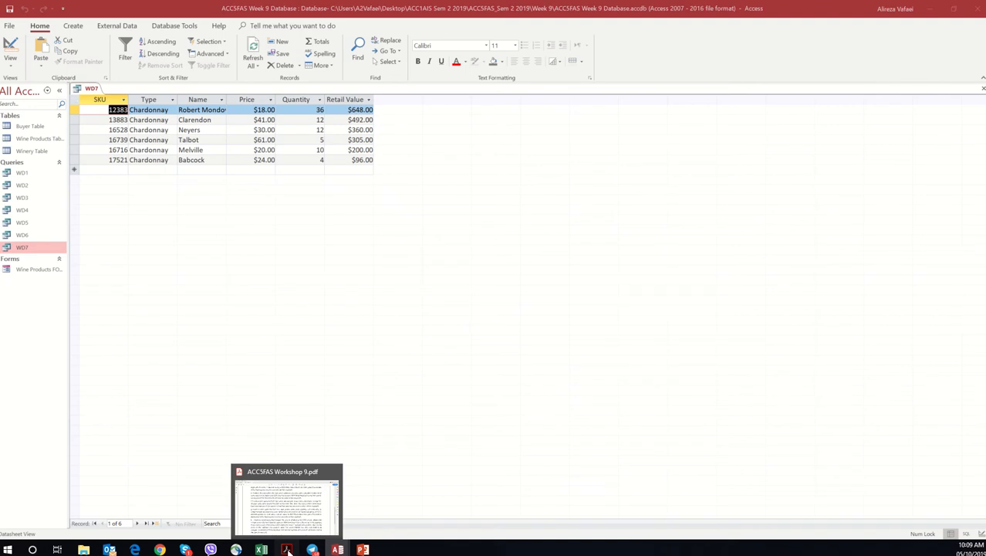
{"action": "left_click", "coordinate": [287, 551]}
{"action": "scroll", "coordinate": [289, 447], "scroll_direction": "down", "scroll_amount": 1}
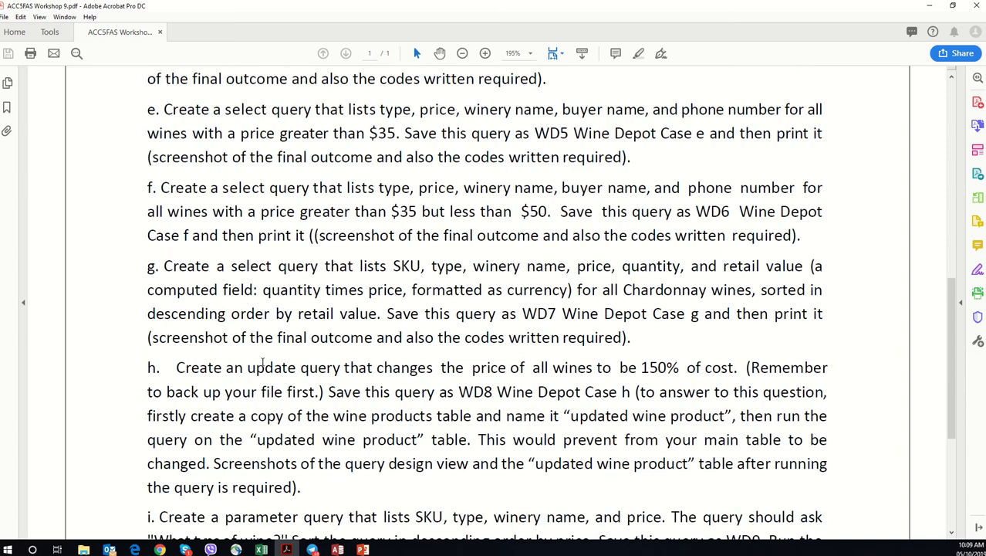
{"action": "left_click_drag", "start_coordinate": [176, 368], "coordinate": [339, 367]}
{"action": "left_click", "coordinate": [333, 368]}
{"action": "left_click_drag", "start_coordinate": [301, 368], "coordinate": [437, 391]}
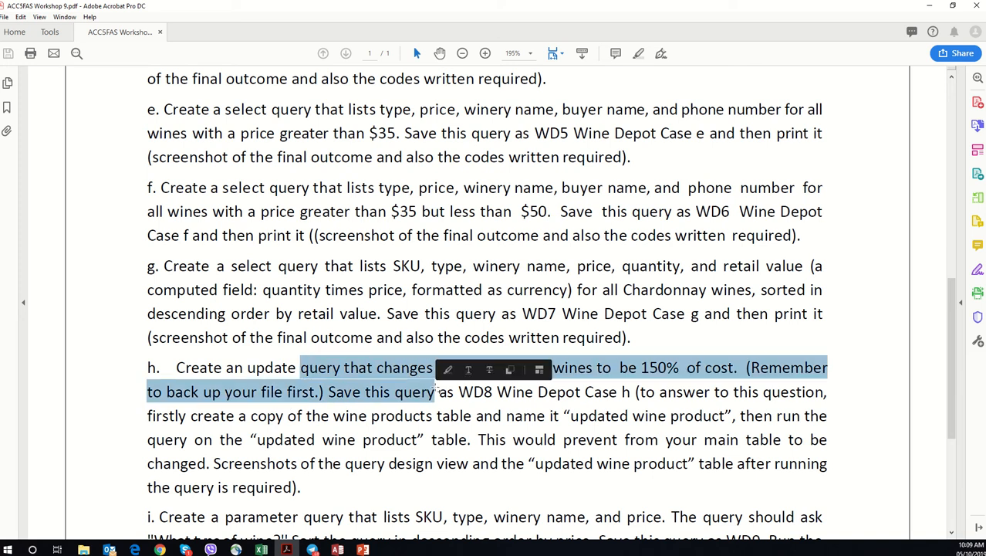
{"action": "left_click", "coordinate": [287, 368]}
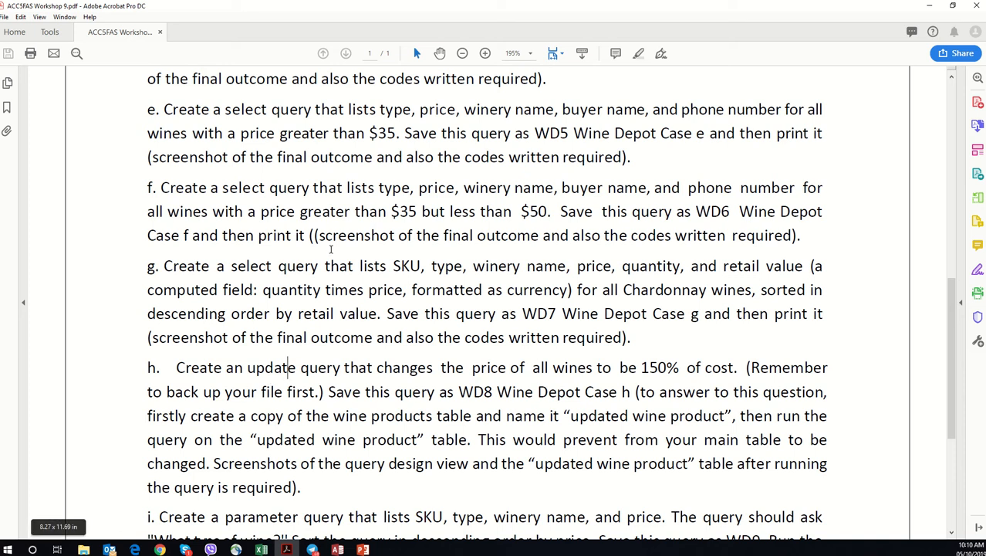
{"action": "left_click_drag", "start_coordinate": [177, 368], "coordinate": [391, 394]}
{"action": "left_click", "coordinate": [314, 415]}
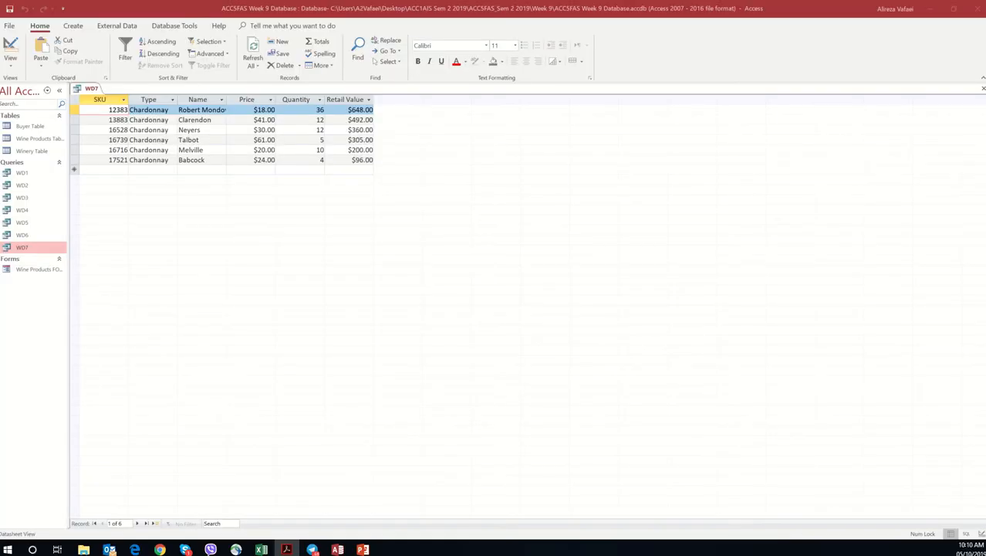
{"action": "key", "text": "alt+Tab"}
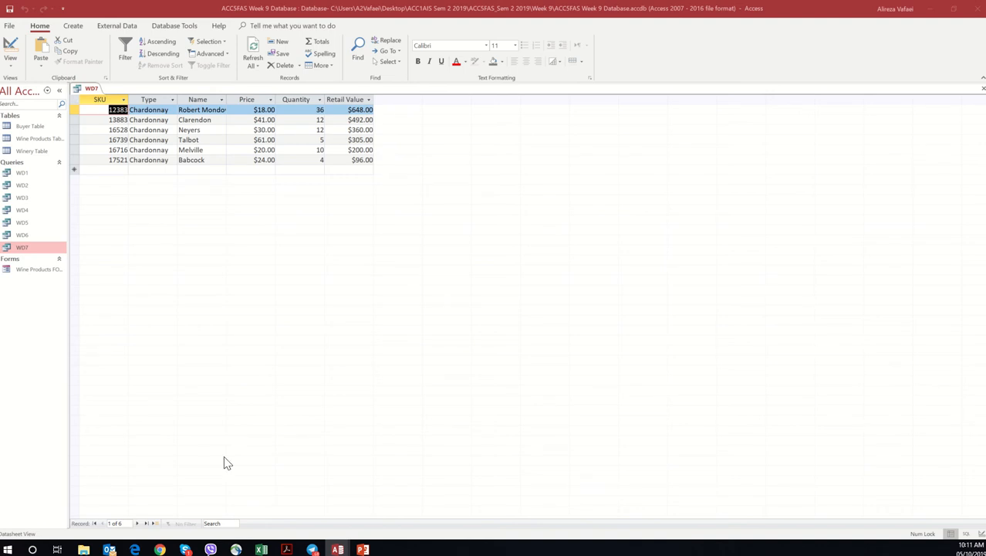
{"action": "key", "text": "alt+Tab"}
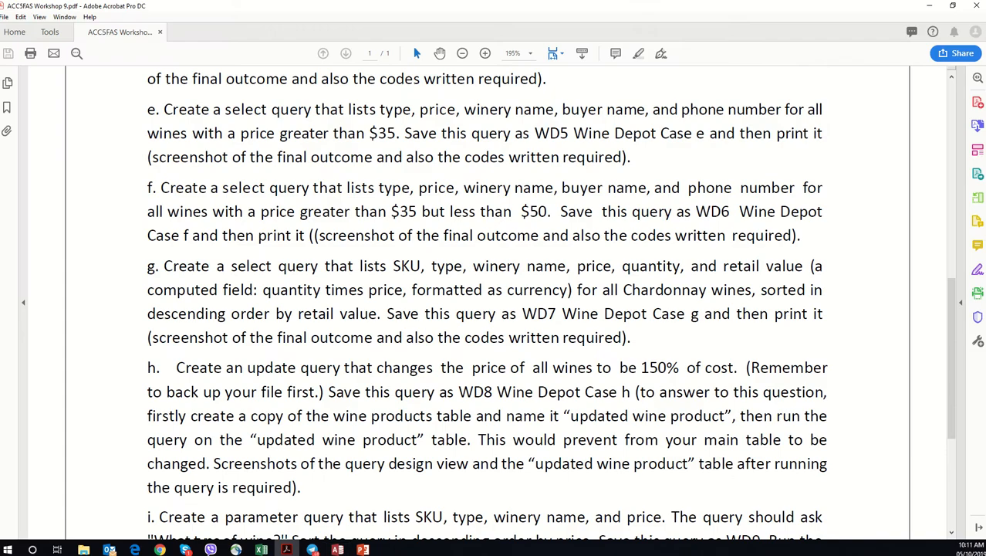
Step: Check which wine price change task h asks for in the workshop PDF and return to Access
{"action": "left_click_drag", "start_coordinate": [247, 369], "coordinate": [592, 370]}
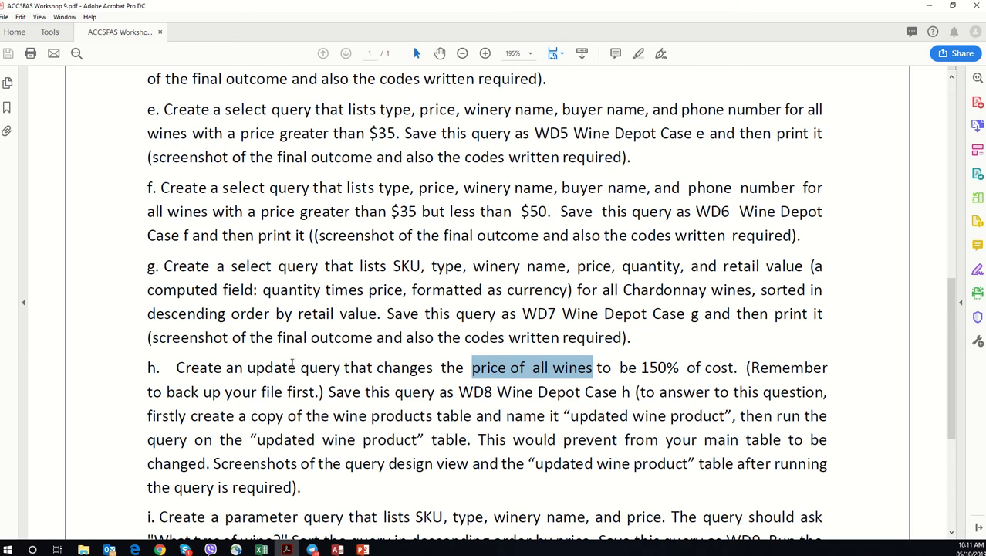
{"action": "left_click_drag", "start_coordinate": [297, 367], "coordinate": [694, 355]}
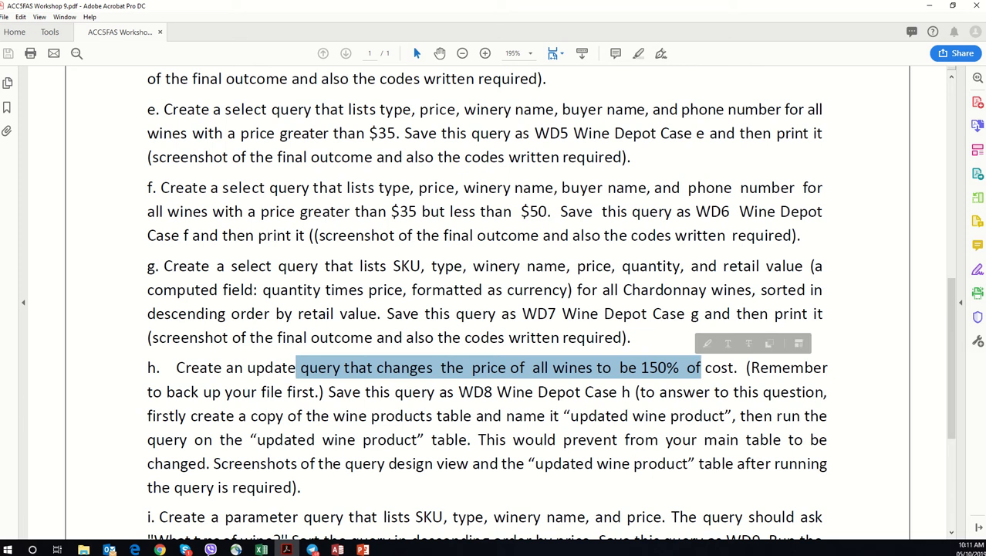
{"action": "left_click", "coordinate": [337, 549]}
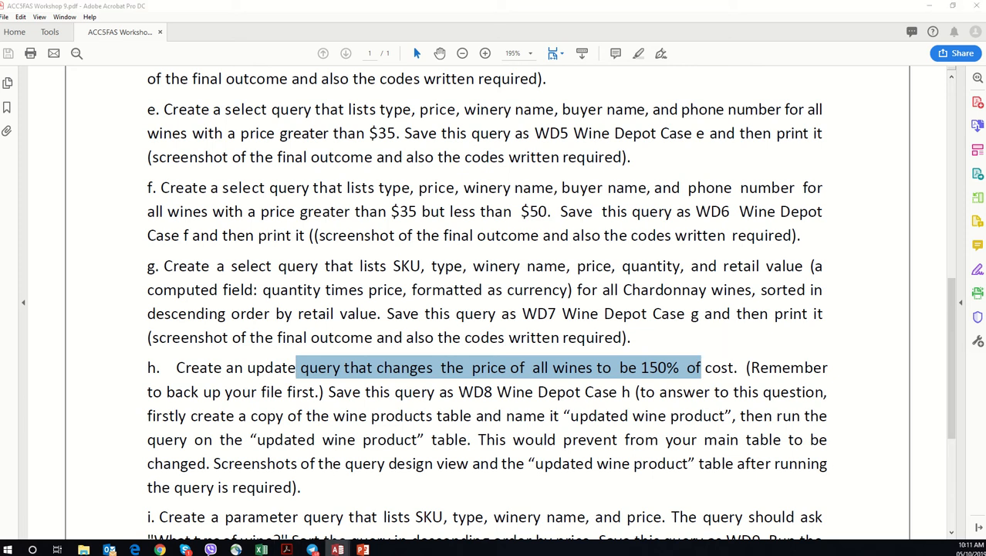
{"action": "left_click", "coordinate": [930, 6]}
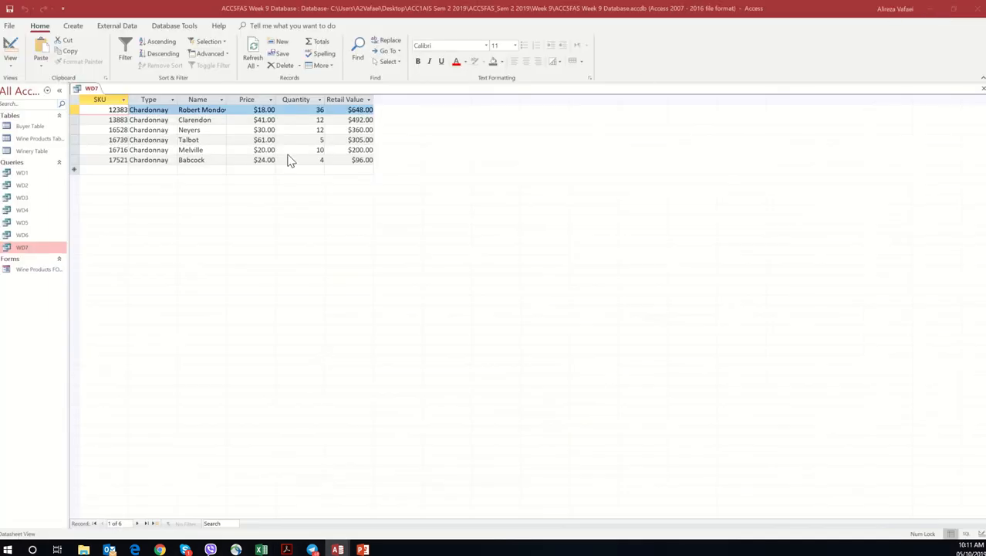
Step: Close the WD7 query and save its design changes
{"action": "right_click", "coordinate": [90, 88]}
{"action": "left_click", "coordinate": [112, 115]}
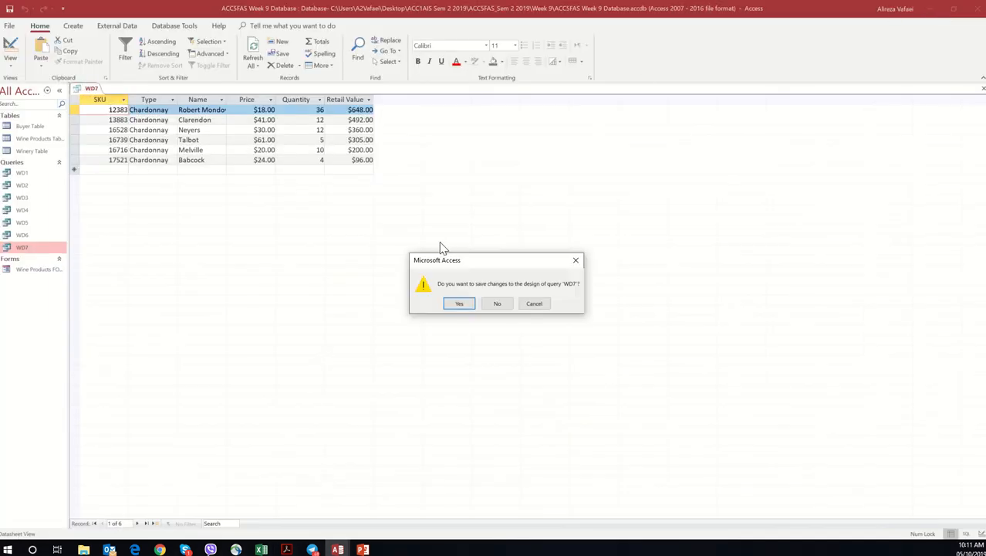
{"action": "left_click", "coordinate": [459, 303]}
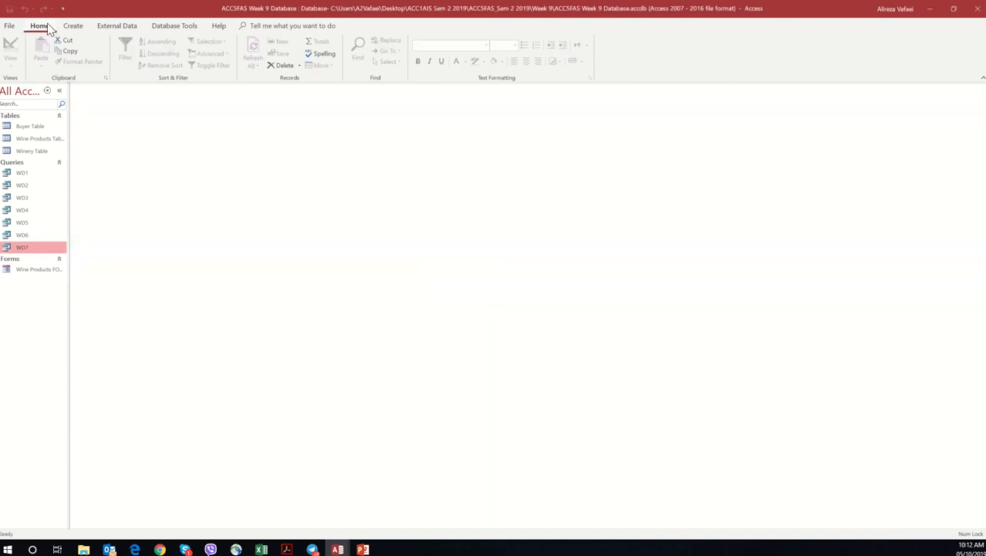
Step: Create a new query in Design View with the Buyer Table, Wine Products Table and Winery Table
{"action": "left_click", "coordinate": [74, 26]}
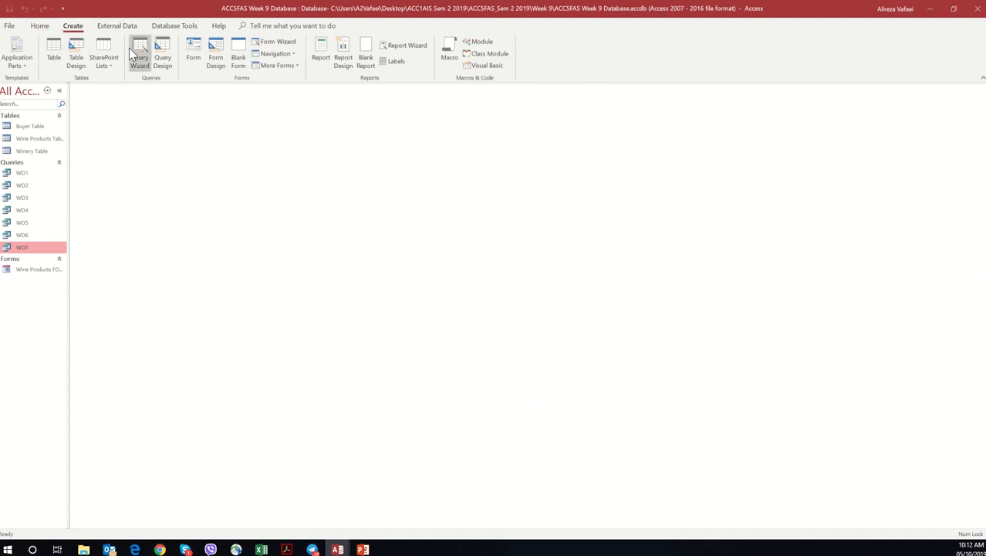
{"action": "left_click", "coordinate": [162, 54]}
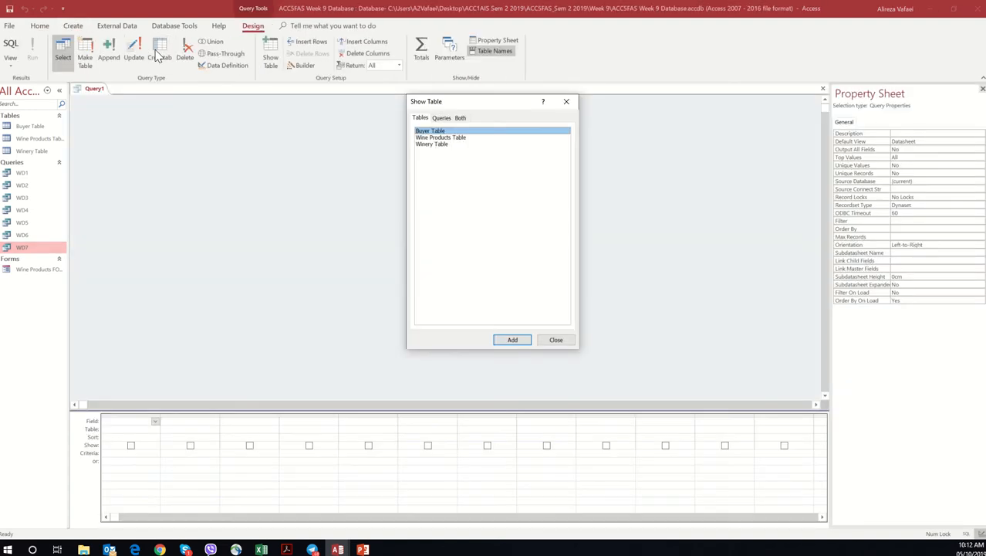
{"action": "double_click", "coordinate": [461, 132]}
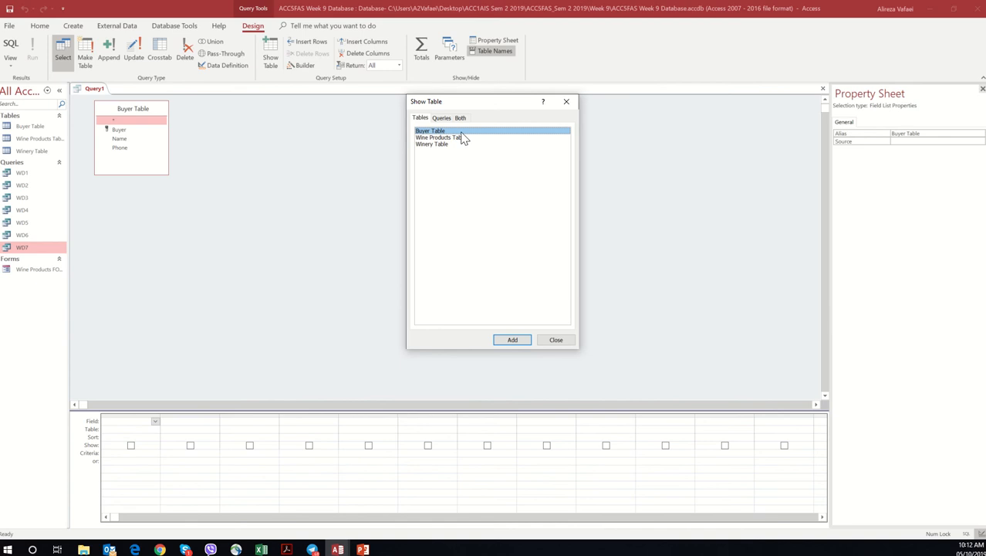
{"action": "double_click", "coordinate": [461, 138]}
{"action": "double_click", "coordinate": [441, 144]}
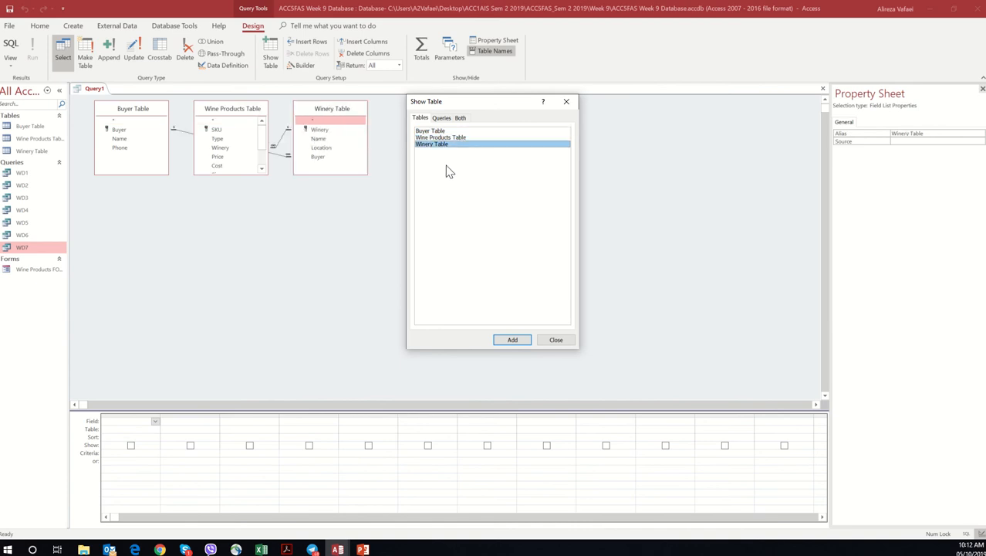
{"action": "left_click", "coordinate": [556, 339]}
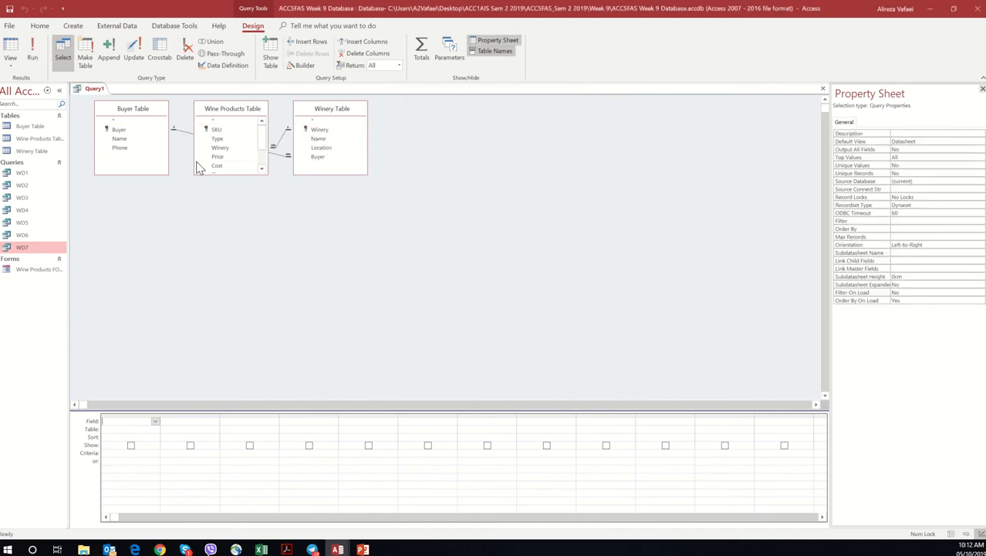
Step: Rearrange the tables so Winery Table sits between the other two, and enlarge Wine Products Table to show all its fields
{"action": "left_click_drag", "start_coordinate": [142, 118], "coordinate": [457, 301]}
{"action": "left_click_drag", "start_coordinate": [524, 299], "coordinate": [602, 293]}
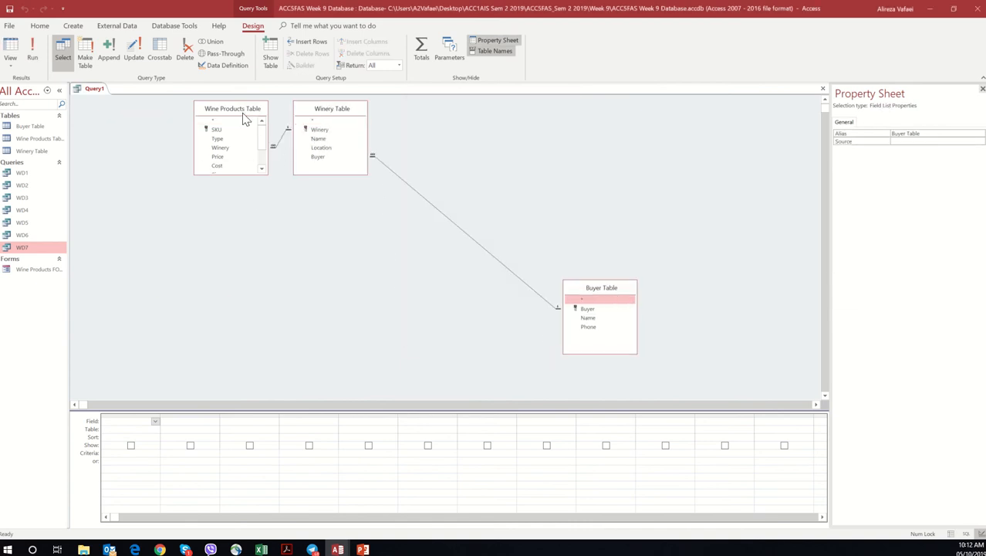
{"action": "left_click_drag", "start_coordinate": [247, 114], "coordinate": [166, 173]}
{"action": "left_click", "coordinate": [186, 236]}
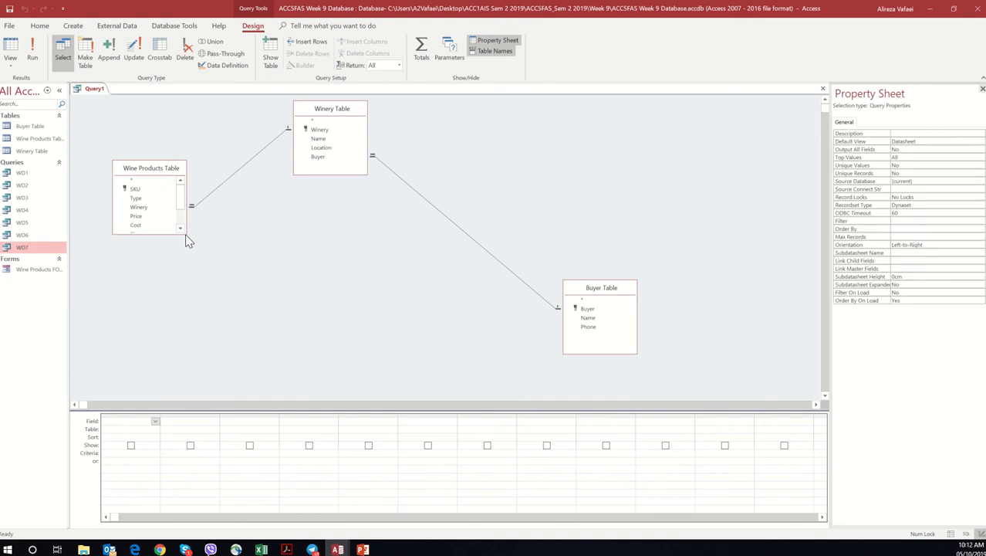
{"action": "left_click_drag", "start_coordinate": [186, 234], "coordinate": [213, 371]}
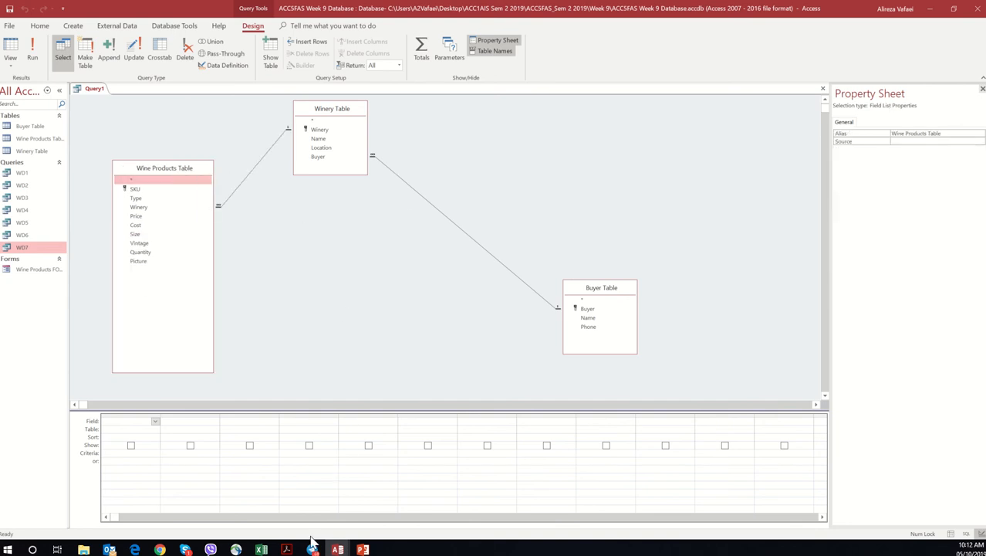
Step: Re-check task h in the workshop PDF, and back in Access add all Wine Products Table fields to the query grid, widening its first two columns
{"action": "left_click", "coordinate": [286, 548]}
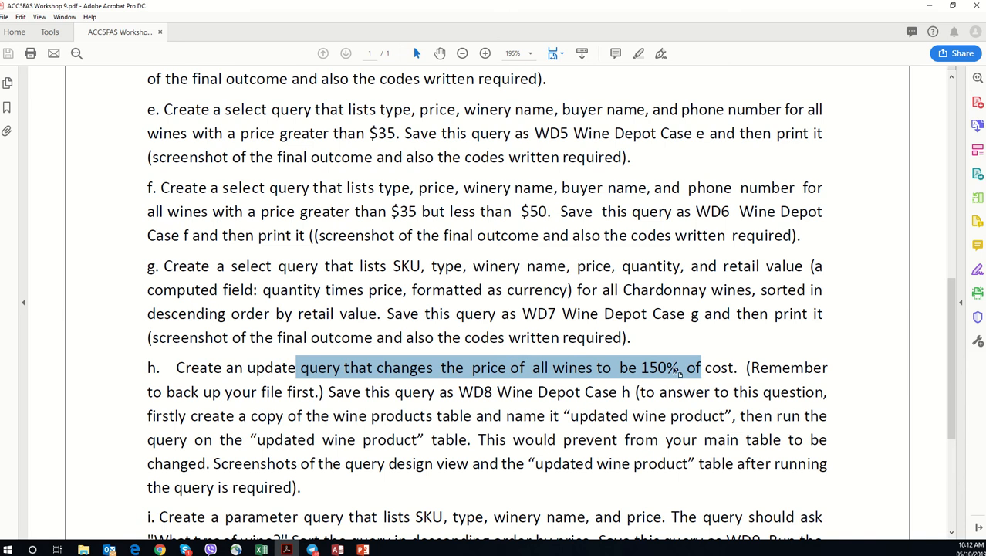
{"action": "left_click", "coordinate": [931, 7]}
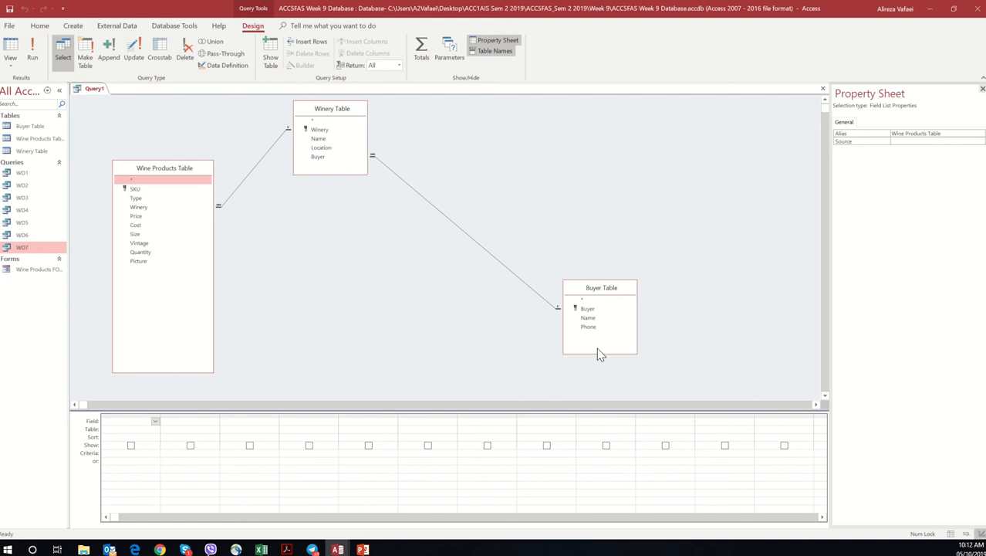
{"action": "double_click", "coordinate": [141, 183]}
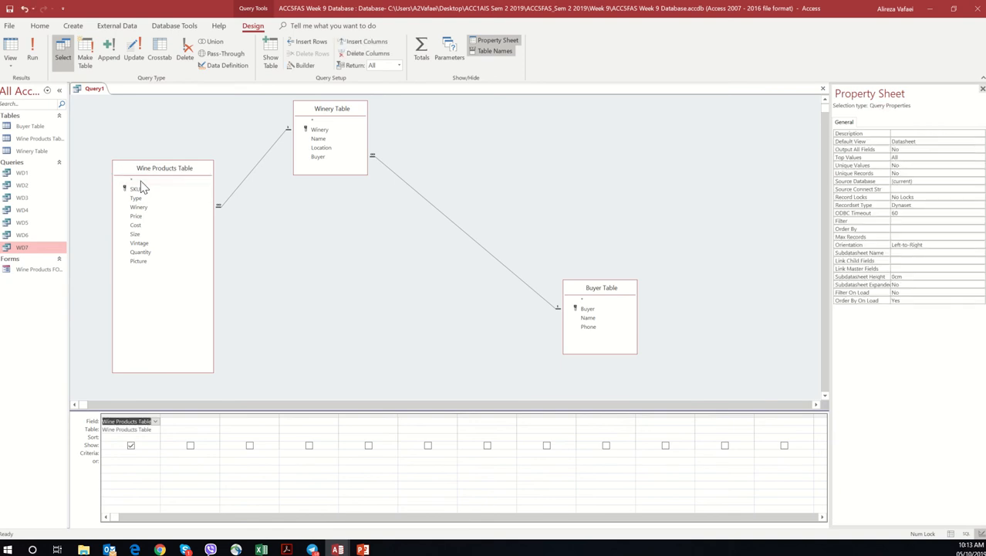
{"action": "left_click_drag", "start_coordinate": [159, 414], "coordinate": [199, 417]}
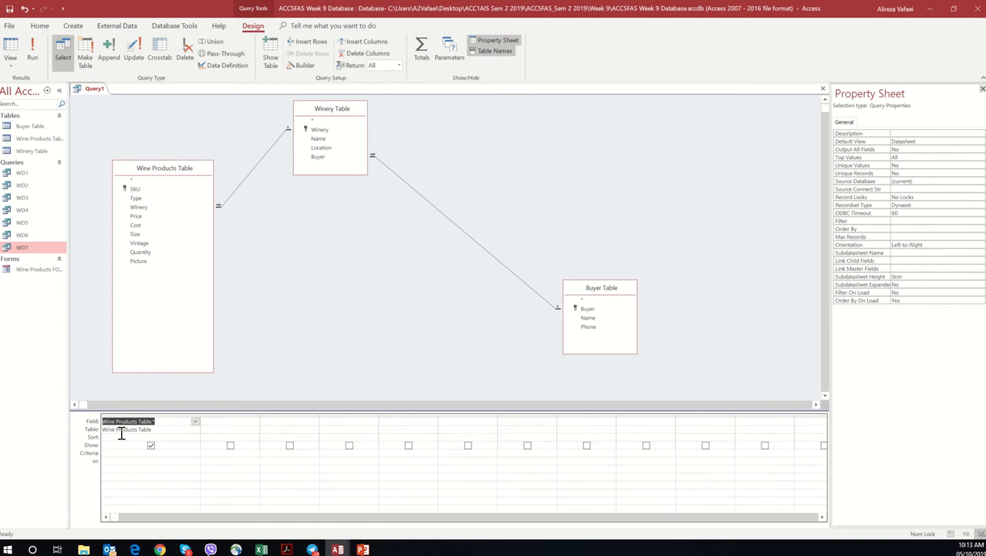
{"action": "left_click", "coordinate": [226, 422]}
{"action": "left_click_drag", "start_coordinate": [260, 415], "coordinate": [328, 415]}
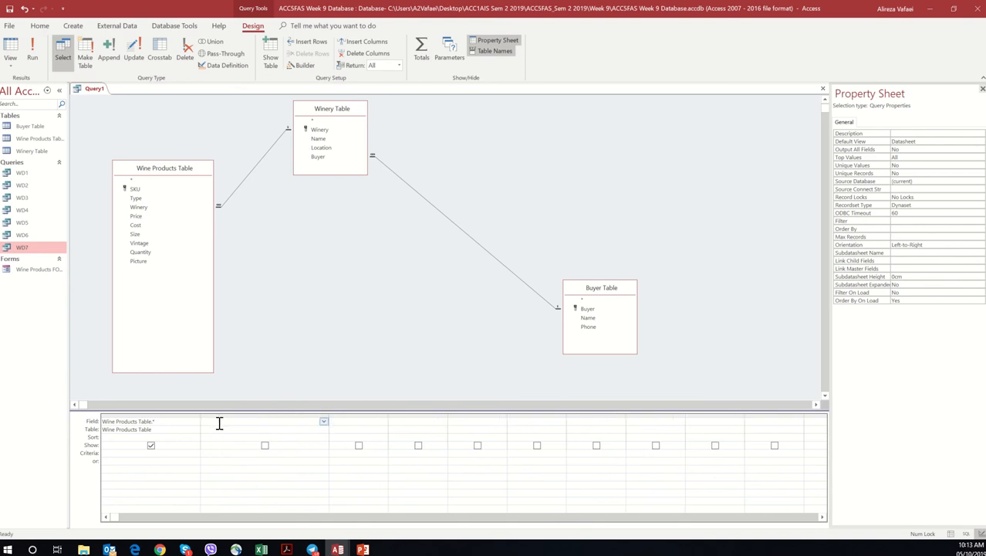
Step: Start a calculated field named Update Price in the second column with the Expression Builder, inserting the Cost field from Wine Products Table
{"action": "left_click", "coordinate": [313, 69]}
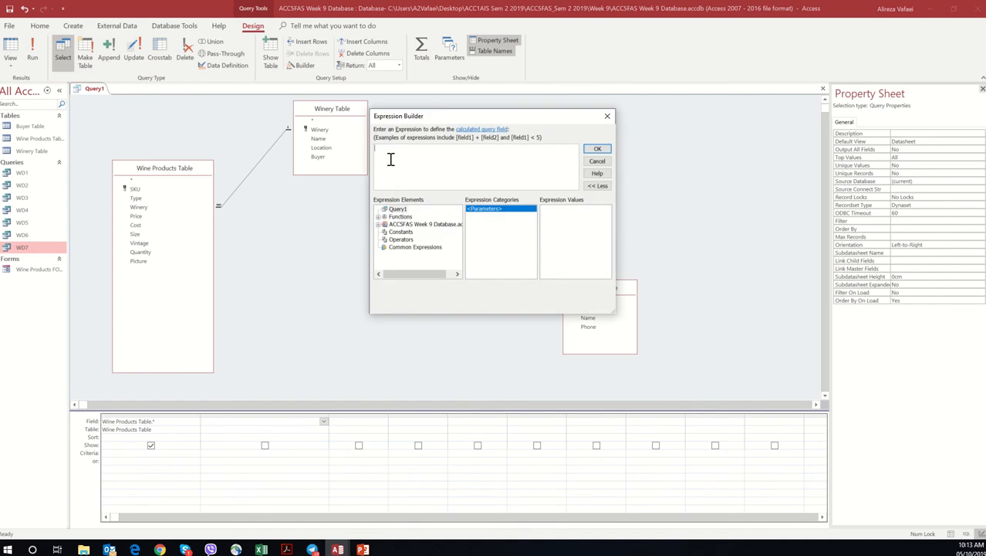
{"action": "type", "text": "U"}
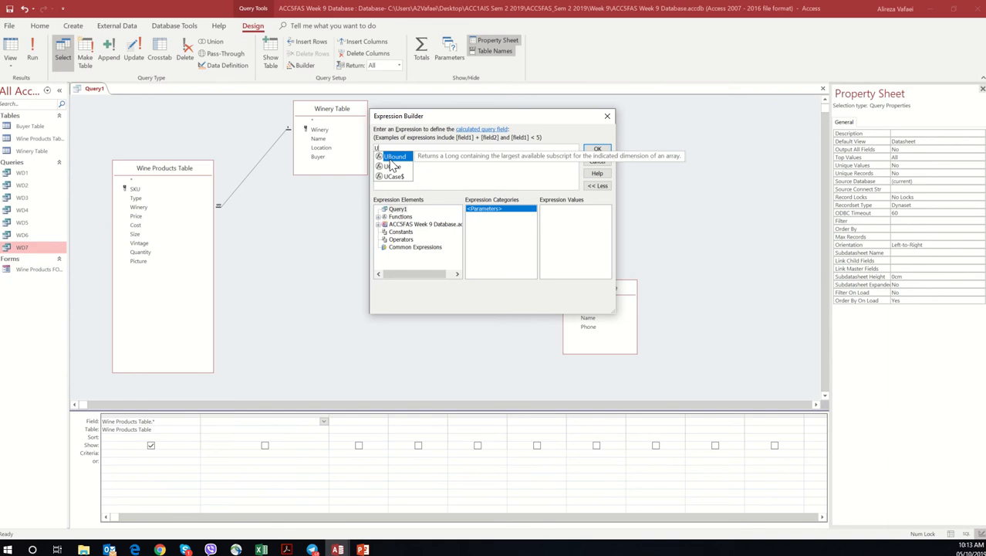
{"action": "type", "text": "pdate "}
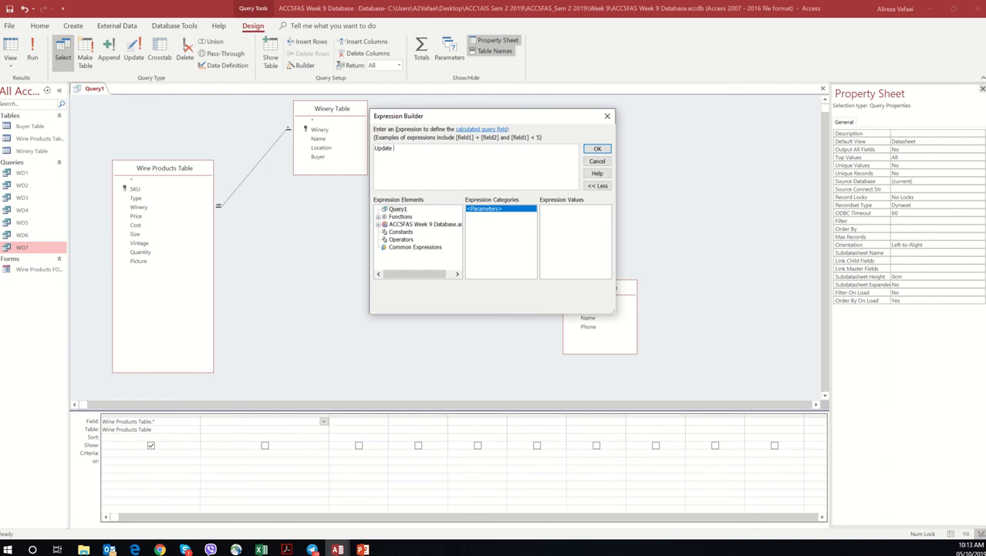
{"action": "type", "text": "Price:"}
{"action": "left_click", "coordinate": [420, 225]}
{"action": "double_click", "coordinate": [421, 226]}
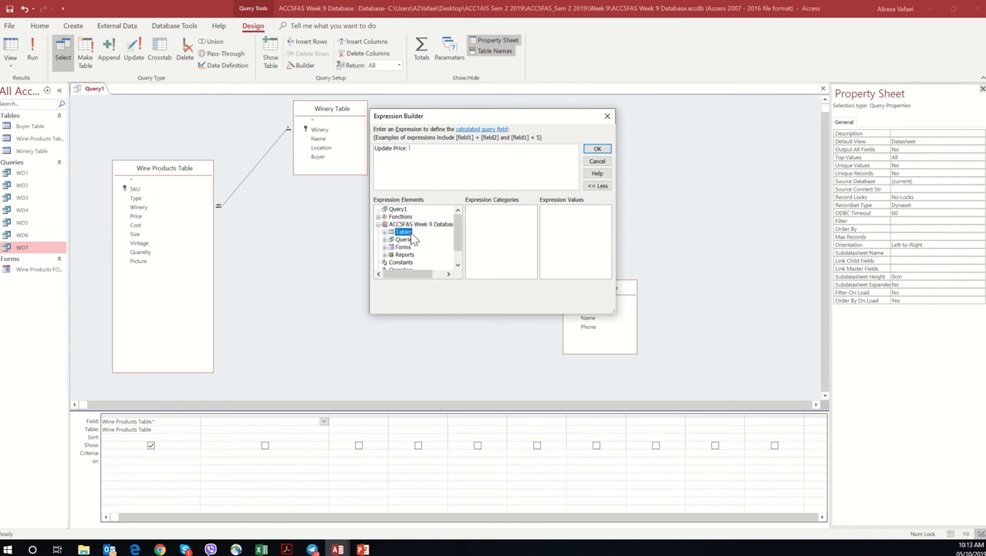
{"action": "double_click", "coordinate": [406, 232]}
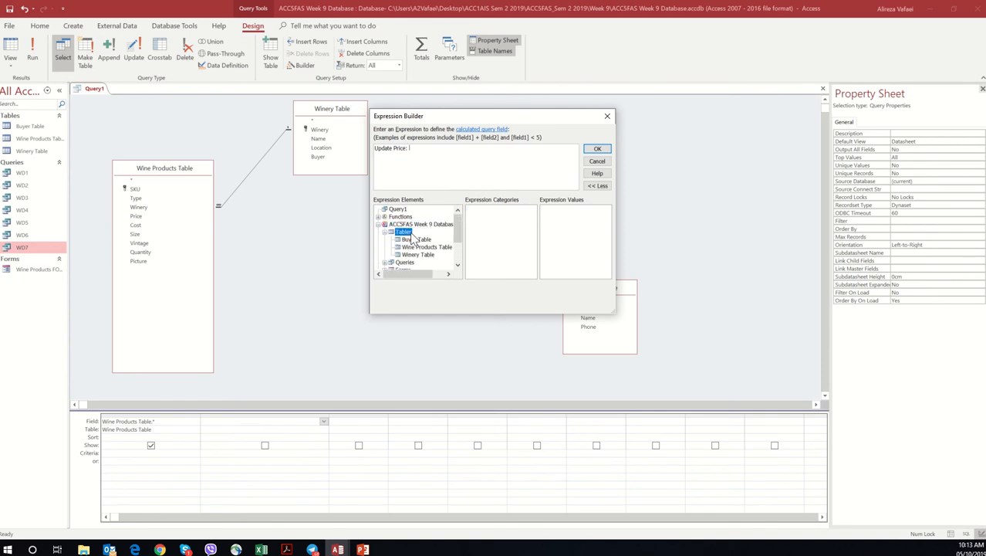
{"action": "left_click", "coordinate": [429, 247]}
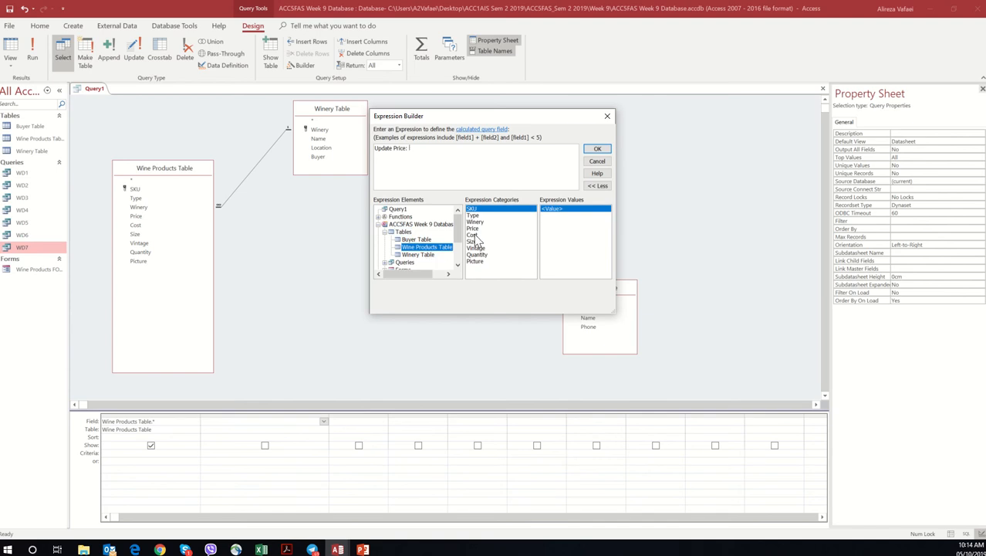
{"action": "double_click", "coordinate": [472, 235]}
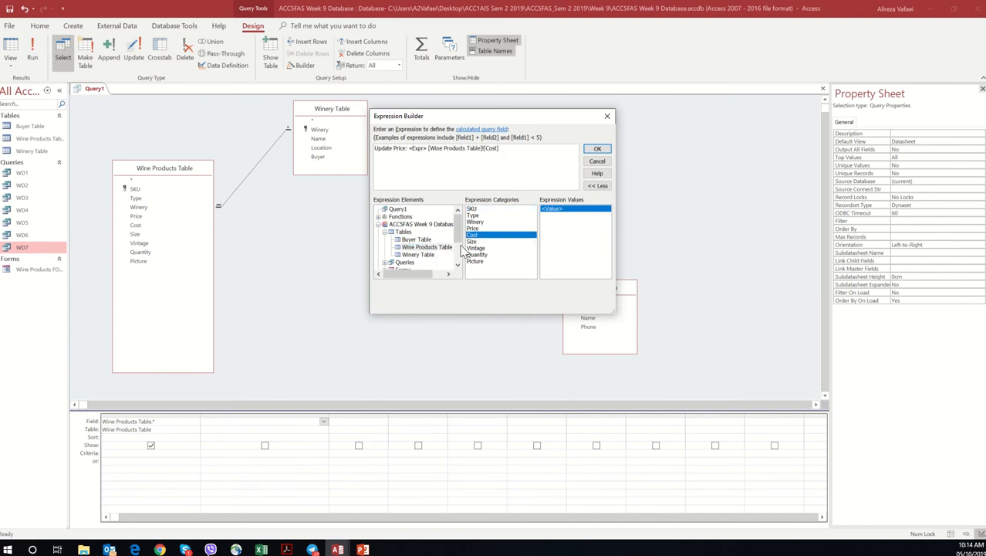
Step: Multiply Cost by 1.5 in the Update Price expression and try to commit it to the query grid
{"action": "left_click", "coordinate": [459, 254]}
{"action": "left_click", "coordinate": [401, 255]}
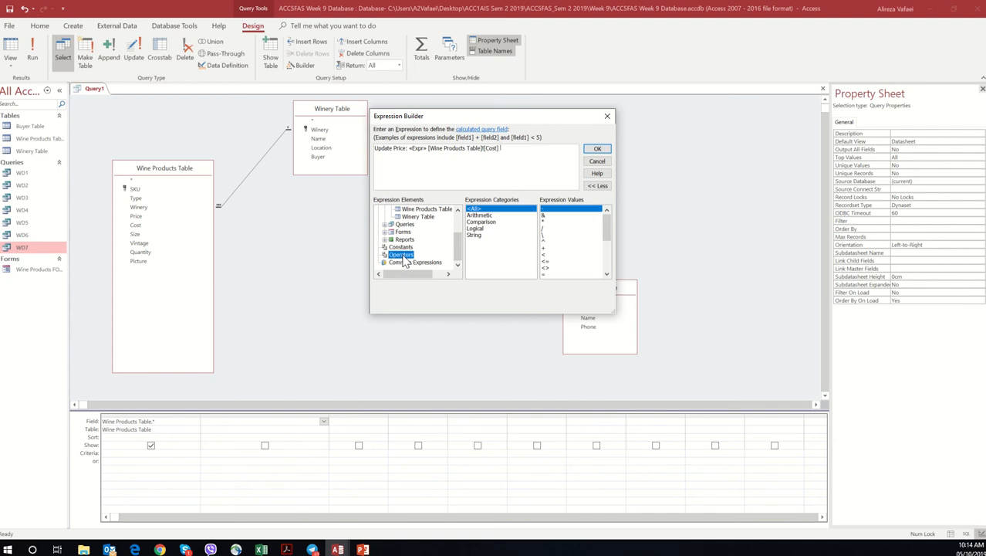
{"action": "double_click", "coordinate": [548, 223]}
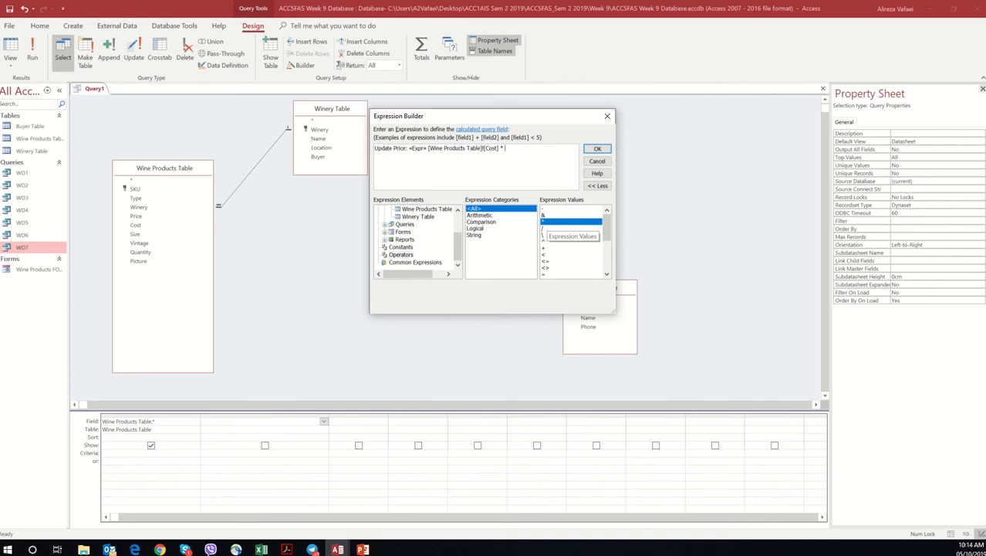
{"action": "type", "text": "1.5"}
{"action": "left_click", "coordinate": [598, 148]}
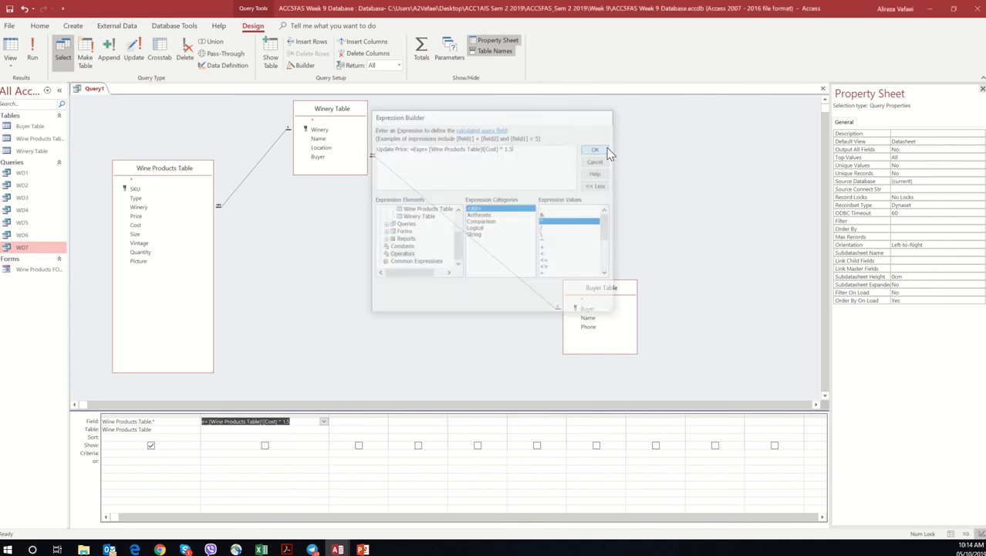
{"action": "left_click", "coordinate": [305, 422]}
{"action": "left_click", "coordinate": [298, 433]}
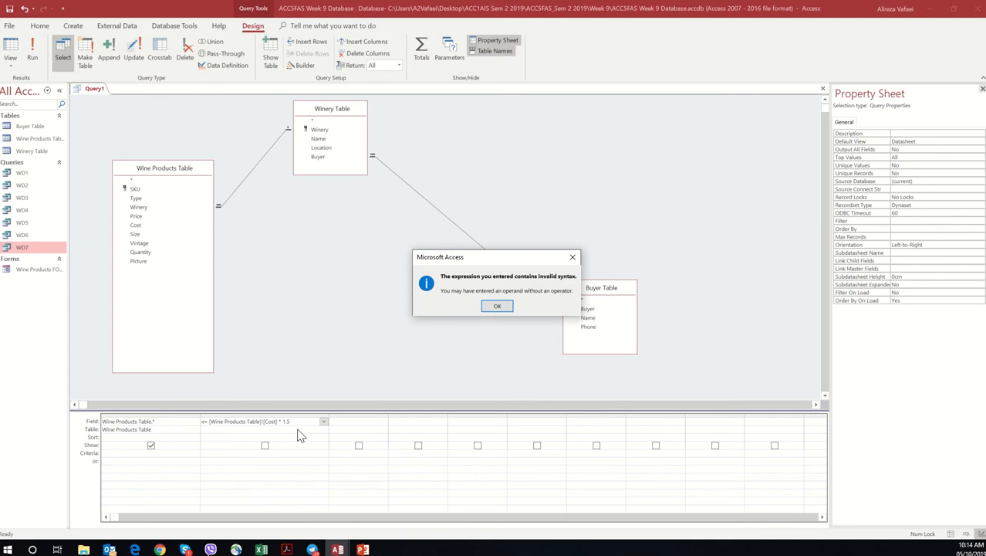
{"action": "left_click", "coordinate": [503, 305]}
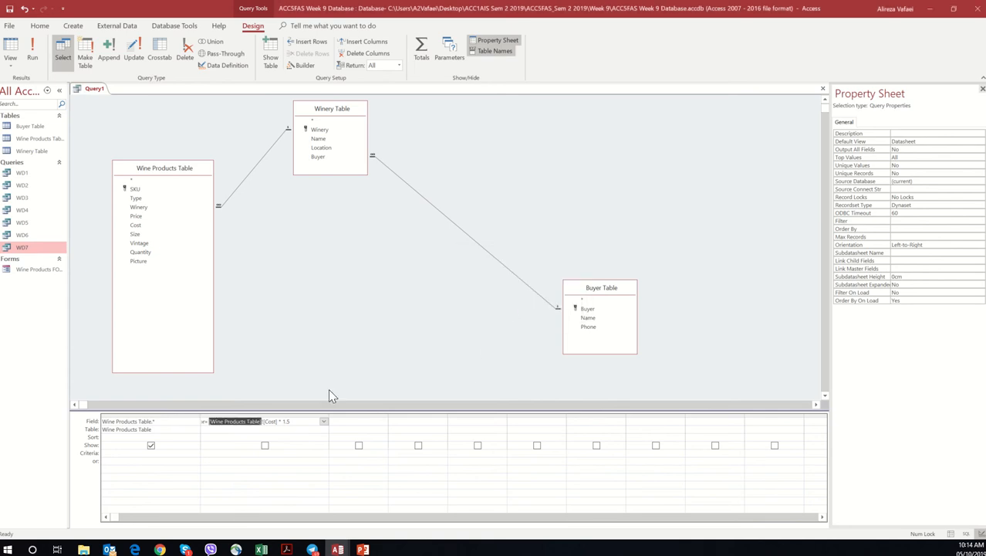
Step: Delete the entire Update Price expression from the second column of the query grid
{"action": "left_click", "coordinate": [218, 429]}
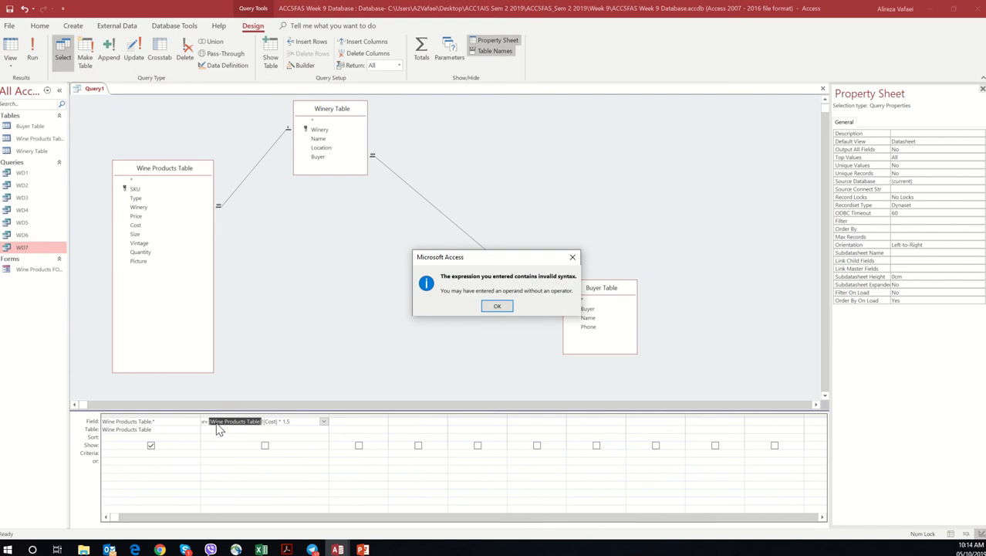
{"action": "left_click", "coordinate": [510, 311]}
{"action": "left_click_drag", "start_coordinate": [293, 422], "coordinate": [187, 421]}
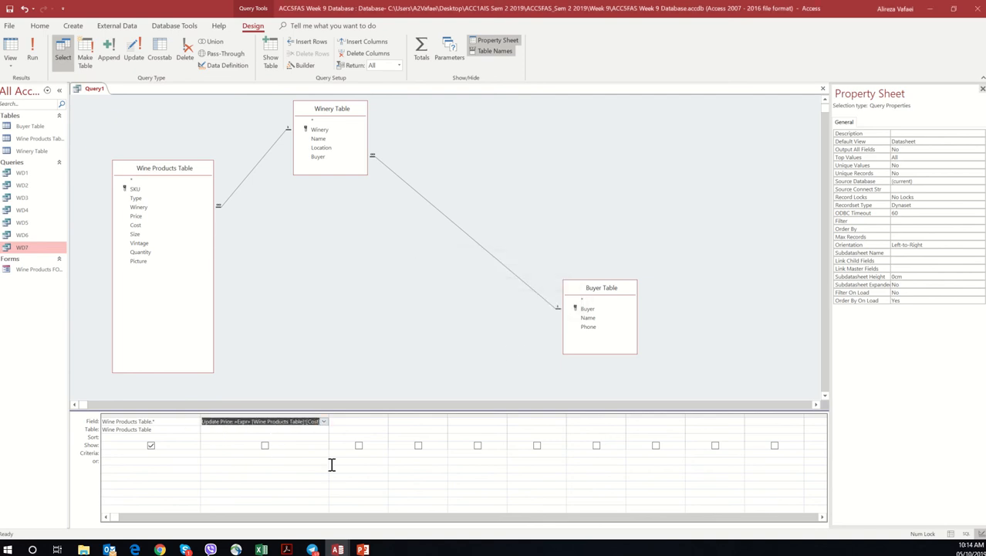
{"action": "key", "text": "Delete"}
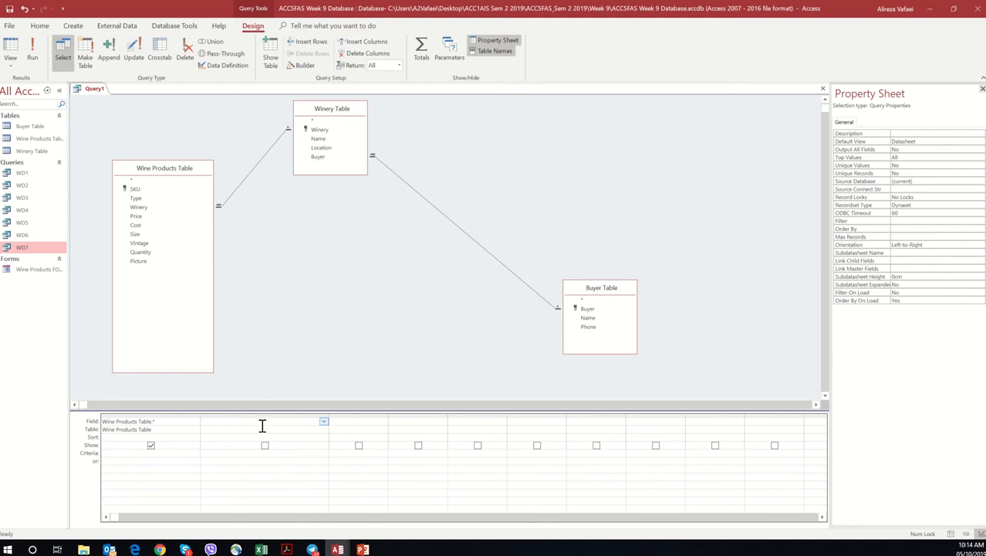
Step: Start a new calculated field in the second column with the Expression Builder, inserting the Cost field from Wine Products Table
{"action": "left_click", "coordinate": [306, 66]}
{"action": "double_click", "coordinate": [410, 224]}
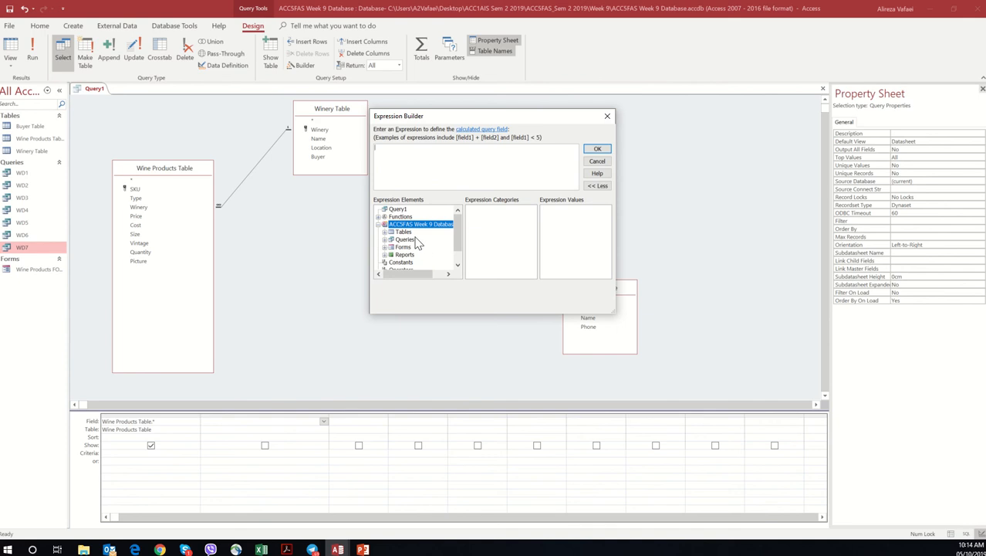
{"action": "double_click", "coordinate": [408, 233]}
{"action": "left_click", "coordinate": [419, 247]}
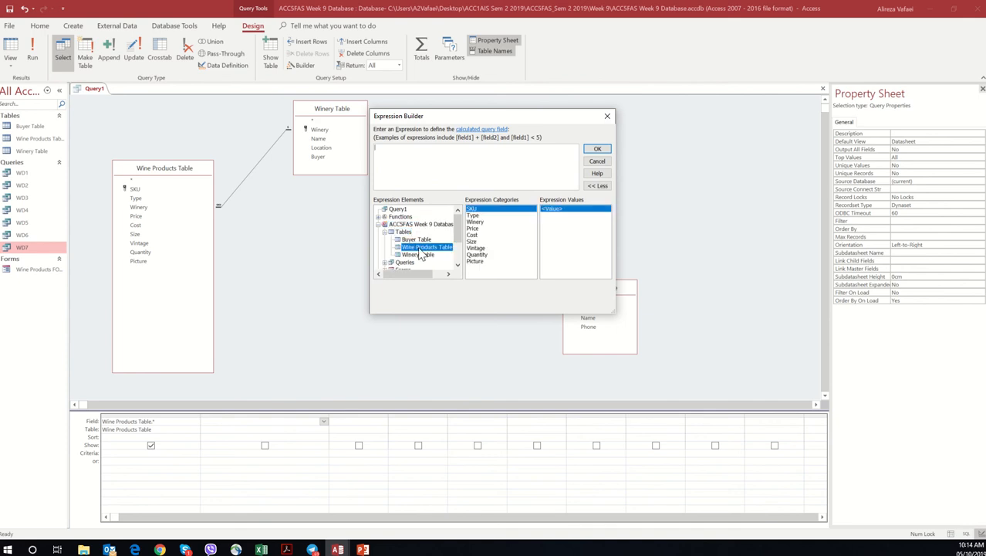
{"action": "double_click", "coordinate": [471, 235]}
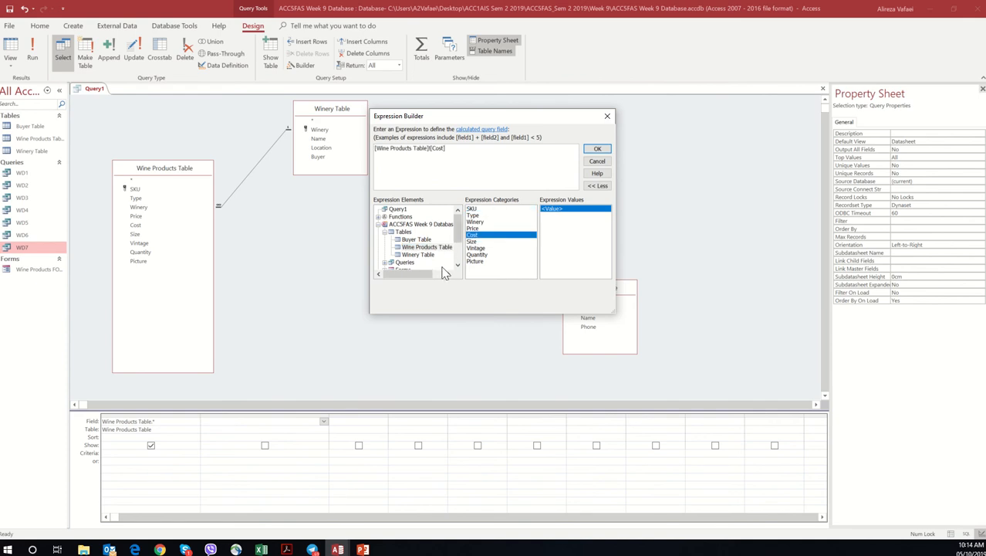
Step: Multiply the Cost field by 1.5 in the expression and commit it to the query grid
{"action": "scroll", "coordinate": [459, 262], "scroll_direction": "down", "scroll_amount": 2}
{"action": "left_click", "coordinate": [418, 263]}
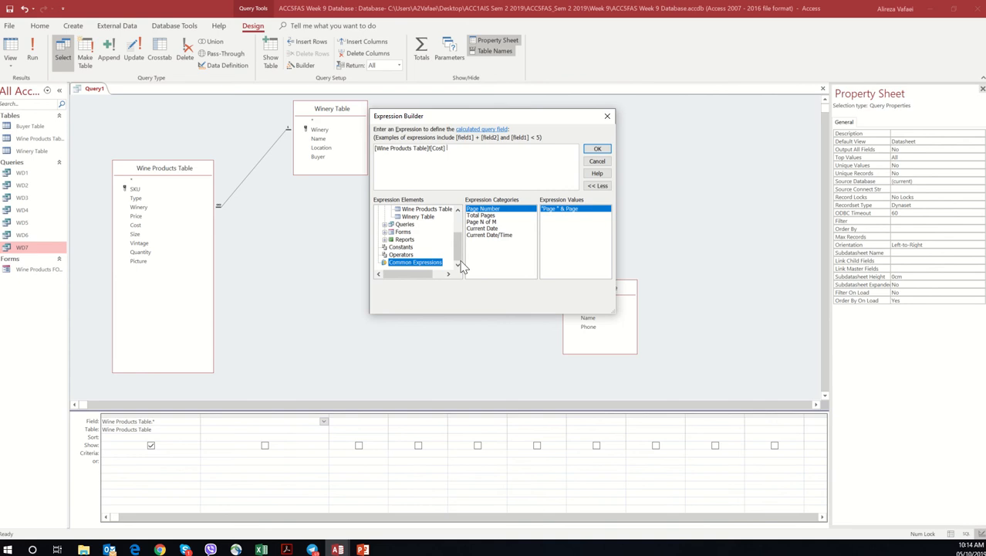
{"action": "left_click", "coordinate": [400, 255]}
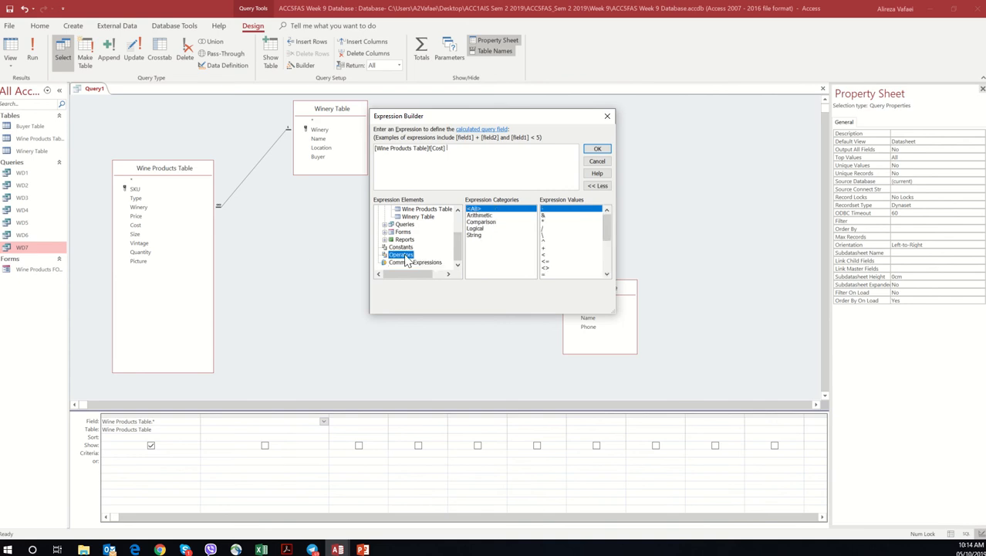
{"action": "left_click", "coordinate": [545, 222]}
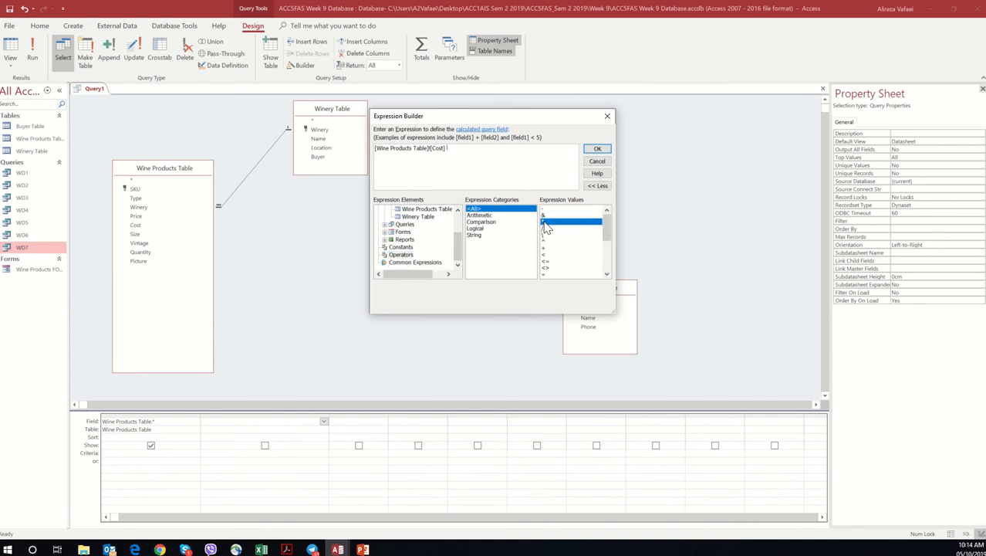
{"action": "type", "text": "1.5"}
{"action": "left_click", "coordinate": [597, 149]}
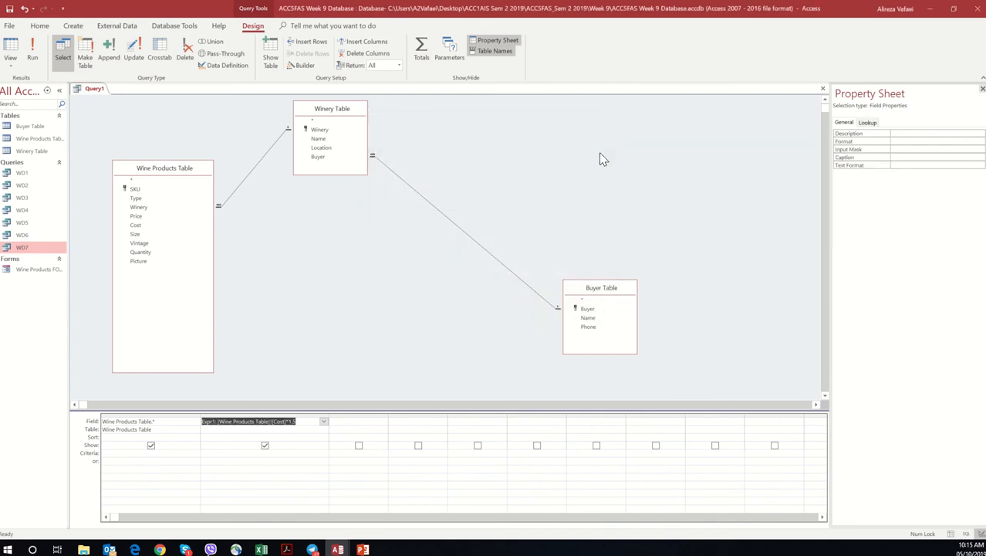
Step: Rename the calculated field in the second column to Updated Price, keeping its cost expression
{"action": "left_click", "coordinate": [213, 423]}
{"action": "key", "text": "BackSpace"}
{"action": "key", "text": "BackSpace"}
{"action": "key", "text": "BackSpace"}
{"action": "key", "text": "BackSpace"}
{"action": "key", "text": "BackSpace"}
{"action": "key", "text": "BackSpace"}
{"action": "type", "text": "Updated"}
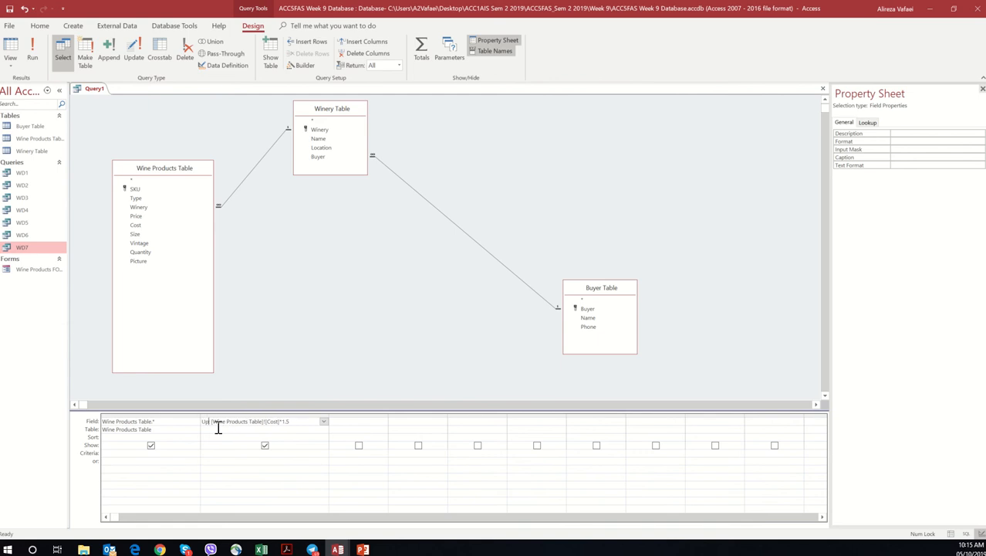
{"action": "type", "text": " Price"}
{"action": "key", "text": "Delete"}
{"action": "left_click", "coordinate": [271, 430]}
{"action": "left_click", "coordinate": [233, 421]}
{"action": "left_click", "coordinate": [897, 142]}
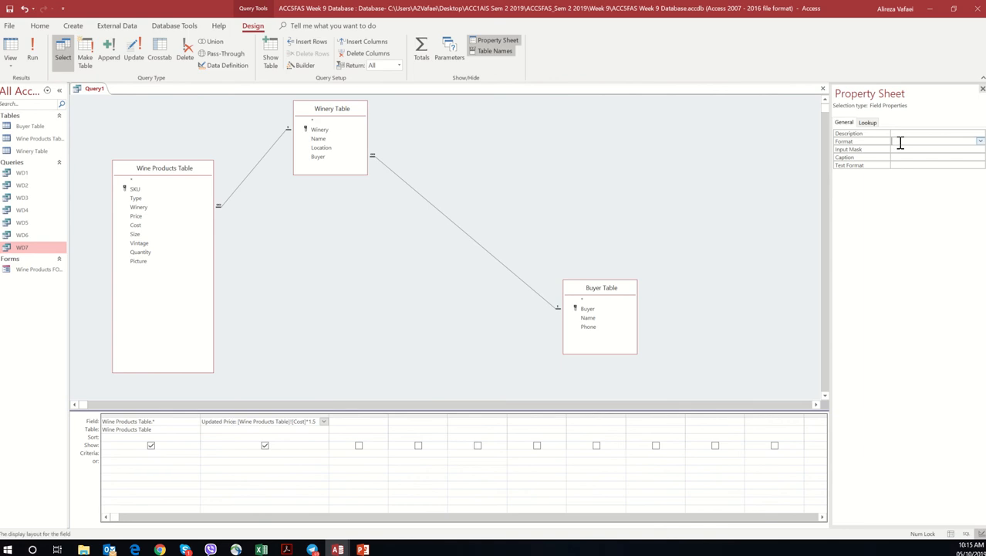
{"action": "left_click", "coordinate": [980, 142]}
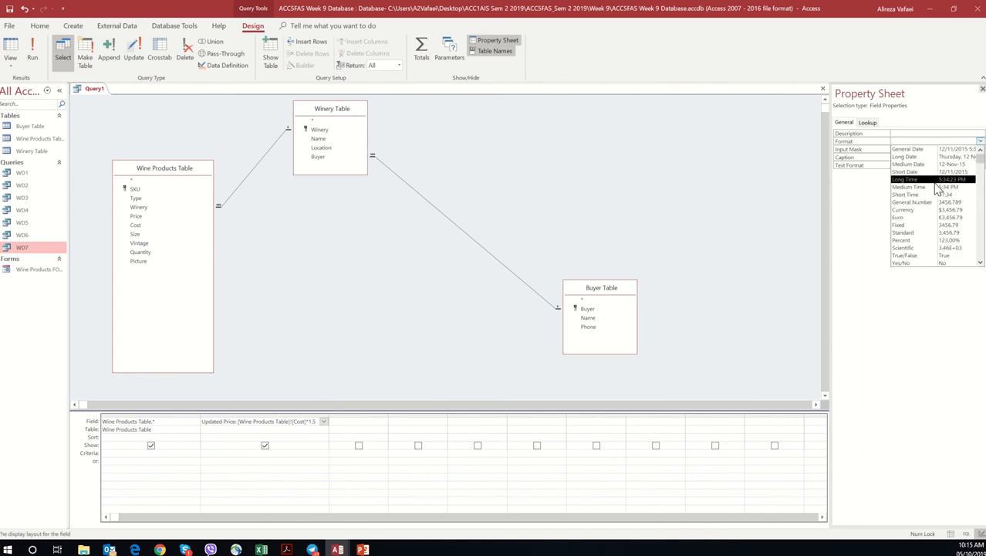
{"action": "left_click", "coordinate": [881, 146]}
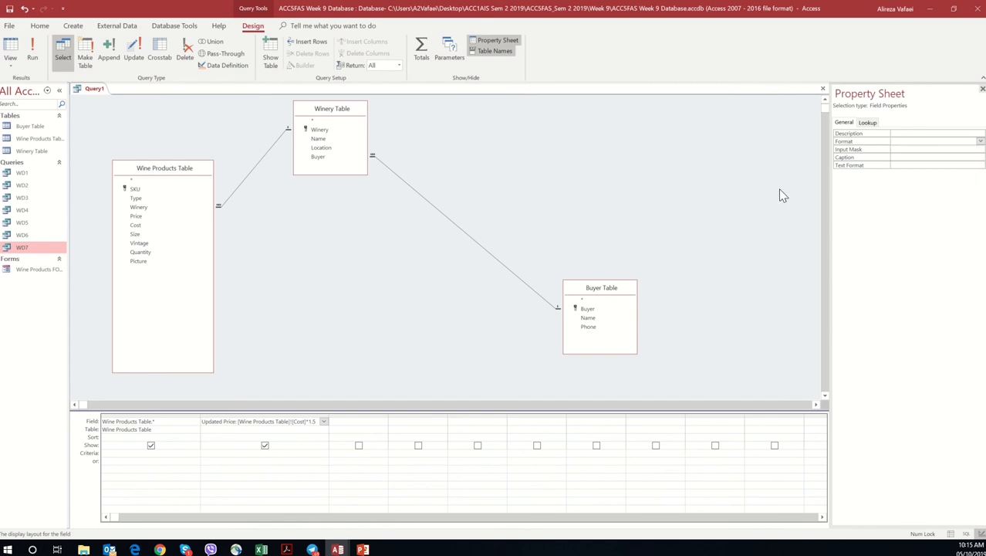
Step: Set the Updated Price field's format to Currency
{"action": "left_click", "coordinate": [239, 421]}
{"action": "left_click", "coordinate": [905, 141]}
{"action": "left_click", "coordinate": [980, 141]}
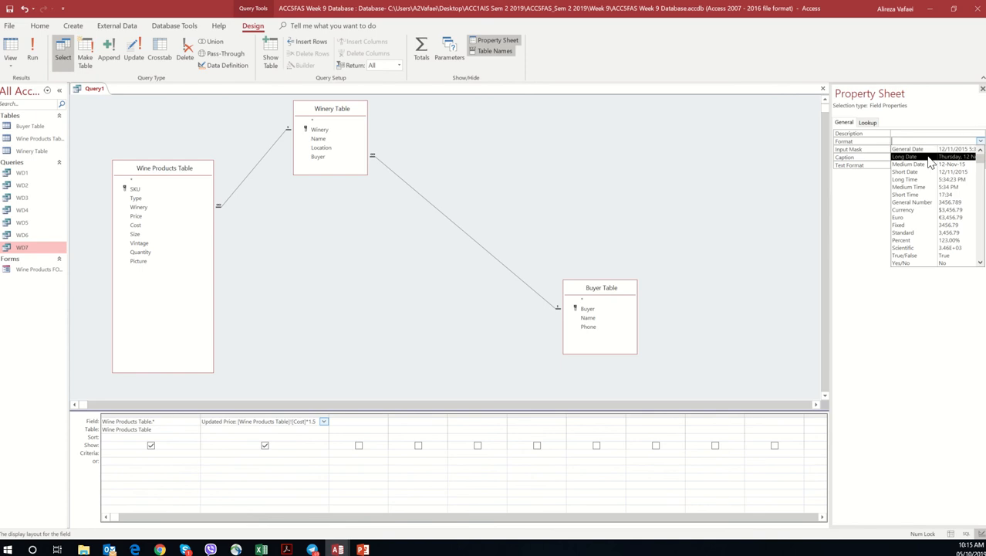
{"action": "scroll", "coordinate": [929, 223], "scroll_direction": "down", "scroll_amount": 1}
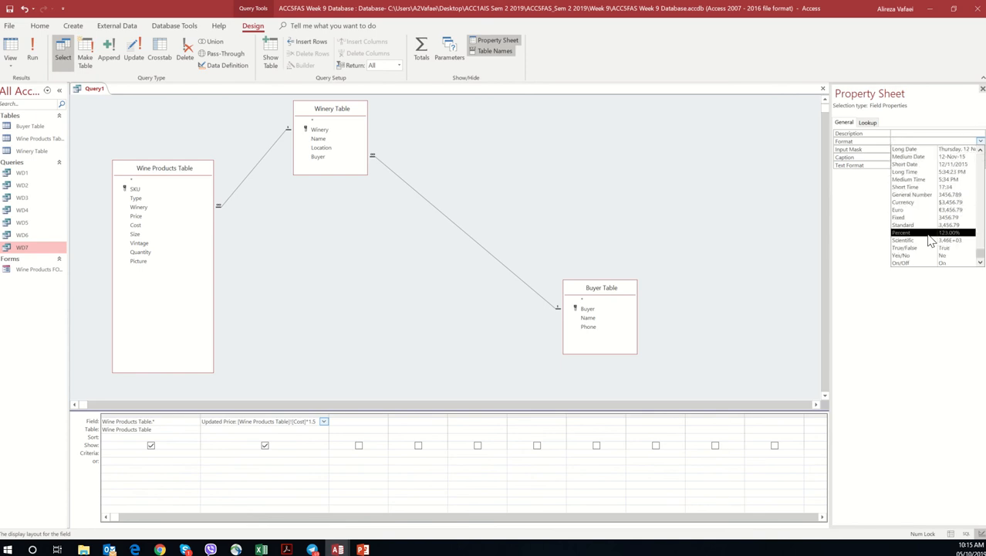
{"action": "left_click", "coordinate": [925, 203]}
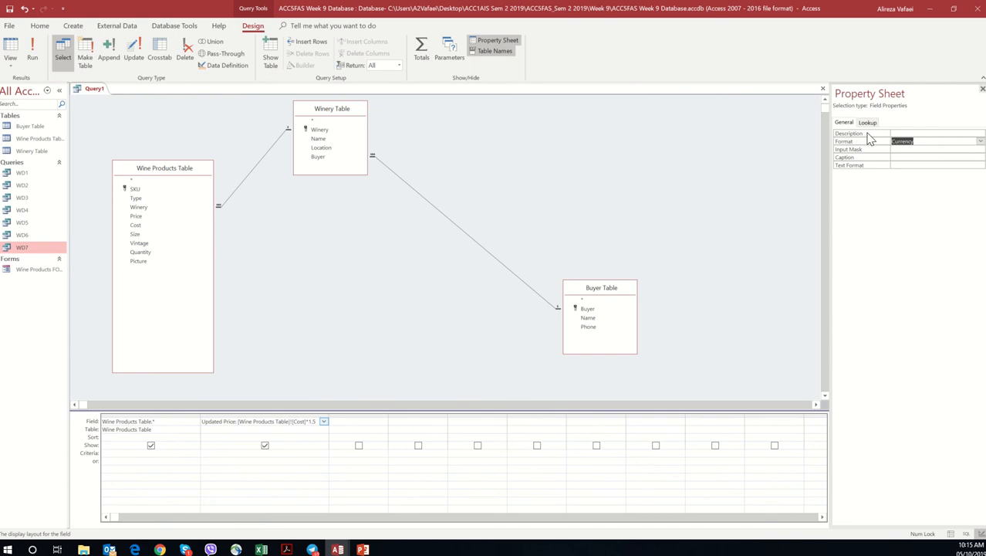
{"action": "left_click", "coordinate": [274, 432]}
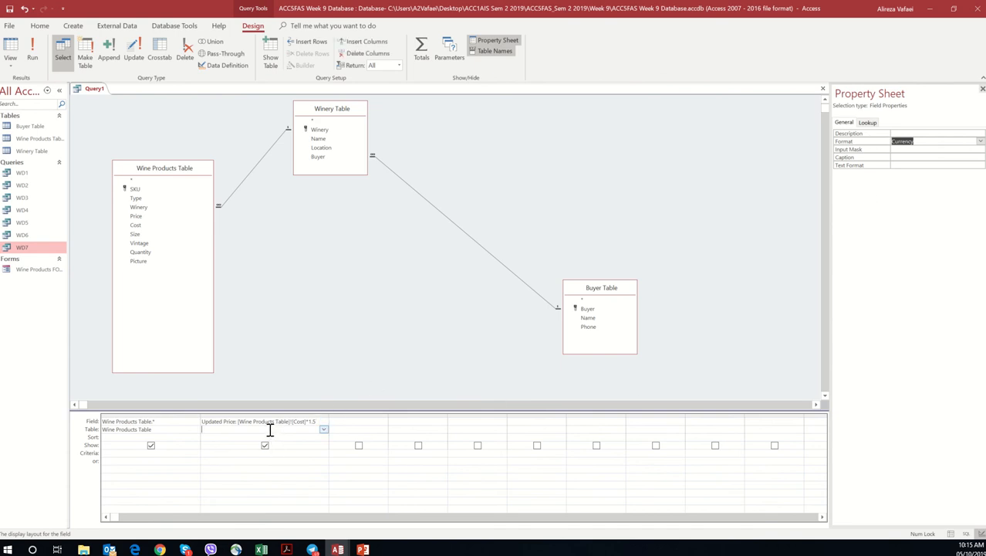
Step: Run the query and widen the Updated Price column to fit its heading, then select the first row's updated price
{"action": "left_click", "coordinate": [37, 47]}
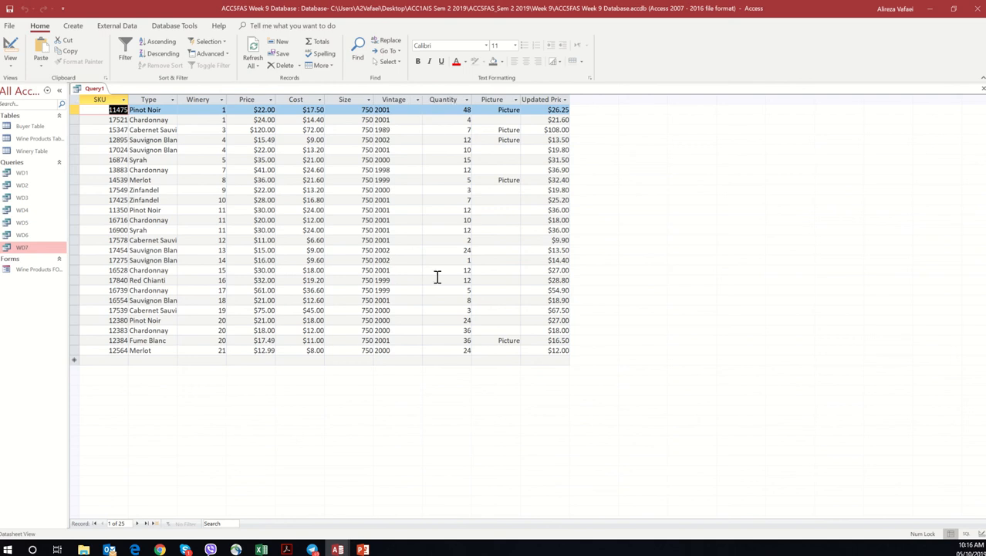
{"action": "left_click", "coordinate": [568, 99]}
{"action": "left_click", "coordinate": [478, 304]}
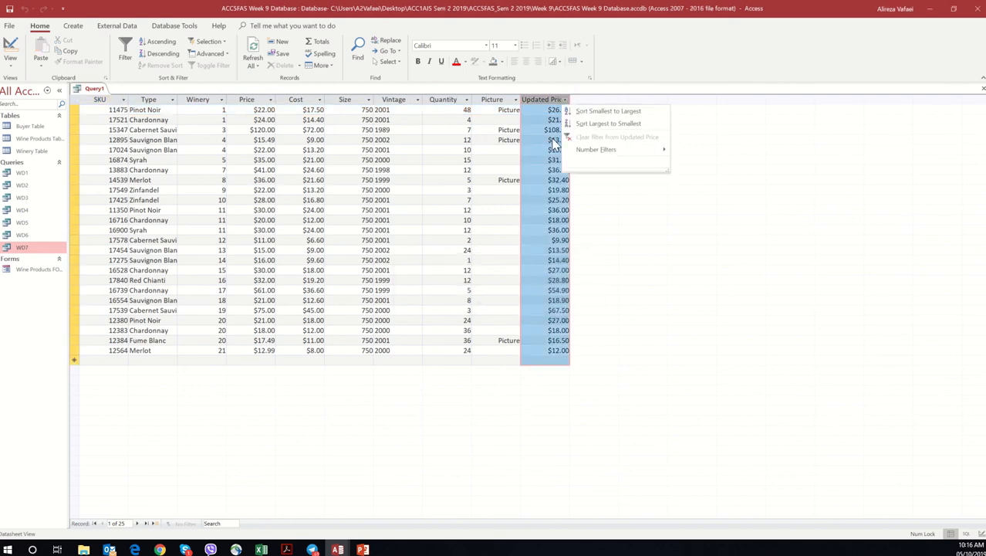
{"action": "left_click", "coordinate": [604, 101]}
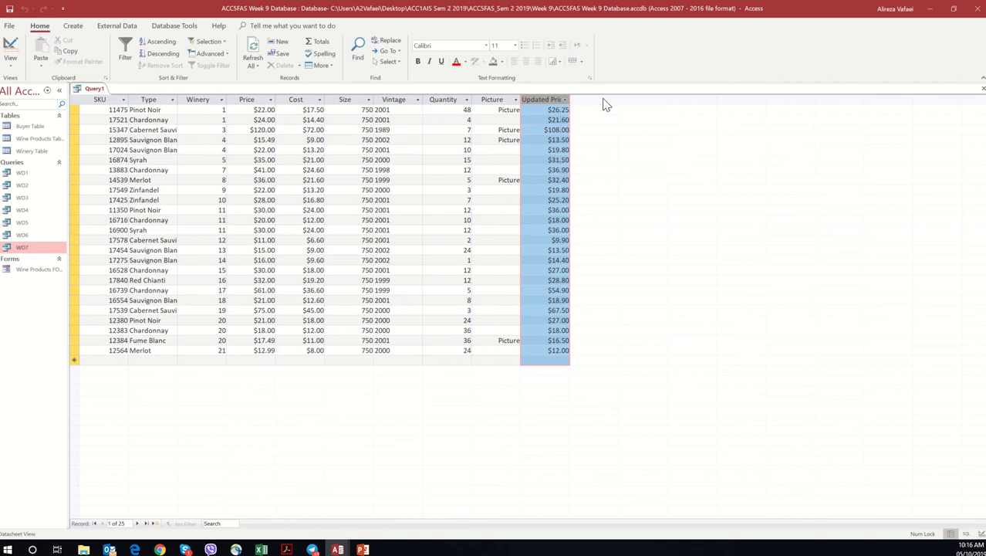
{"action": "left_click_drag", "start_coordinate": [569, 94], "coordinate": [606, 94]}
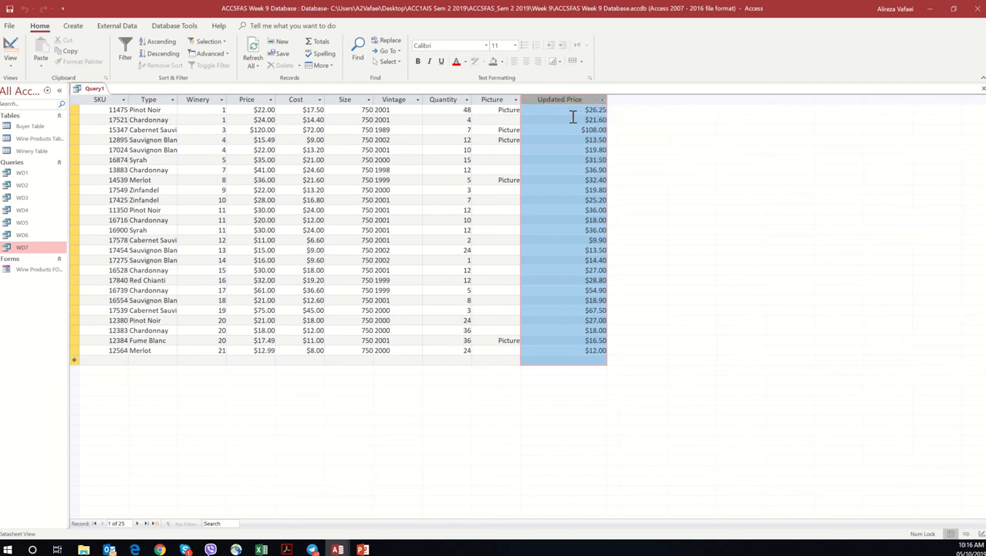
{"action": "left_click", "coordinate": [573, 120]}
{"action": "left_click", "coordinate": [569, 110]}
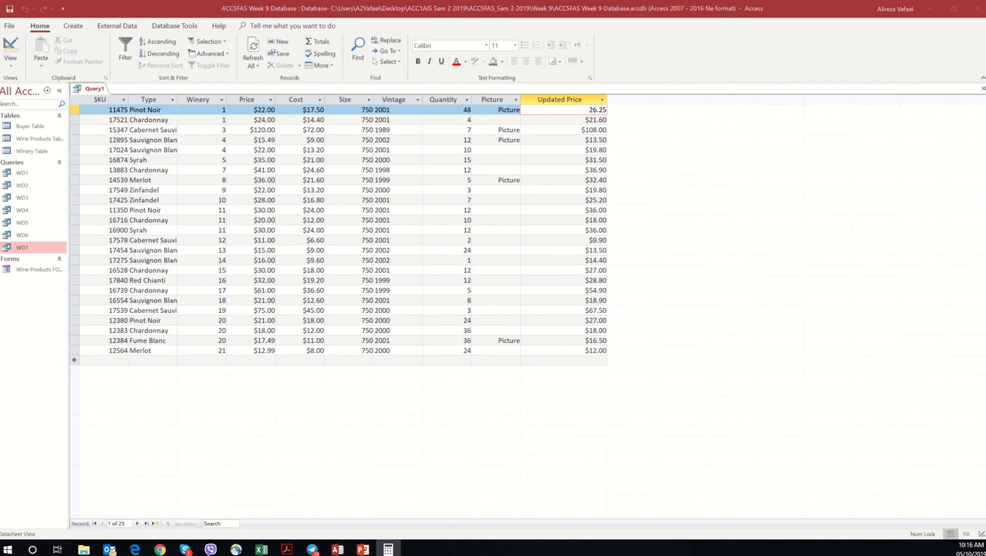
Step: Switch to Calculator and compute 14.4 × 1.5 to check the second row's Updated Price against its cost
{"action": "left_click_drag", "start_coordinate": [855, 59], "coordinate": [746, 154]}
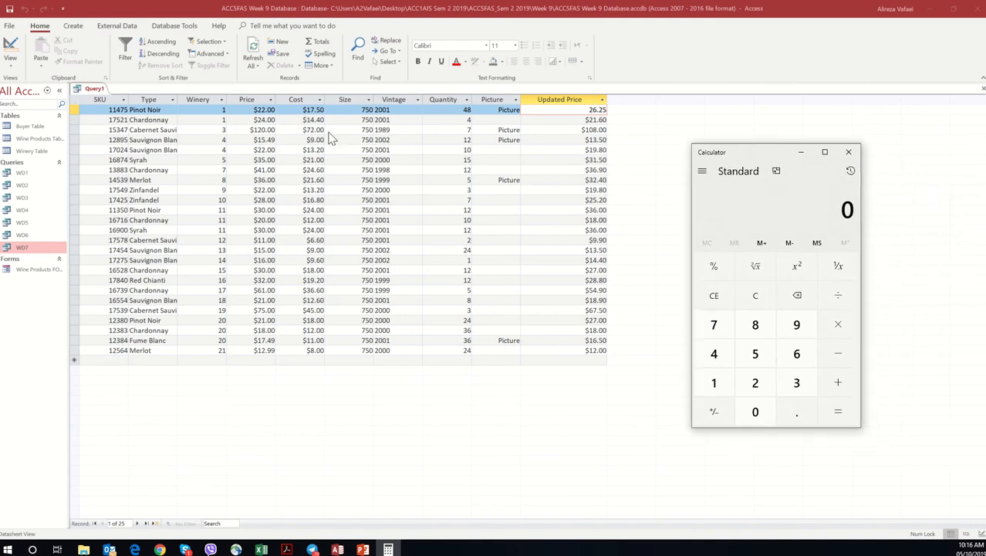
{"action": "left_click", "coordinate": [714, 382]}
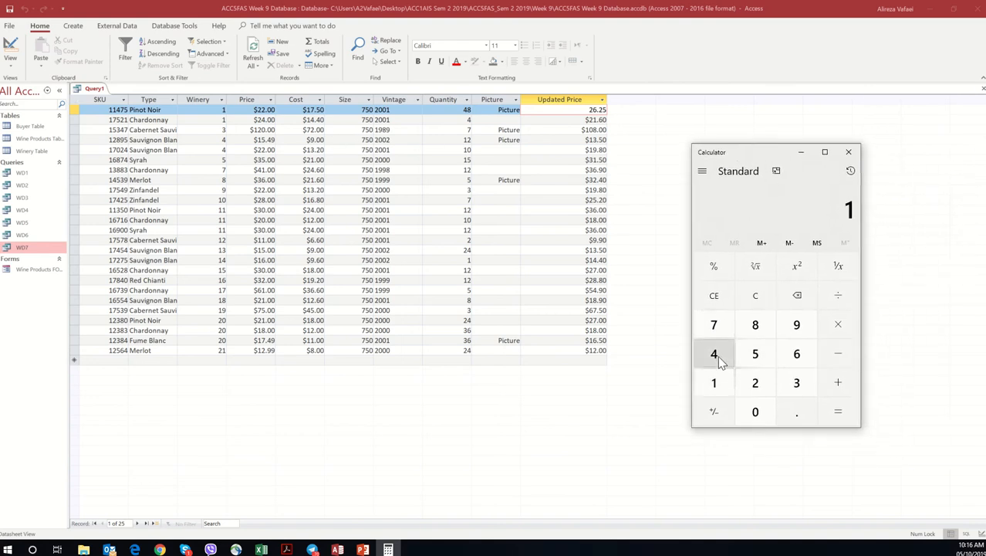
{"action": "left_click", "coordinate": [714, 353]}
{"action": "left_click", "coordinate": [791, 410]}
{"action": "left_click", "coordinate": [724, 356]}
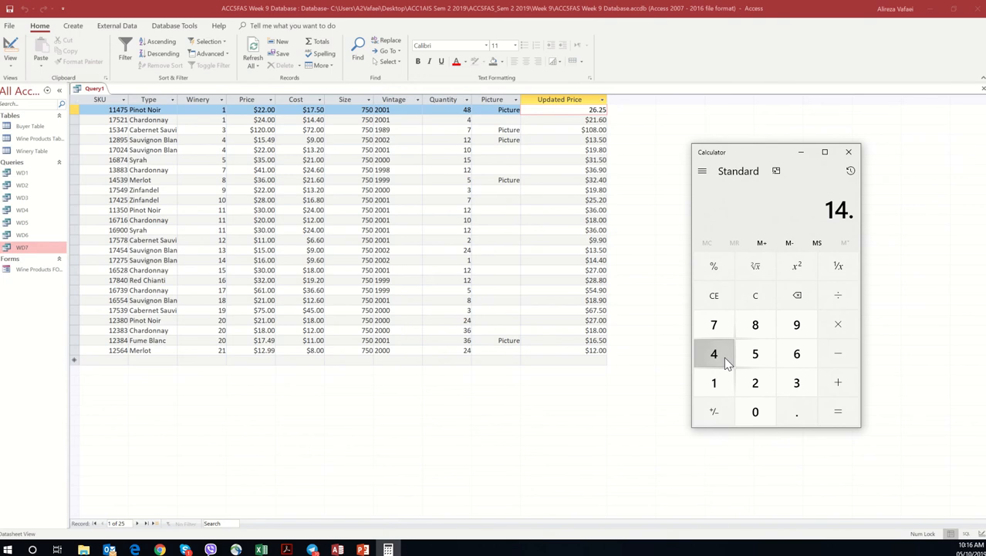
{"action": "left_click", "coordinate": [756, 412]}
{"action": "left_click", "coordinate": [838, 324]}
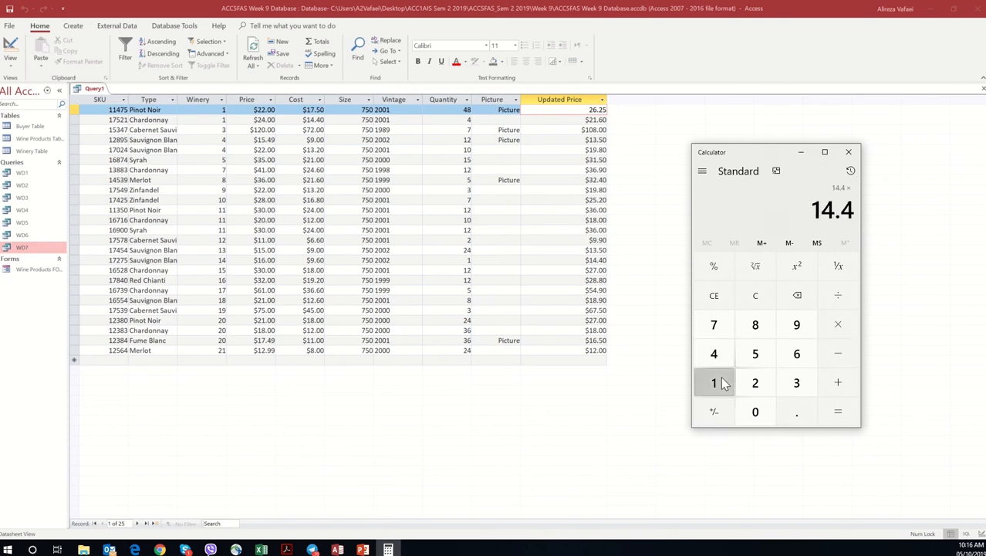
{"action": "left_click", "coordinate": [714, 382]}
{"action": "left_click", "coordinate": [791, 411]}
{"action": "left_click", "coordinate": [755, 353]}
{"action": "left_click", "coordinate": [832, 403]}
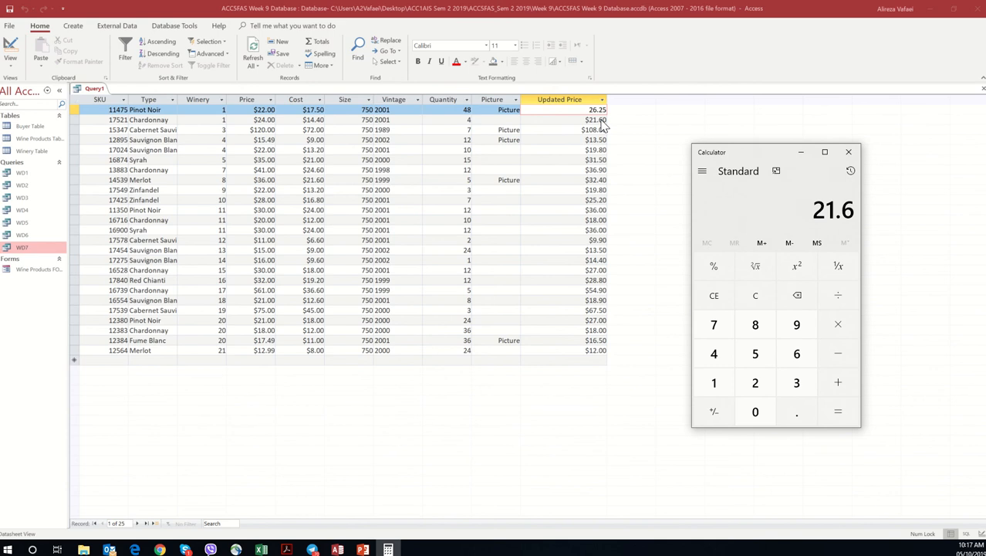
Step: Clear the calculator and compute 22 × 1.5 from the first row's price
{"action": "left_click", "coordinate": [756, 295]}
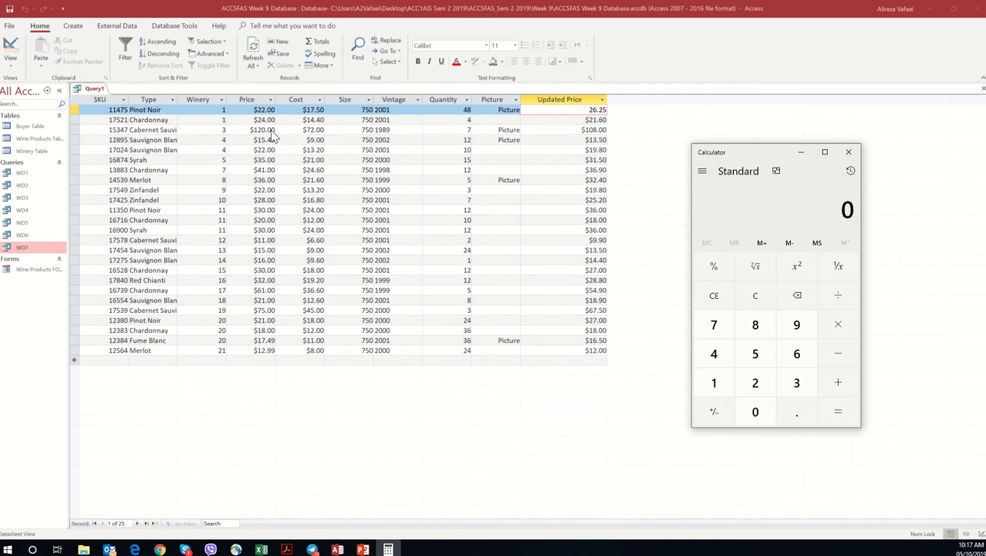
{"action": "left_click", "coordinate": [756, 382]}
{"action": "left_click", "coordinate": [756, 382]}
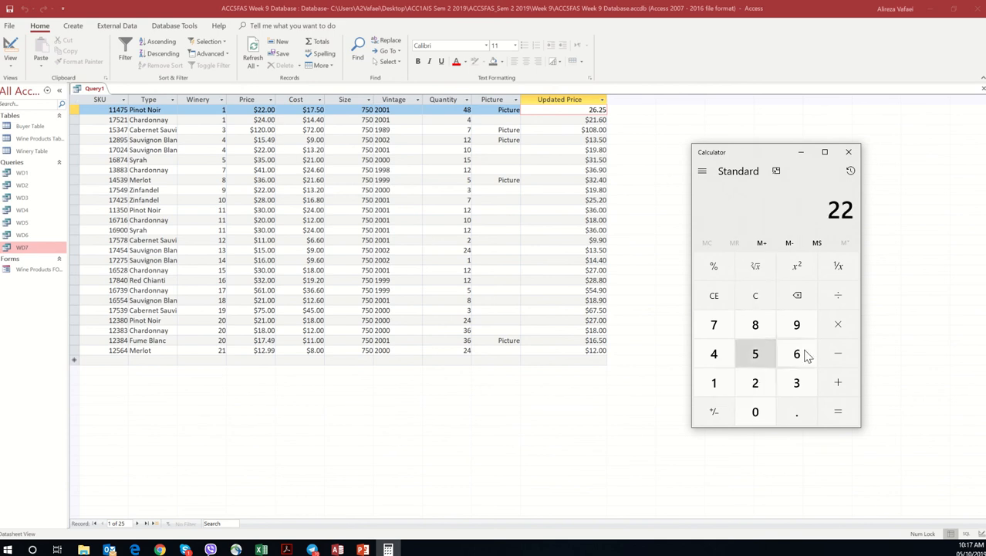
{"action": "left_click", "coordinate": [841, 325]}
{"action": "left_click", "coordinate": [718, 384]}
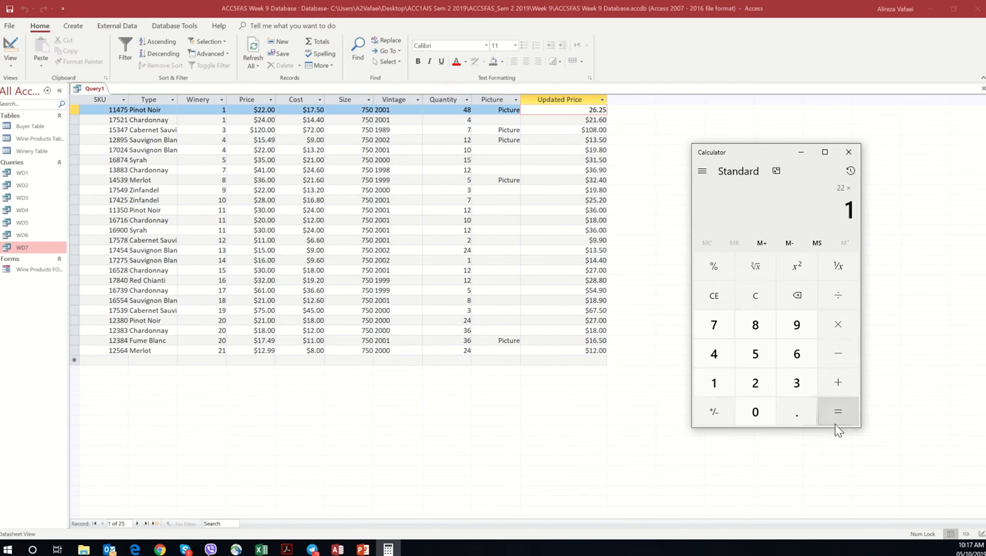
{"action": "left_click", "coordinate": [796, 412]}
{"action": "left_click", "coordinate": [755, 352]}
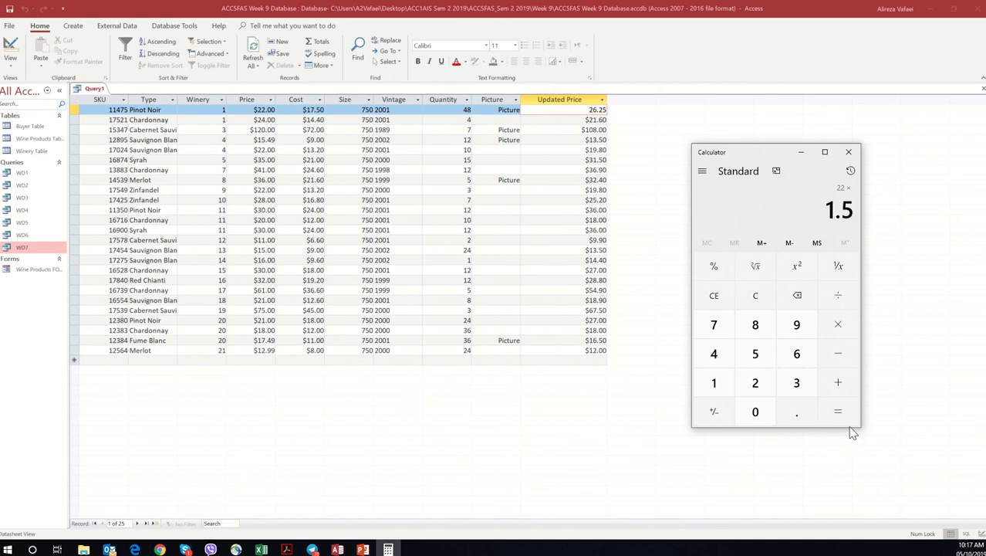
{"action": "left_click", "coordinate": [839, 412]}
Step: Clear the calculator and compute 17.50 × 1.5 to check the first row's Updated Price against its cost
{"action": "left_click", "coordinate": [714, 295]}
{"action": "left_click", "coordinate": [714, 382]}
{"action": "left_click", "coordinate": [714, 325]}
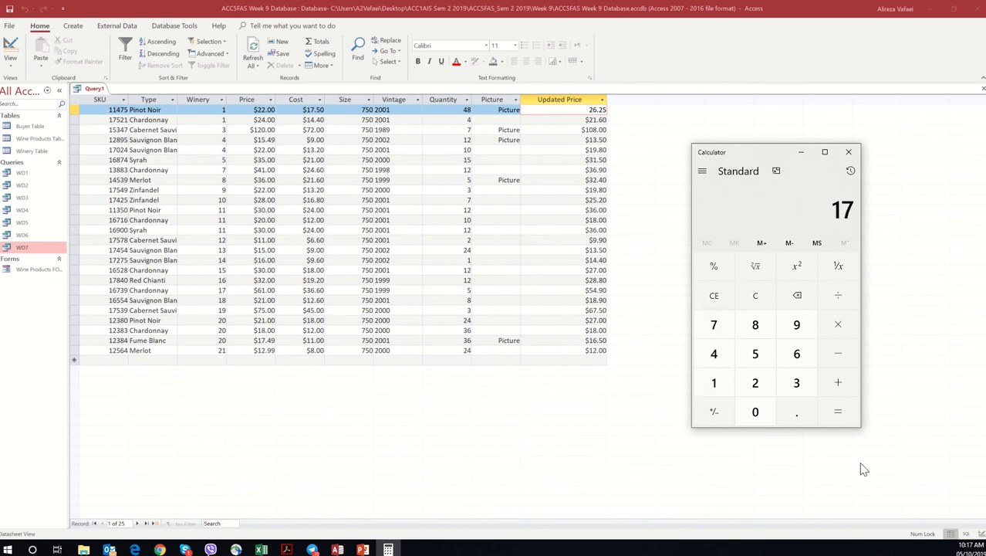
{"action": "left_click", "coordinate": [796, 412]}
{"action": "left_click", "coordinate": [755, 353]}
{"action": "left_click", "coordinate": [756, 412]}
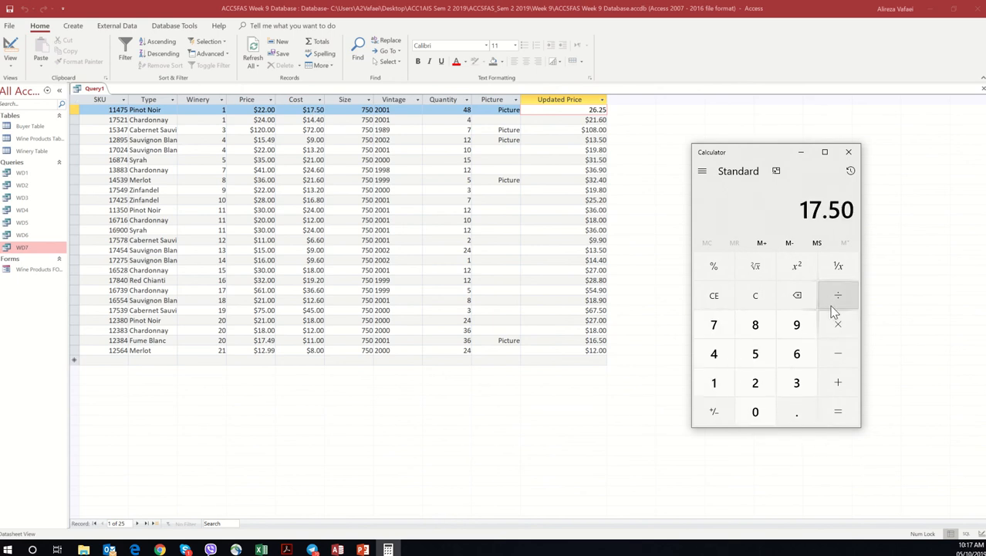
{"action": "left_click", "coordinate": [839, 321]}
{"action": "key", "text": "1"}
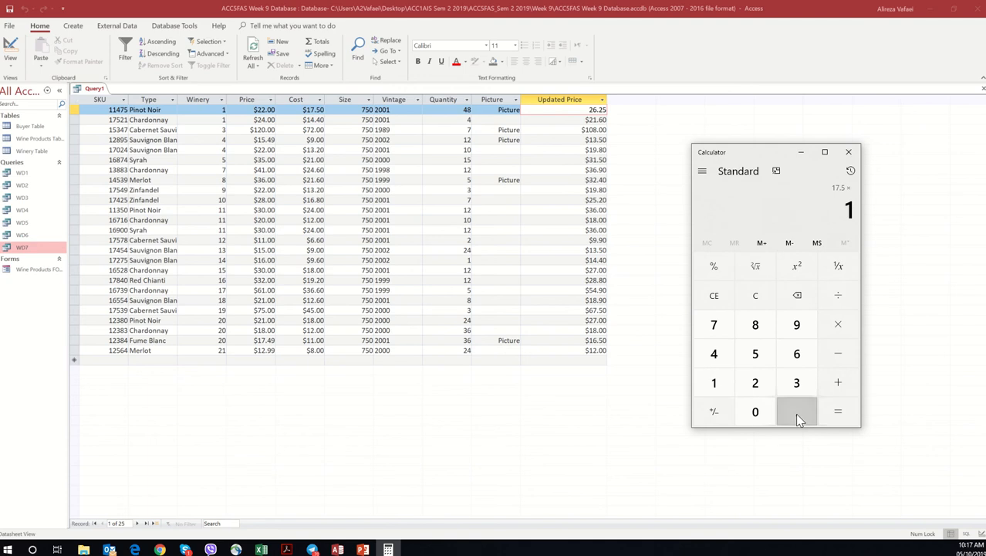
{"action": "left_click", "coordinate": [797, 412]}
{"action": "left_click", "coordinate": [755, 353]}
{"action": "left_click", "coordinate": [841, 410]}
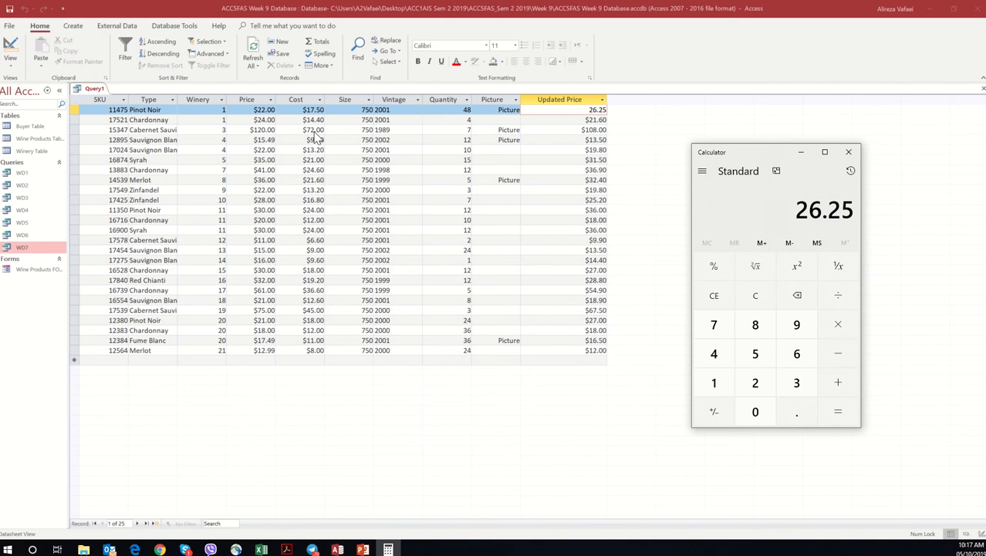
Step: Clear the calculator, compute 72 × 1.5 to check the third row's Updated Price against its cost, and close Calculator
{"action": "left_click", "coordinate": [752, 297]}
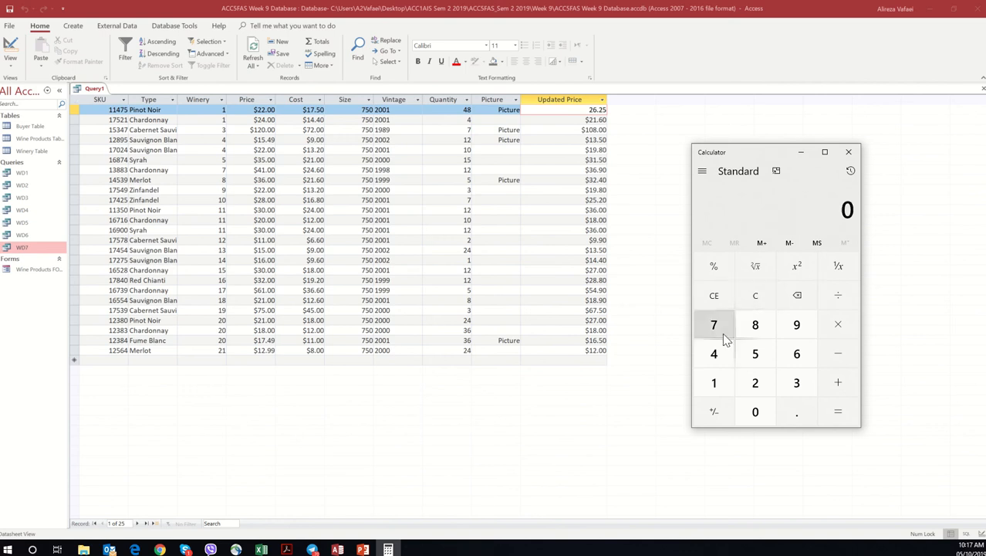
{"action": "left_click", "coordinate": [711, 325]}
{"action": "left_click", "coordinate": [753, 382]}
{"action": "left_click", "coordinate": [838, 324]}
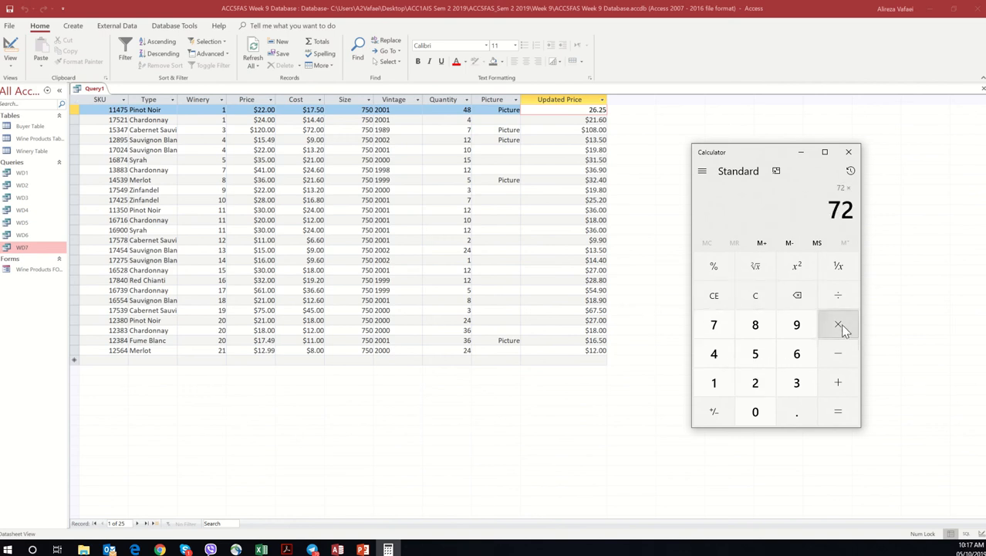
{"action": "left_click", "coordinate": [714, 382]}
{"action": "left_click", "coordinate": [791, 412]}
{"action": "left_click", "coordinate": [756, 353]}
{"action": "left_click", "coordinate": [839, 412]}
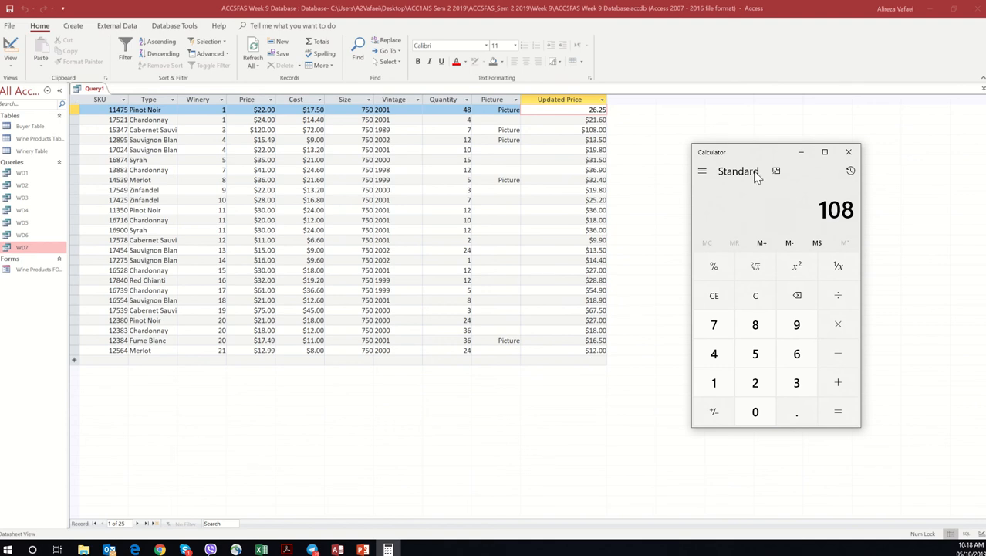
{"action": "left_click", "coordinate": [849, 151]}
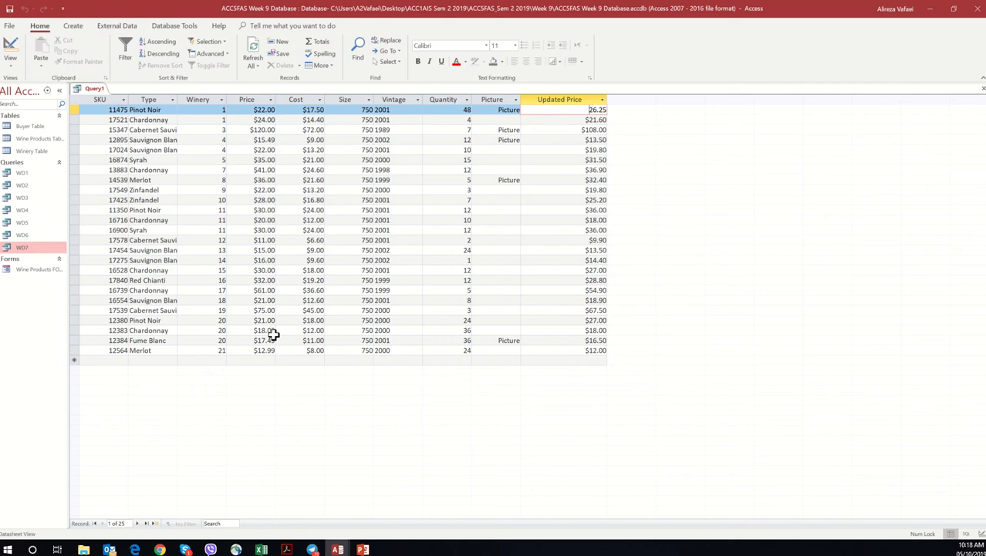
Step: Check question h in the workshop PDF, save the query as WD8 2nd method, and close it
{"action": "right_click", "coordinate": [94, 90]}
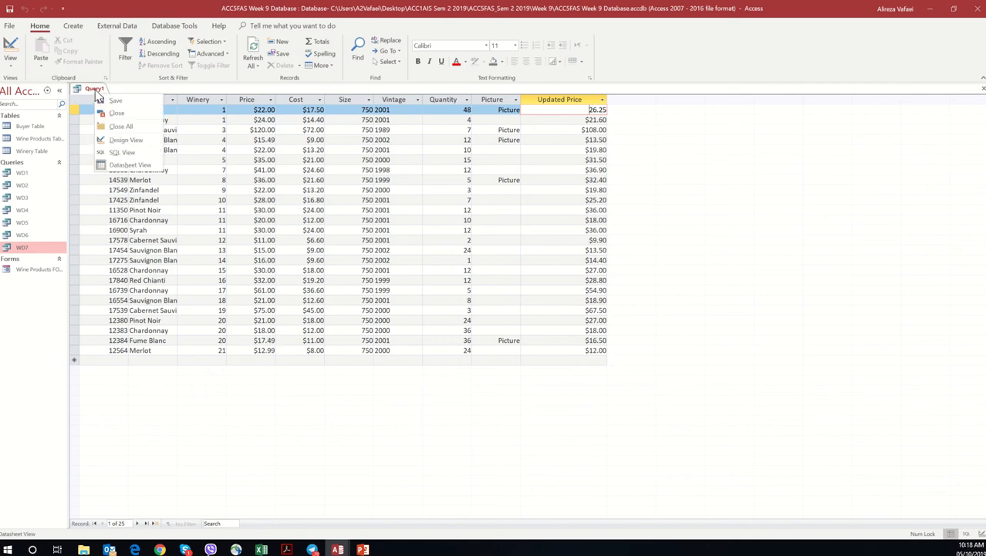
{"action": "left_click", "coordinate": [96, 90]}
{"action": "left_click", "coordinate": [284, 549]}
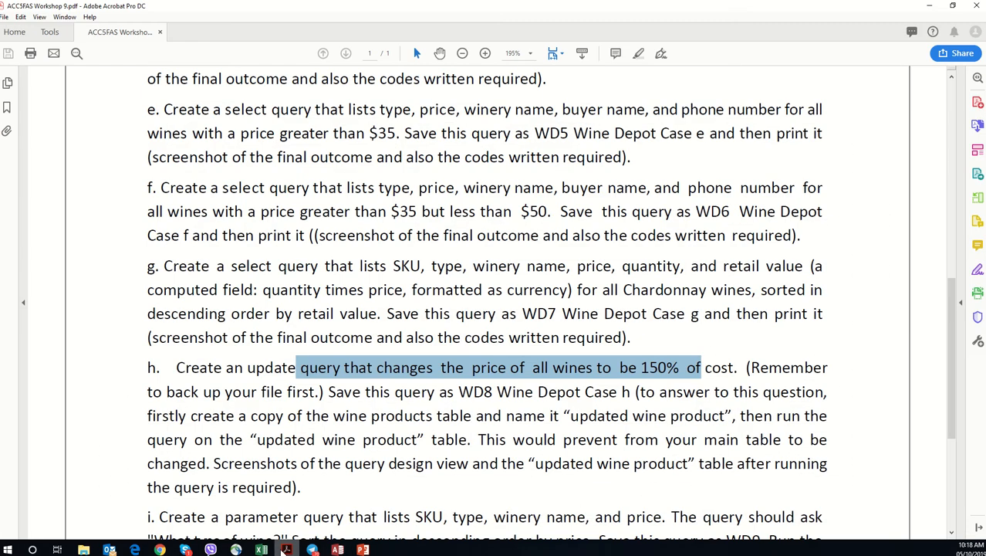
{"action": "left_click", "coordinate": [286, 550]}
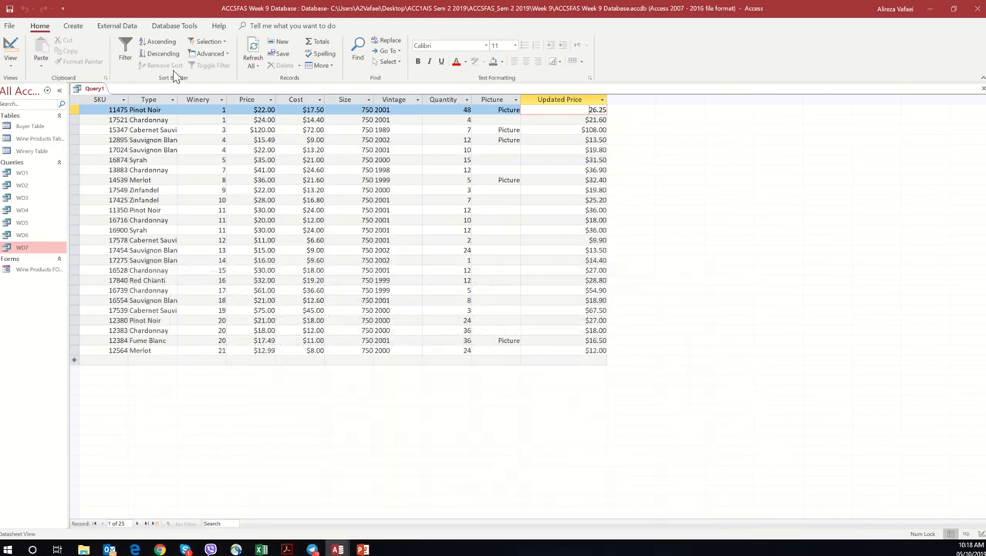
{"action": "right_click", "coordinate": [94, 90]}
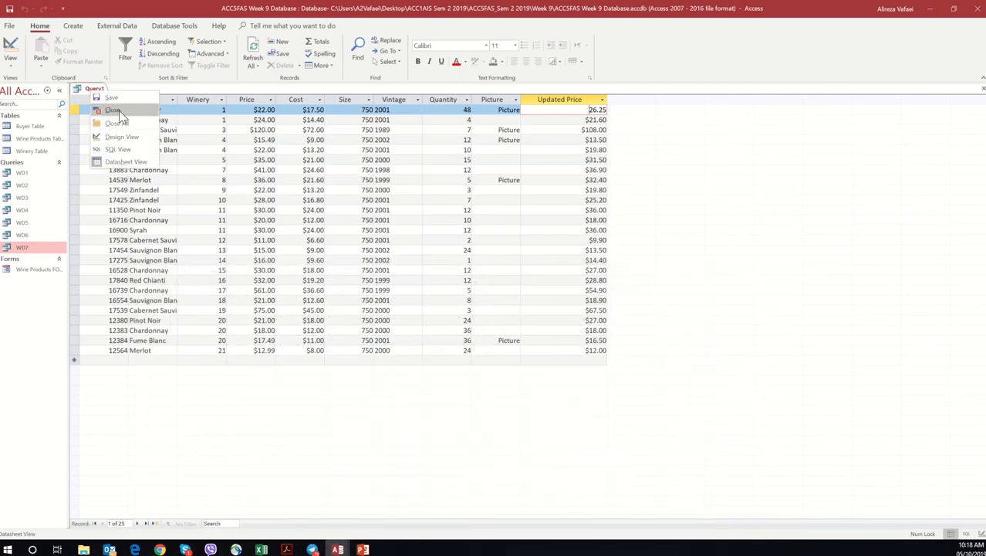
{"action": "left_click", "coordinate": [112, 99]}
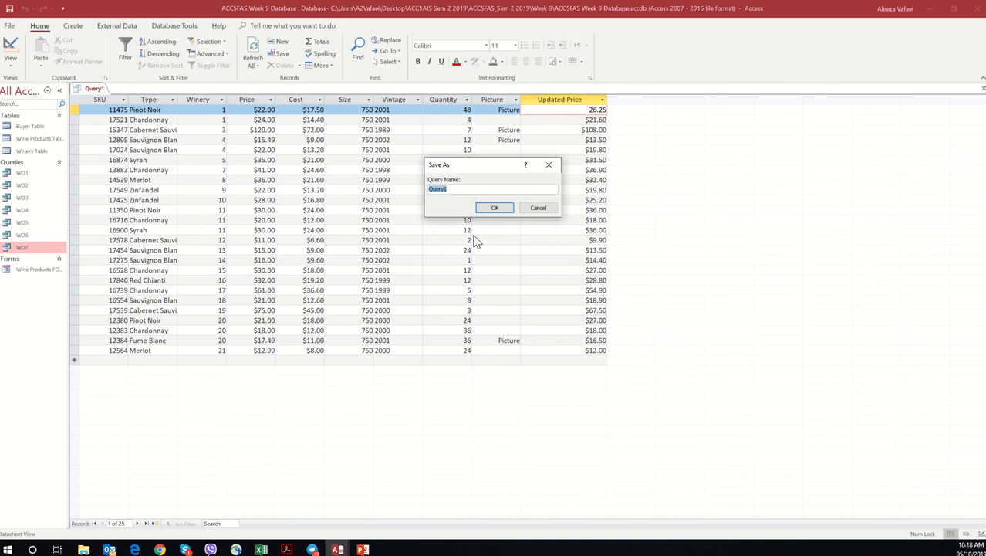
{"action": "type", "text": "WD8 2nd method"}
{"action": "left_click", "coordinate": [495, 208]}
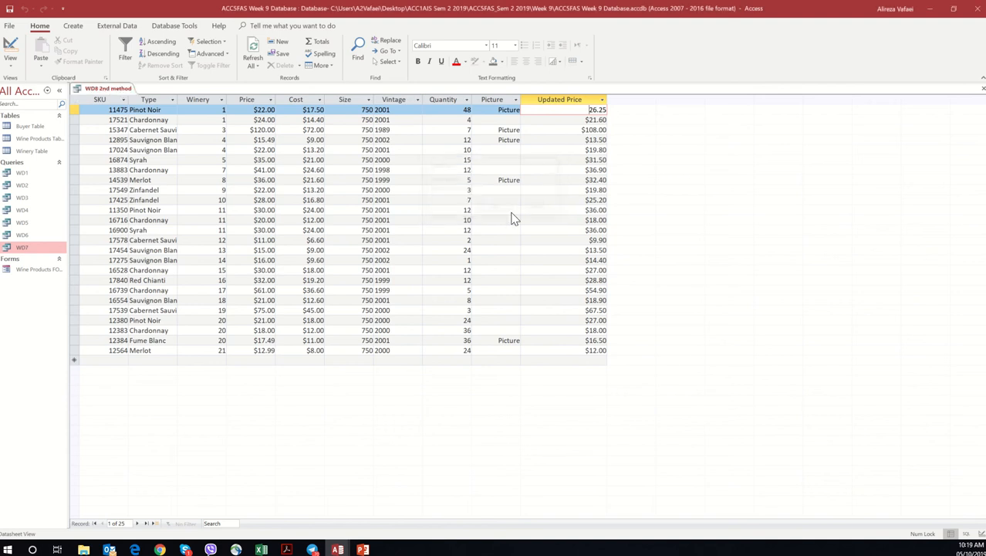
{"action": "right_click", "coordinate": [129, 89]}
{"action": "left_click", "coordinate": [141, 107]}
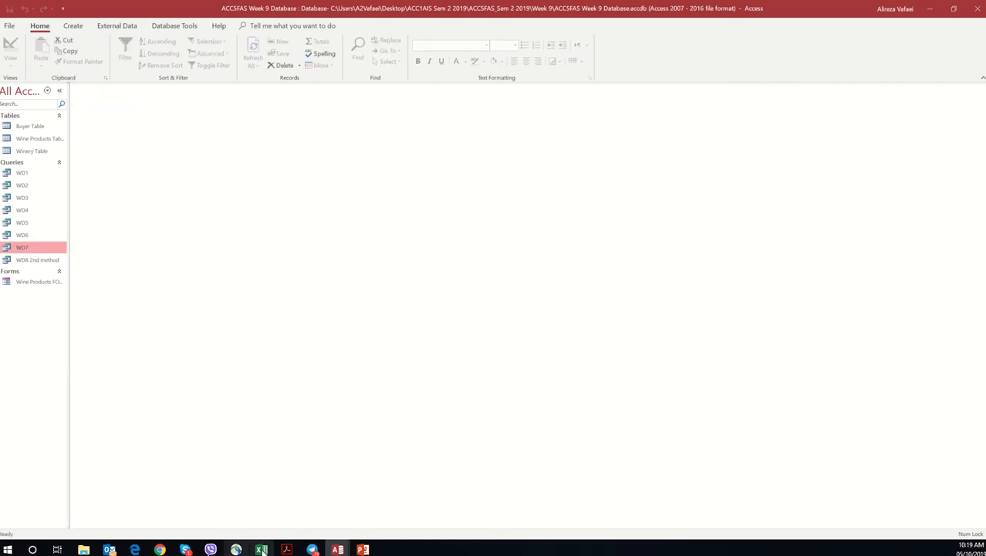
Step: Switch to the workshop PDF in Acrobat and read question h's table-copy instructions and question i's parameter query requirements
{"action": "left_click", "coordinate": [286, 549]}
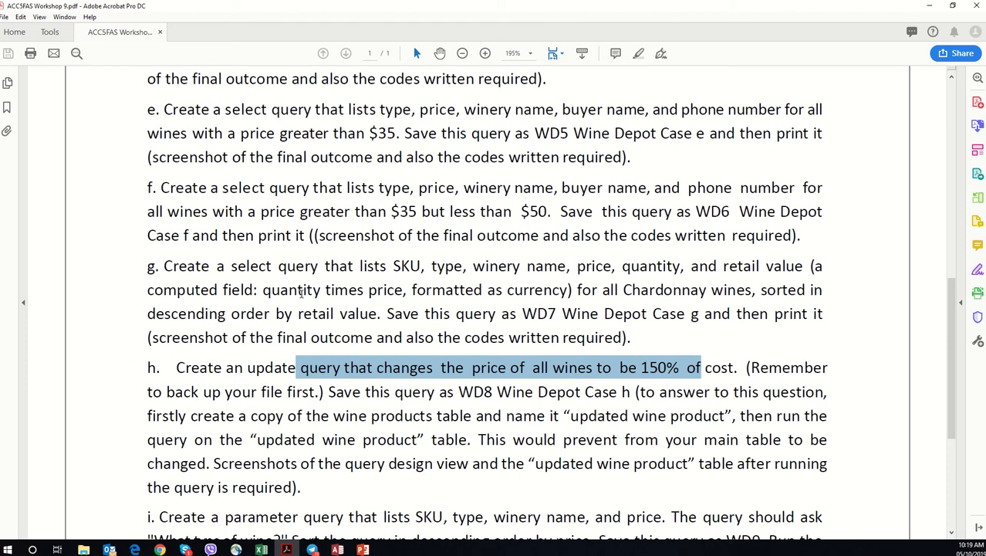
{"action": "scroll", "coordinate": [301, 309], "scroll_direction": "down", "scroll_amount": 1}
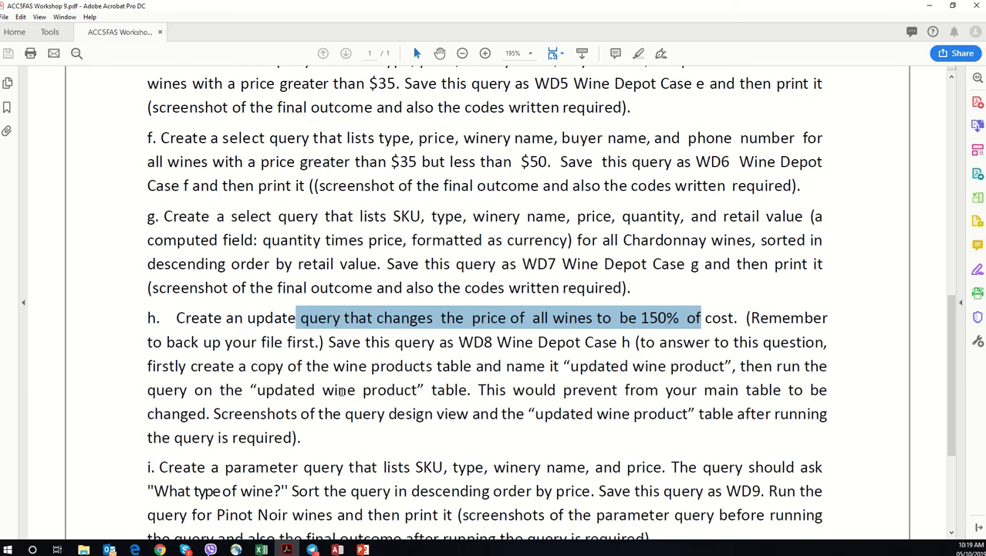
{"action": "scroll", "coordinate": [284, 361], "scroll_direction": "down", "scroll_amount": 1}
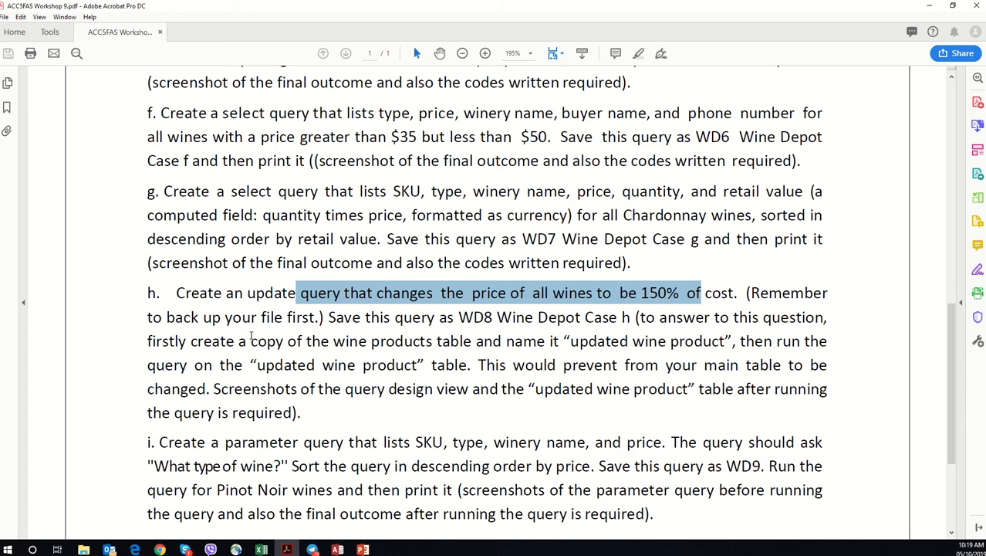
{"action": "left_click_drag", "start_coordinate": [361, 318], "coordinate": [653, 301]}
{"action": "left_click", "coordinate": [654, 317]}
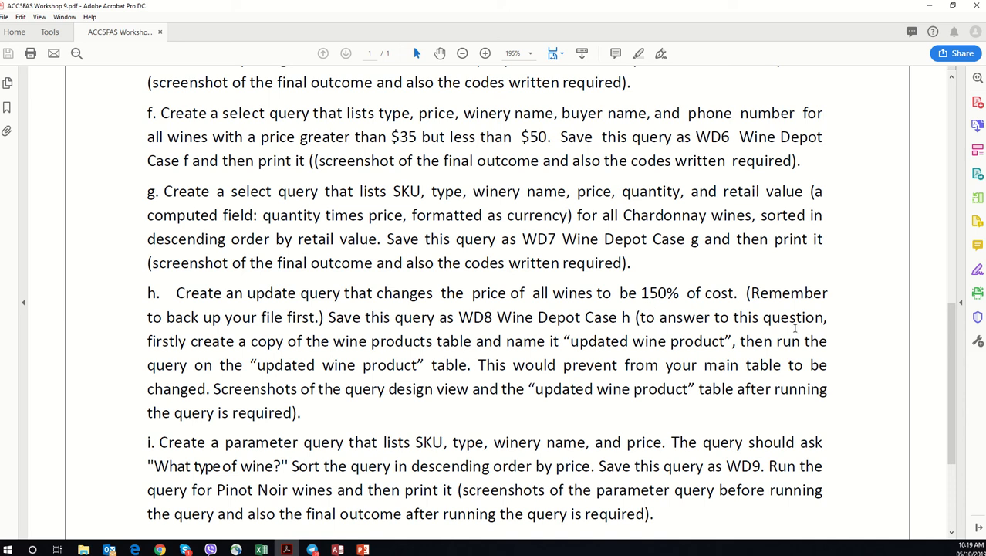
{"action": "left_click_drag", "start_coordinate": [641, 317], "coordinate": [770, 318]}
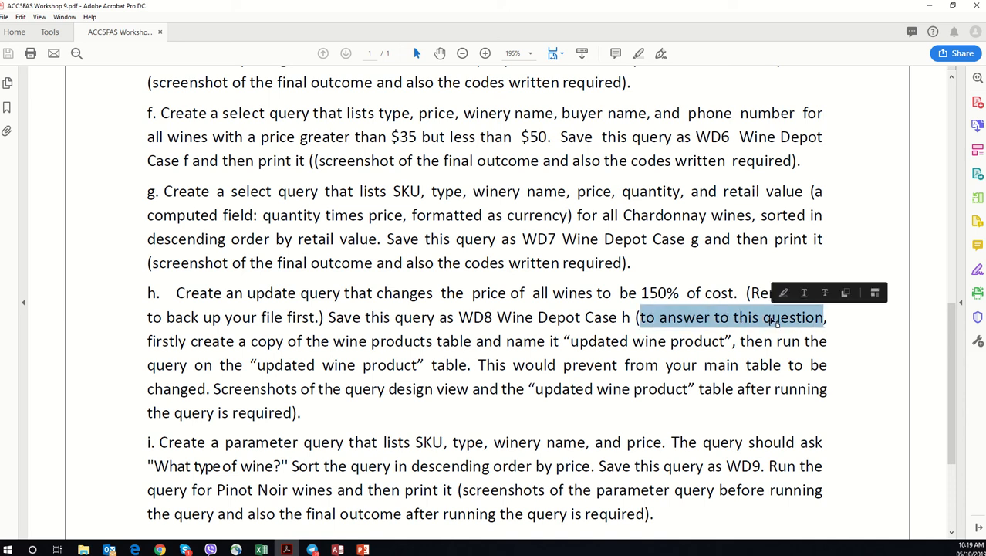
{"action": "left_click", "coordinate": [769, 318]}
{"action": "left_click_drag", "start_coordinate": [154, 341], "coordinate": [714, 345]}
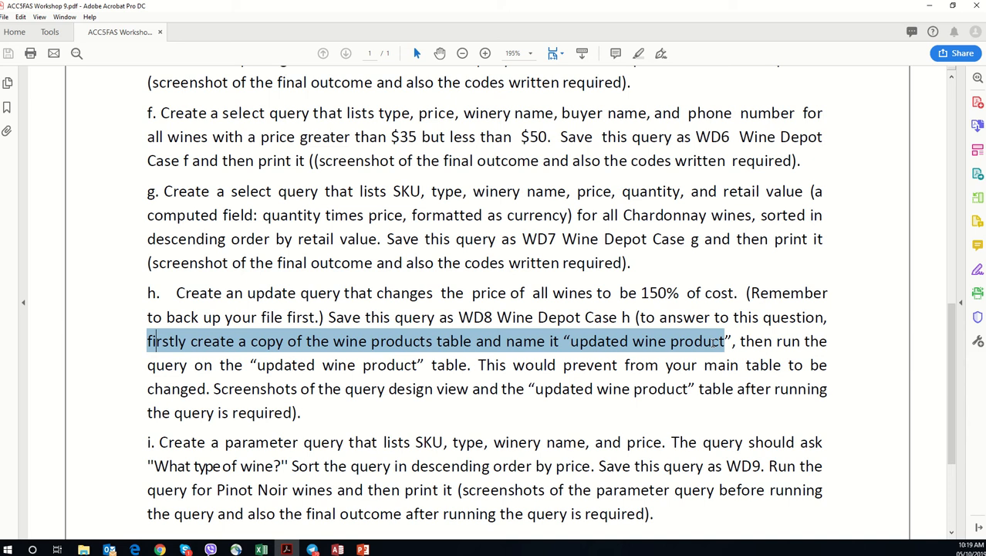
{"action": "left_click_drag", "start_coordinate": [151, 366], "coordinate": [723, 377]}
{"action": "scroll", "coordinate": [556, 363], "scroll_direction": "down", "scroll_amount": 1}
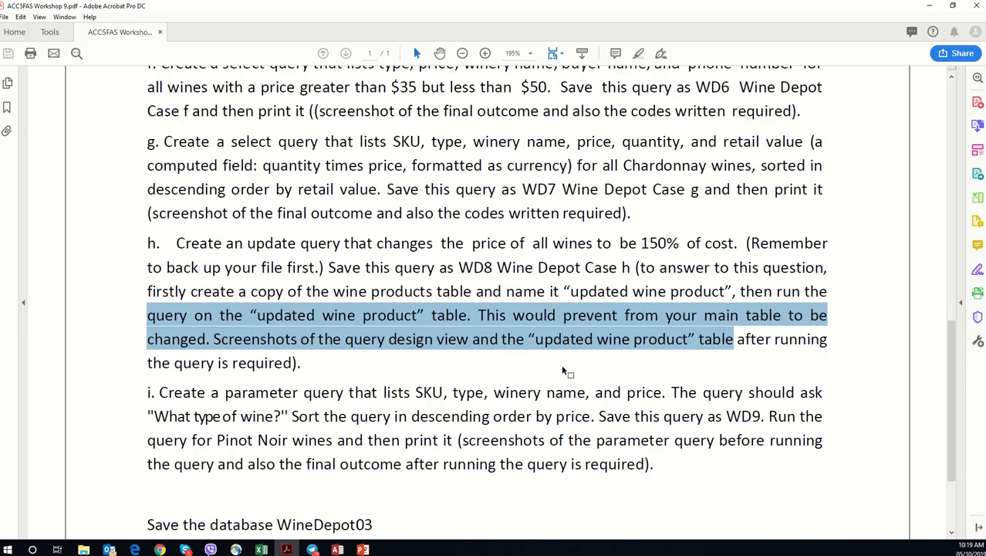
{"action": "scroll", "coordinate": [543, 366], "scroll_direction": "down", "scroll_amount": 1}
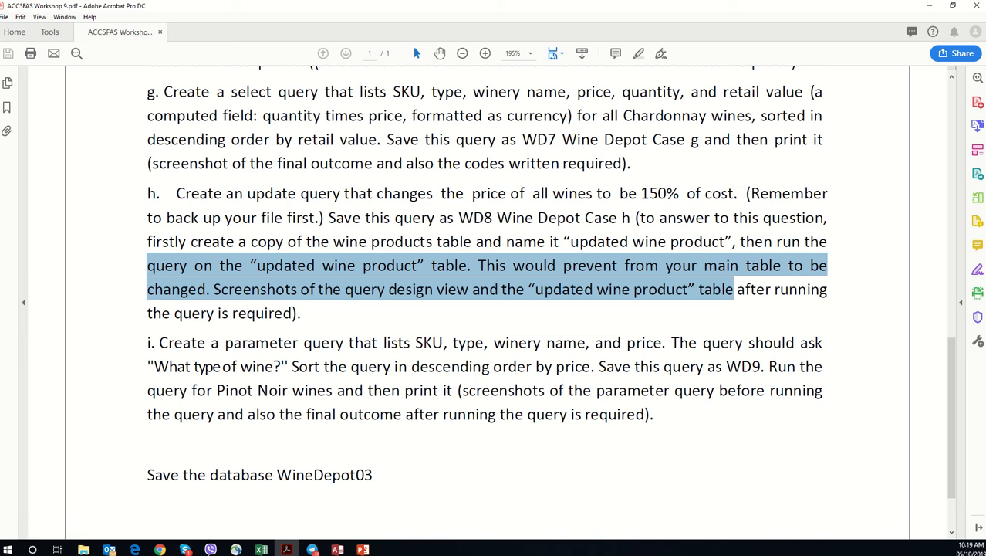
Step: Switch back to the Week 9 database in Access and start a query design with the Buyer, Wine Products and Winery tables
{"action": "key", "text": "alt+Tab"}
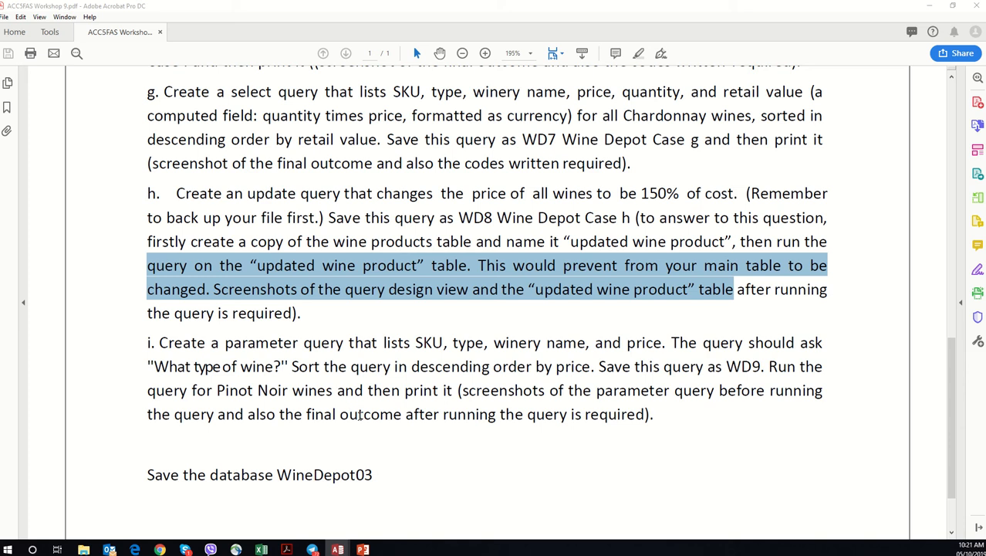
{"action": "mouse_move", "coordinate": [345, 549]}
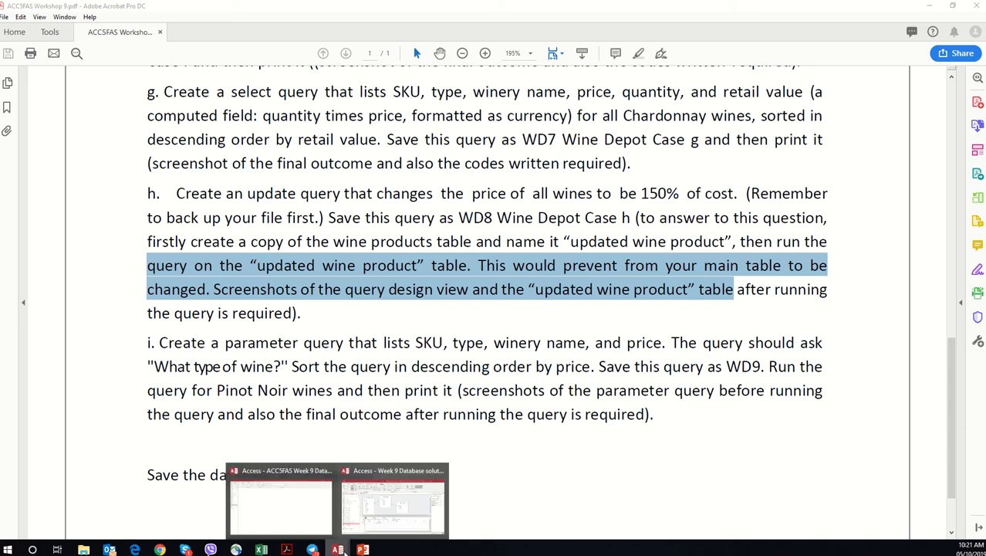
{"action": "left_click", "coordinate": [291, 497]}
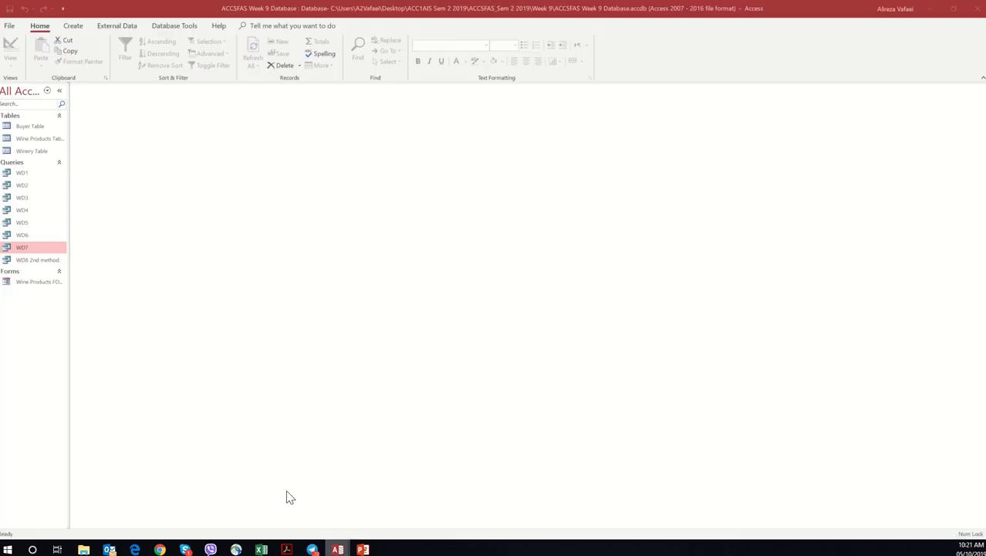
{"action": "left_click", "coordinate": [84, 31]}
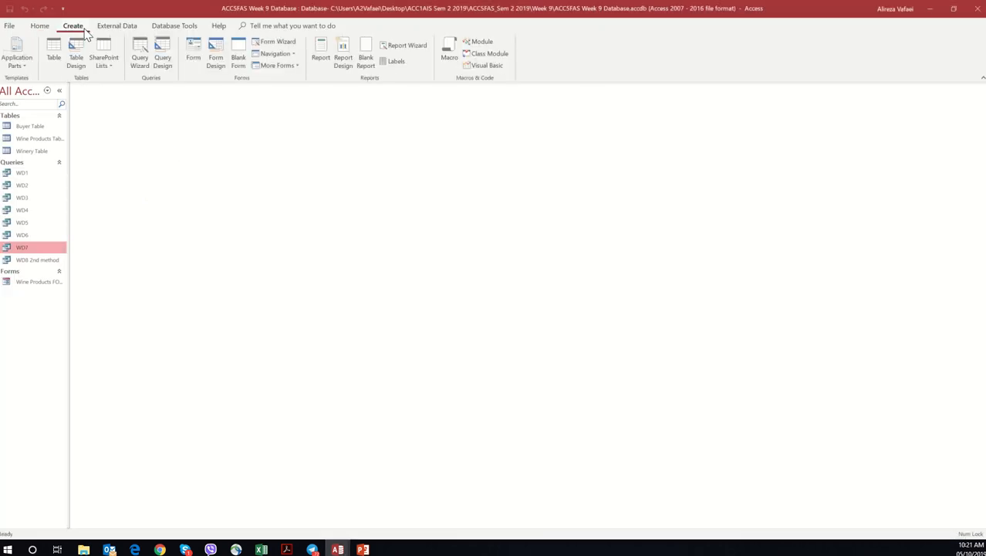
{"action": "left_click", "coordinate": [160, 66]}
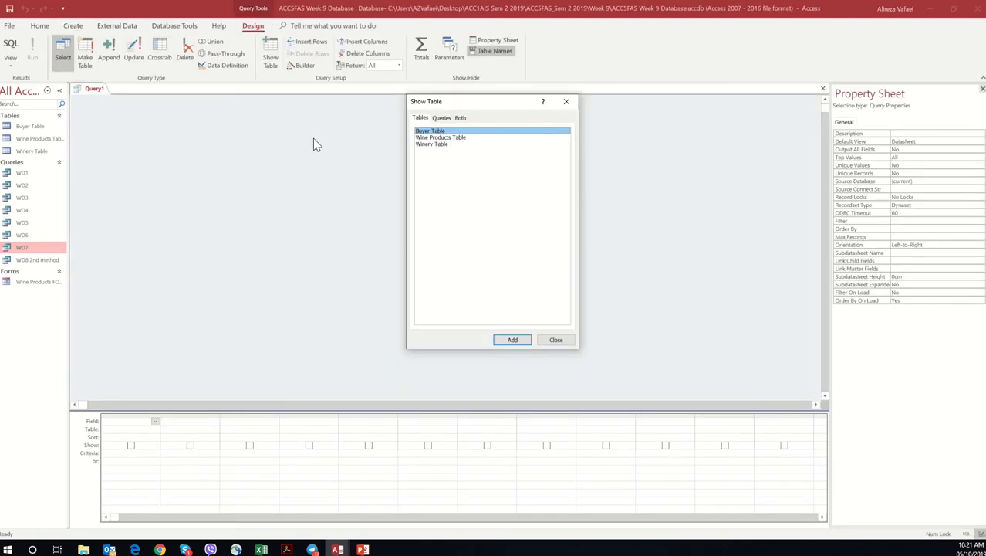
{"action": "double_click", "coordinate": [439, 131]}
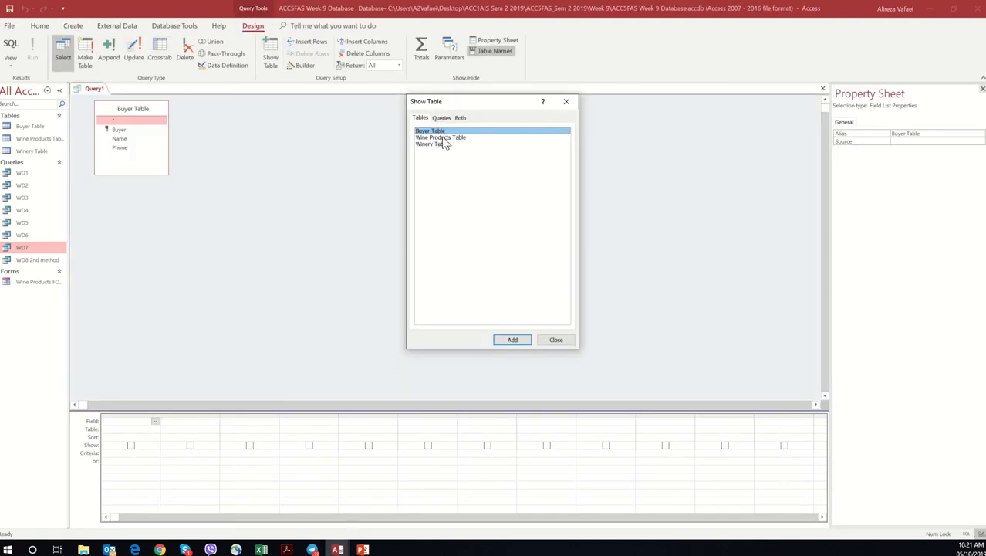
{"action": "double_click", "coordinate": [442, 138]}
{"action": "double_click", "coordinate": [440, 146]}
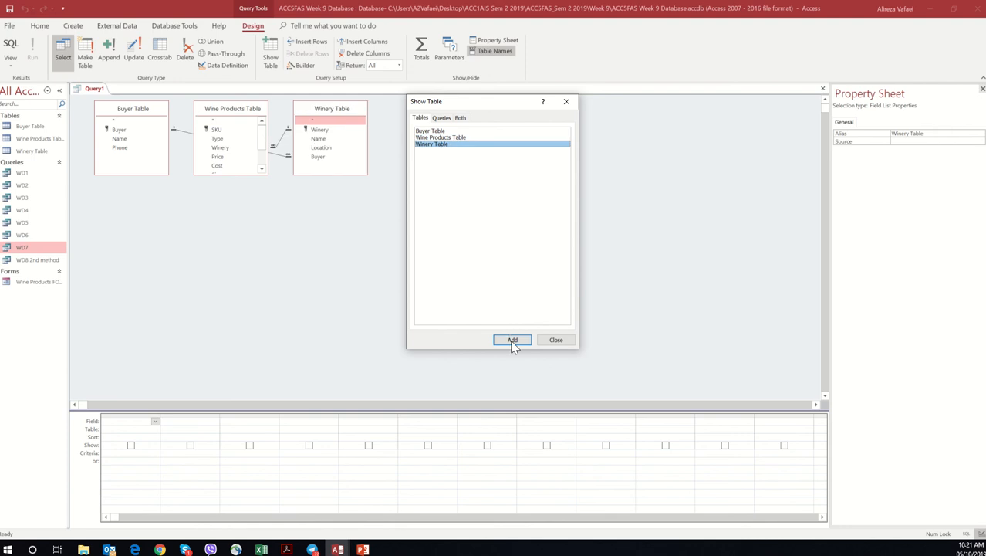
{"action": "left_click", "coordinate": [552, 341]}
Step: Spread out the Buyer and Wine Products tables in the query design and enlarge Wine Products Table to show all its fields
{"action": "left_click_drag", "start_coordinate": [157, 108], "coordinate": [515, 251]}
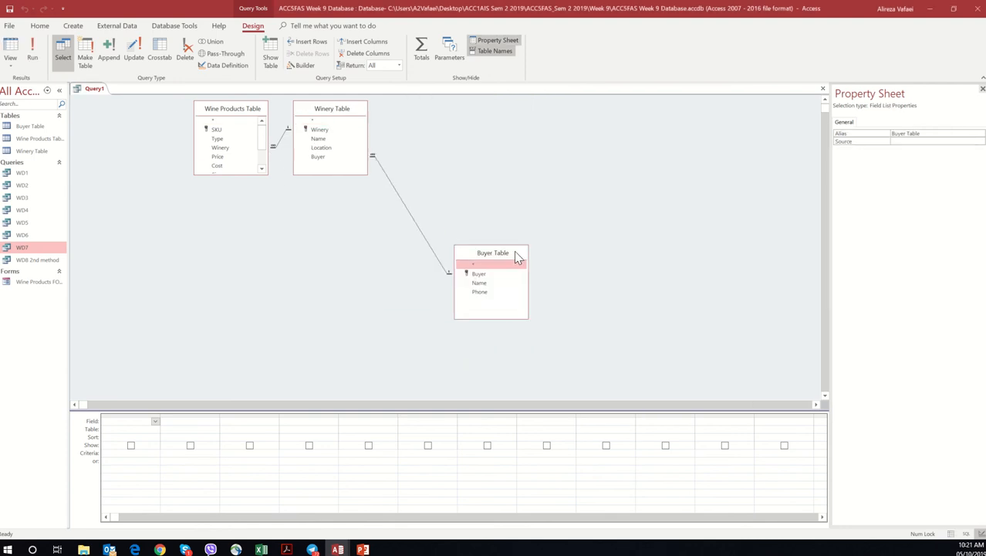
{"action": "left_click_drag", "start_coordinate": [238, 113], "coordinate": [166, 186]}
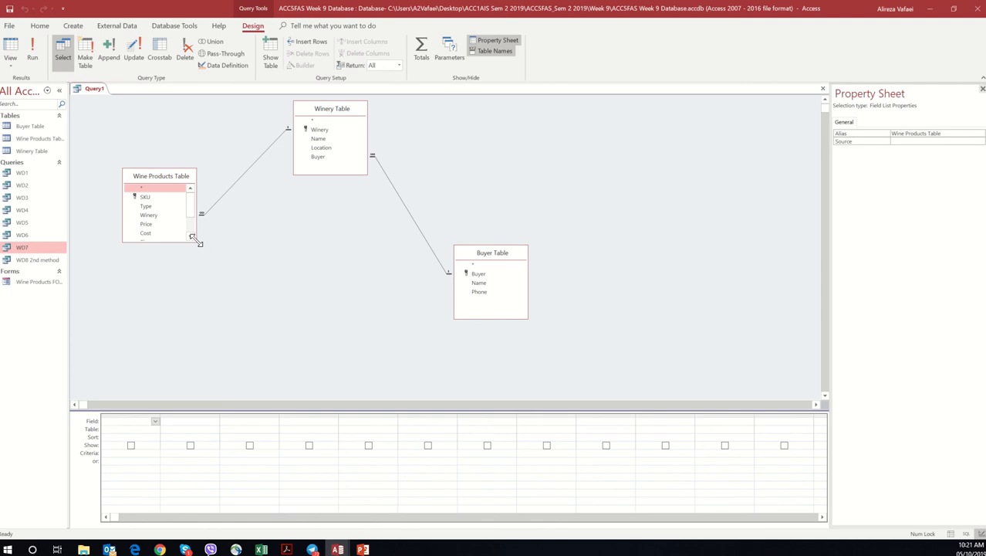
{"action": "left_click_drag", "start_coordinate": [196, 241], "coordinate": [207, 322]}
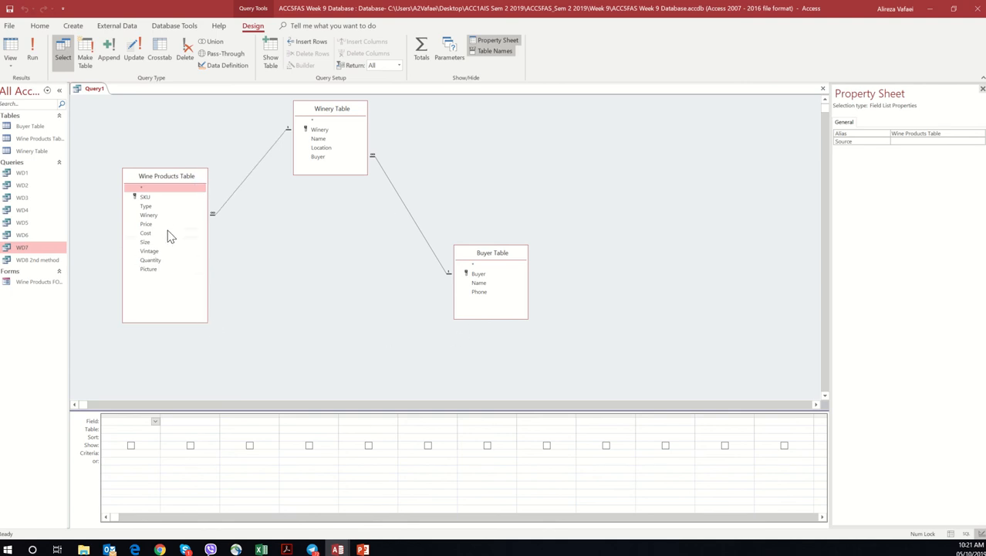
Step: Check question i in the workshop PDF in Acrobat, return to Access, and add SKU and Type from Wine Products Table to the query
{"action": "left_click", "coordinate": [286, 549]}
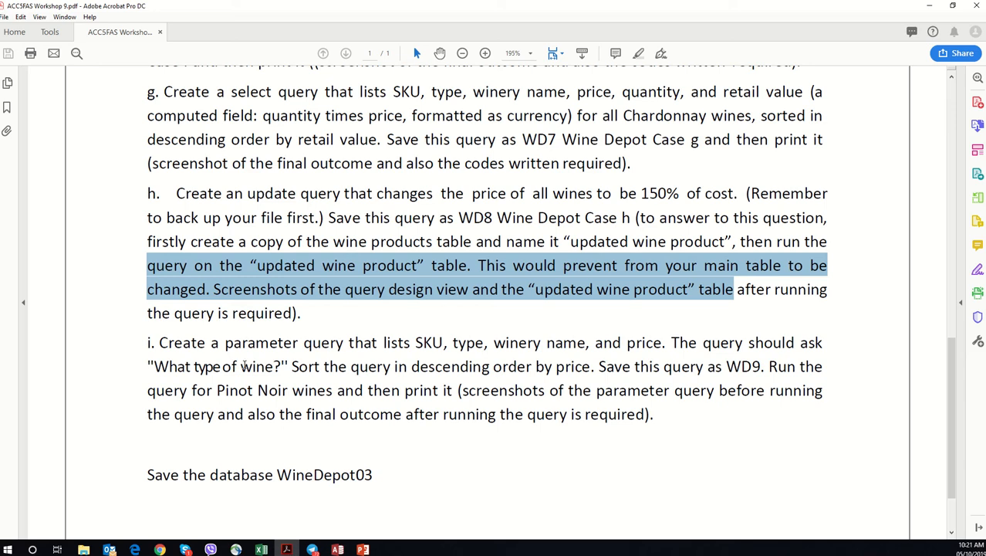
{"action": "left_click_drag", "start_coordinate": [158, 343], "coordinate": [490, 367]}
{"action": "left_click", "coordinate": [455, 366]}
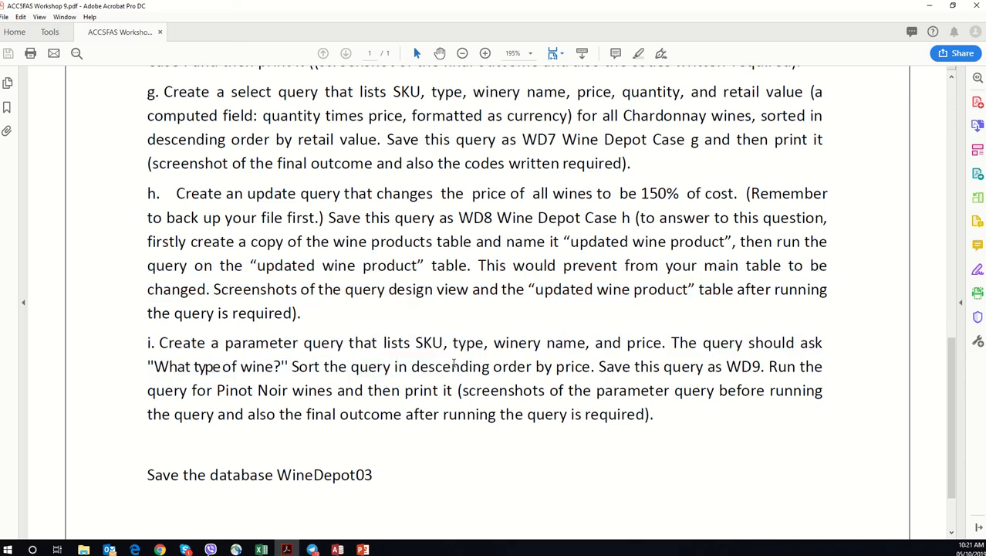
{"action": "left_click", "coordinate": [930, 6]}
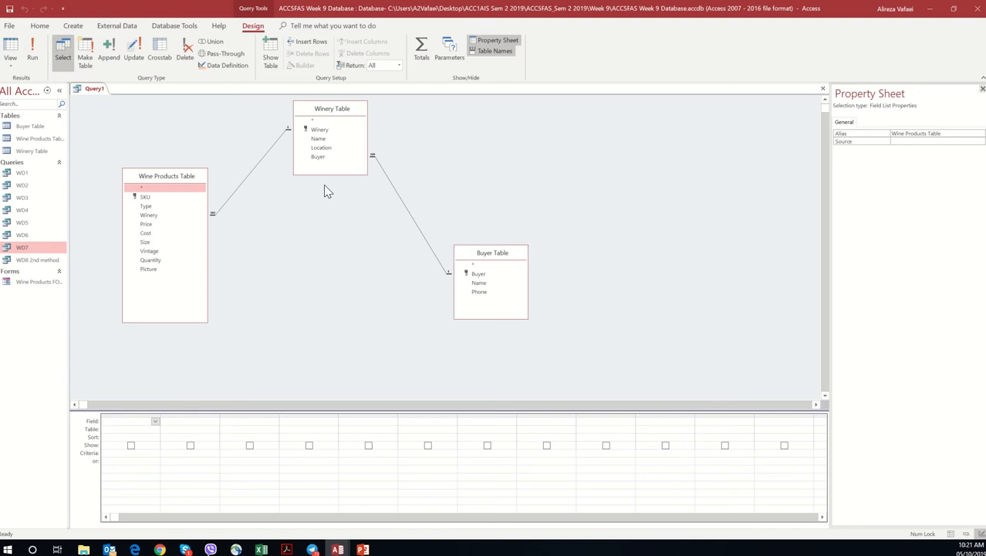
{"action": "double_click", "coordinate": [176, 198]}
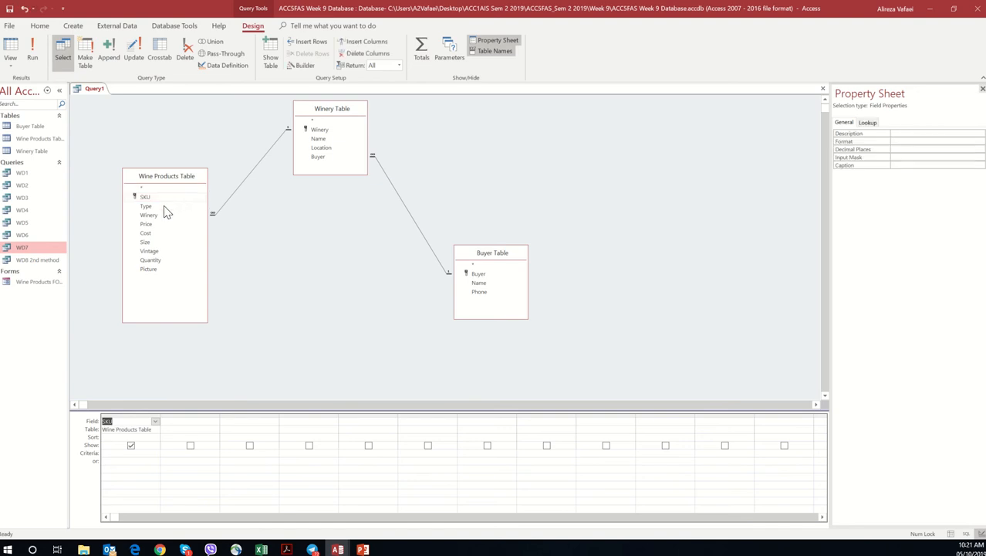
{"action": "double_click", "coordinate": [161, 208]}
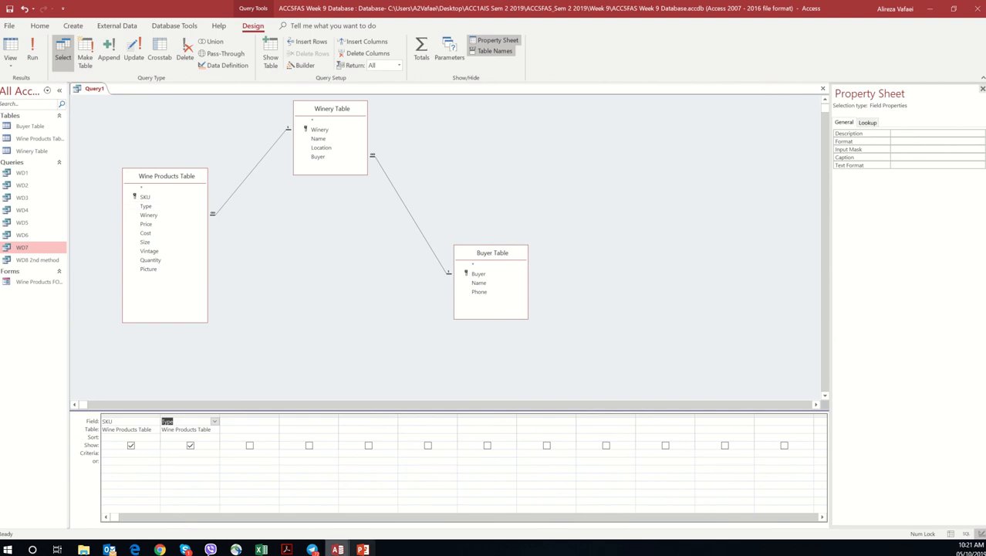
Step: Recheck question i in the PDF and add Winery from Winery Table and Price from Wine Products Table to the Access query
{"action": "left_click", "coordinate": [287, 550]}
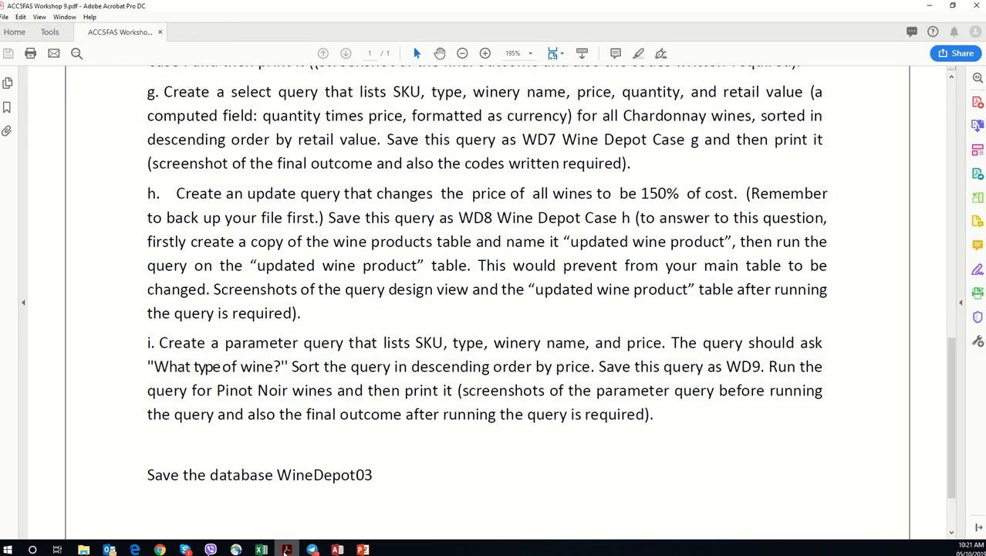
{"action": "left_click", "coordinate": [287, 550]}
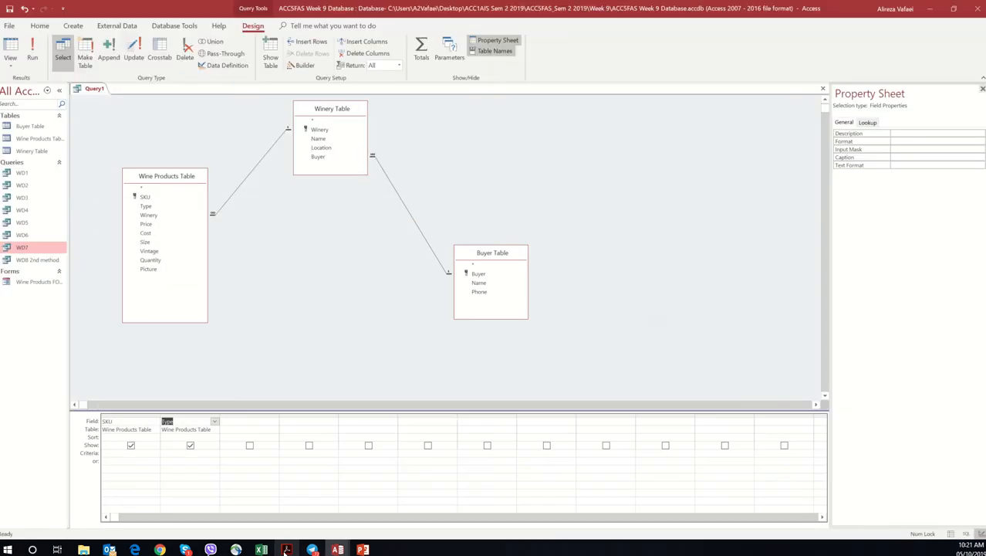
{"action": "double_click", "coordinate": [332, 129]}
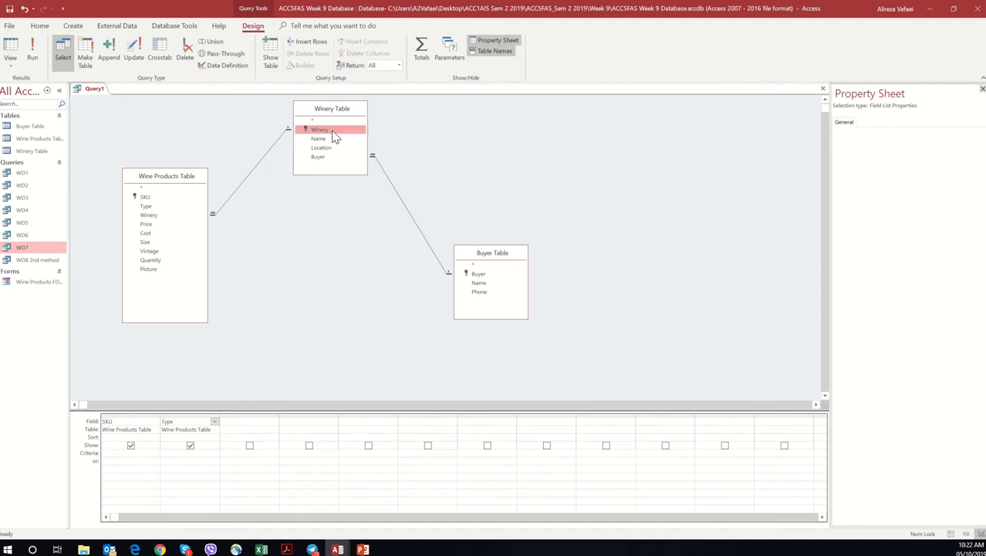
{"action": "left_click", "coordinate": [286, 549]}
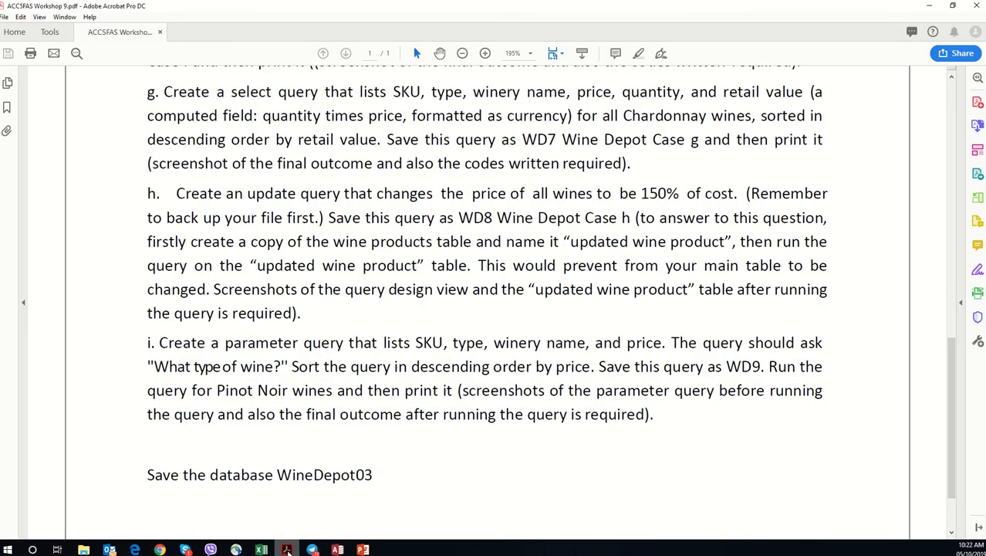
{"action": "left_click", "coordinate": [287, 550]}
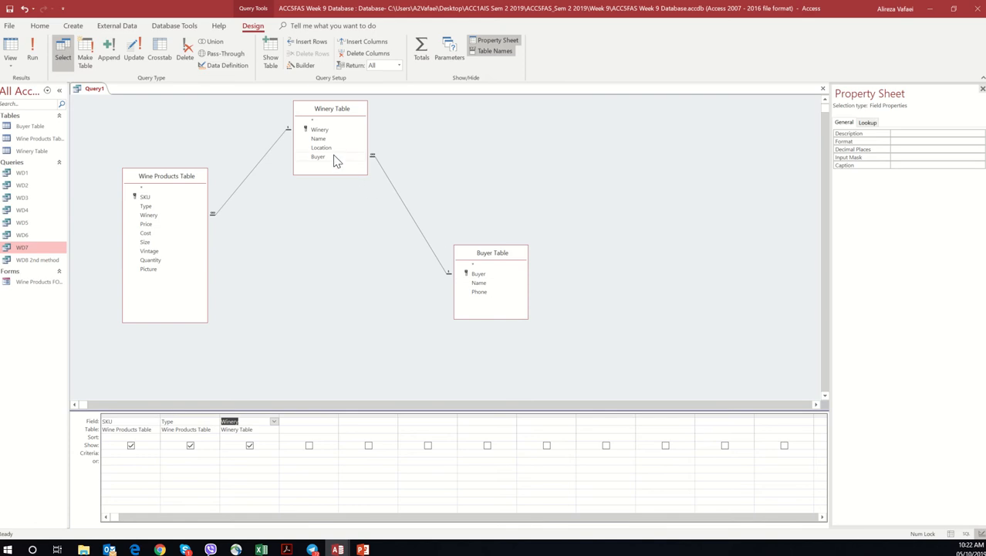
{"action": "left_click", "coordinate": [158, 225]}
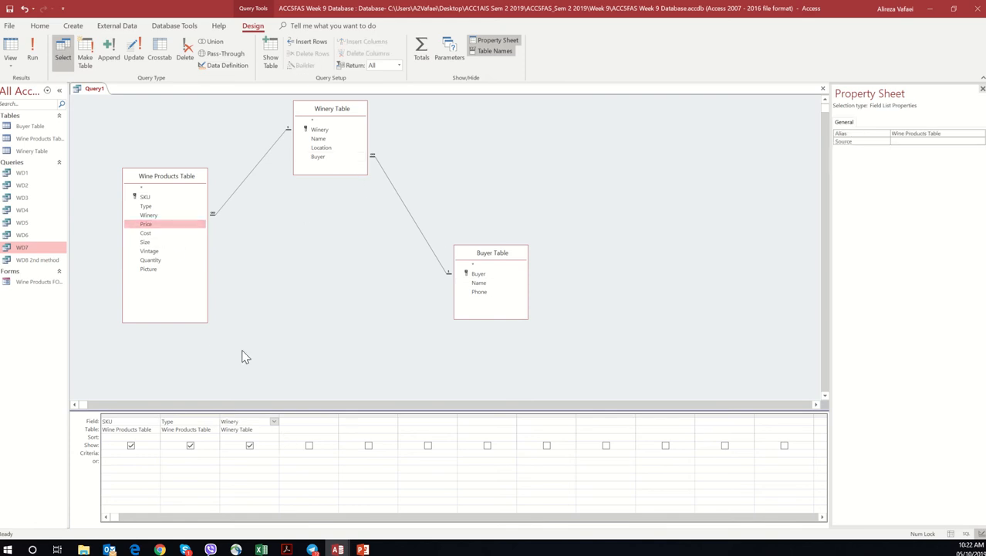
{"action": "double_click", "coordinate": [155, 224]}
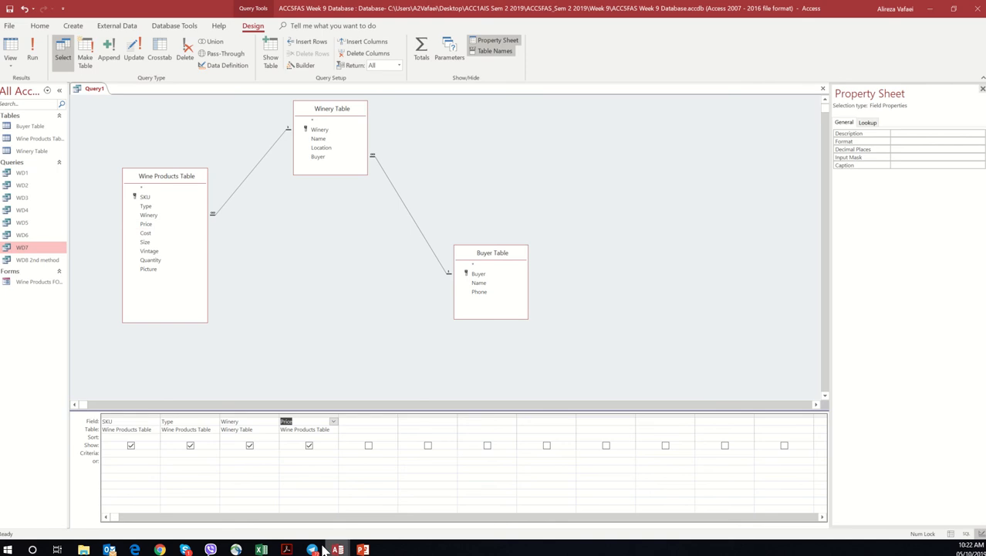
Step: Check the prompt wording in the PDF and set the Type criterion in the Access query to [what type of wine?]
{"action": "left_click", "coordinate": [287, 549]}
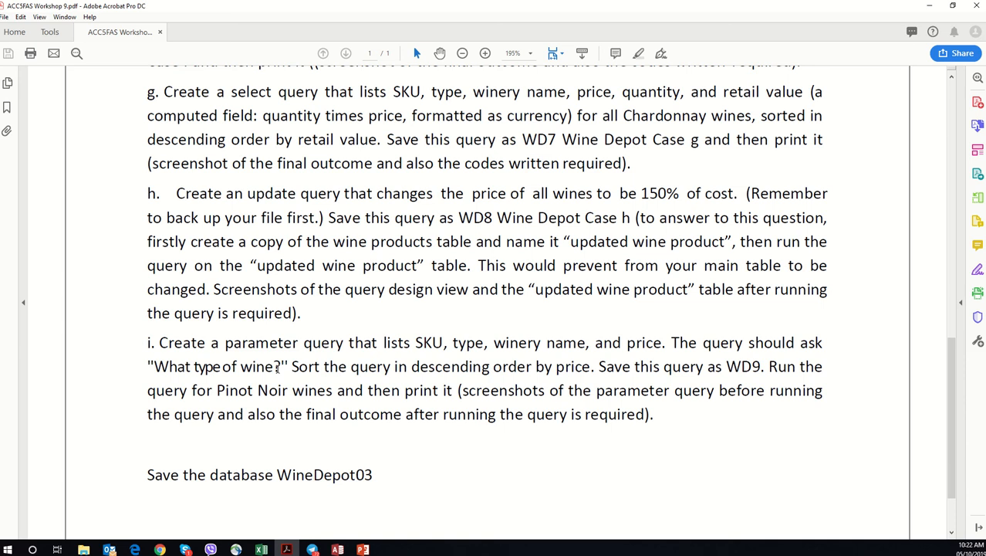
{"action": "left_click", "coordinate": [928, 6]}
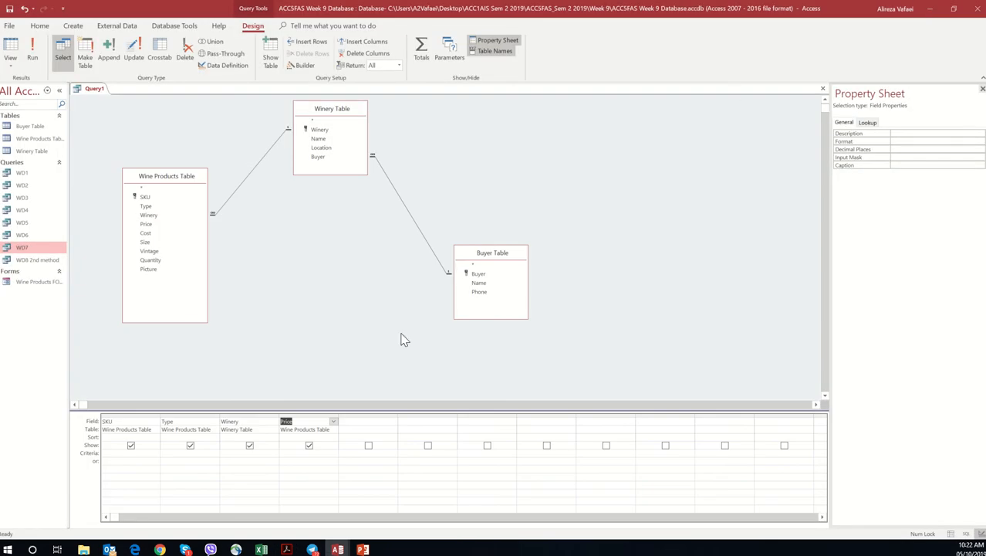
{"action": "left_click", "coordinate": [168, 454]}
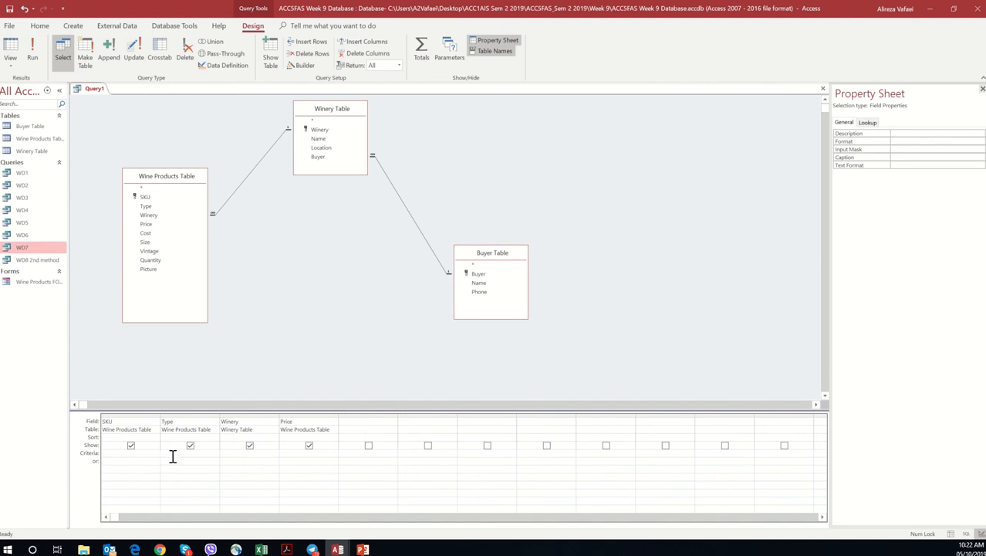
{"action": "type", "text": "[what type of wine"}
{"action": "type", "text": "?]"}
{"action": "mouse_move", "coordinate": [379, 548]}
{"action": "key", "text": "Delete"}
{"action": "type", "text": "["}
Step: Check the sort requirement in the PDF and sort the Access query's Price field in descending order
{"action": "left_click", "coordinate": [287, 549]}
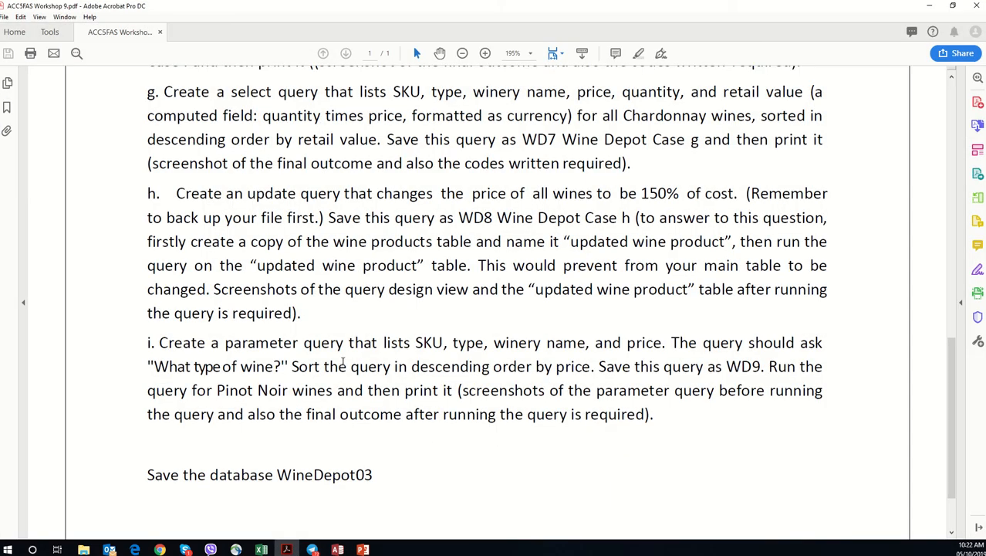
{"action": "left_click_drag", "start_coordinate": [324, 367], "coordinate": [553, 368]}
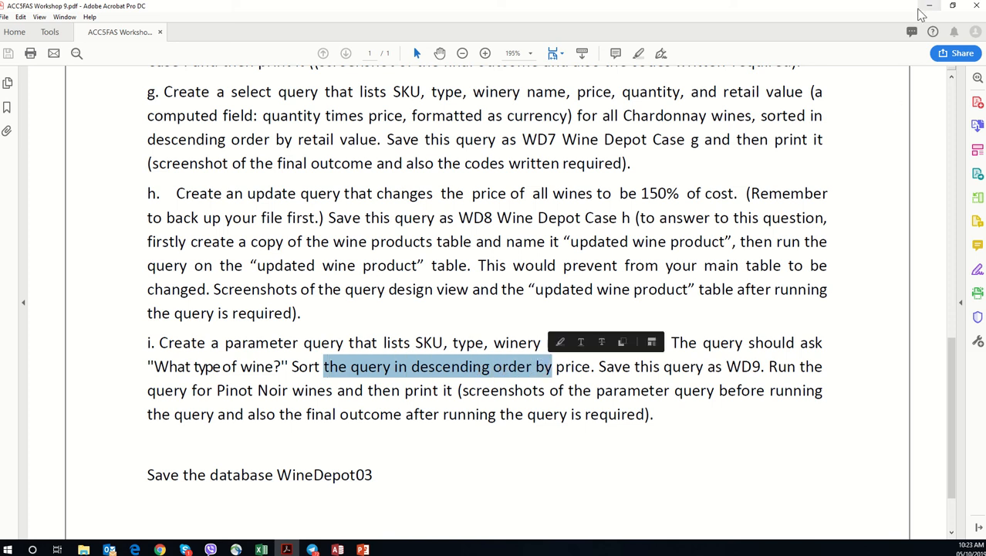
{"action": "left_click", "coordinate": [930, 6]}
{"action": "left_click", "coordinate": [318, 454]}
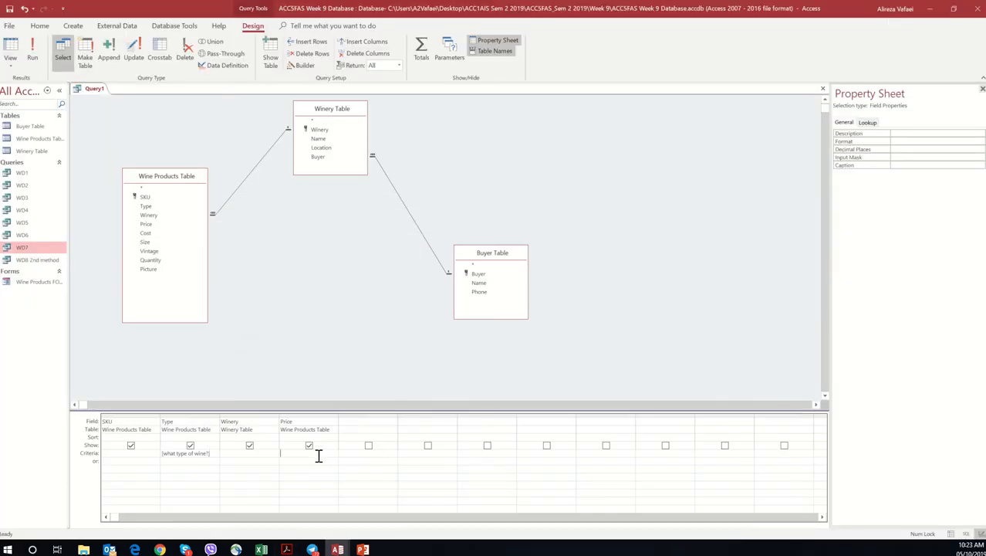
{"action": "left_click", "coordinate": [293, 437]}
{"action": "left_click", "coordinate": [334, 437]}
{"action": "left_click", "coordinate": [309, 453]}
{"action": "left_click", "coordinate": [317, 438]}
{"action": "left_click", "coordinate": [317, 454]}
Step: Run the parameter query in Access with Pinot Noir, copied from question i in the workshop PDF, as the wine type
{"action": "left_click", "coordinate": [287, 548]}
{"action": "left_click", "coordinate": [288, 548]}
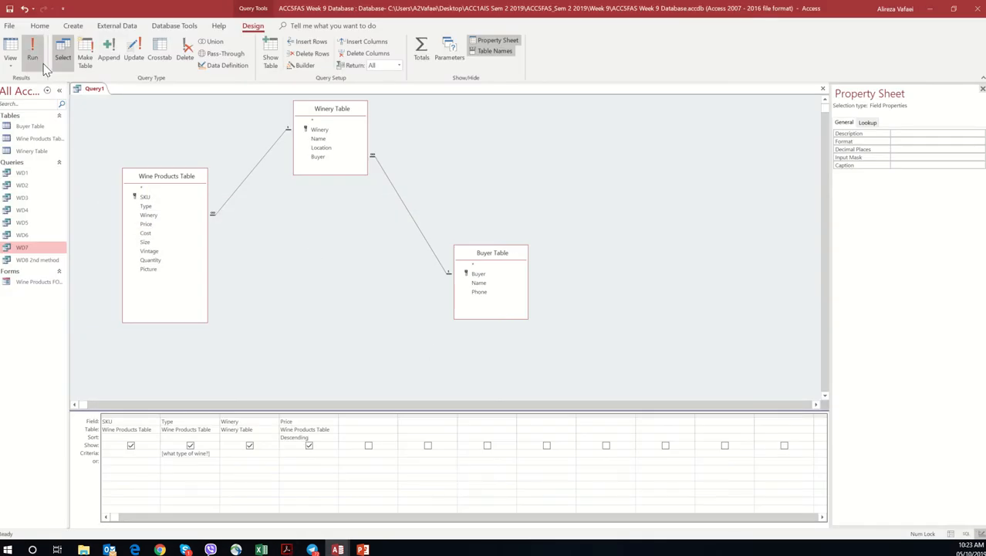
{"action": "left_click", "coordinate": [32, 56]}
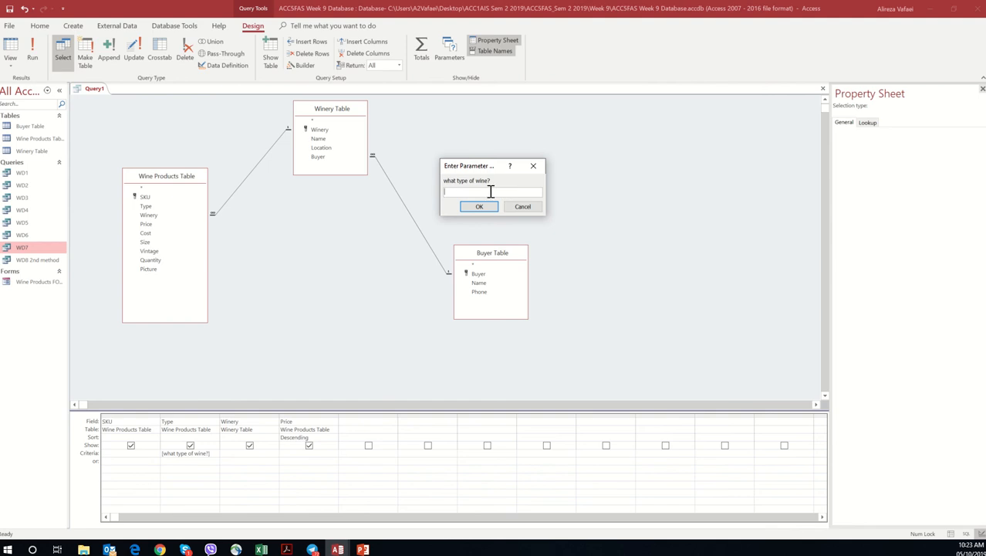
{"action": "left_click", "coordinate": [287, 549]}
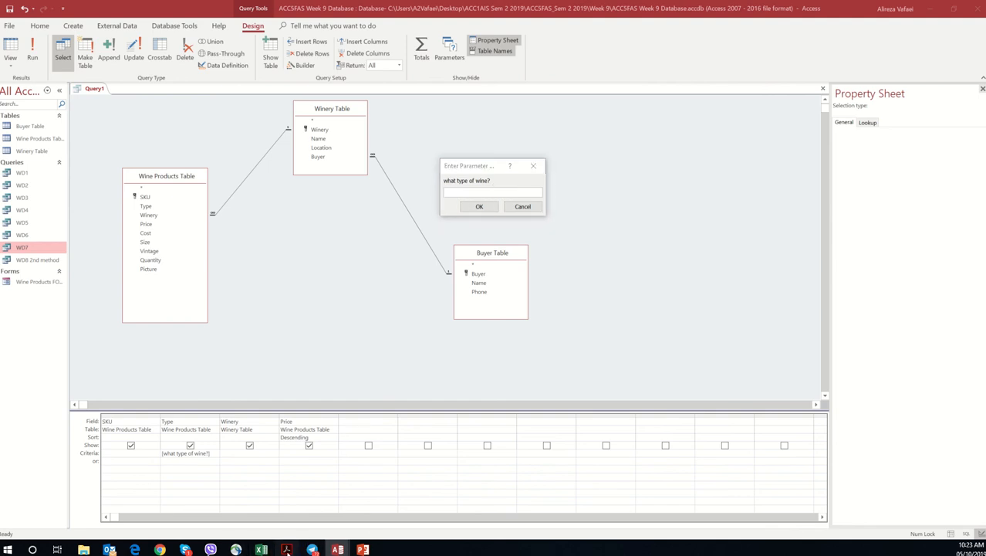
{"action": "left_click", "coordinate": [500, 367]}
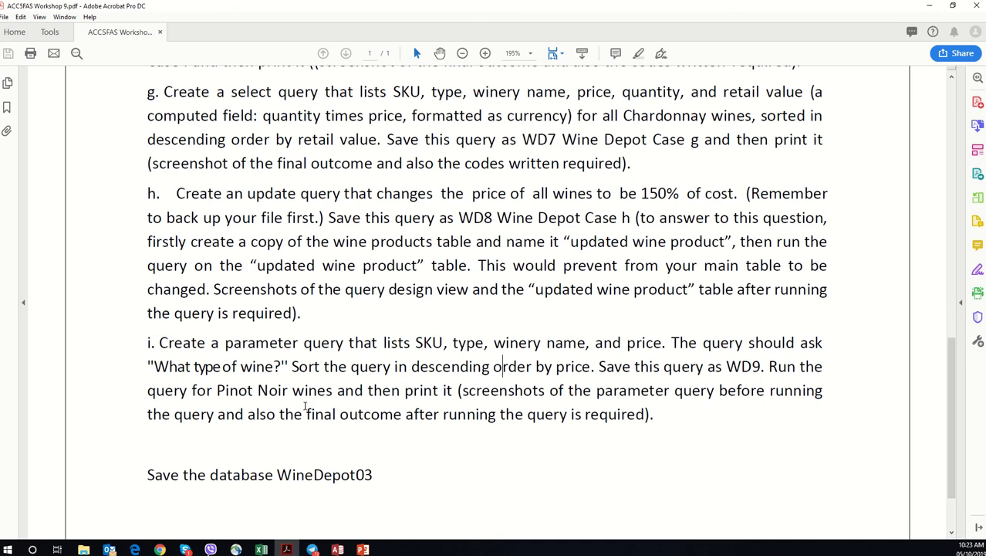
{"action": "left_click_drag", "start_coordinate": [218, 391], "coordinate": [280, 391]}
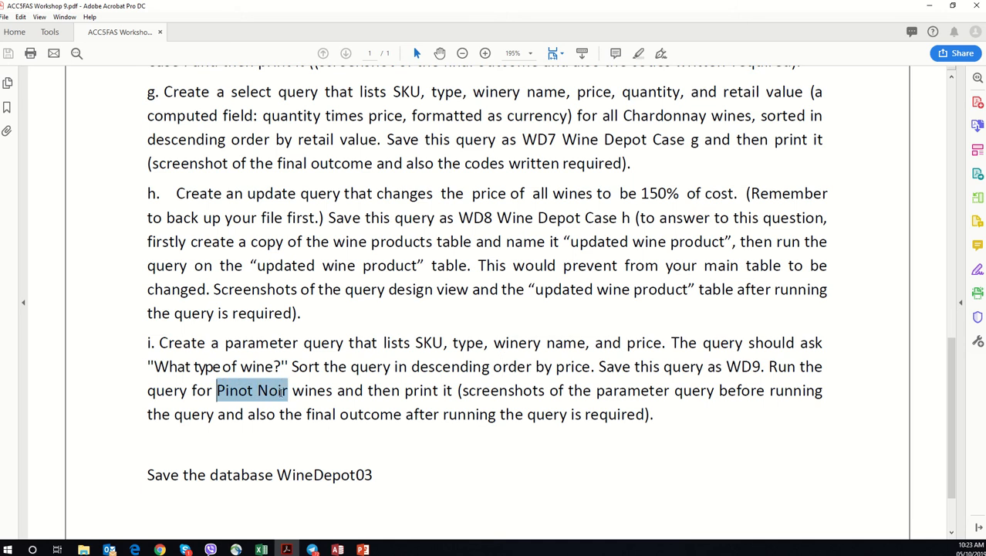
{"action": "right_click", "coordinate": [281, 391]}
{"action": "left_click", "coordinate": [289, 214]}
{"action": "left_click", "coordinate": [930, 6]}
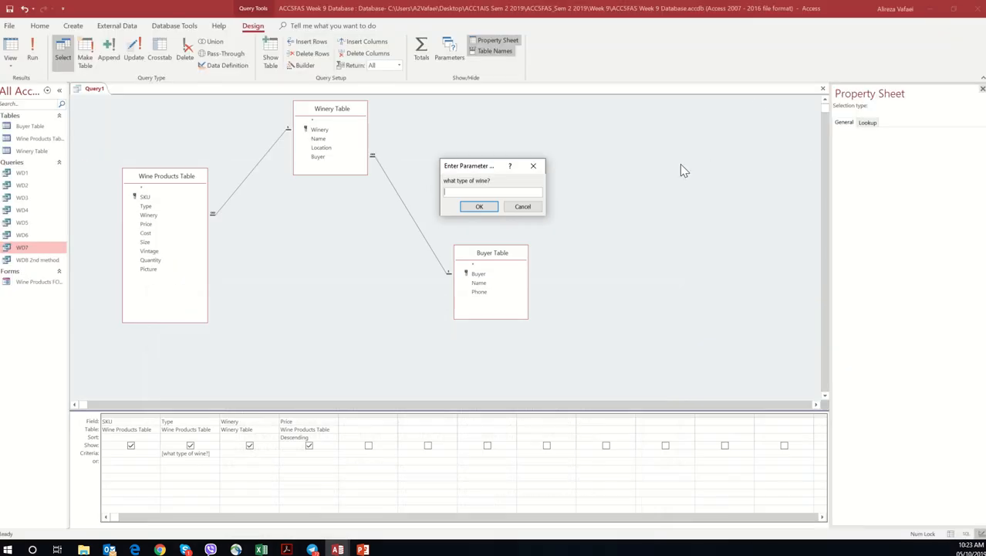
{"action": "right_click", "coordinate": [480, 193]}
{"action": "left_click", "coordinate": [500, 224]}
{"action": "left_click", "coordinate": [478, 209]}
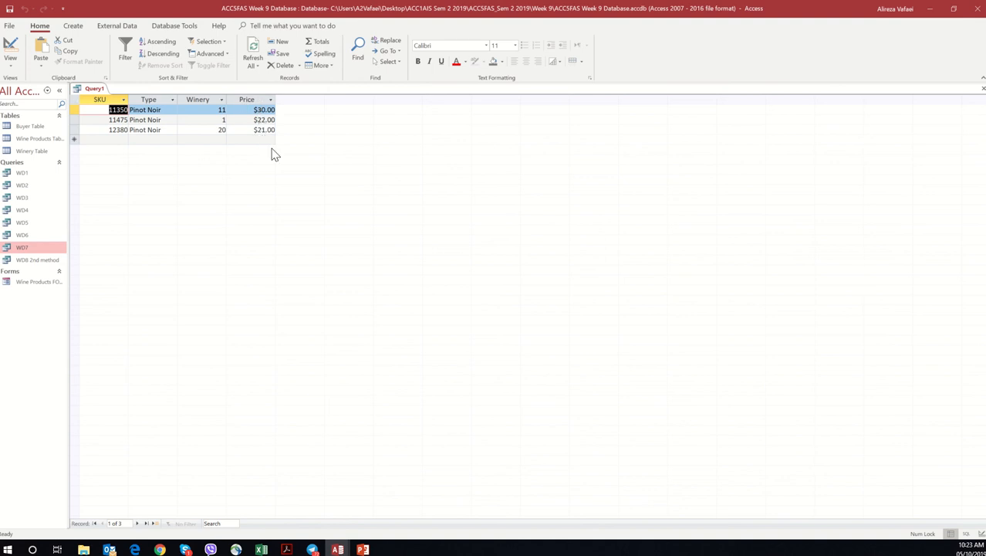
Step: Save the parameter query as WD9
{"action": "right_click", "coordinate": [96, 94]}
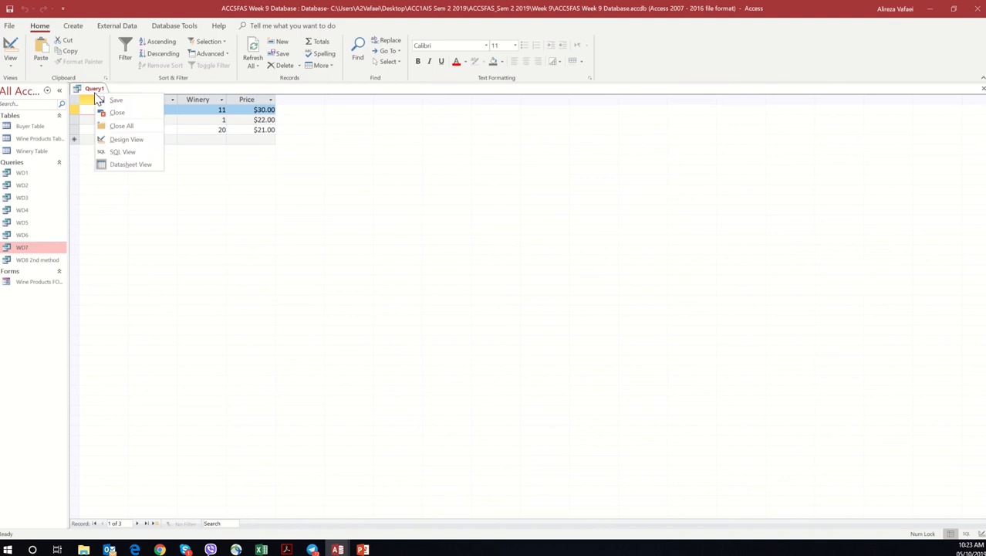
{"action": "left_click", "coordinate": [108, 103]}
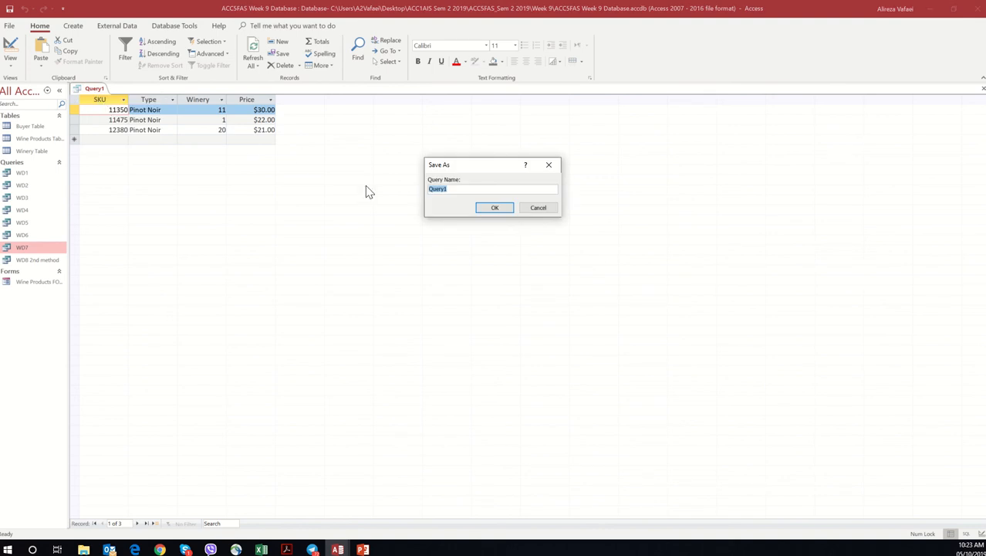
{"action": "type", "text": "WD9"}
{"action": "left_click", "coordinate": [503, 209]}
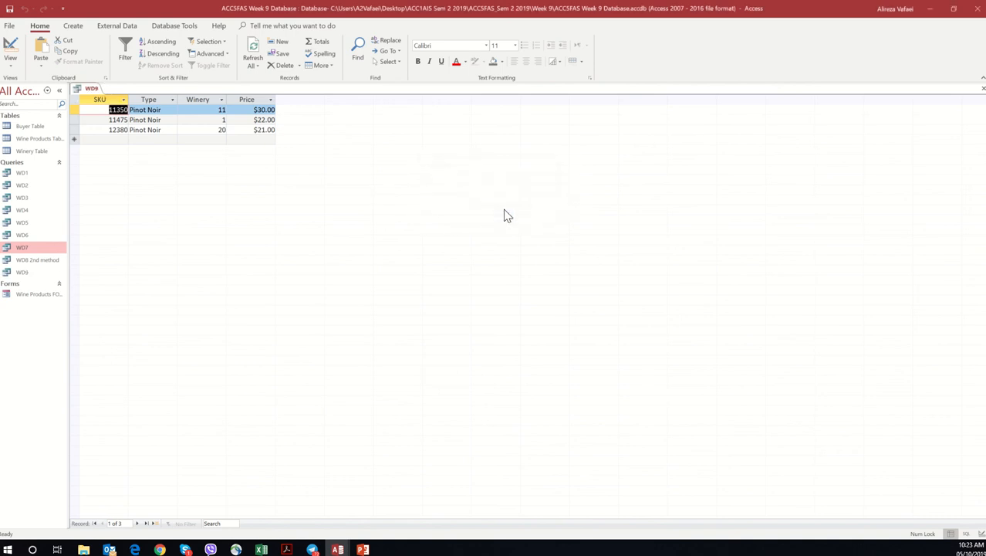
Step: Return WD9 to Design View and run it again with Fume Blanc as the wine type
{"action": "left_click", "coordinate": [10, 67]}
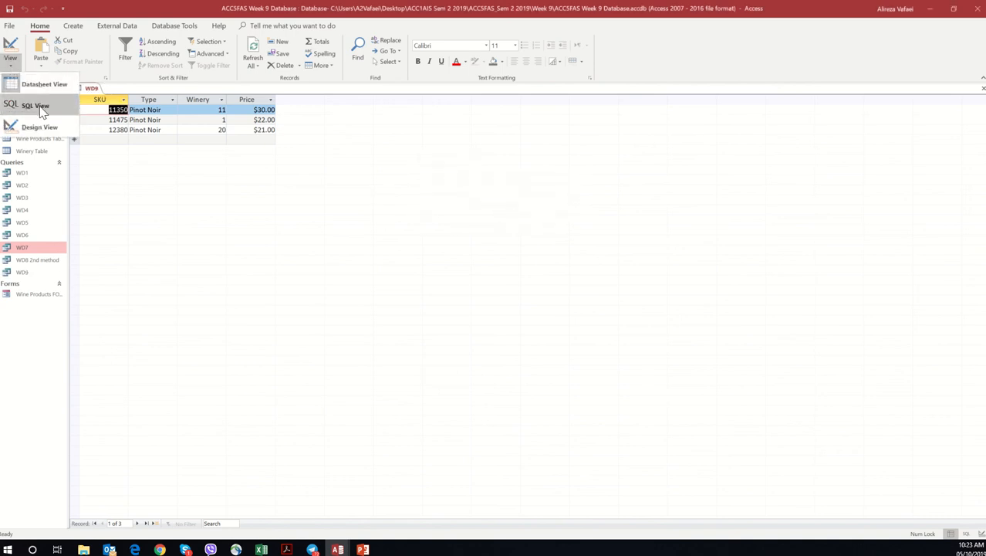
{"action": "left_click", "coordinate": [38, 120]}
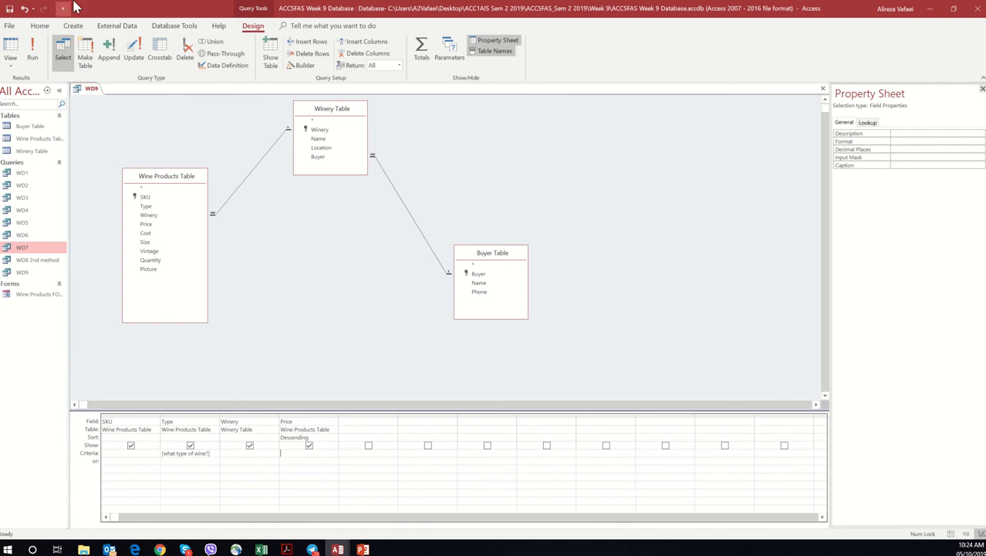
{"action": "left_click", "coordinate": [32, 51]}
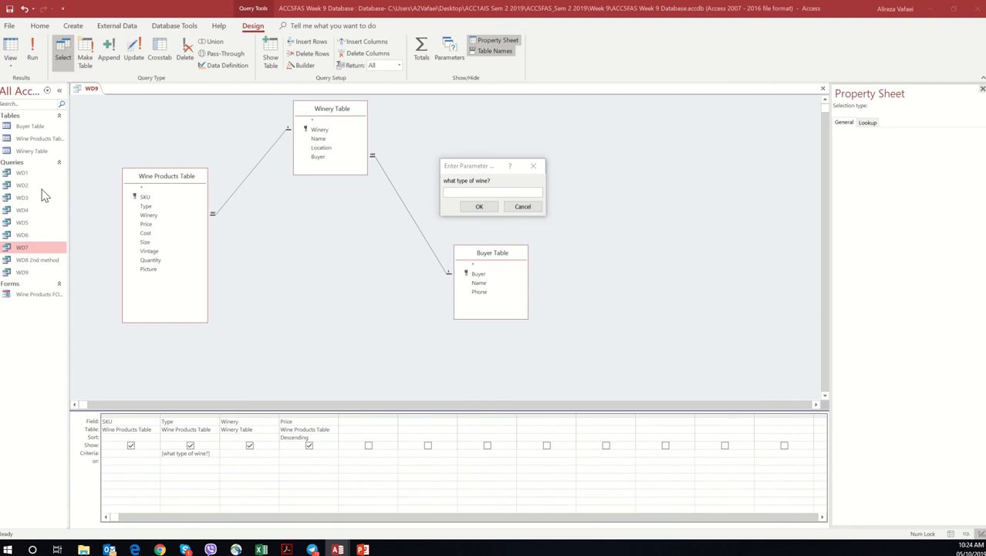
{"action": "left_click", "coordinate": [501, 192]}
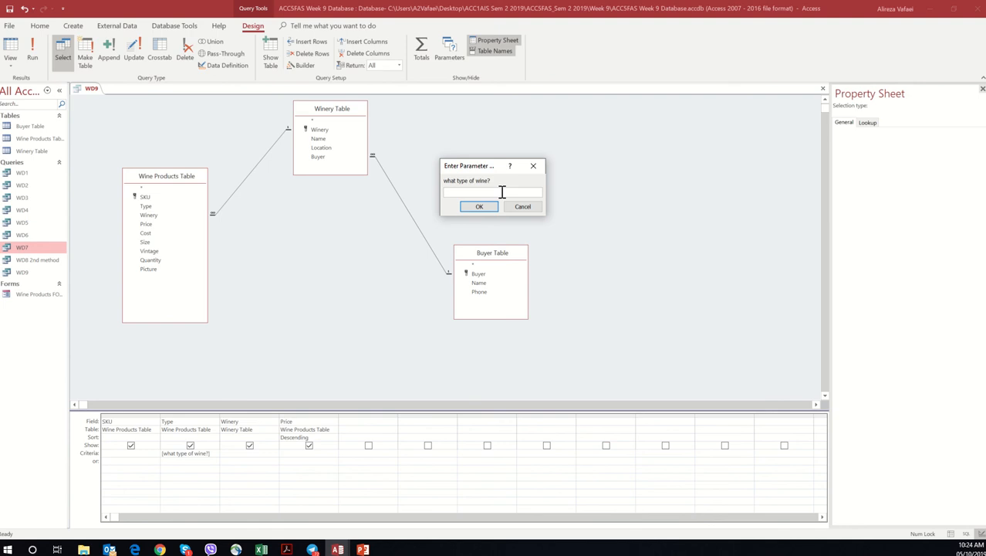
{"action": "type", "text": "Fume Blanc"}
{"action": "key", "text": "Return"}
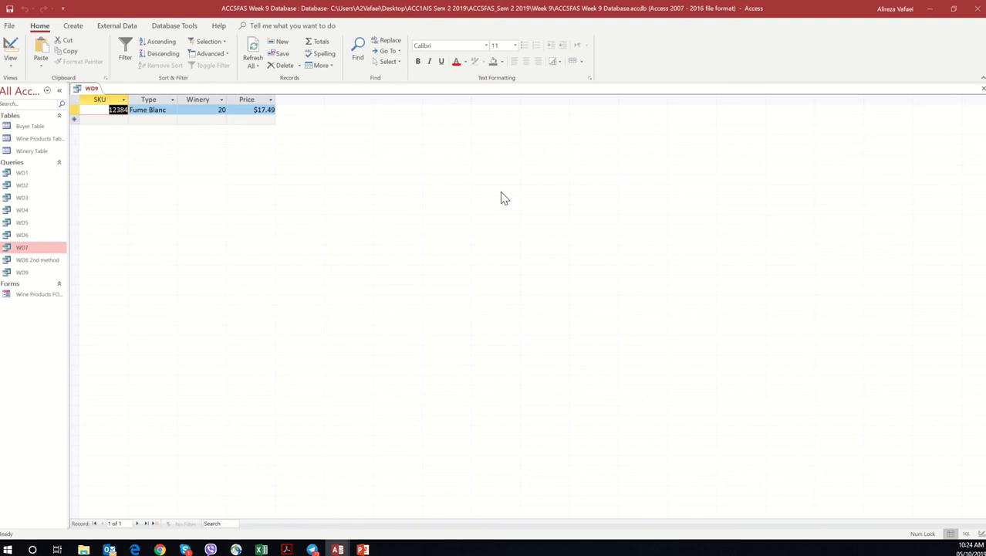
Step: Return WD9 to Design View and run it with Syrah as the wine type
{"action": "left_click", "coordinate": [39, 272]}
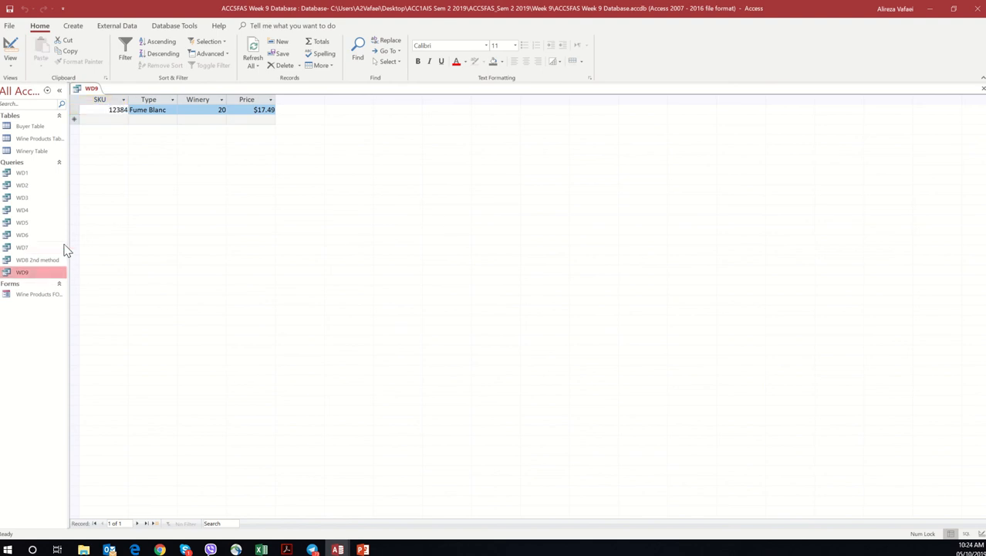
{"action": "double_click", "coordinate": [22, 275]}
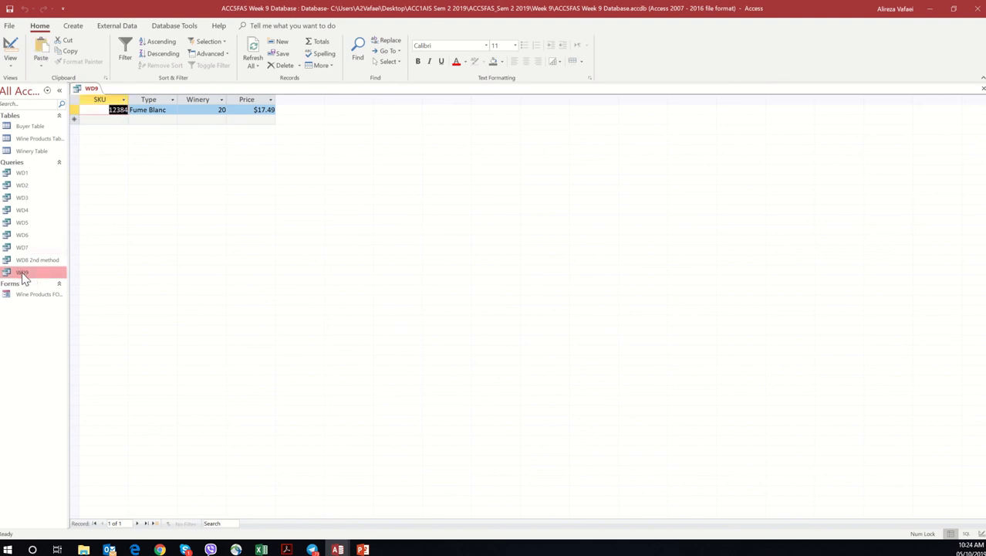
{"action": "left_click", "coordinate": [10, 61]}
{"action": "left_click", "coordinate": [31, 126]}
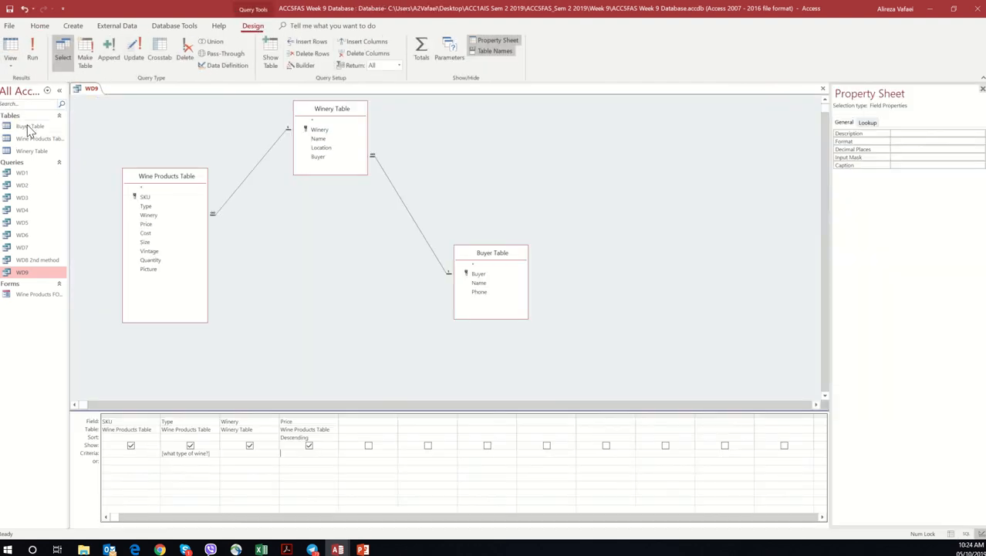
{"action": "left_click", "coordinate": [38, 61]}
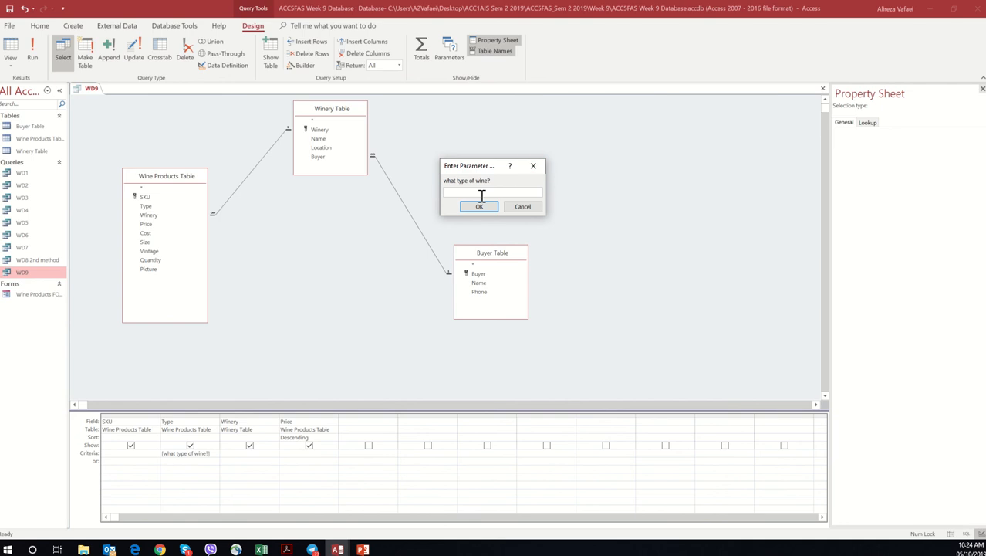
{"action": "type", "text": "Syrah"}
{"action": "left_click", "coordinate": [482, 203]}
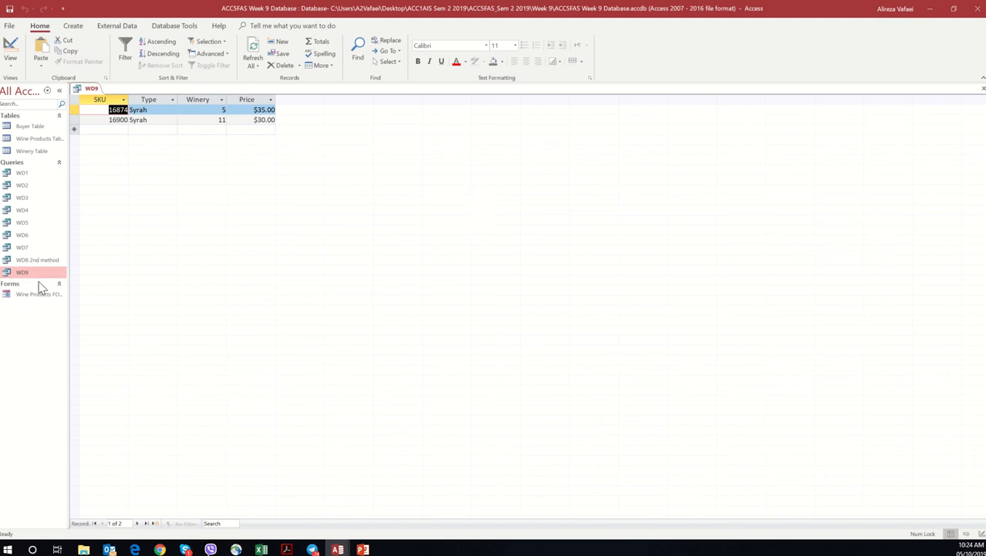
Step: Close the WD9 query
{"action": "right_click", "coordinate": [90, 91]}
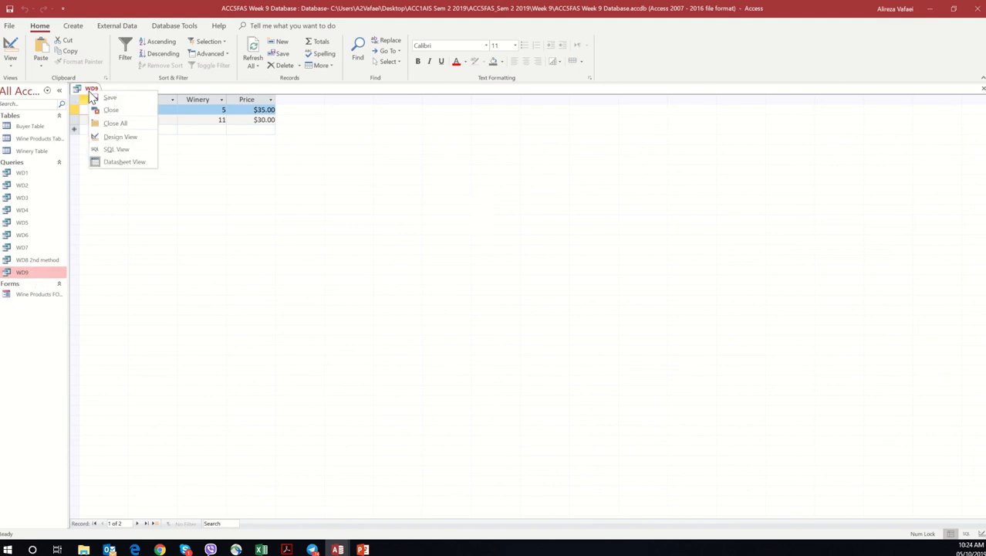
{"action": "left_click", "coordinate": [85, 94]}
{"action": "right_click", "coordinate": [86, 92]}
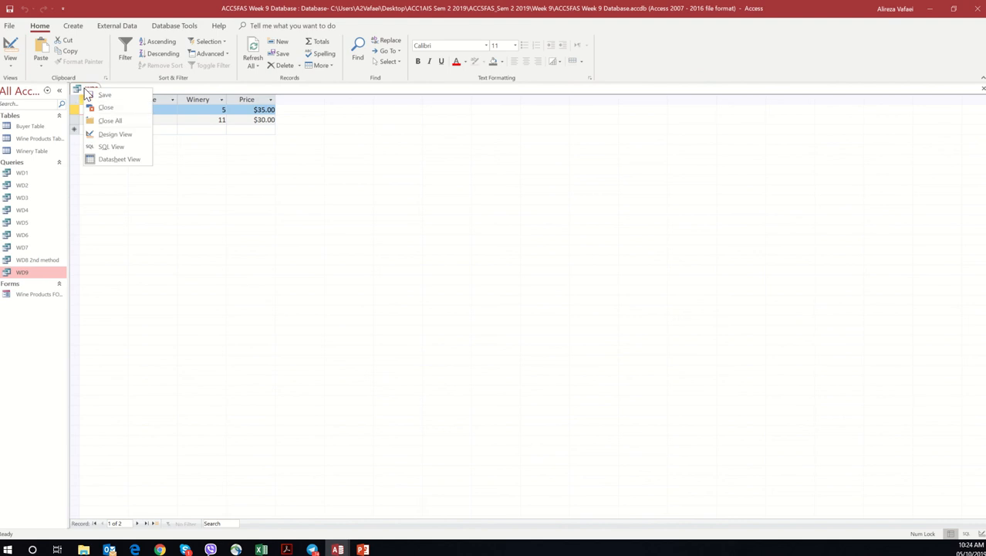
{"action": "left_click", "coordinate": [118, 112]}
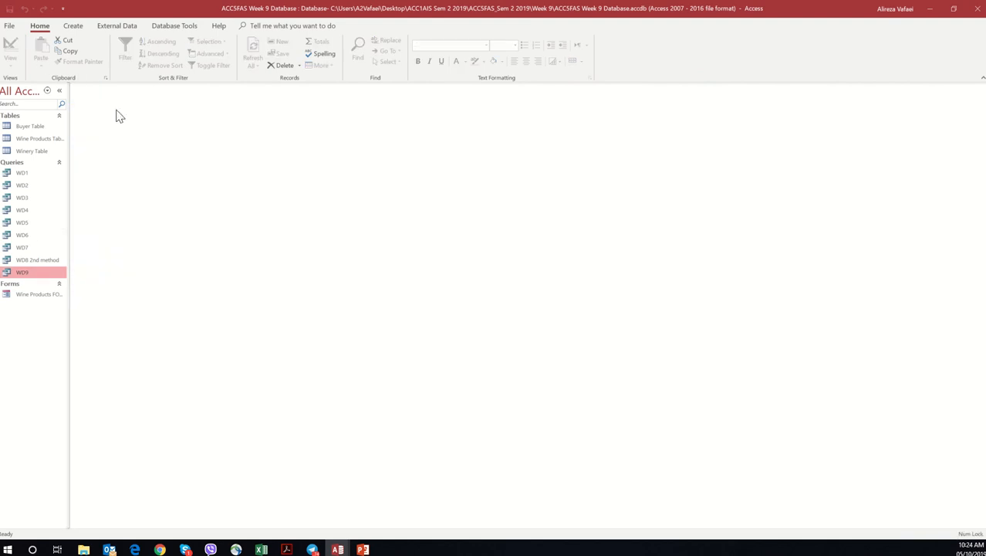
Step: Switch to the workshop PDF in Acrobat and review the update query requirement in question h
{"action": "left_click", "coordinate": [42, 262]}
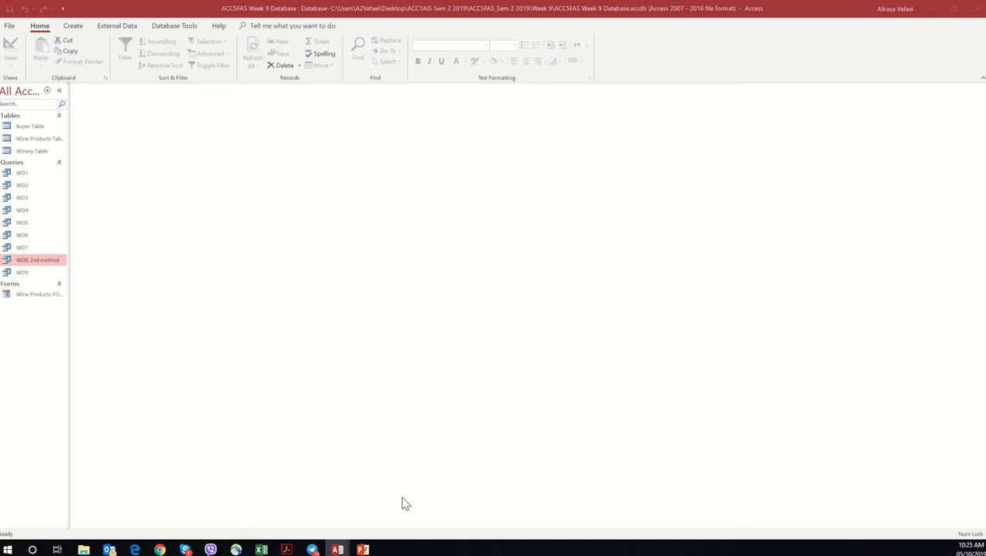
{"action": "left_click", "coordinate": [287, 549]}
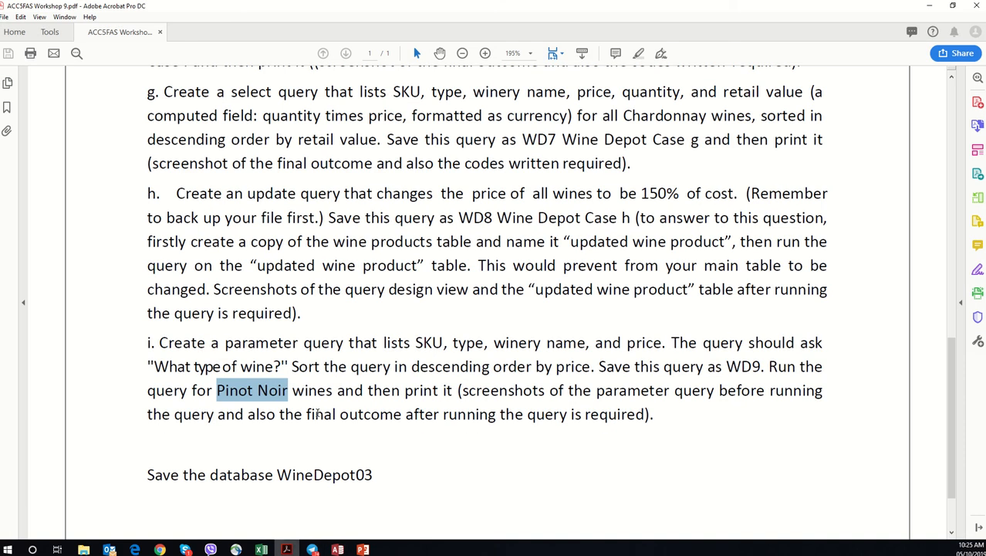
{"action": "left_click_drag", "start_coordinate": [209, 194], "coordinate": [712, 197]}
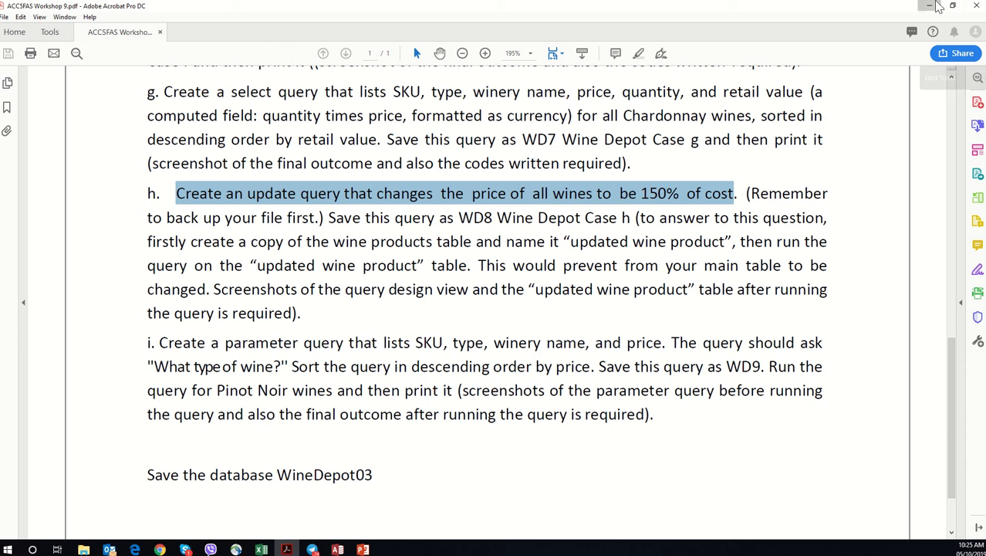
Step: Return to Access, widen the object list and copy the Wine Products Table
{"action": "left_click", "coordinate": [930, 5]}
{"action": "left_click_drag", "start_coordinate": [68, 131], "coordinate": [196, 133]}
{"action": "left_click", "coordinate": [49, 141]}
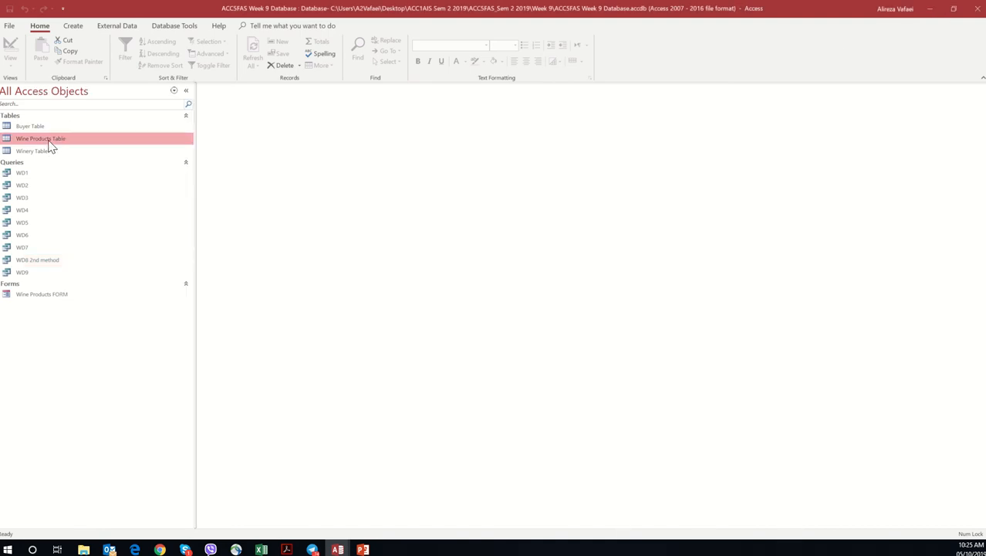
{"action": "right_click", "coordinate": [51, 148]}
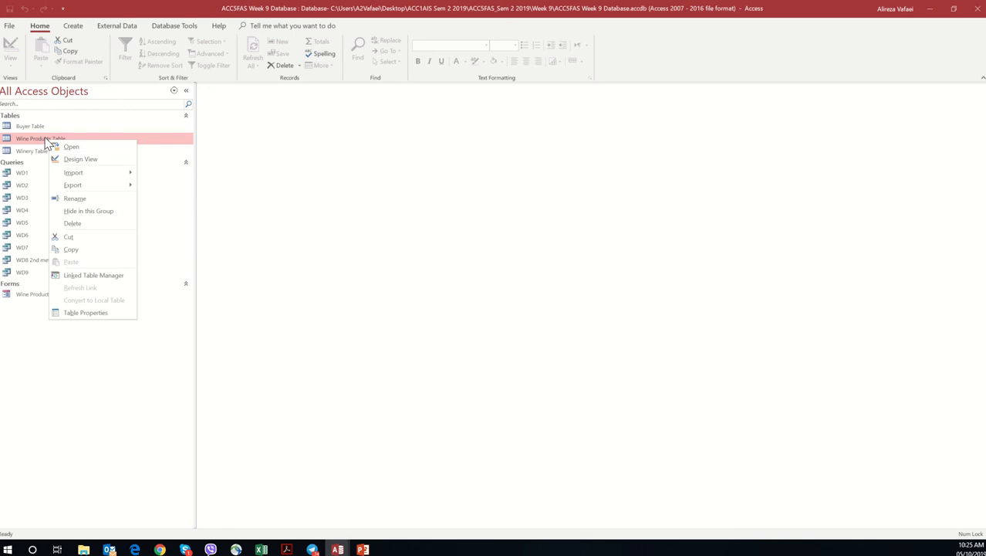
{"action": "left_click", "coordinate": [71, 250]}
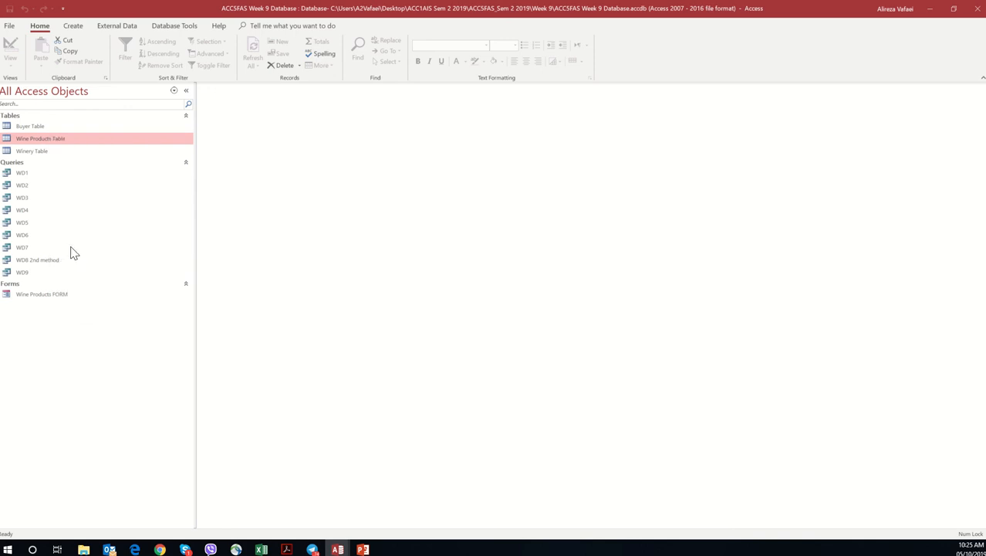
Step: Paste the copied table with structure and data under the name Updated Wine Products Table
{"action": "right_click", "coordinate": [72, 147]}
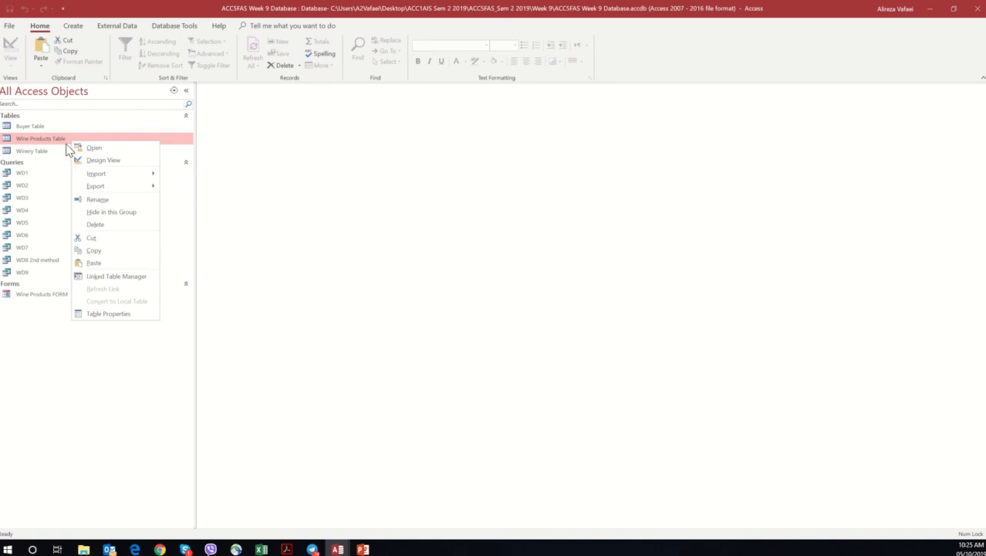
{"action": "left_click", "coordinate": [46, 327]}
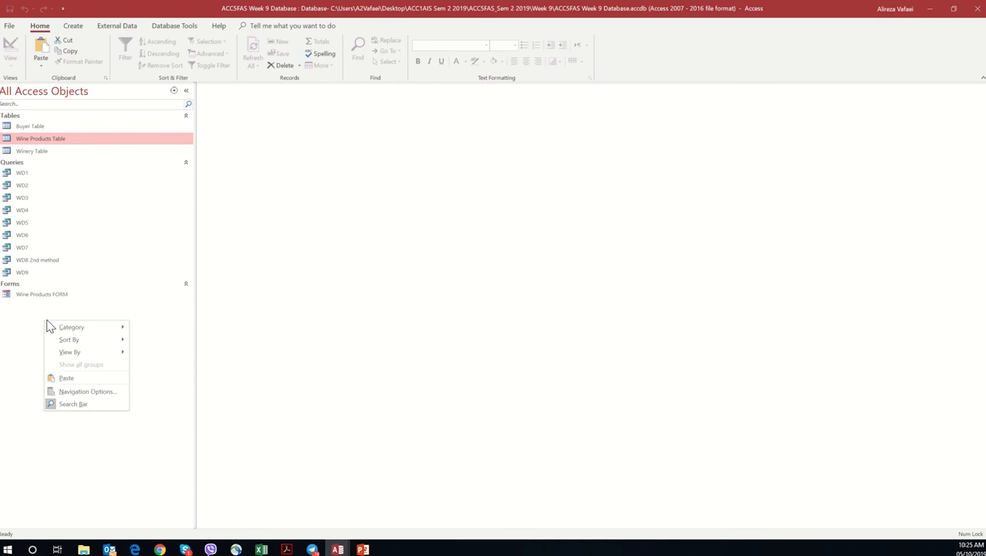
{"action": "left_click", "coordinate": [77, 378]}
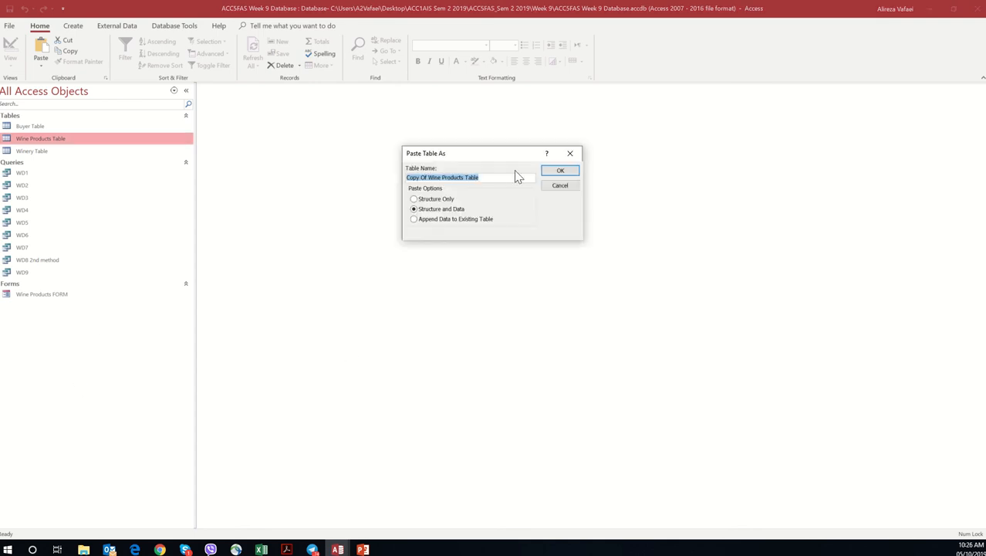
{"action": "left_click", "coordinate": [422, 178]}
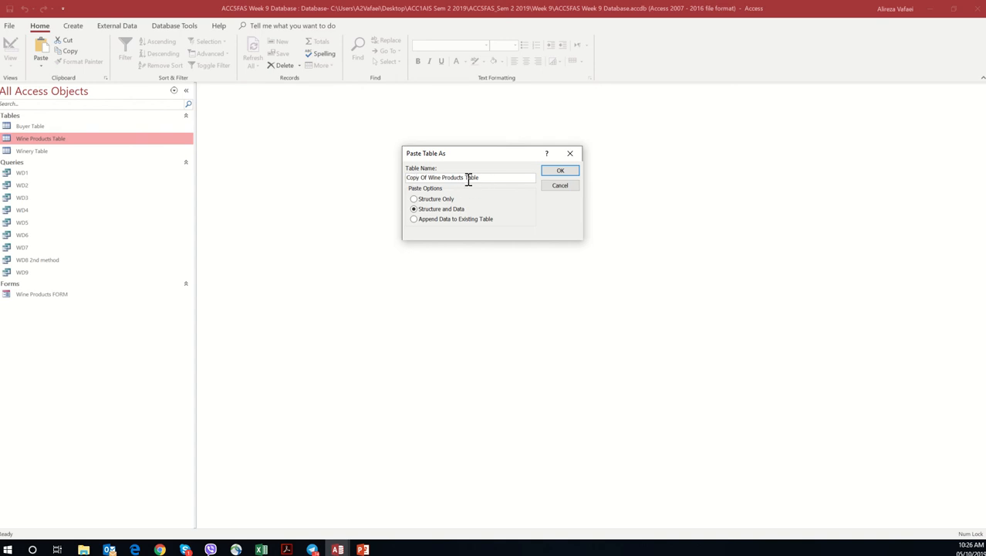
{"action": "left_click_drag", "start_coordinate": [429, 177], "coordinate": [406, 178]}
{"action": "type", "text": "Updated"}
{"action": "left_click", "coordinate": [568, 176]}
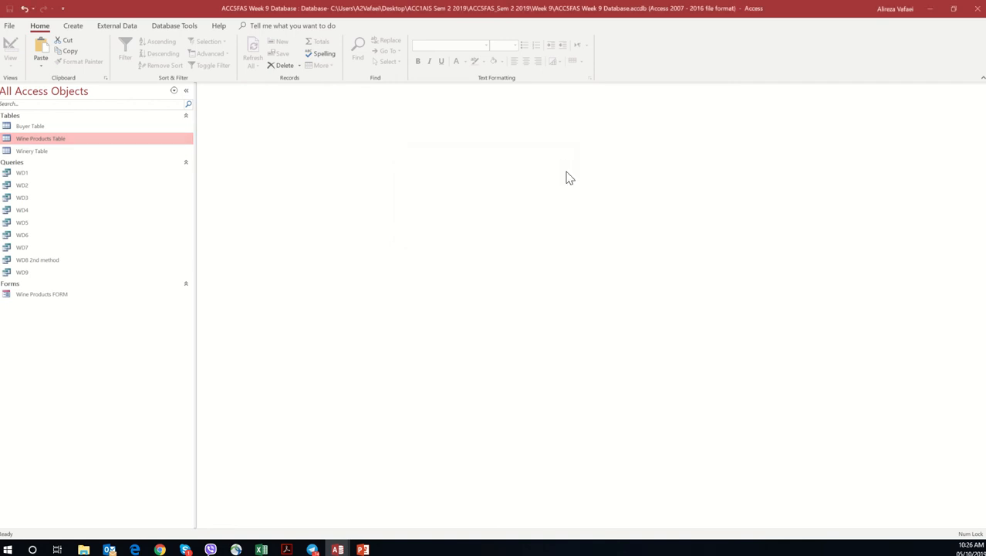
Step: Open the Updated Wine Products Table to check its records, and close it
{"action": "left_click", "coordinate": [62, 140]}
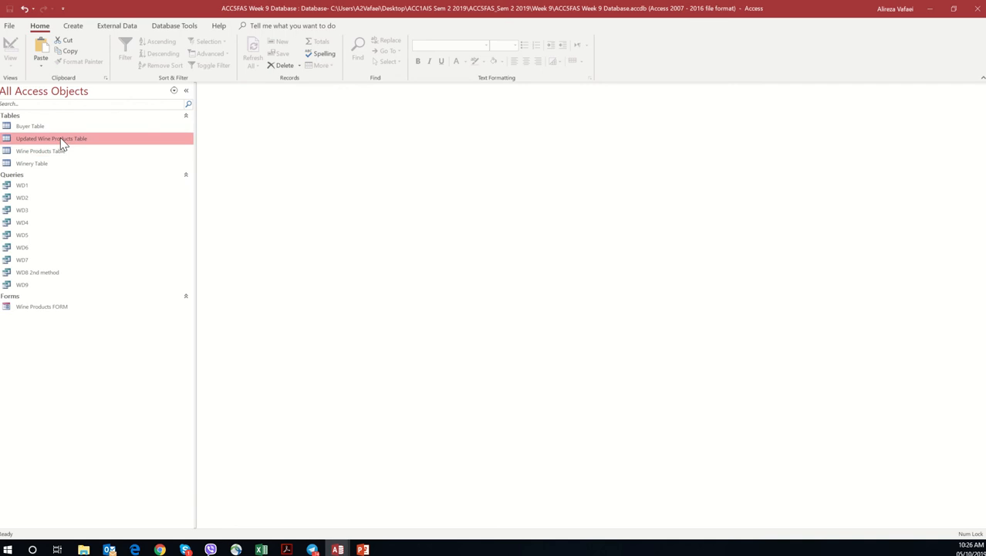
{"action": "double_click", "coordinate": [62, 141]}
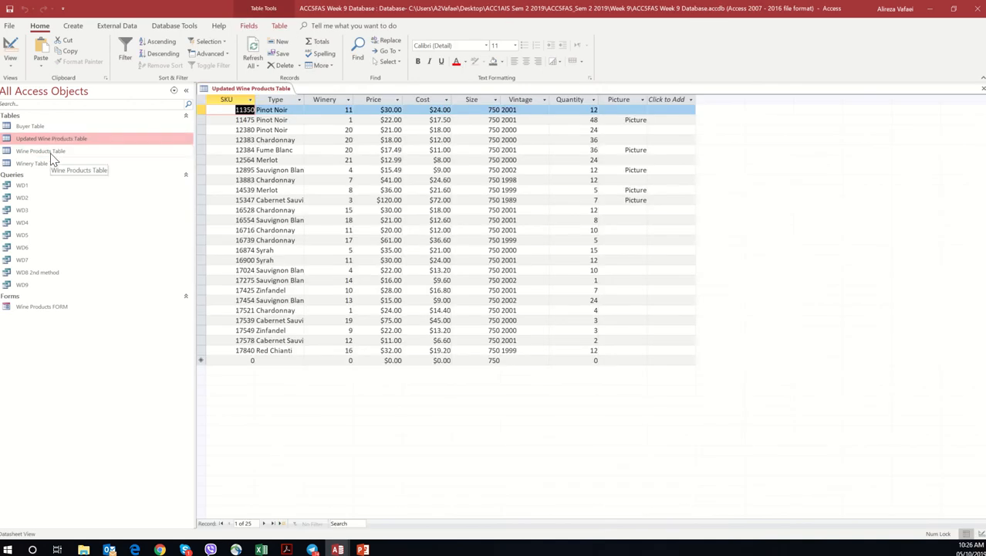
{"action": "right_click", "coordinate": [260, 92]}
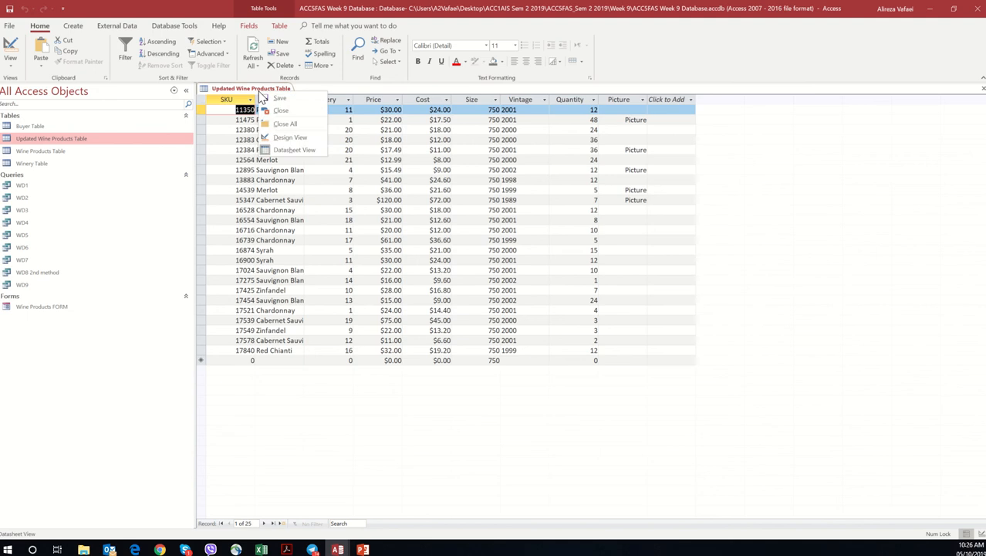
{"action": "left_click", "coordinate": [279, 111]}
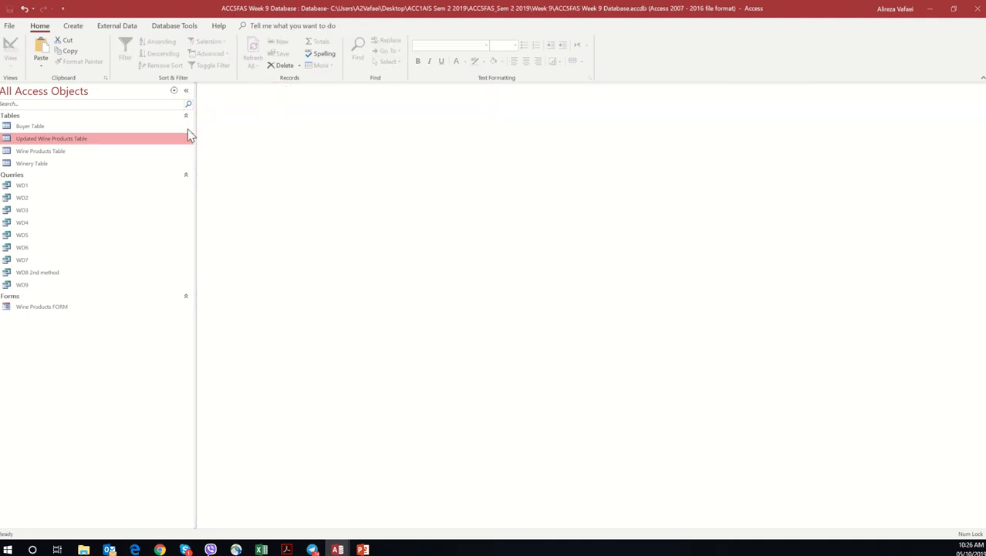
Step: Create a new design-view query on the Updated Wine Products Table and enlarge its field list to show all fields and the full table name
{"action": "left_click", "coordinate": [75, 26]}
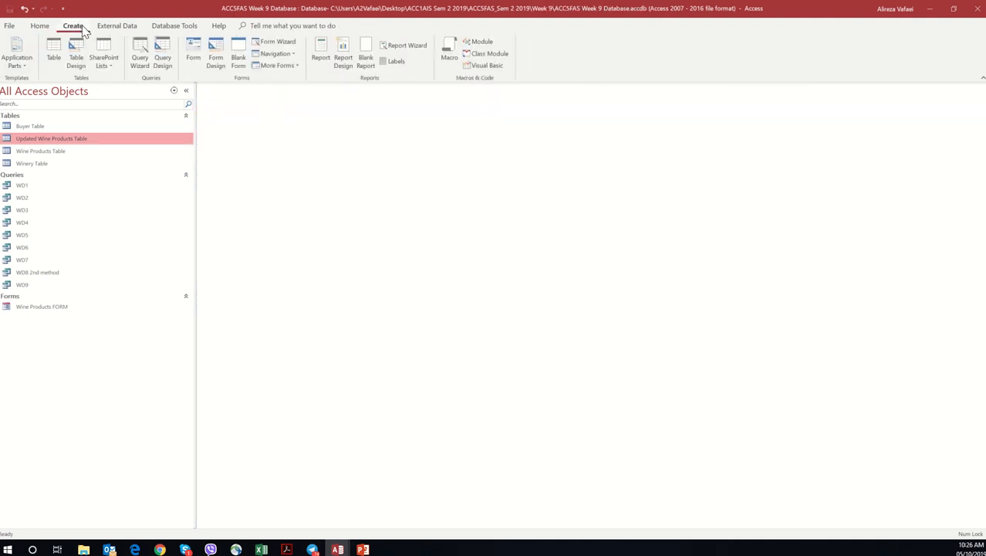
{"action": "left_click", "coordinate": [162, 59]}
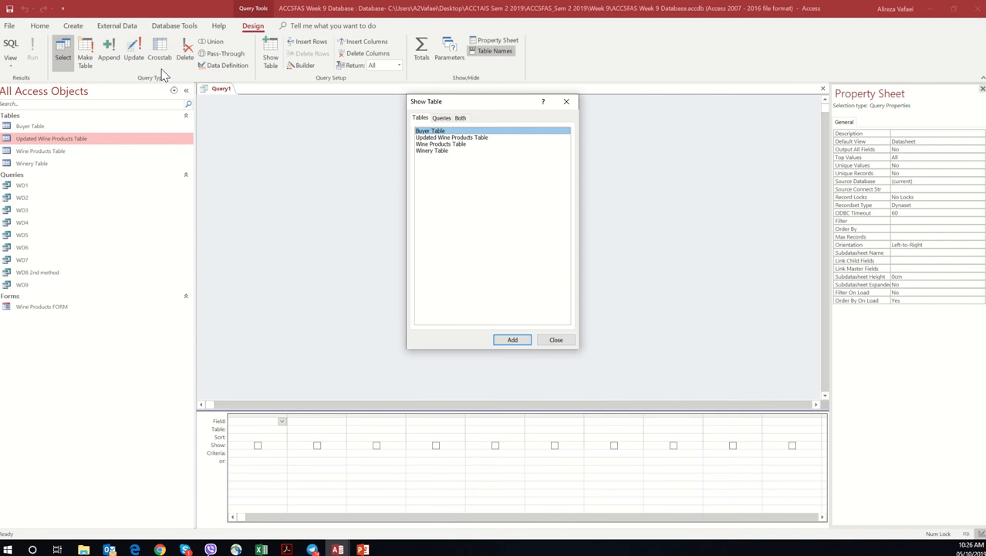
{"action": "double_click", "coordinate": [448, 137]}
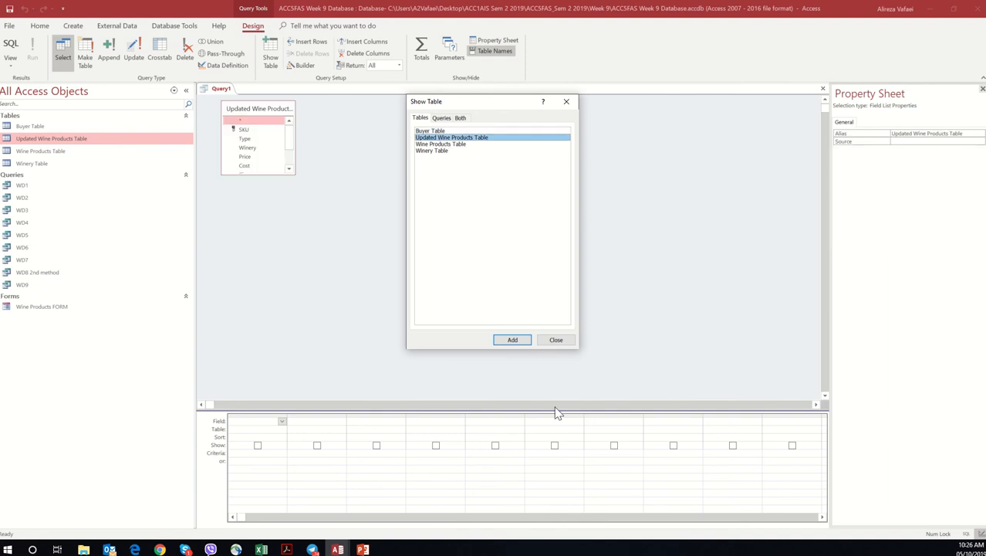
{"action": "left_click", "coordinate": [547, 342]}
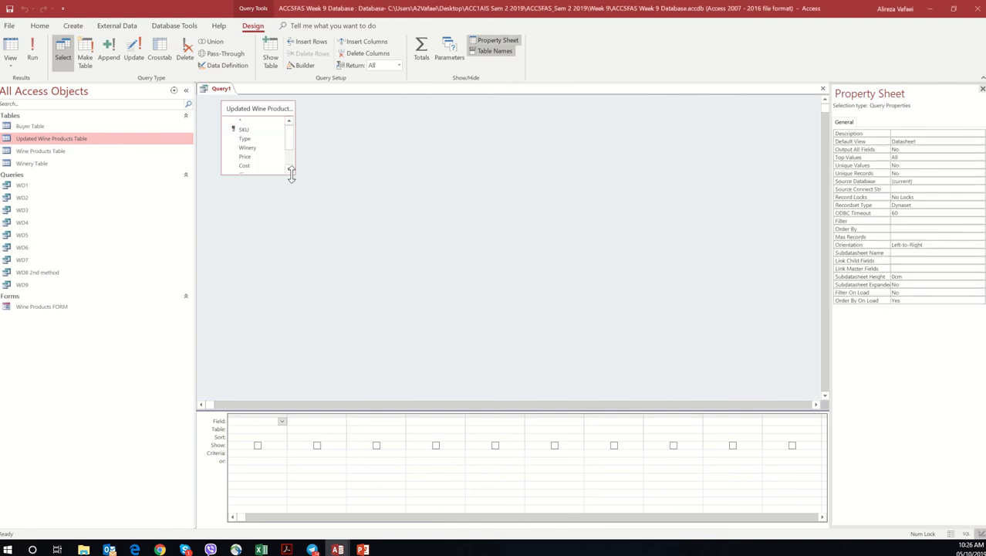
{"action": "left_click_drag", "start_coordinate": [291, 171], "coordinate": [315, 282]}
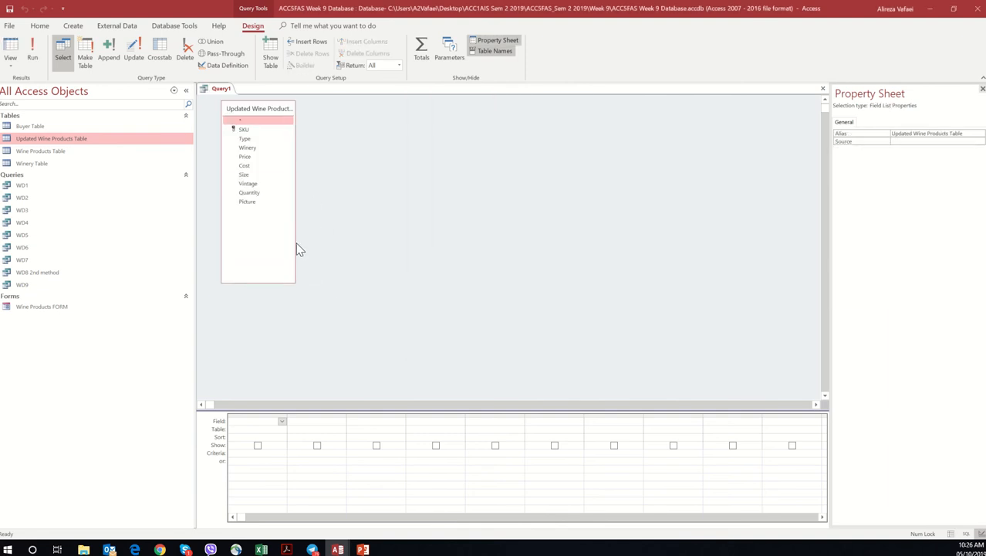
{"action": "left_click_drag", "start_coordinate": [294, 238], "coordinate": [367, 240]}
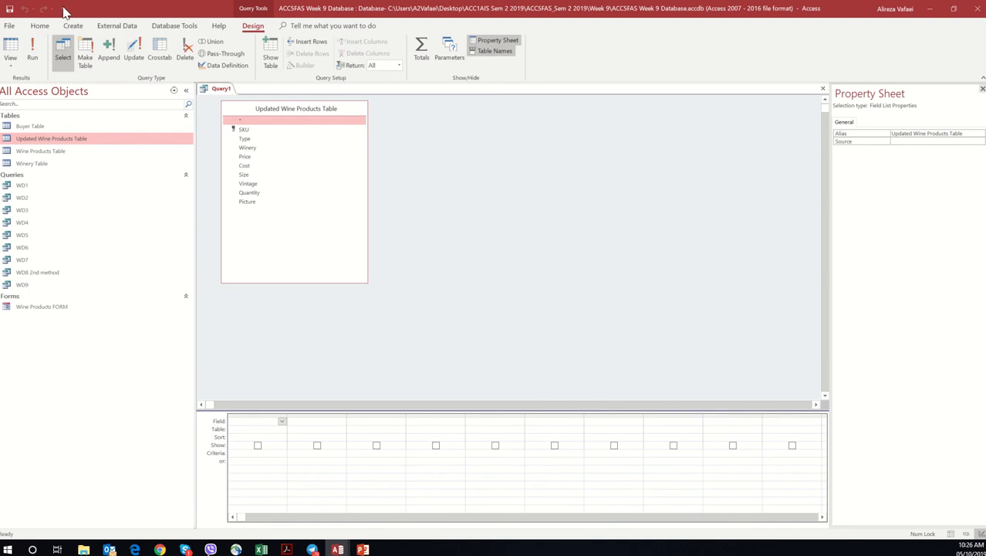
Step: Compare the Update and Select query types in the design grid and make this an Update query
{"action": "left_click", "coordinate": [133, 57]}
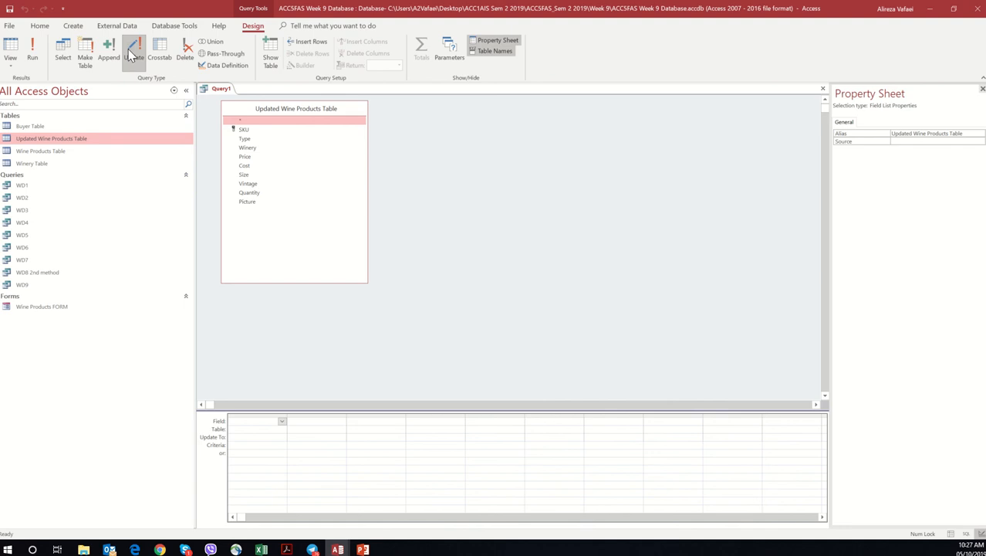
{"action": "left_click", "coordinate": [63, 54]}
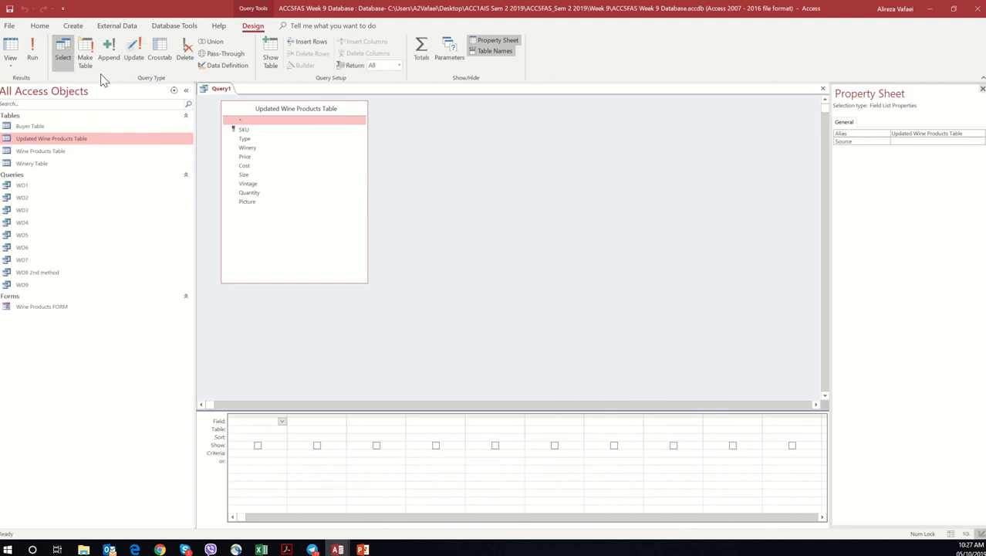
{"action": "left_click", "coordinate": [135, 52]}
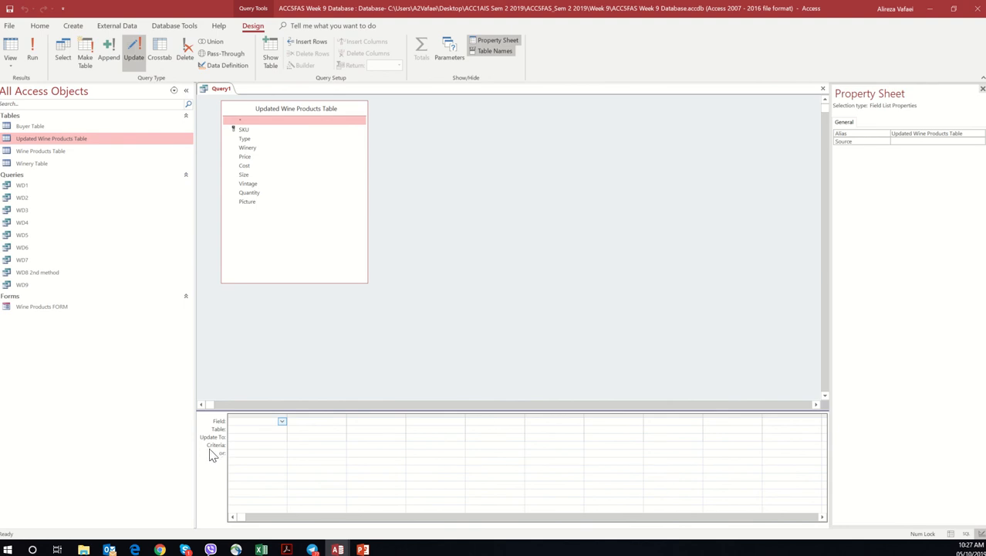
Step: Add the Price field to the update query and start its Update To expression with Cost from the Updated Wine Products Table
{"action": "double_click", "coordinate": [277, 157]}
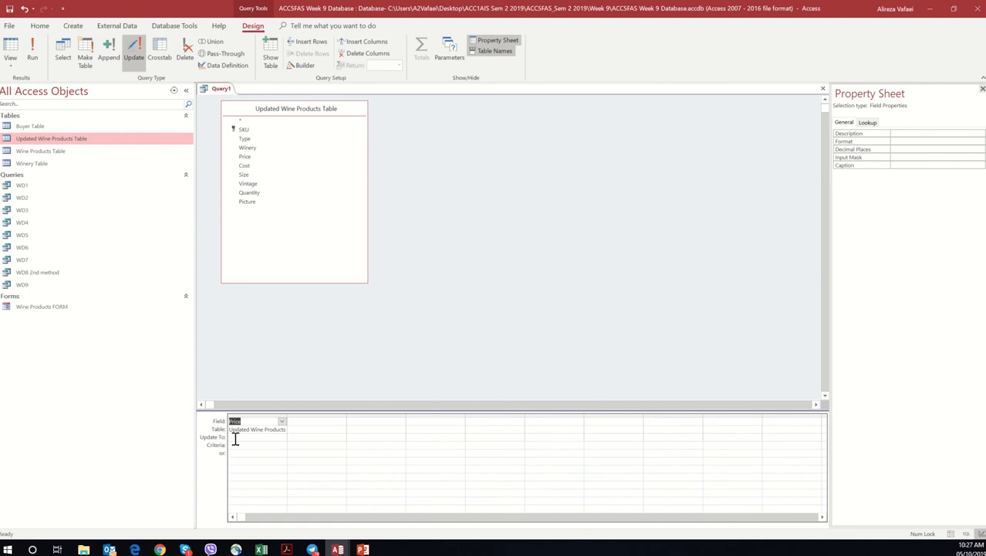
{"action": "left_click", "coordinate": [235, 438]}
{"action": "left_click", "coordinate": [304, 66]}
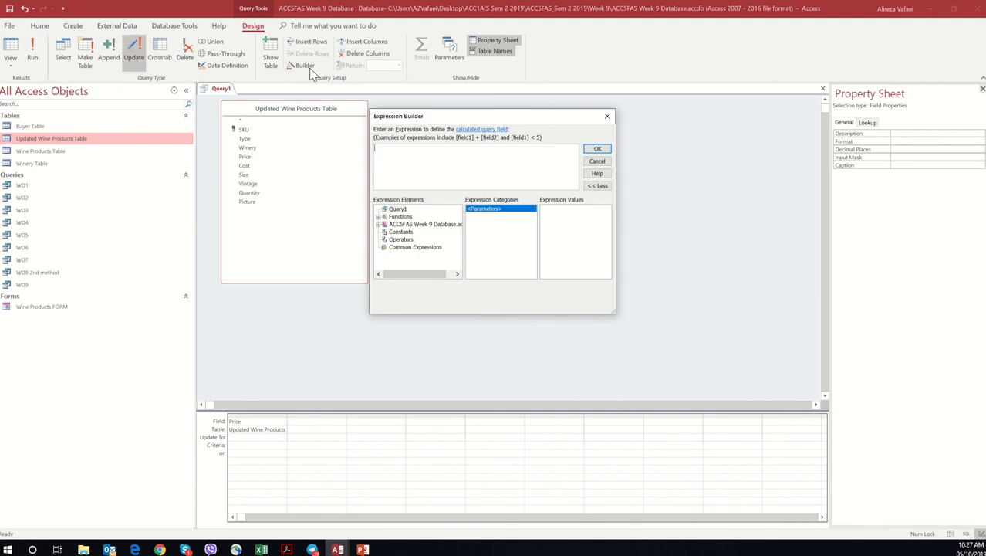
{"action": "double_click", "coordinate": [409, 224]}
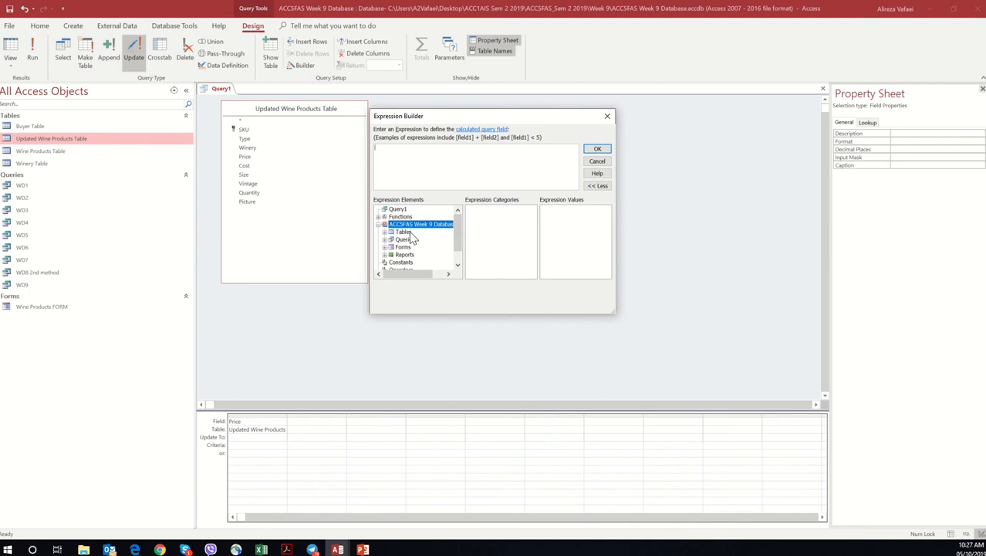
{"action": "double_click", "coordinate": [409, 232]}
{"action": "left_click", "coordinate": [423, 247]}
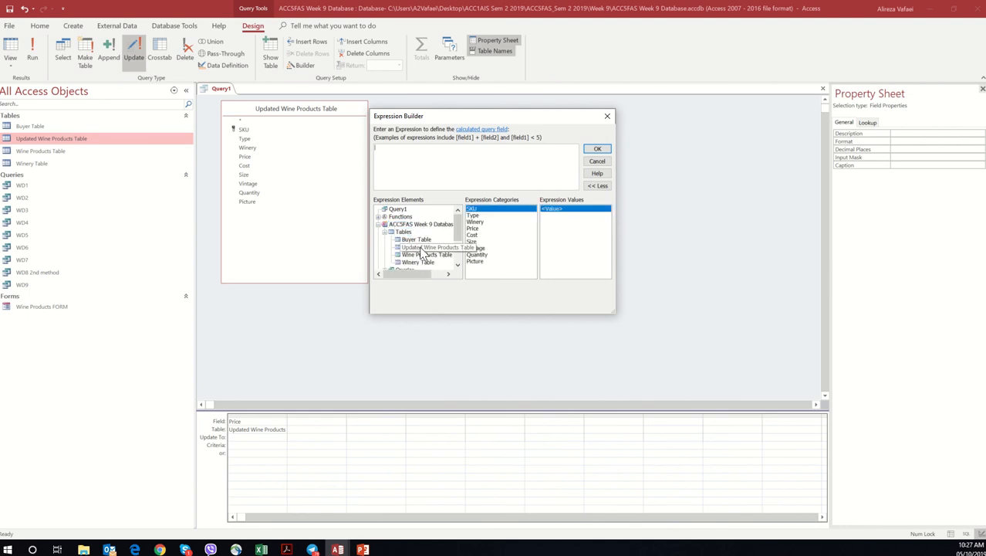
{"action": "double_click", "coordinate": [472, 235]}
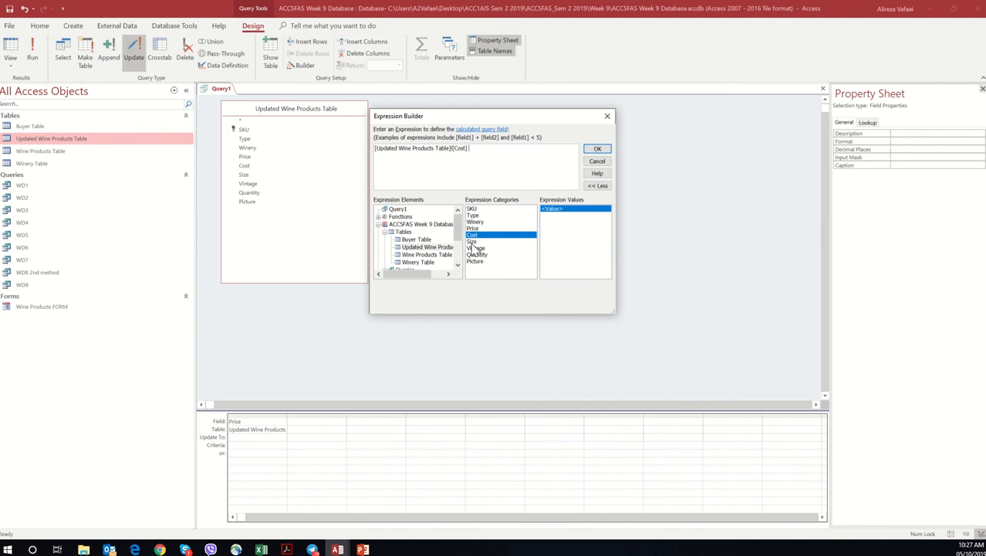
Step: Multiply the Cost reference by 1.5 in the expression and accept it as the Update To value for Price
{"action": "scroll", "coordinate": [456, 263], "scroll_direction": "down", "scroll_amount": 2}
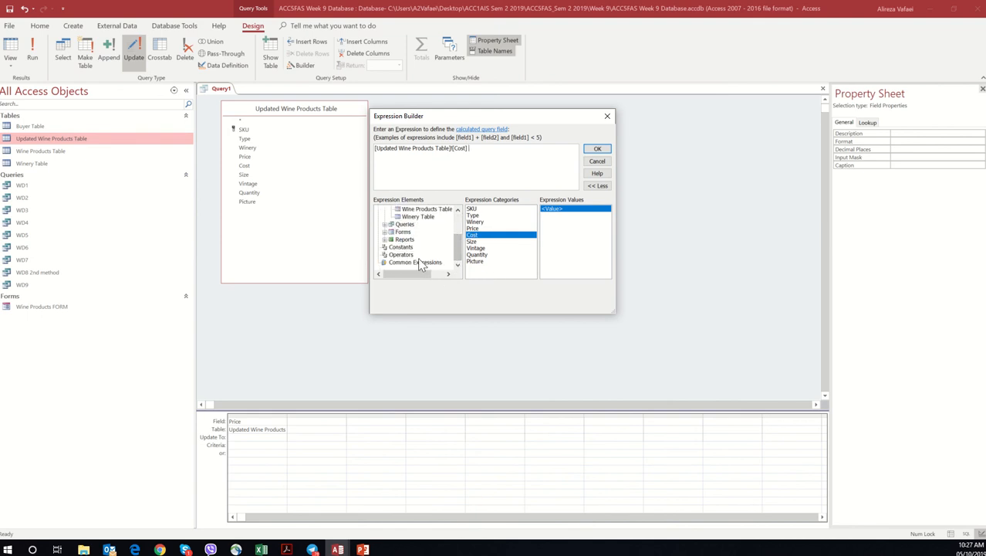
{"action": "left_click", "coordinate": [401, 254]}
{"action": "double_click", "coordinate": [544, 222]}
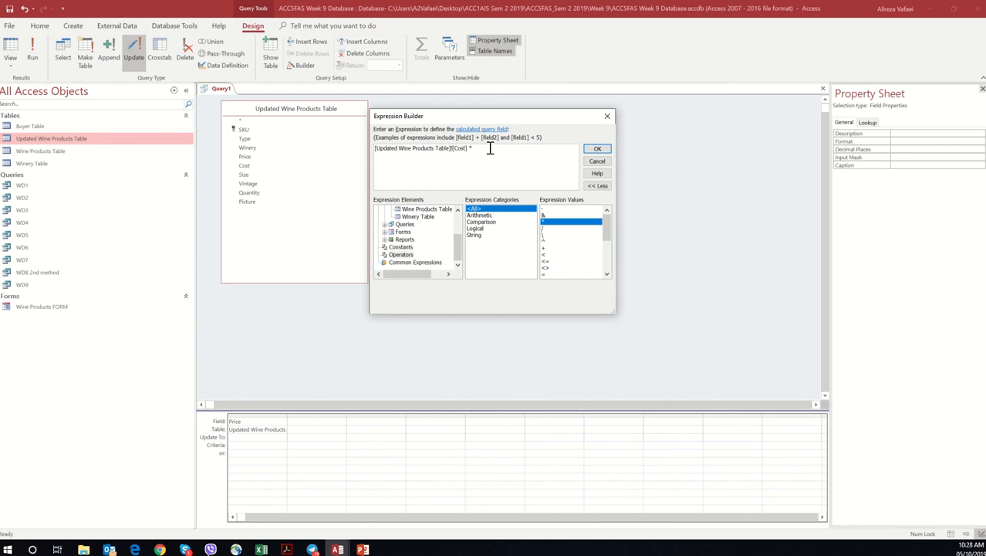
{"action": "type", "text": "1.5"}
{"action": "left_click", "coordinate": [596, 149]}
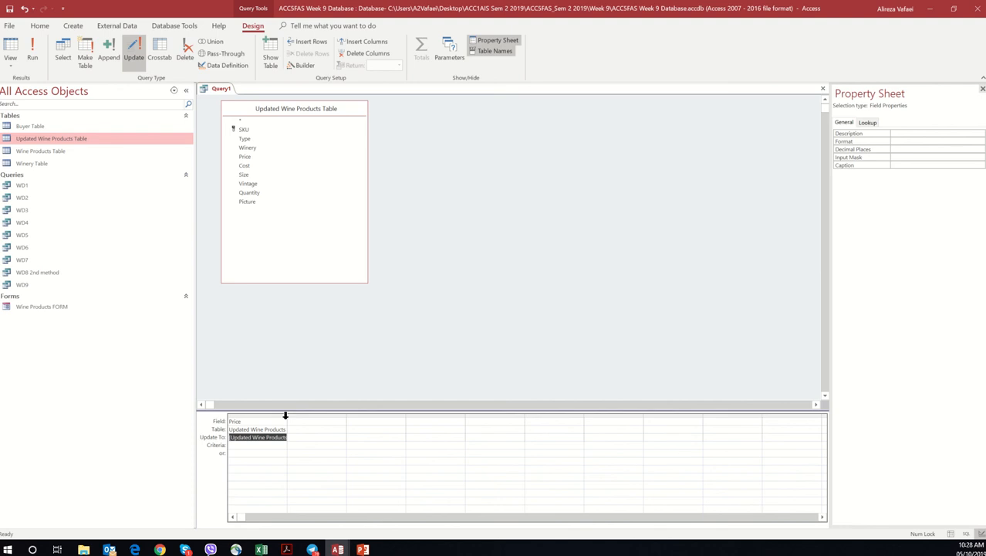
Step: Widen the Price column to show the full Update To expression and run the update query
{"action": "left_click_drag", "start_coordinate": [287, 414], "coordinate": [372, 417]}
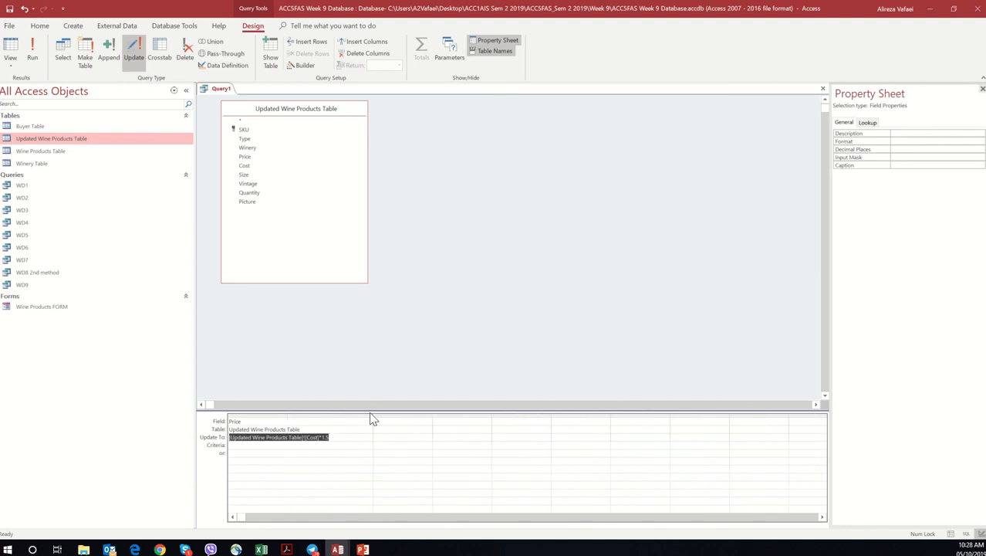
{"action": "left_click", "coordinate": [338, 439]}
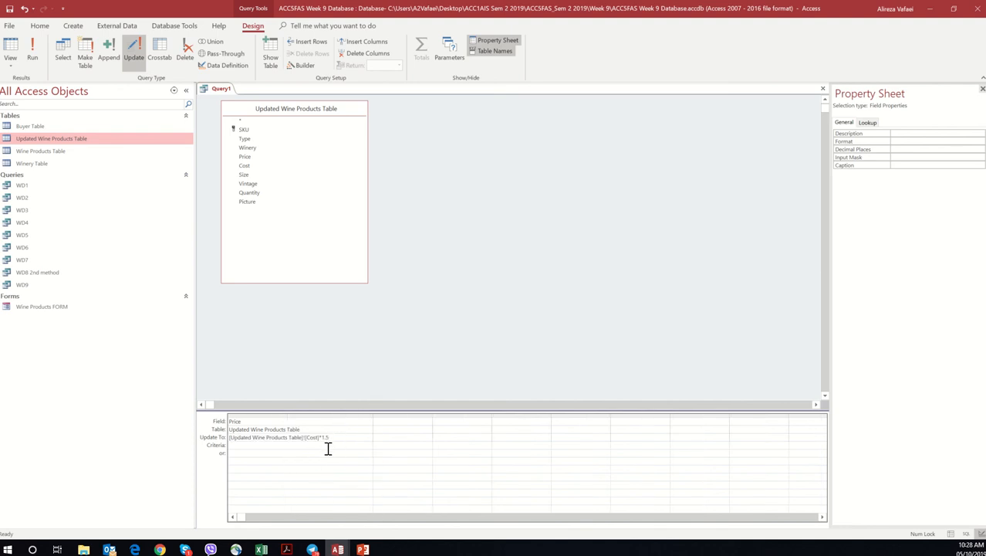
{"action": "left_click", "coordinate": [320, 446]}
{"action": "left_click", "coordinate": [33, 58]}
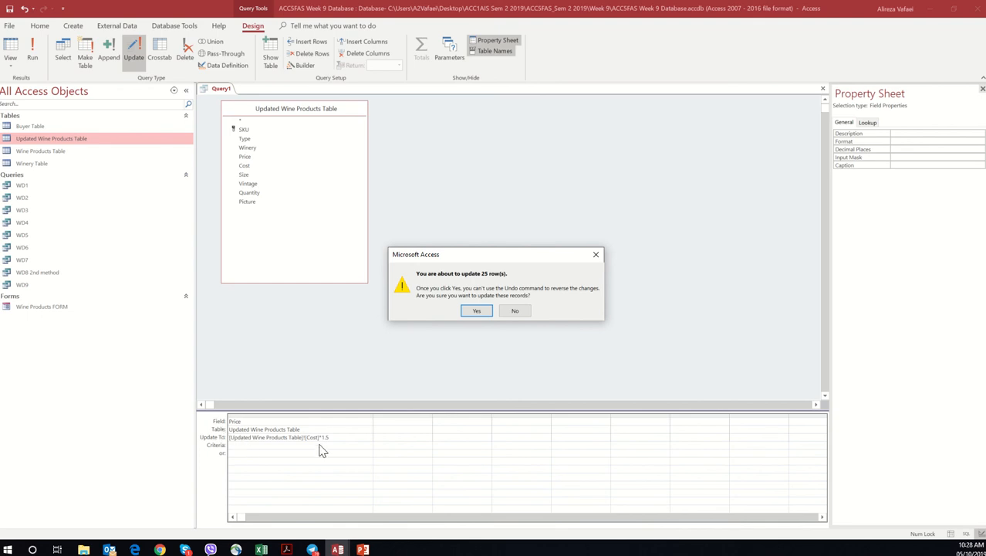
Step: Accept updating the Price rows despite the validation rule violation, running the update query a second time
{"action": "left_click", "coordinate": [477, 311]}
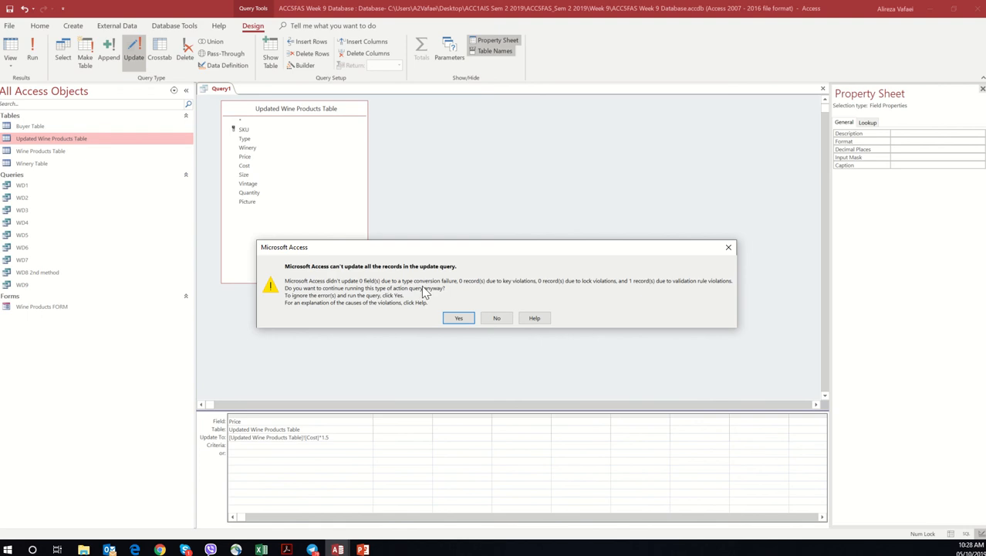
{"action": "left_click", "coordinate": [459, 319]}
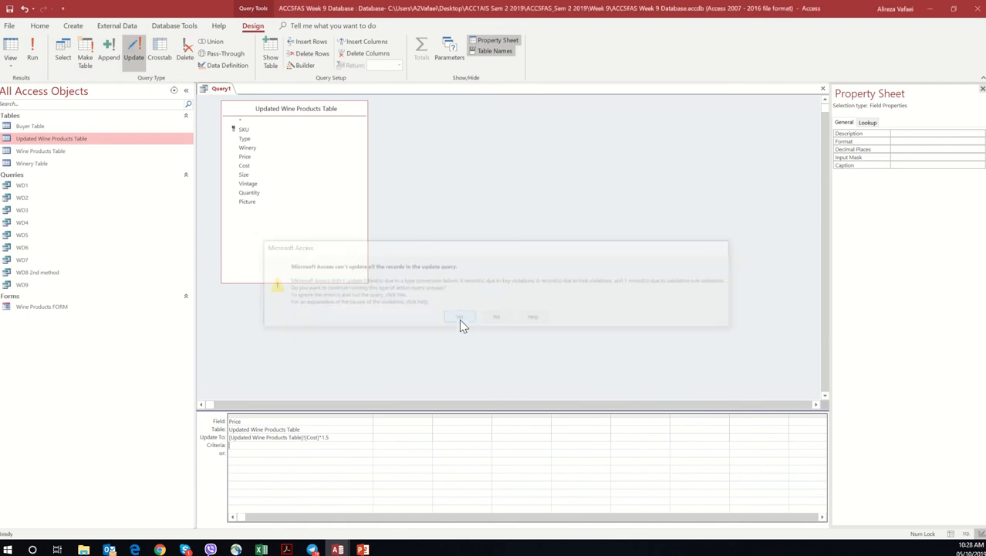
{"action": "left_click", "coordinate": [33, 54]}
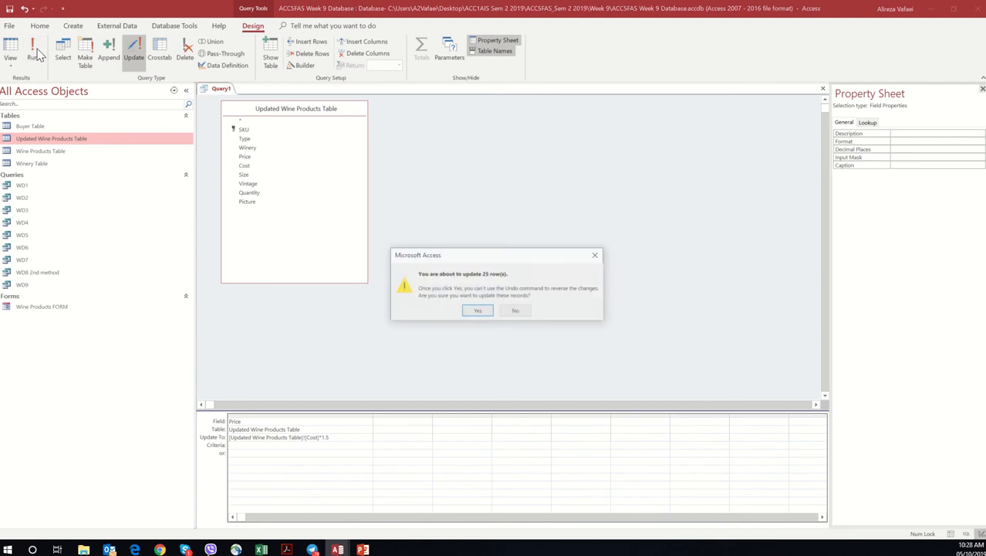
{"action": "left_click", "coordinate": [479, 315]}
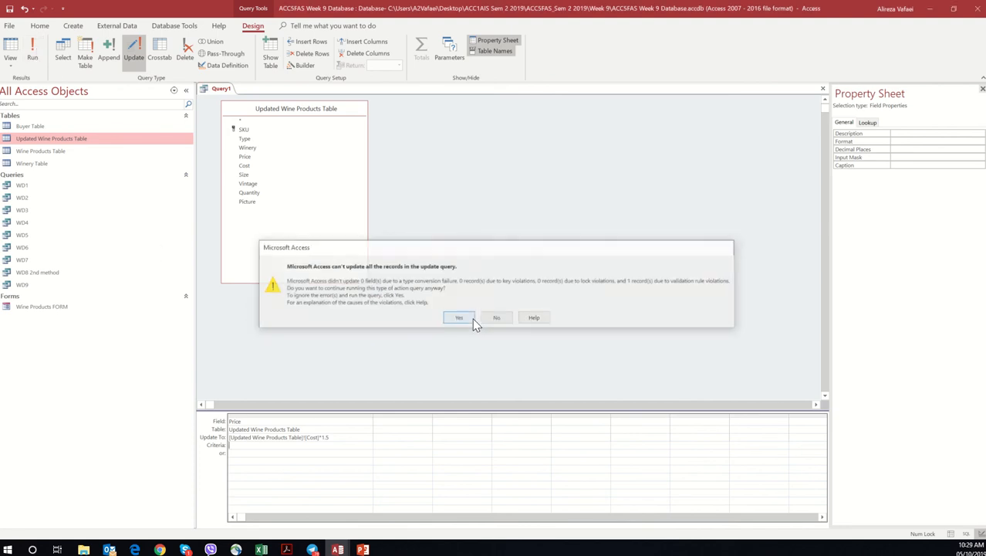
{"action": "left_click", "coordinate": [472, 318]}
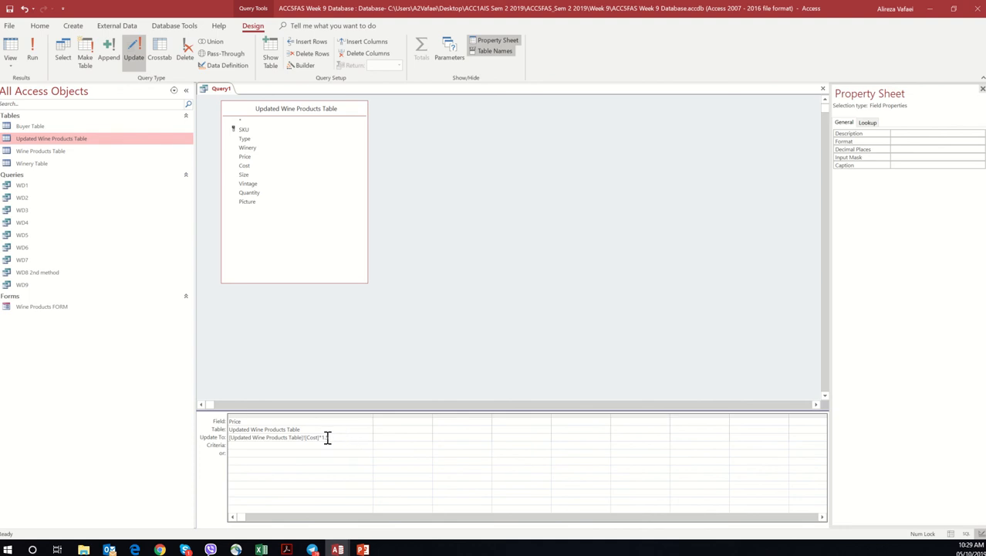
Step: Replace the Update To expression for Price with [cost]*1.5 and run the update query, accepting the update despite the rule violation
{"action": "left_click_drag", "start_coordinate": [327, 438], "coordinate": [229, 449]}
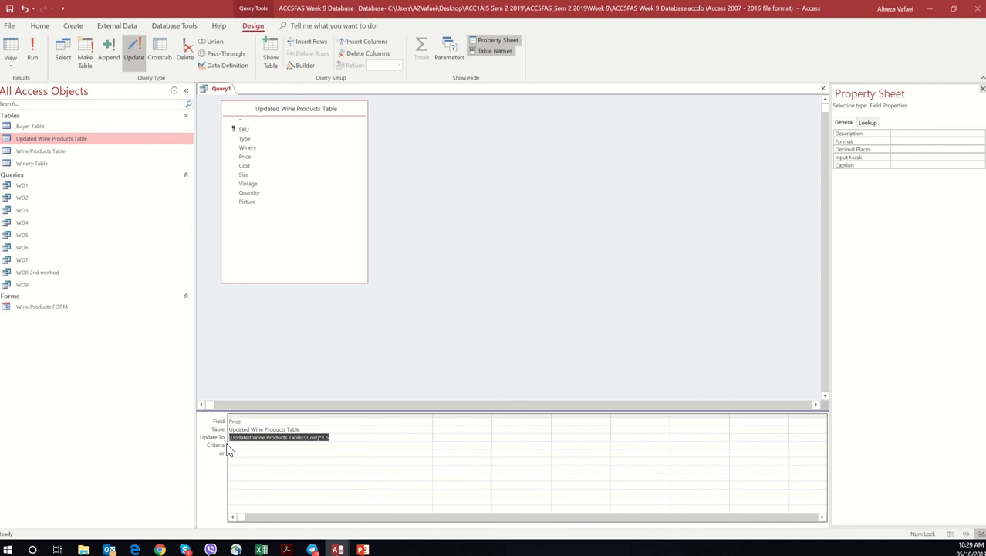
{"action": "key", "text": "Delete"}
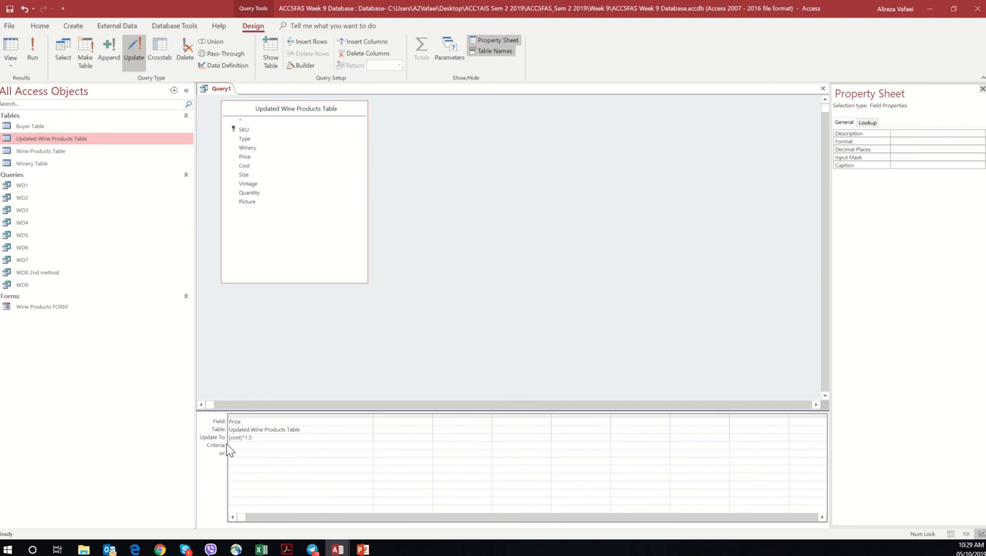
{"action": "left_click", "coordinate": [35, 55]}
{"action": "left_click", "coordinate": [475, 310]}
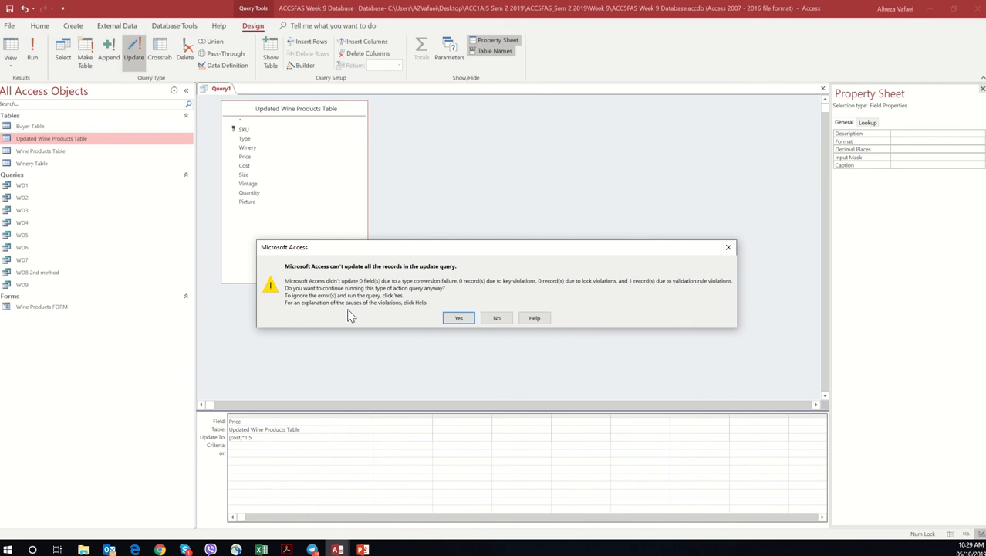
{"action": "left_click", "coordinate": [470, 319]}
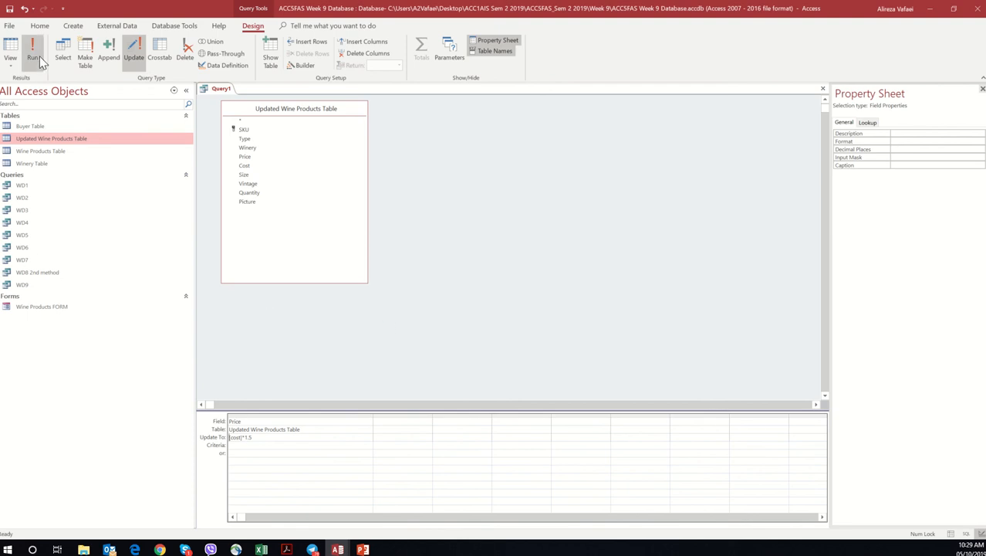
Step: Check the Price values in the query's Datasheet View and close the query without saving it
{"action": "left_click", "coordinate": [16, 68]}
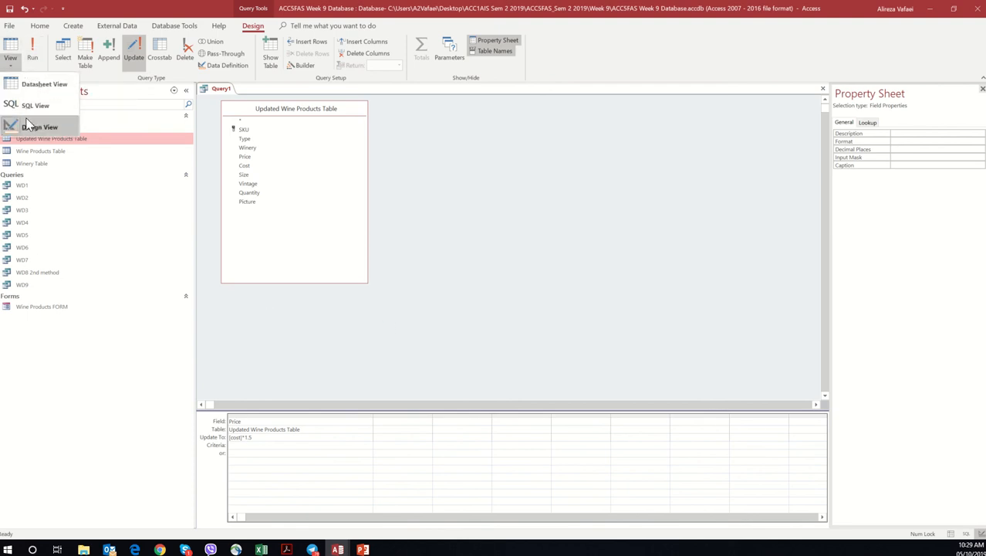
{"action": "left_click", "coordinate": [40, 88]}
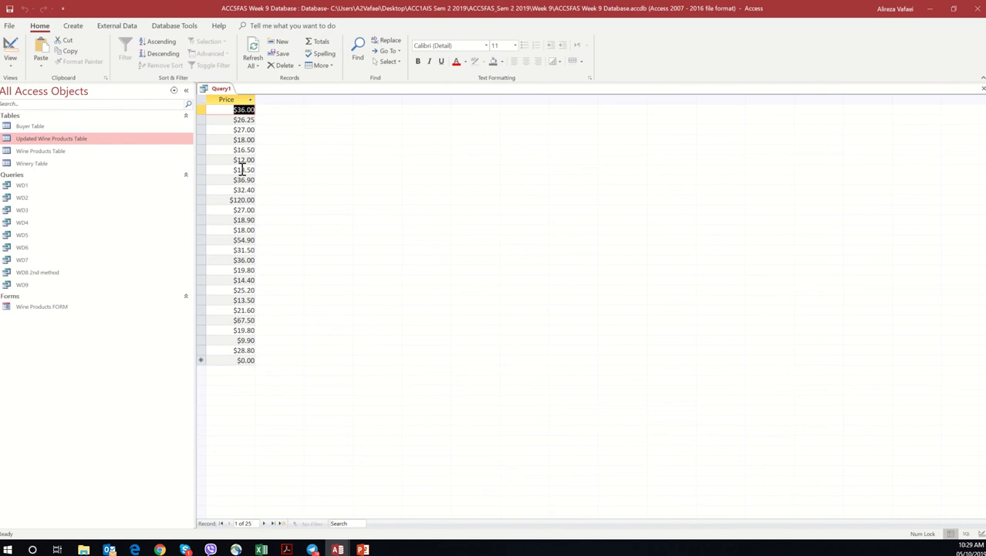
{"action": "right_click", "coordinate": [219, 89]}
{"action": "left_click", "coordinate": [228, 109]}
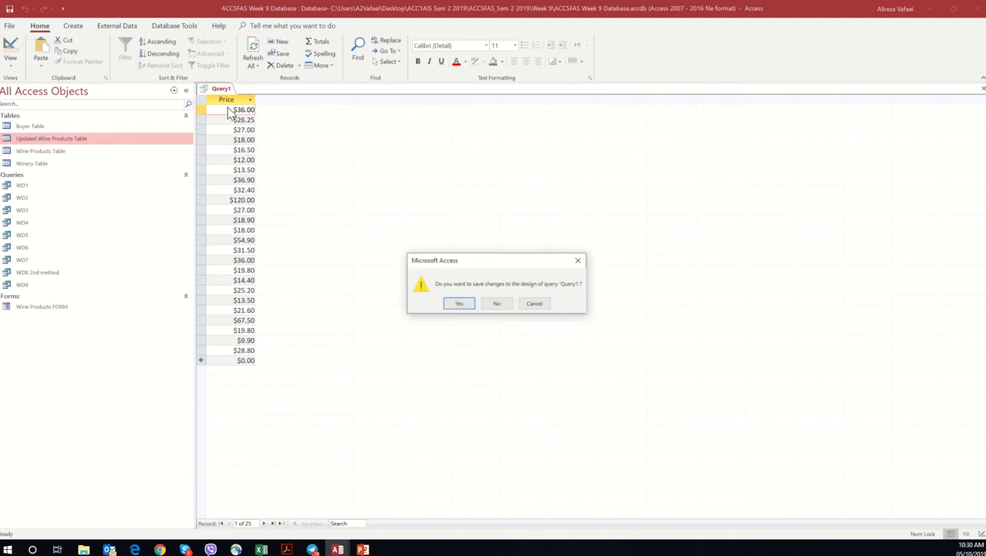
{"action": "left_click", "coordinate": [498, 302]}
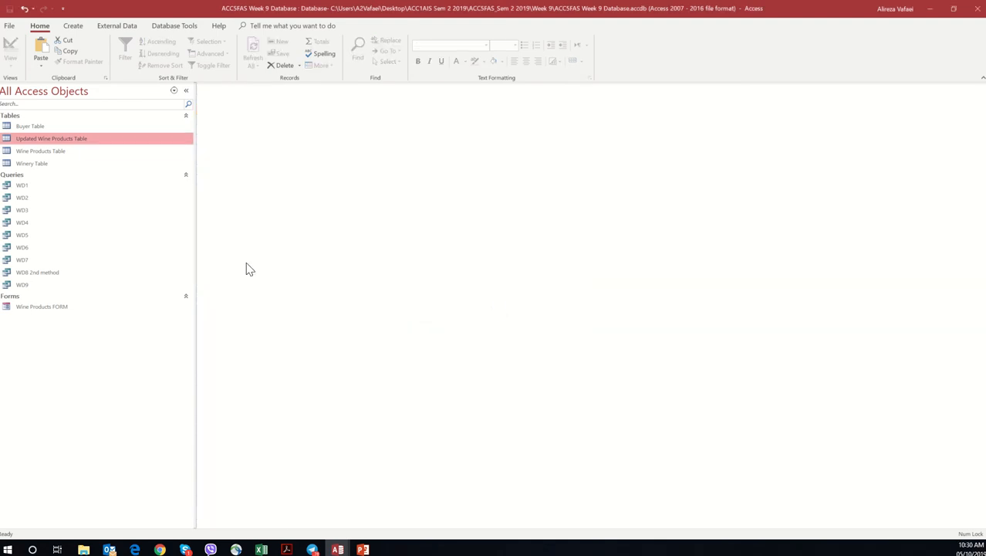
Step: Open the Updated Wine Products Table to compare its Price and Cost values, and close the table
{"action": "double_click", "coordinate": [62, 140]}
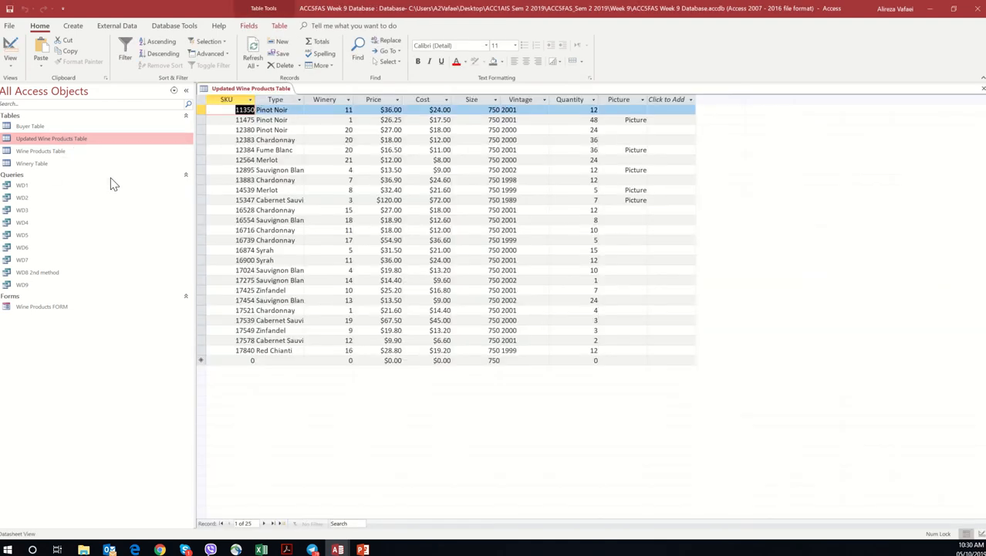
{"action": "left_click", "coordinate": [12, 66]}
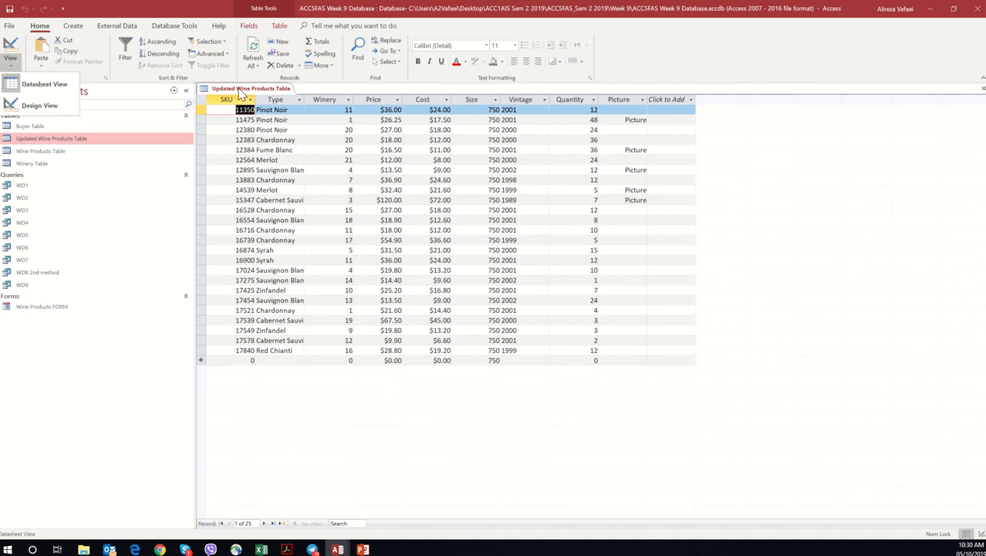
{"action": "right_click", "coordinate": [241, 91]}
{"action": "right_click", "coordinate": [240, 92]}
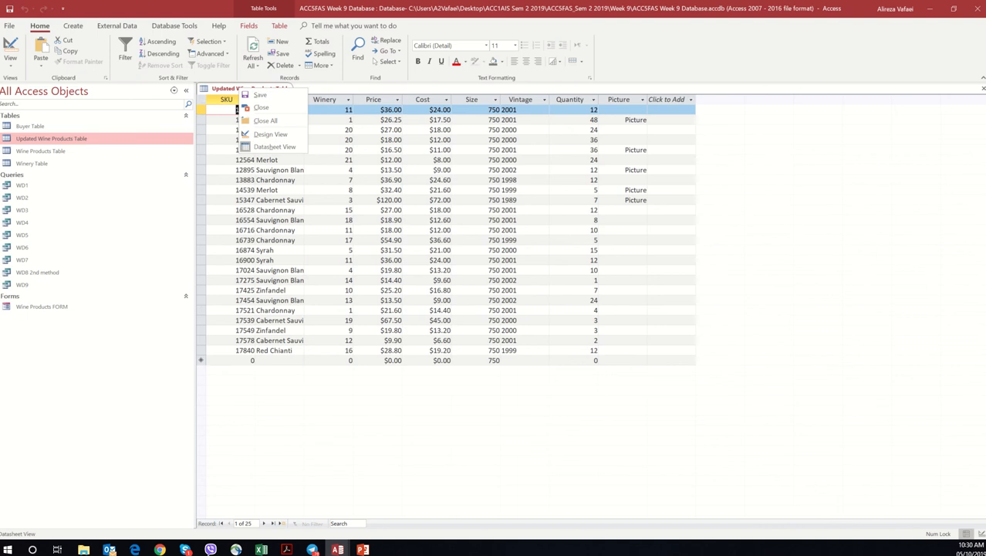
{"action": "key", "text": "Escape"}
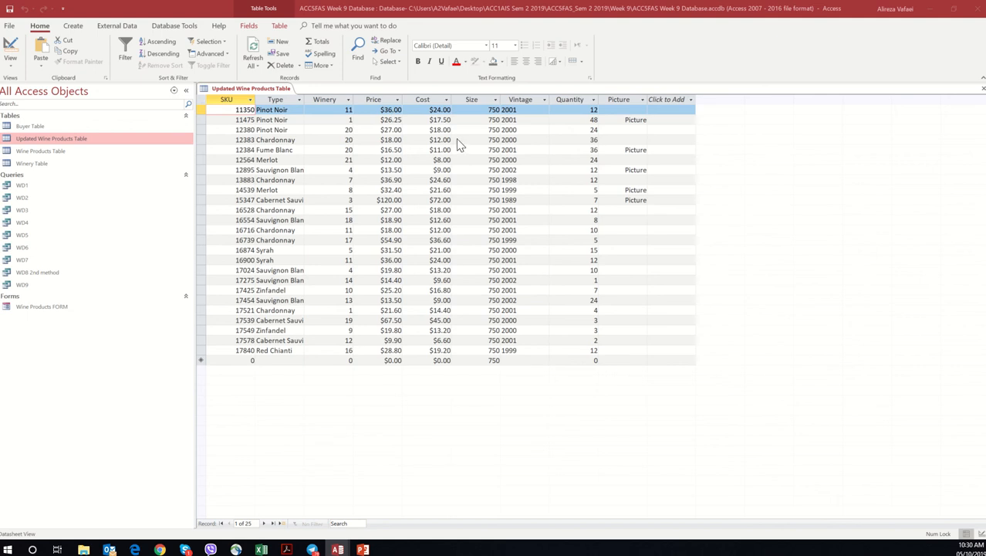
{"action": "right_click", "coordinate": [238, 89]}
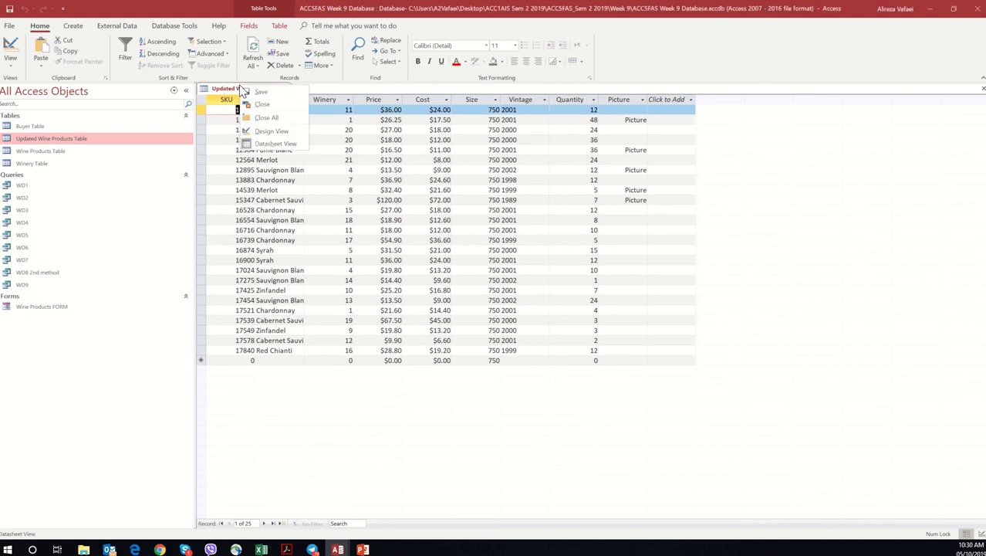
{"action": "left_click", "coordinate": [258, 105]}
Step: Delete the Updated Wine Products Table from the database
{"action": "right_click", "coordinate": [101, 142]}
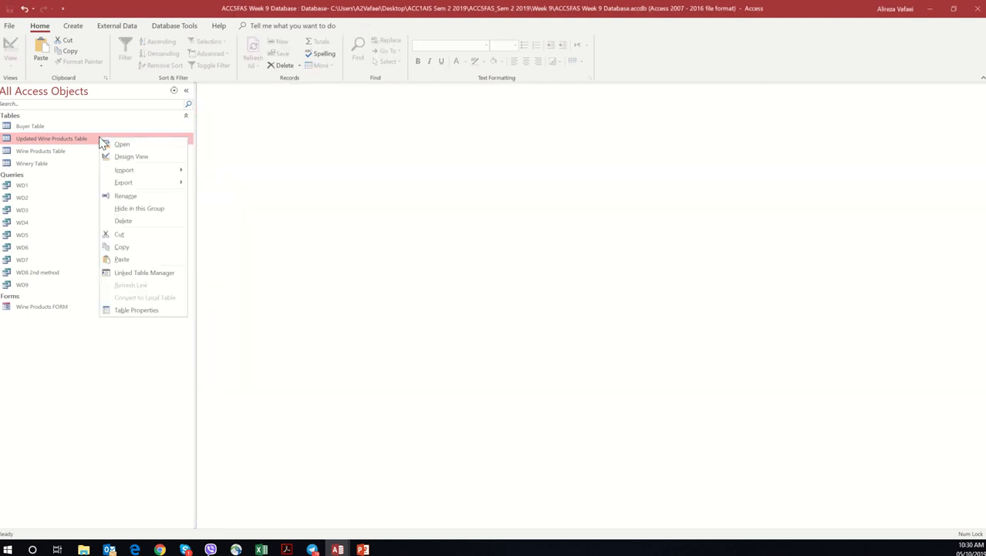
{"action": "left_click", "coordinate": [120, 221]}
{"action": "left_click", "coordinate": [461, 305]}
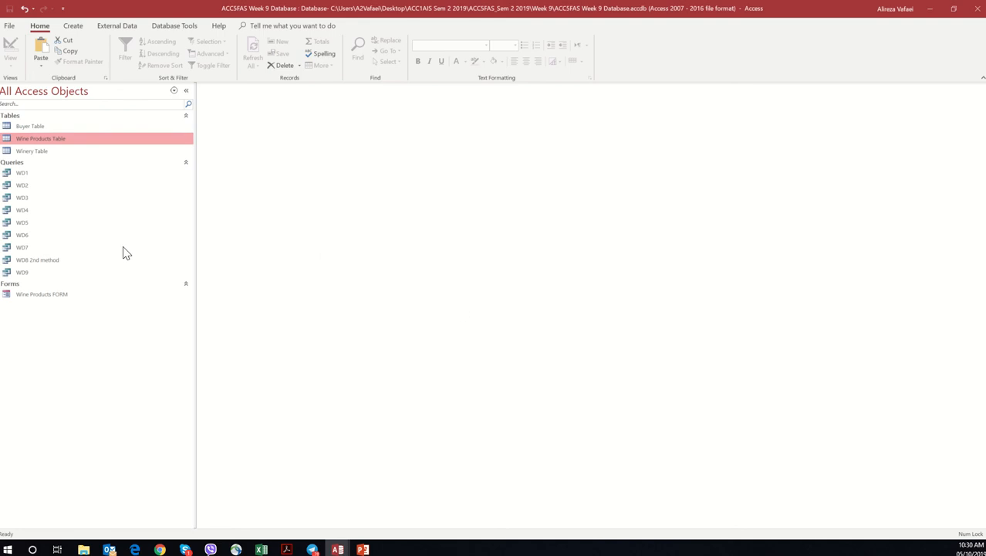
Step: Copy the Wine Products Table with its structure and data as Updated Wine Products Table
{"action": "right_click", "coordinate": [86, 142]}
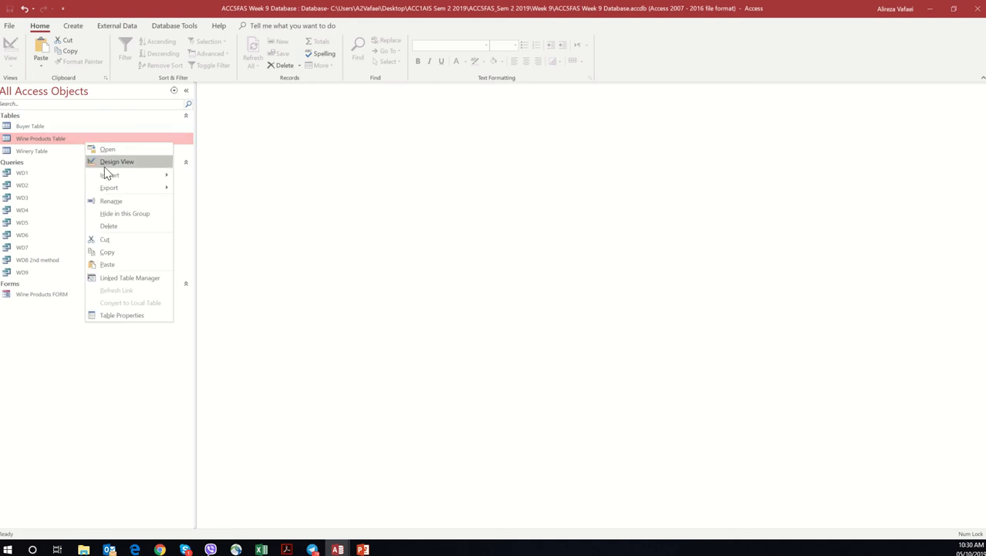
{"action": "left_click", "coordinate": [120, 255]}
{"action": "right_click", "coordinate": [101, 325]}
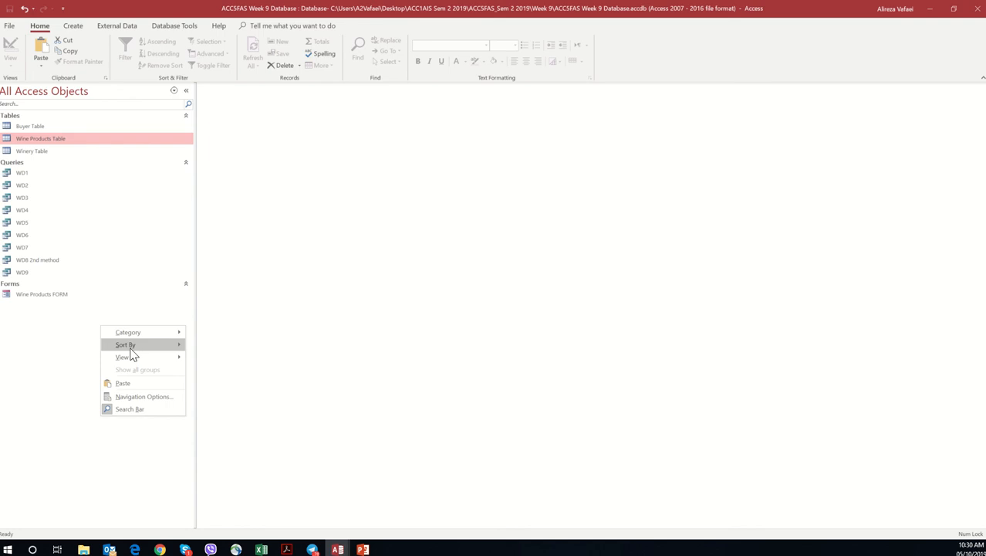
{"action": "left_click", "coordinate": [138, 385]}
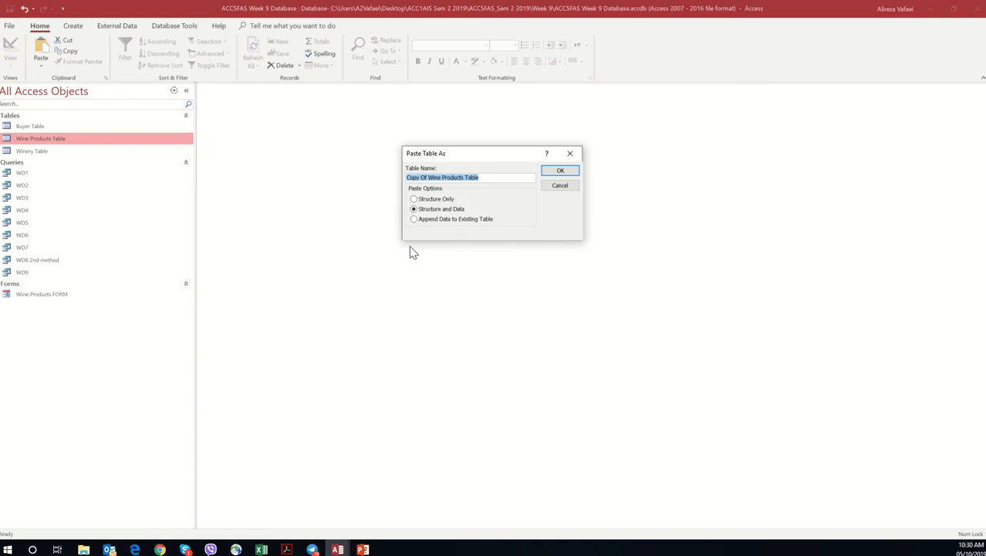
{"action": "left_click", "coordinate": [425, 176]}
{"action": "left_click_drag", "start_coordinate": [429, 176], "coordinate": [401, 177]}
{"action": "type", "text": "Updat"}
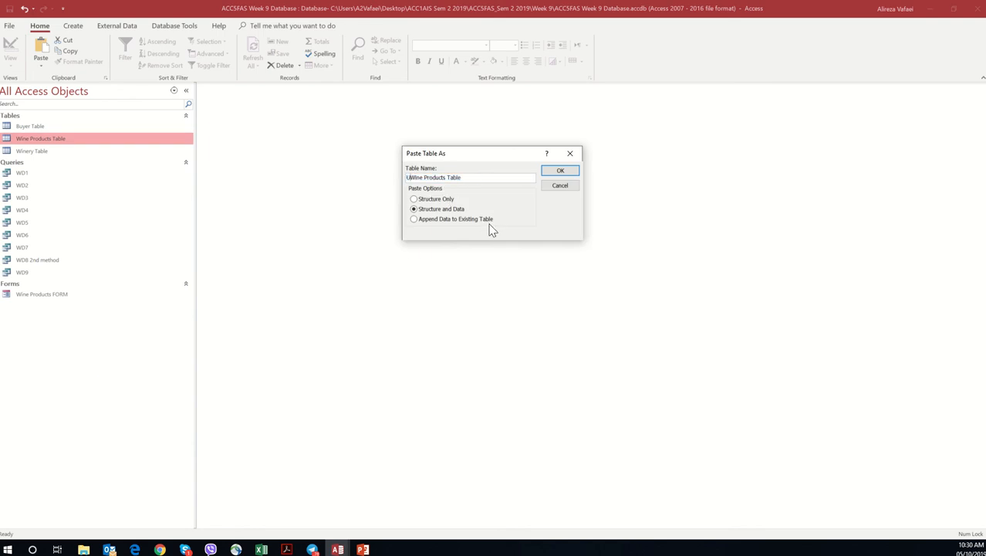
{"action": "type", "text": "ed"}
{"action": "left_click", "coordinate": [561, 170]}
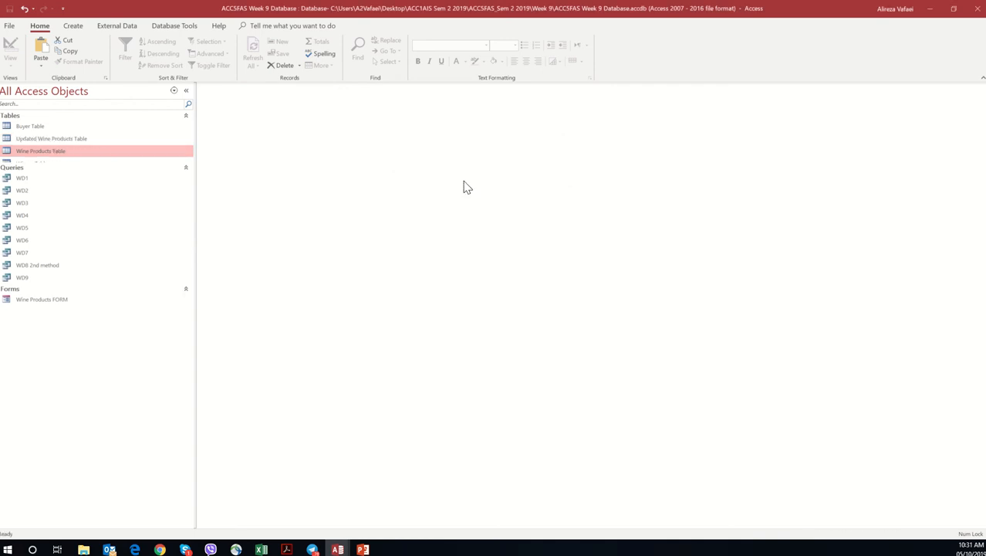
Step: Create a query design based on the Updated Wine Products Table, enlarge its field list, and make it an Update query
{"action": "left_click", "coordinate": [72, 137]}
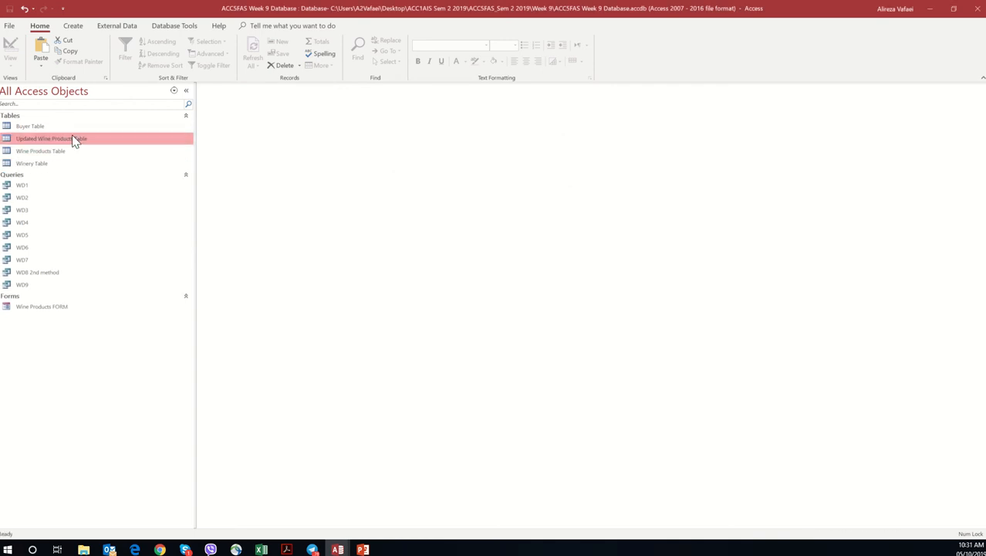
{"action": "left_click", "coordinate": [75, 26]}
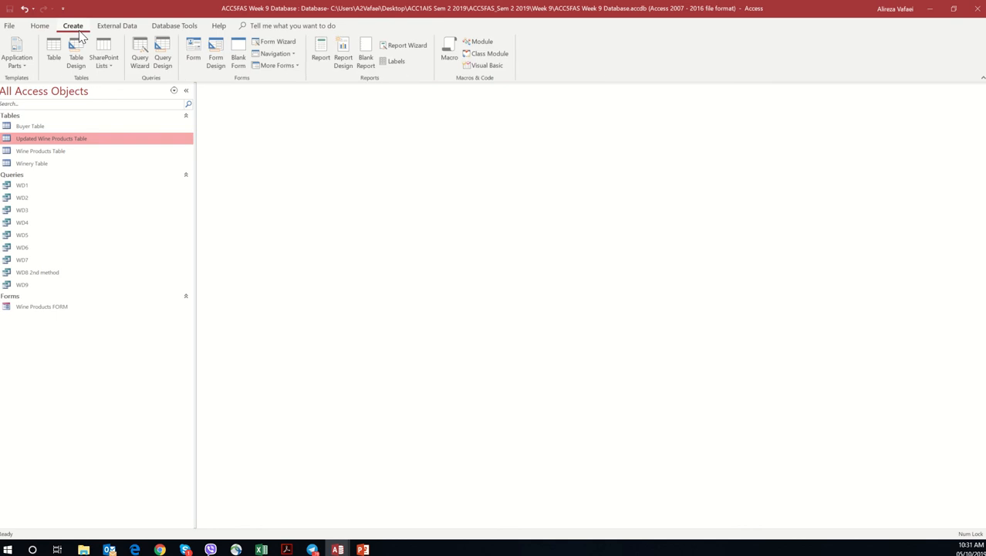
{"action": "left_click", "coordinate": [165, 54]}
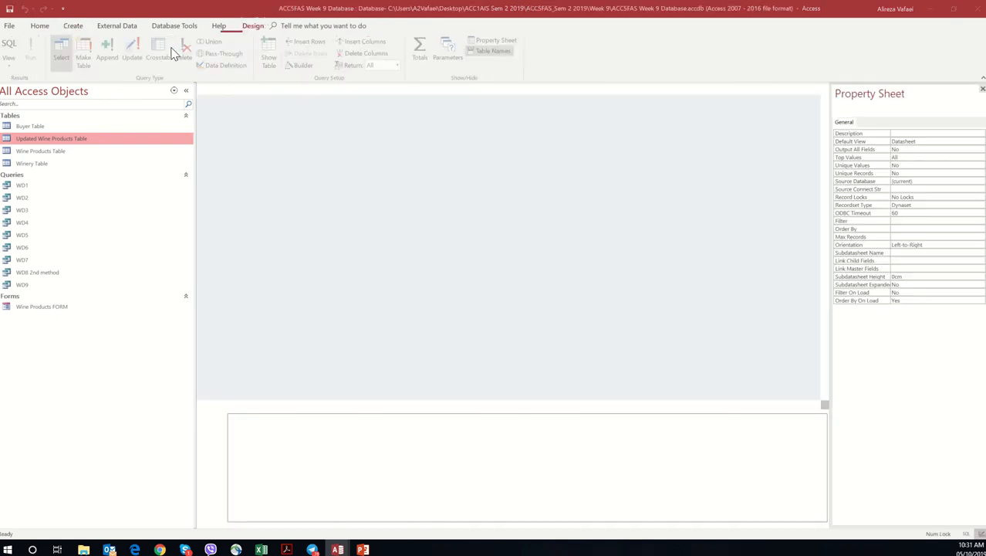
{"action": "double_click", "coordinate": [459, 138]}
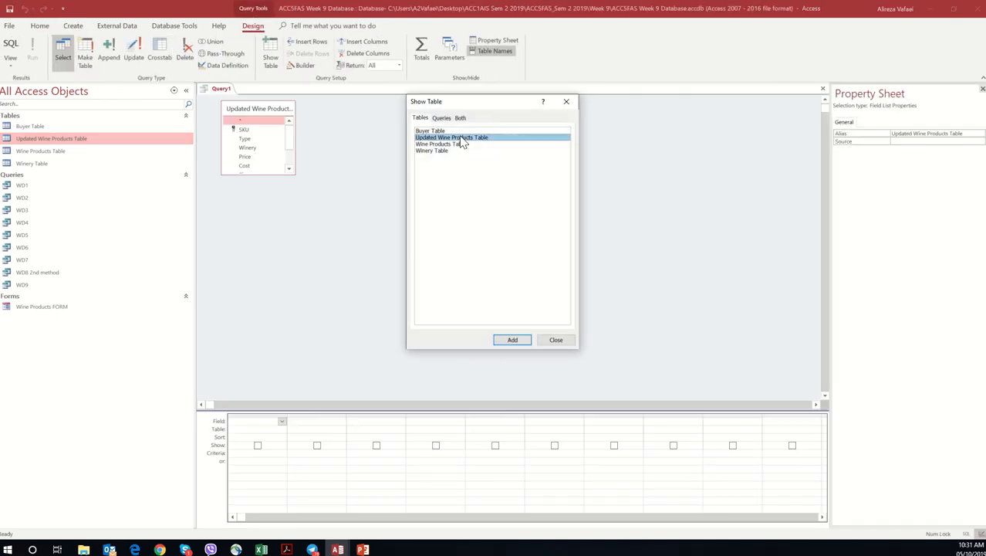
{"action": "left_click", "coordinate": [553, 341]}
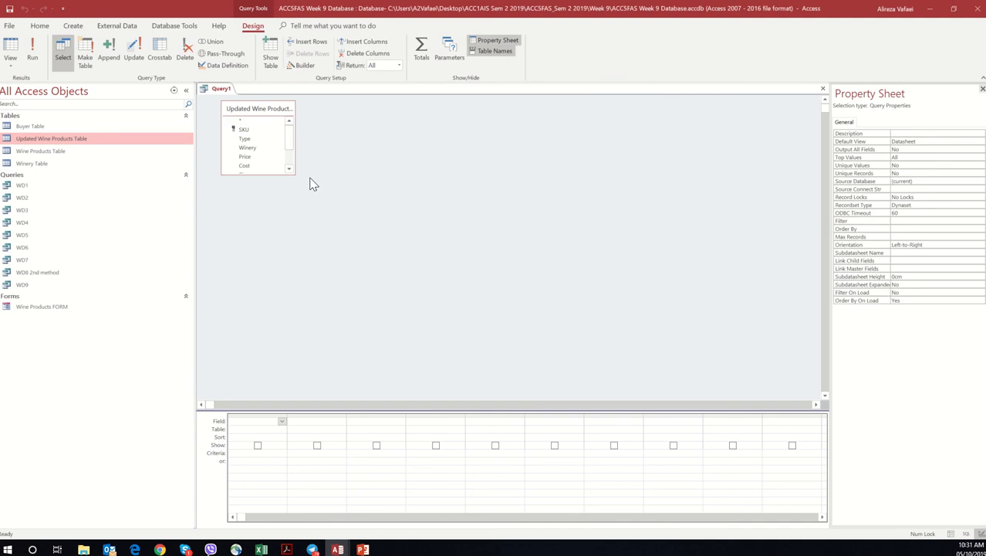
{"action": "left_click_drag", "start_coordinate": [291, 171], "coordinate": [298, 253]}
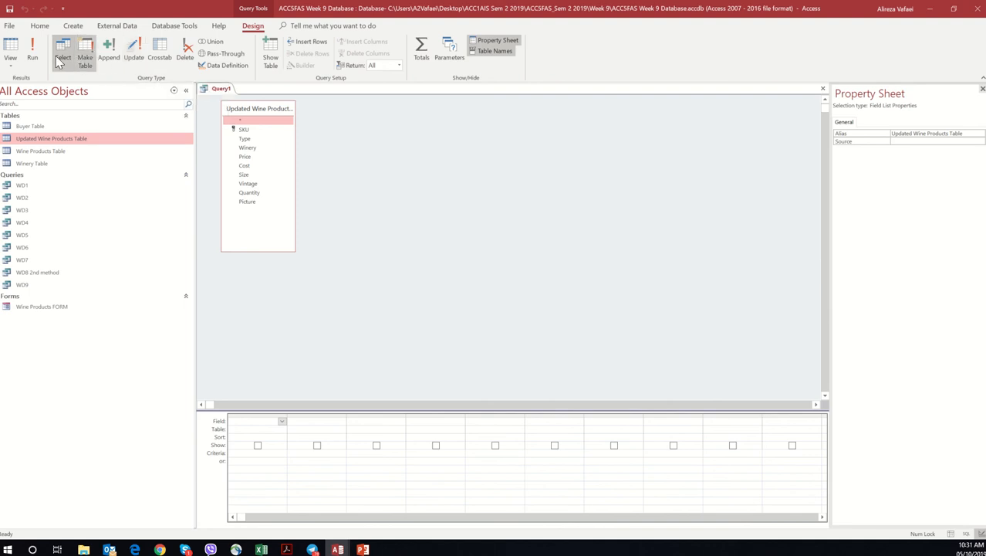
{"action": "left_click", "coordinate": [135, 57]}
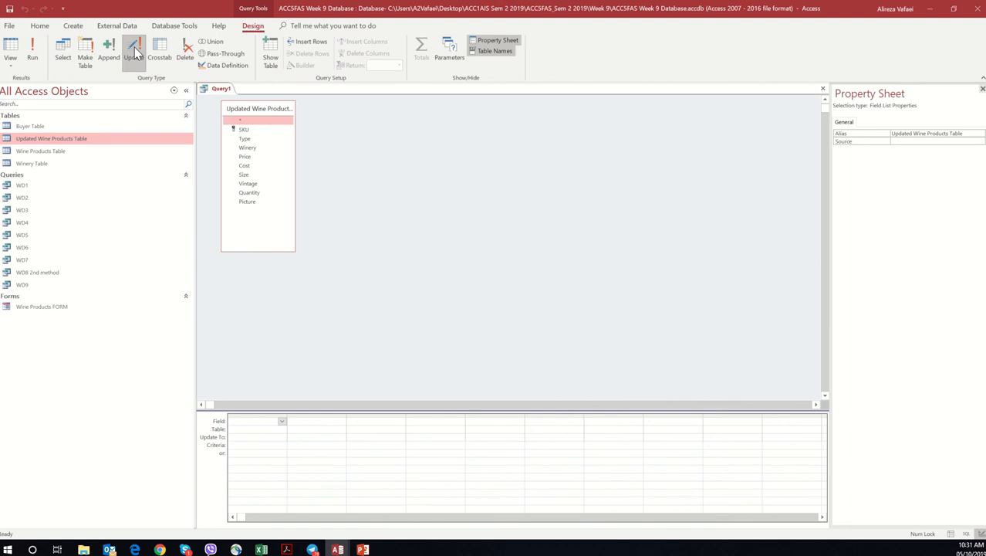
Step: Add the SKU, Type, Winery, Cost, Size, Vintage, Quantity and Picture fields to the update query's design grid
{"action": "double_click", "coordinate": [244, 130]}
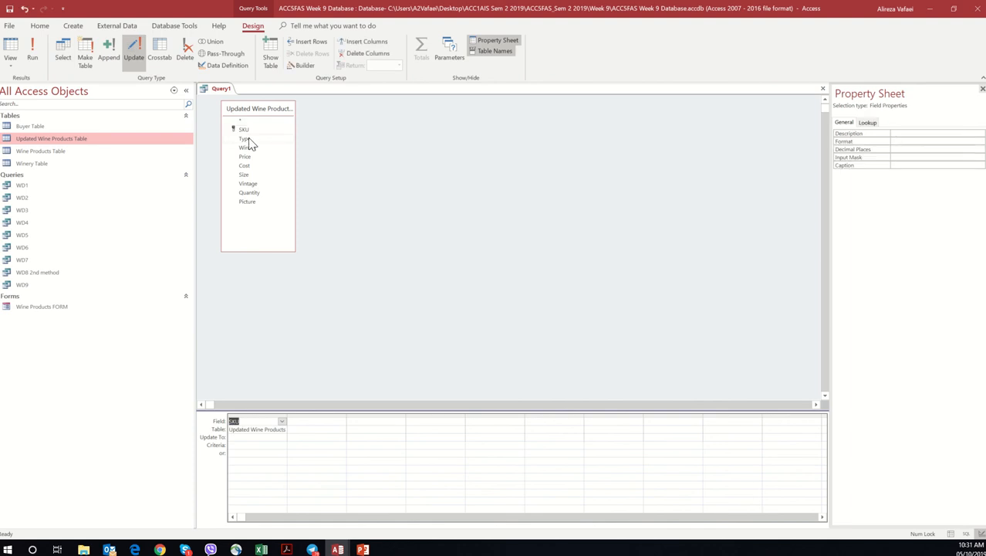
{"action": "double_click", "coordinate": [246, 138]}
{"action": "double_click", "coordinate": [248, 148]}
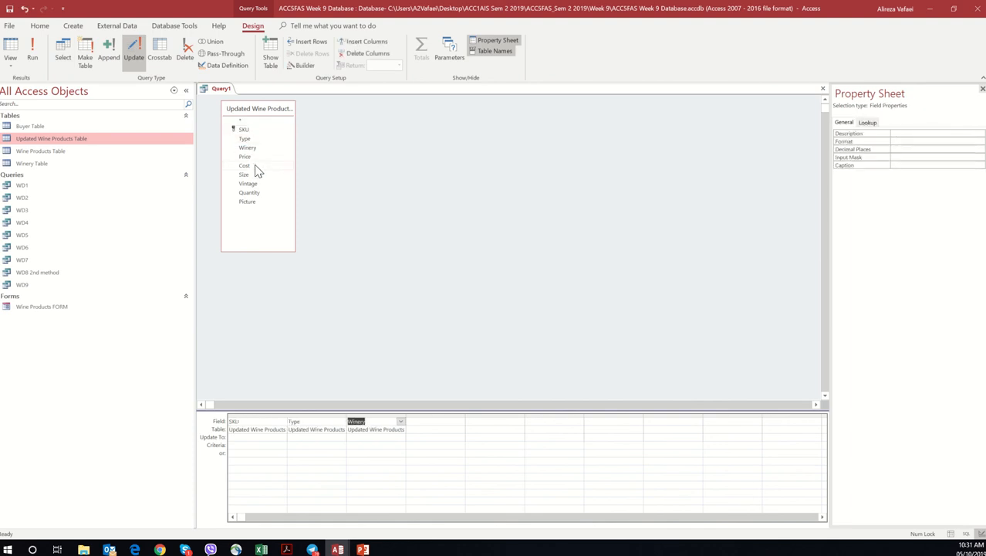
{"action": "double_click", "coordinate": [254, 165]}
{"action": "double_click", "coordinate": [254, 174]}
{"action": "double_click", "coordinate": [255, 185]}
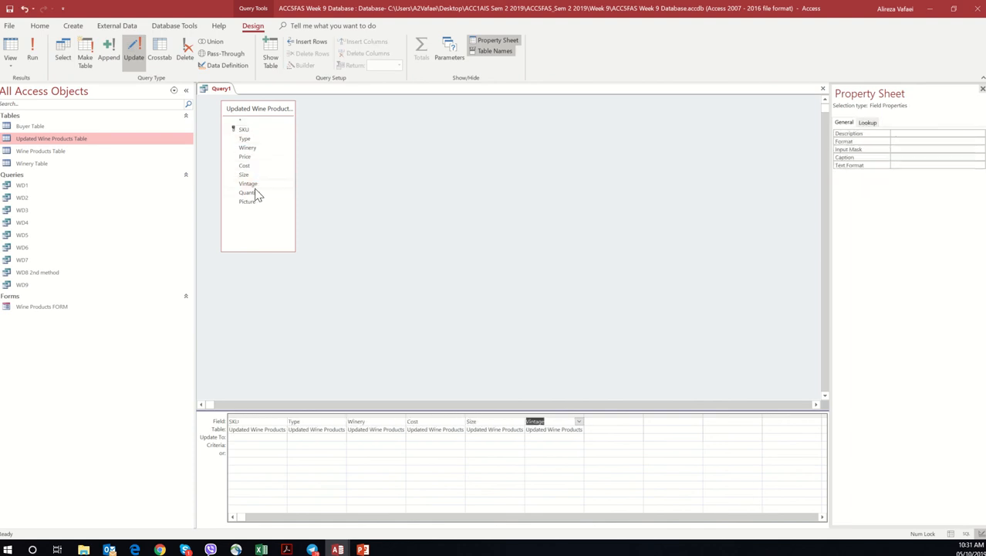
{"action": "double_click", "coordinate": [257, 193]}
{"action": "double_click", "coordinate": [259, 203]}
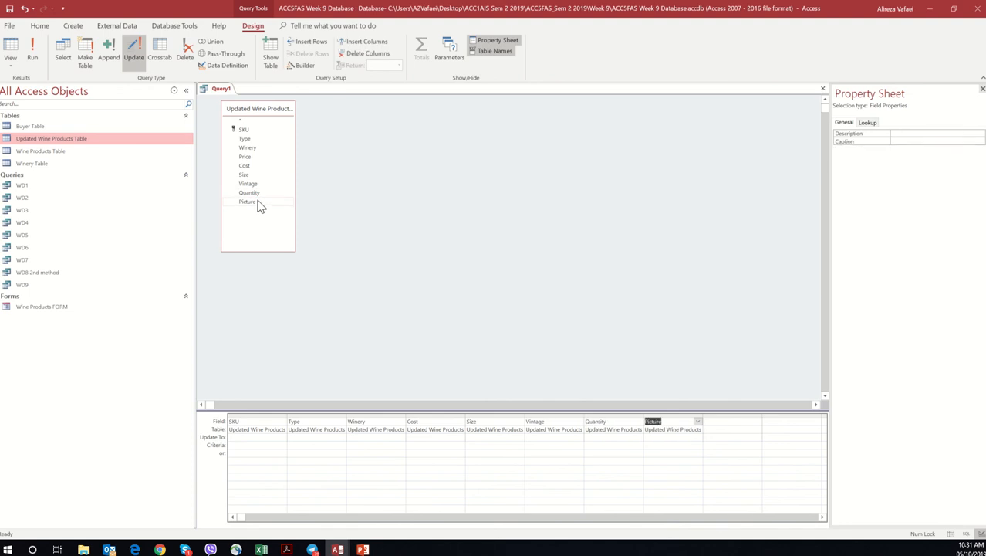
Step: Add the Price field to the update query and build its Update To expression as [Updated Wine Products Table]![Cost] *1.5
{"action": "left_click", "coordinate": [255, 159]}
{"action": "double_click", "coordinate": [255, 159]}
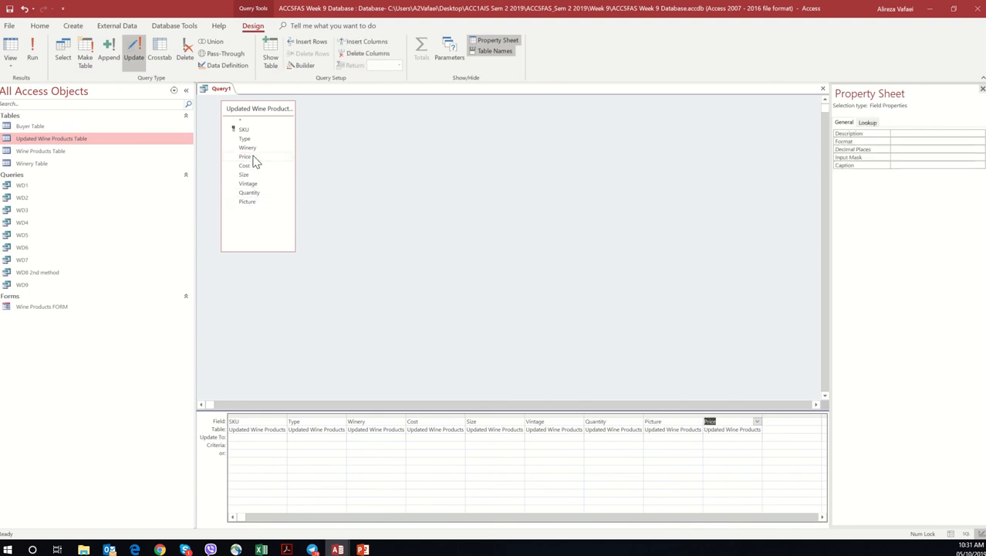
{"action": "left_click", "coordinate": [719, 438]}
{"action": "left_click", "coordinate": [317, 69]}
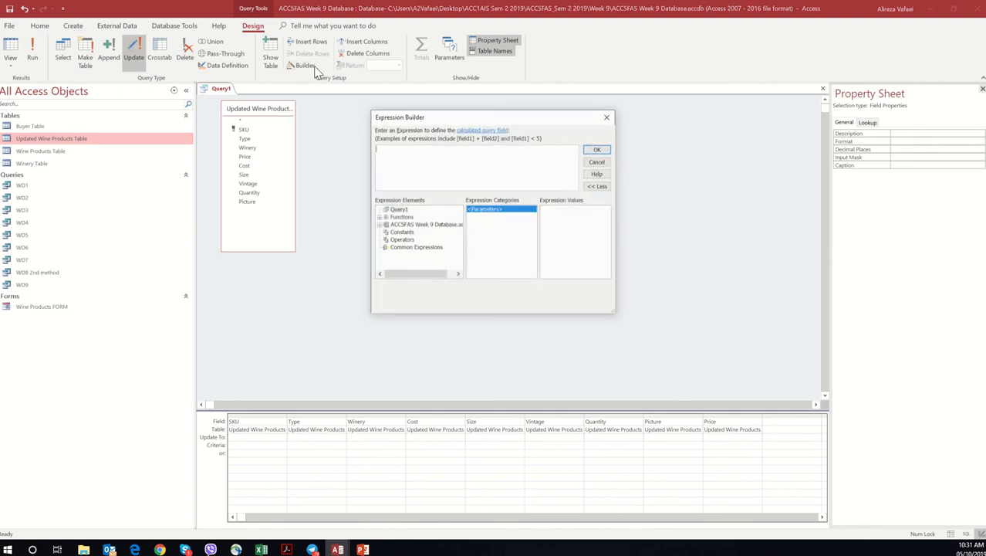
{"action": "double_click", "coordinate": [413, 225]}
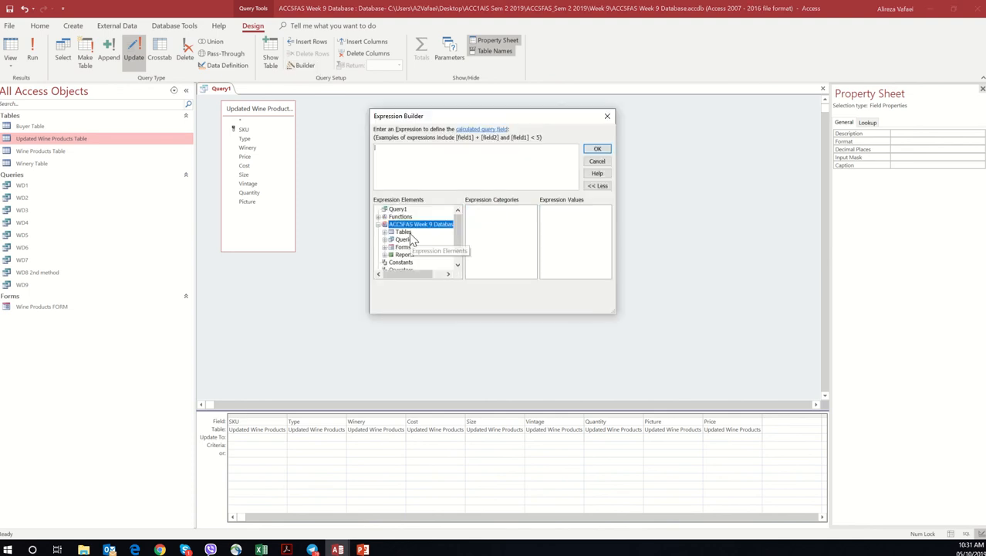
{"action": "double_click", "coordinate": [405, 233]}
{"action": "left_click", "coordinate": [415, 249]}
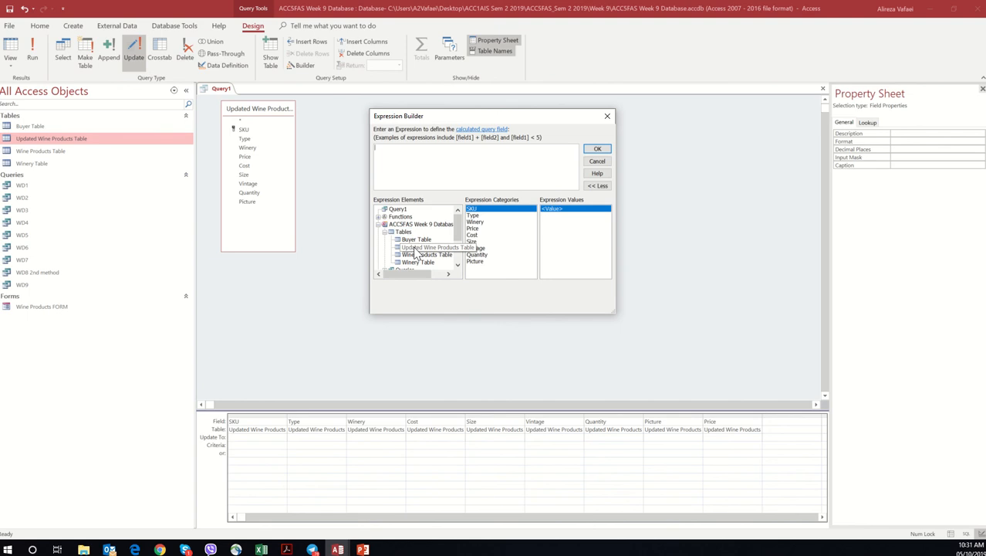
{"action": "double_click", "coordinate": [472, 235]}
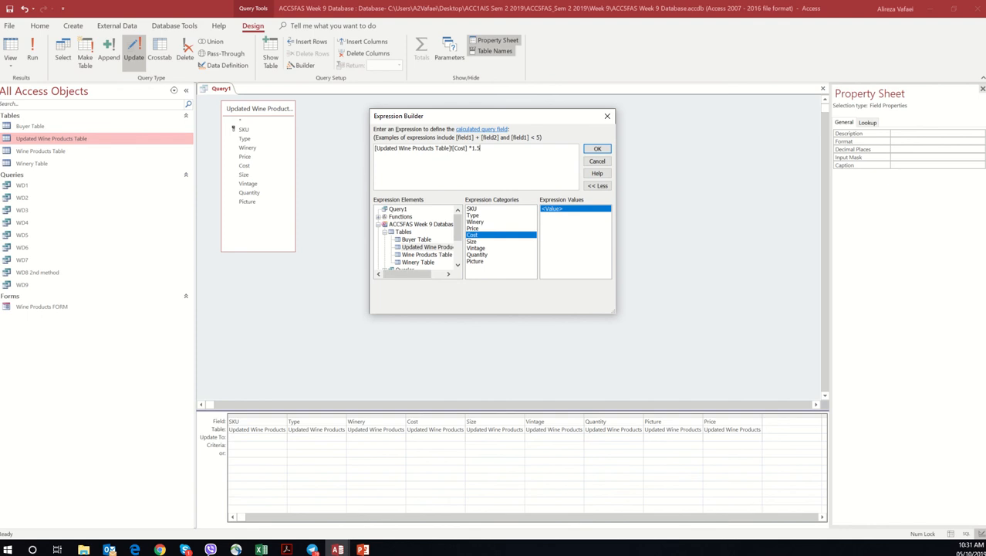
{"action": "left_click", "coordinate": [596, 150]}
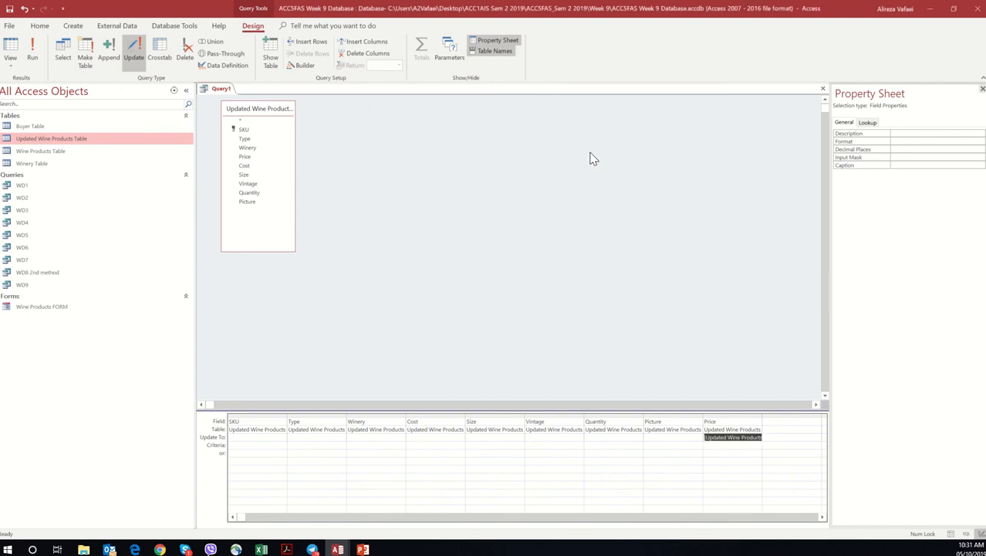
Step: Run the update query, accepting the row update and continuing past the validation rule violations
{"action": "left_click", "coordinate": [32, 56]}
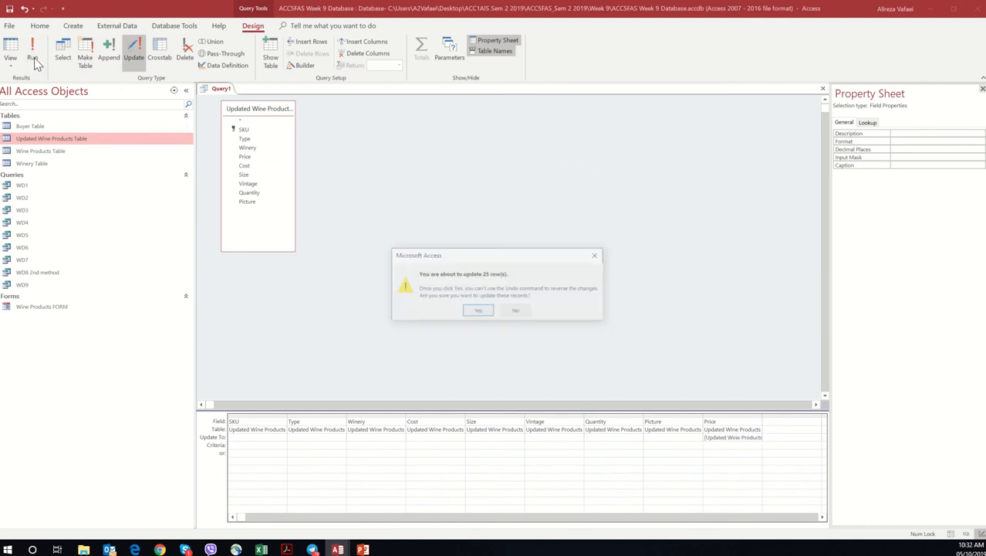
{"action": "left_click", "coordinate": [474, 311]}
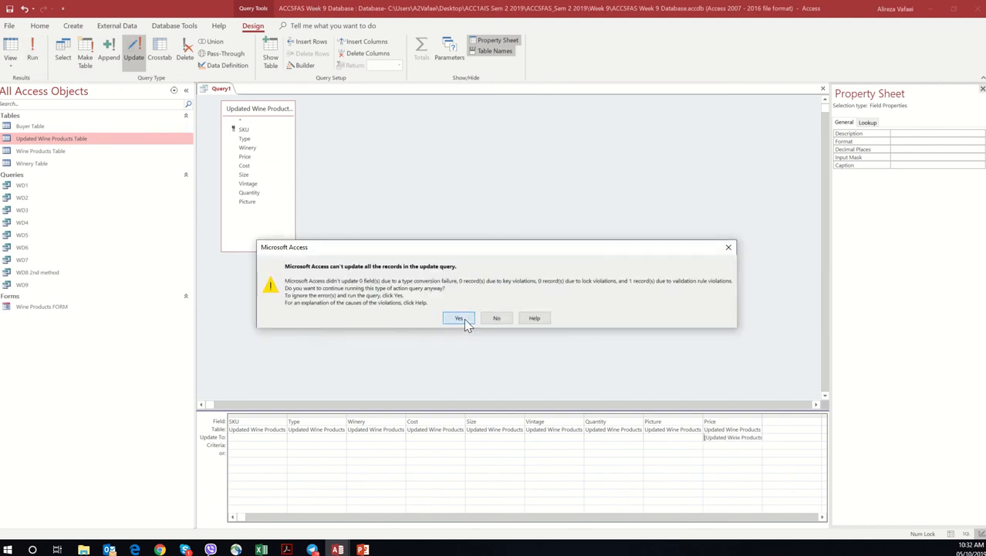
{"action": "left_click", "coordinate": [464, 318]}
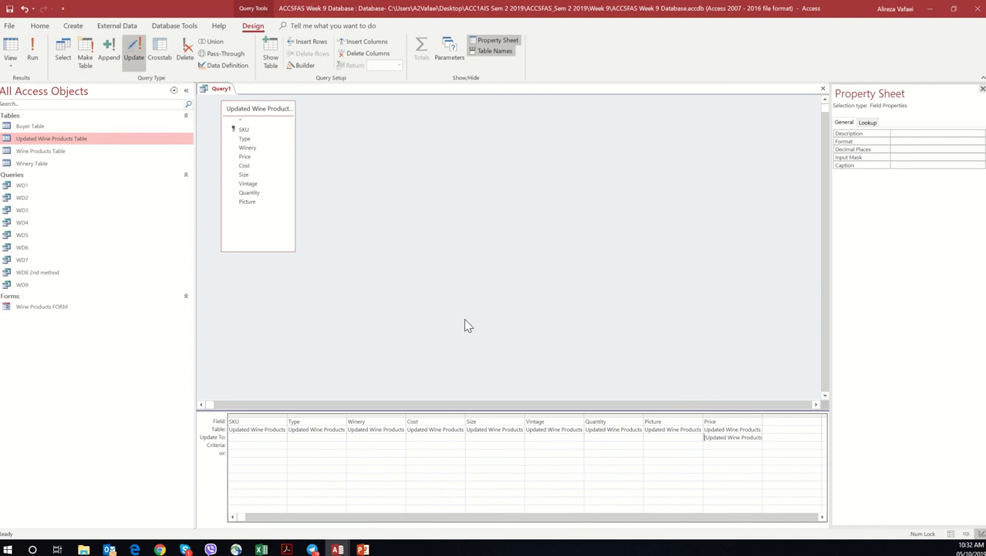
Step: Show the update query in Datasheet View and widen its Price column
{"action": "left_click", "coordinate": [11, 65]}
{"action": "left_click", "coordinate": [44, 84]}
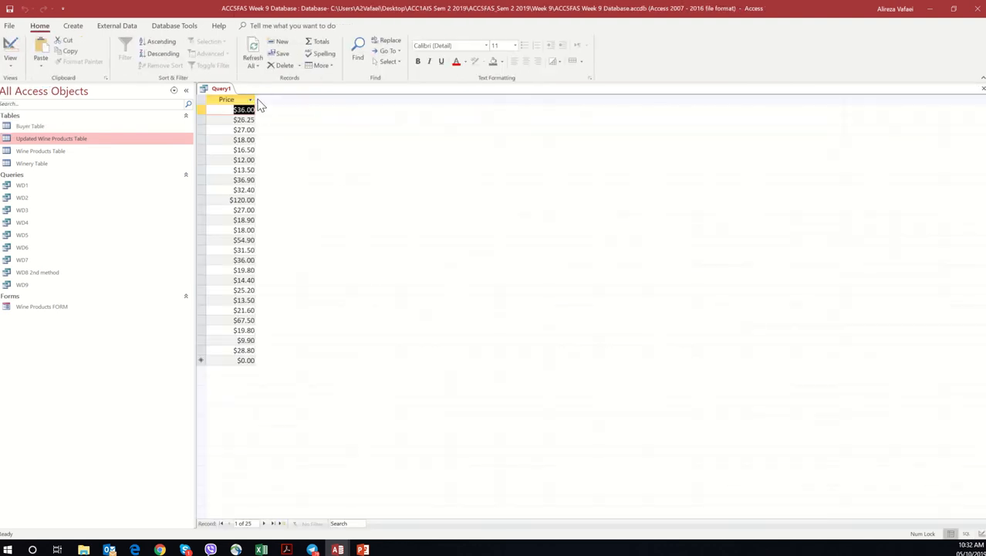
{"action": "left_click_drag", "start_coordinate": [256, 99], "coordinate": [310, 99]}
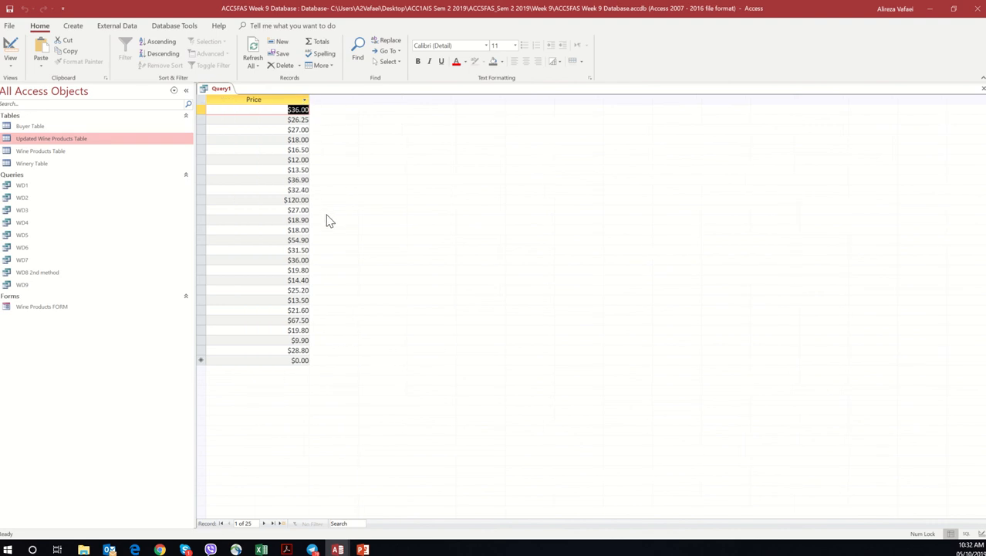
Step: Save the update query as WD8 First method
{"action": "right_click", "coordinate": [215, 89]}
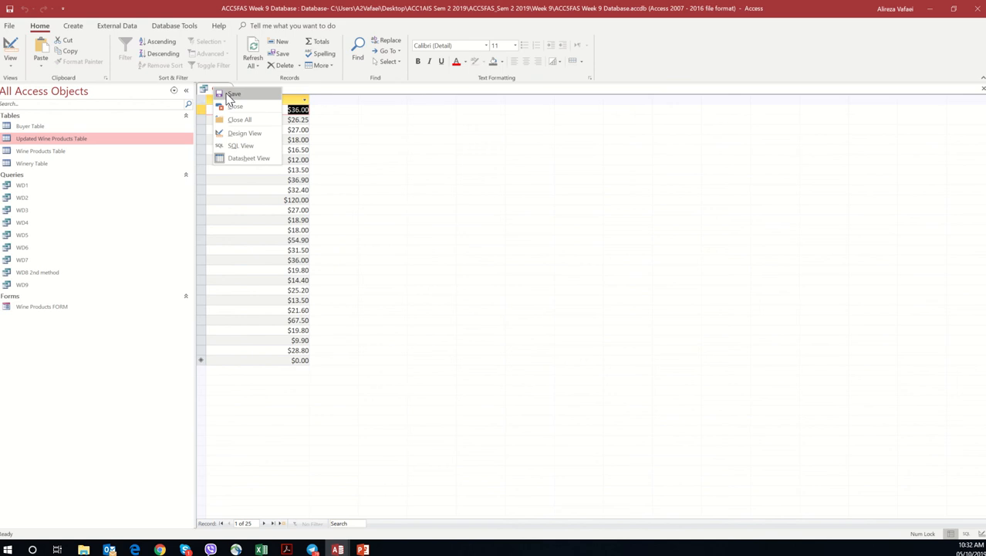
{"action": "left_click", "coordinate": [231, 94]}
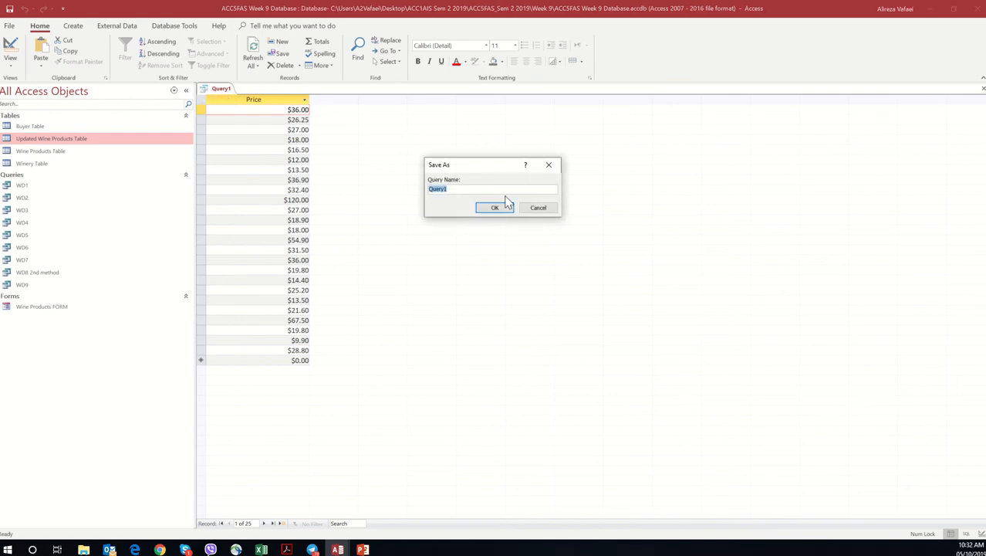
{"action": "type", "text": "WD8 First method"}
{"action": "left_click", "coordinate": [479, 209]}
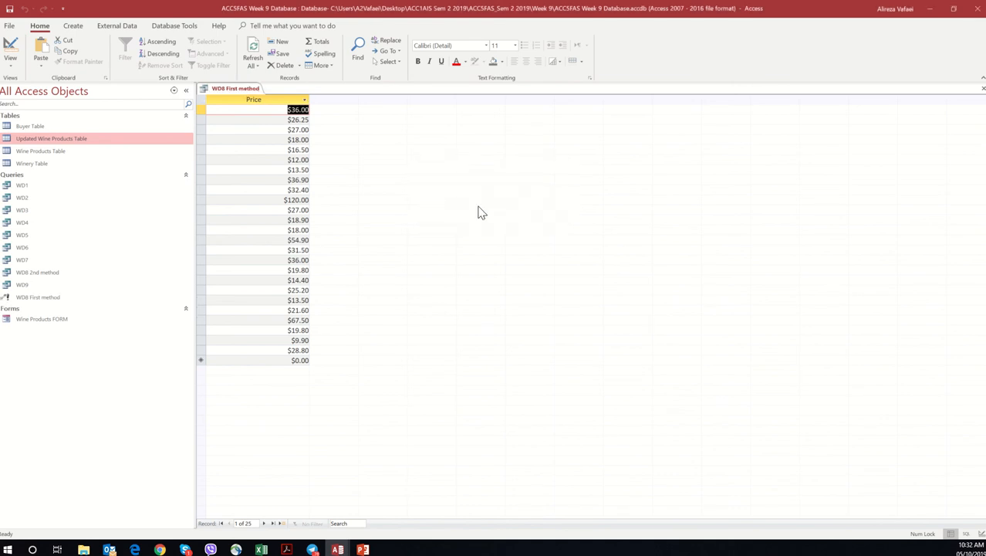
Step: Open the Updated Wine Products Table and the WD8 2nd method query to compare their prices and costs
{"action": "left_click", "coordinate": [45, 141]}
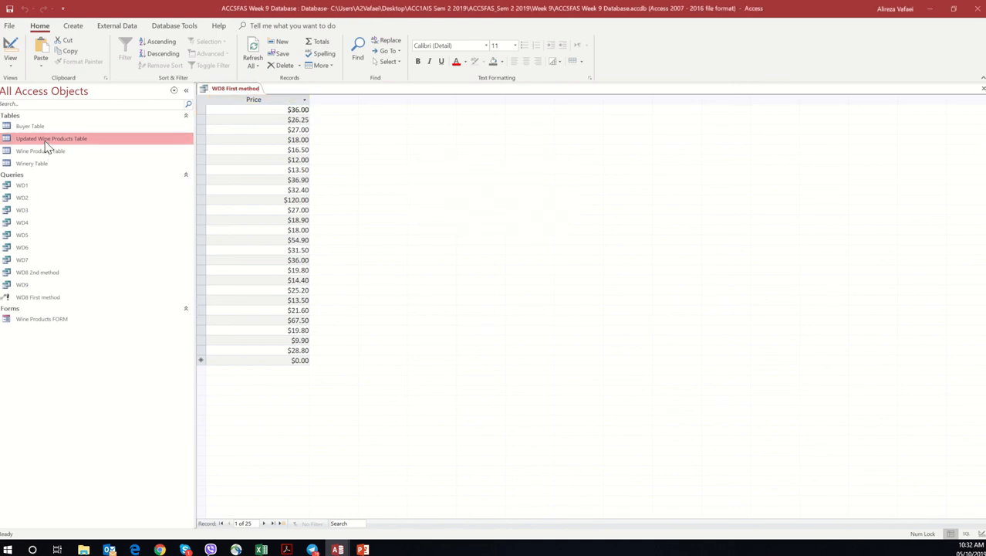
{"action": "double_click", "coordinate": [45, 143]}
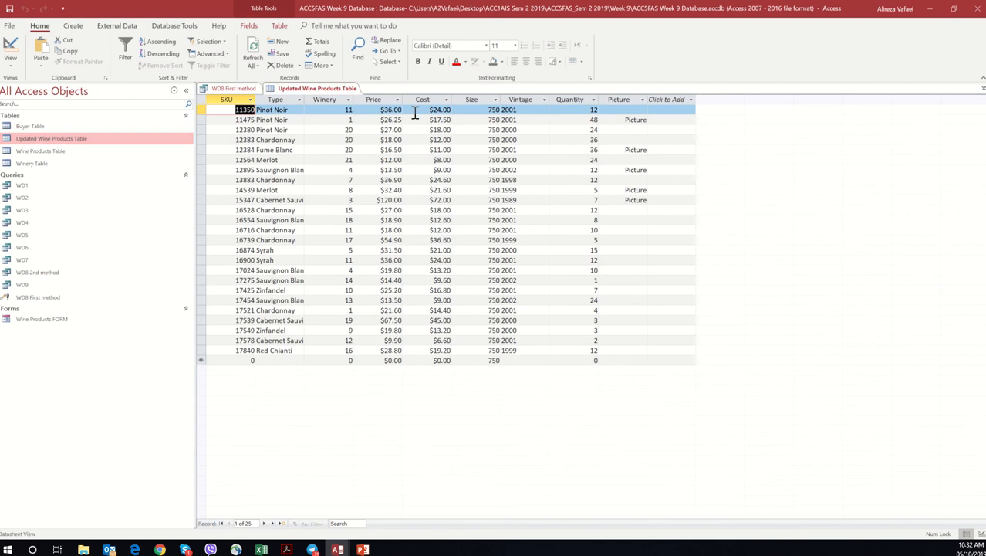
{"action": "double_click", "coordinate": [33, 273]}
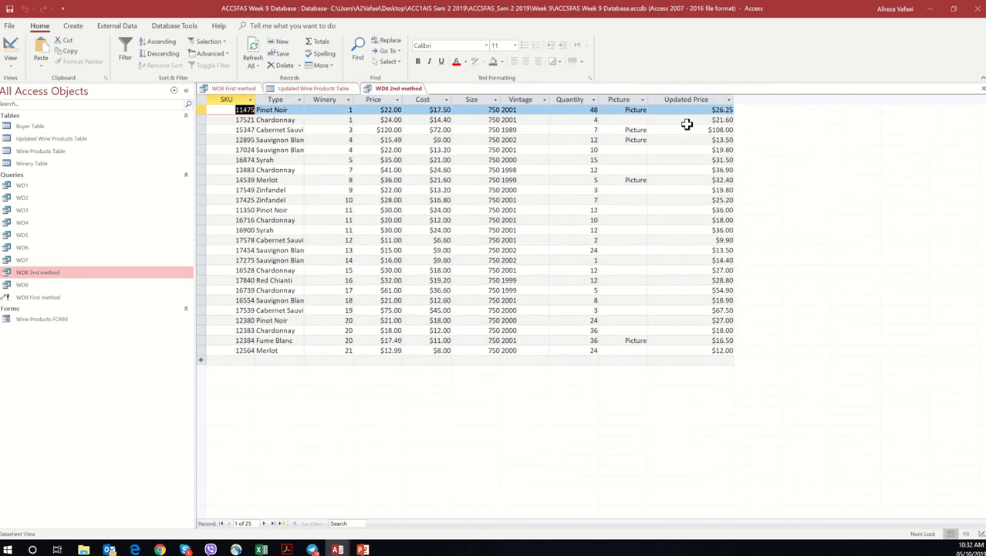
{"action": "left_click", "coordinate": [432, 110]}
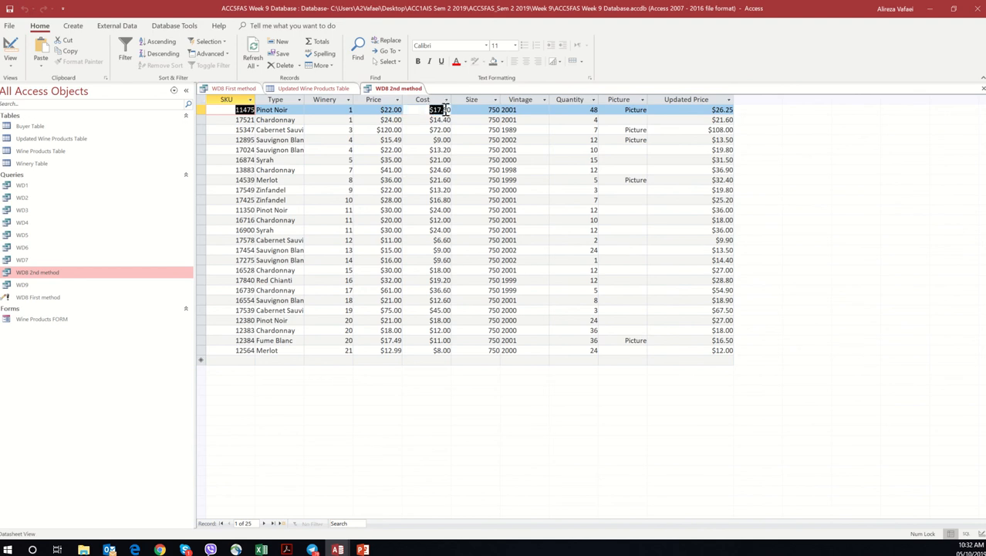
{"action": "left_click", "coordinate": [345, 90]}
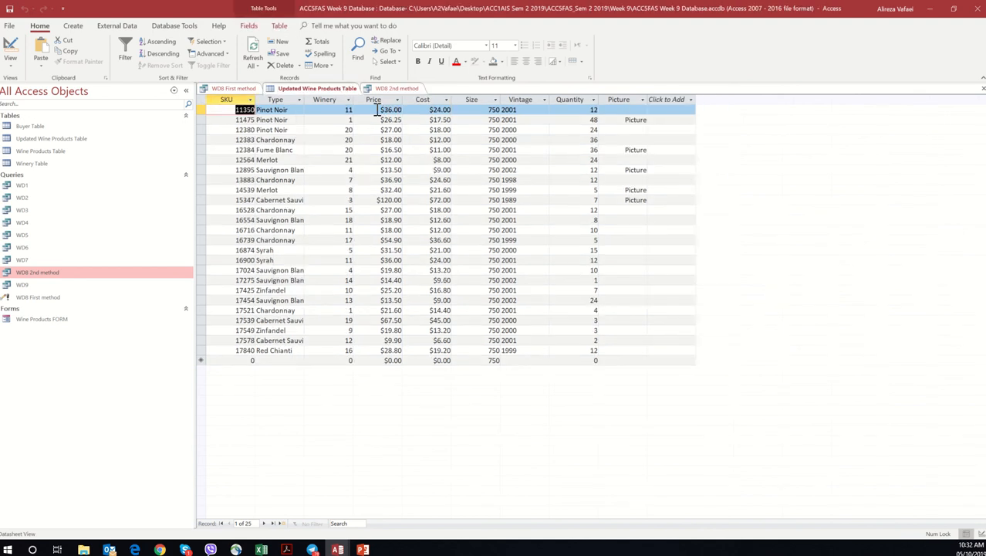
Step: Check the Price of the table's first record by calculating 24 × 1.5 in Calculator
{"action": "left_click_drag", "start_coordinate": [377, 109], "coordinate": [403, 110]}
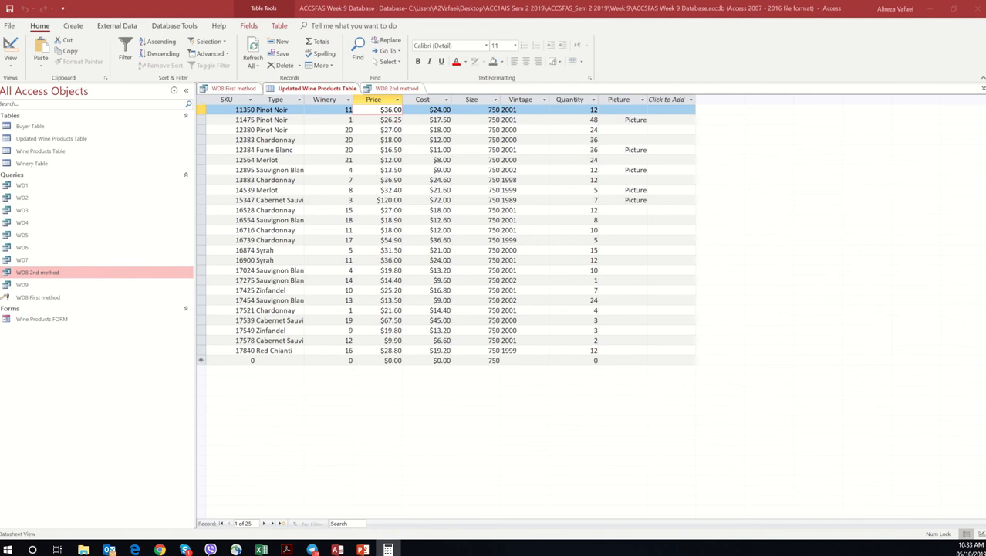
{"action": "left_click", "coordinate": [786, 381]}
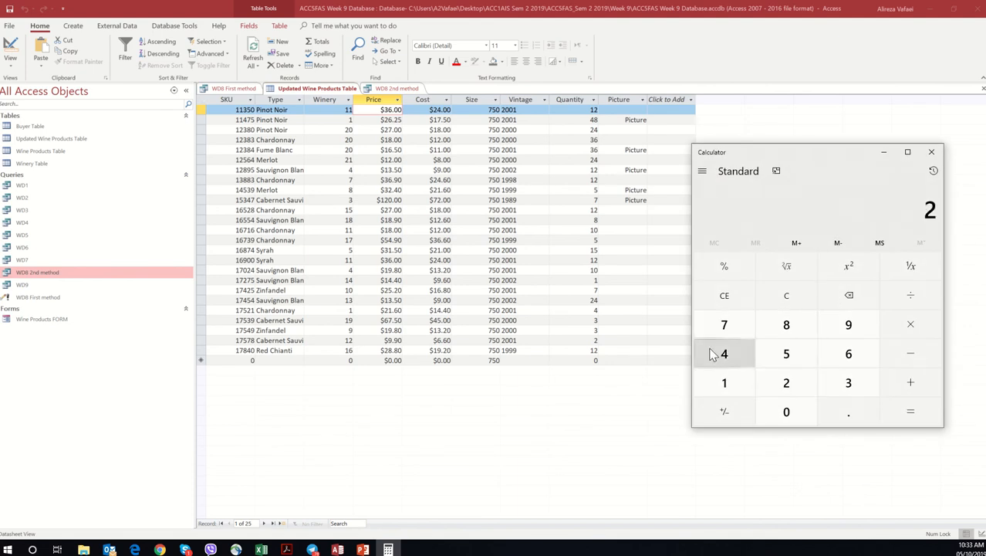
{"action": "left_click", "coordinate": [714, 354]}
{"action": "left_click", "coordinate": [911, 318]}
{"action": "left_click", "coordinate": [755, 379]}
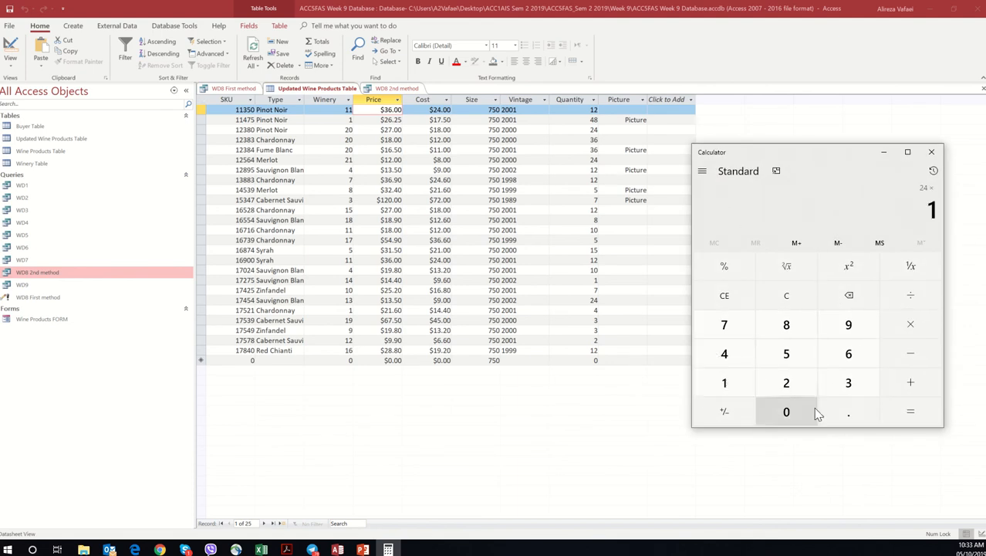
{"action": "left_click", "coordinate": [848, 412]}
{"action": "left_click", "coordinate": [786, 352]}
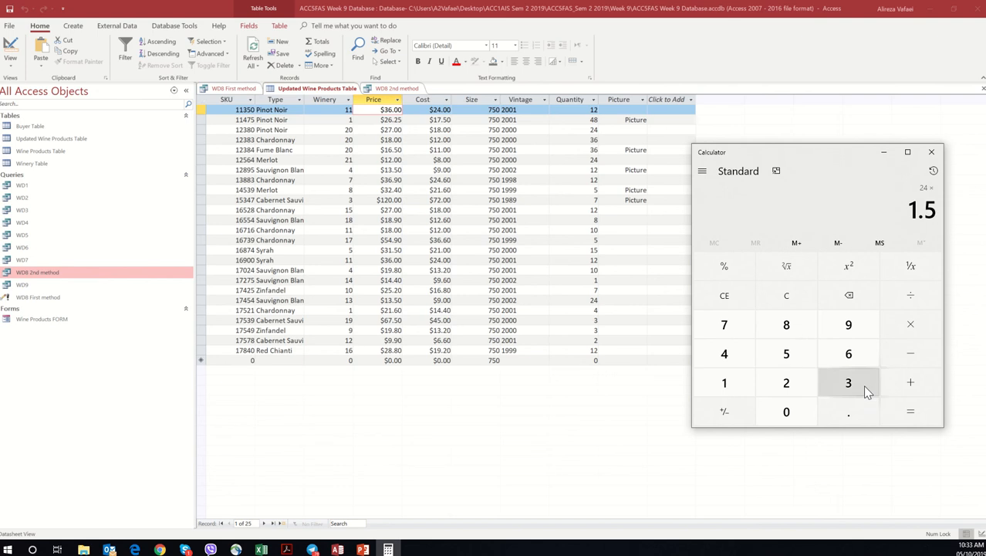
{"action": "left_click", "coordinate": [905, 410]}
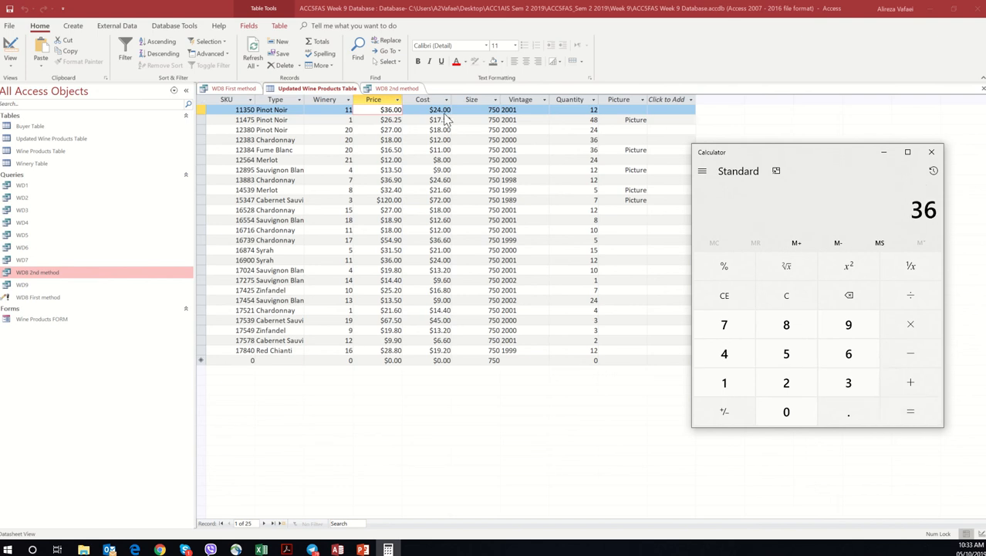
Step: Compare the SKU 11350 Pinot Noir price in the Updated Wine Products Table with its Updated Price in WD8 2nd method
{"action": "left_click", "coordinate": [369, 112]}
{"action": "left_click", "coordinate": [317, 91]}
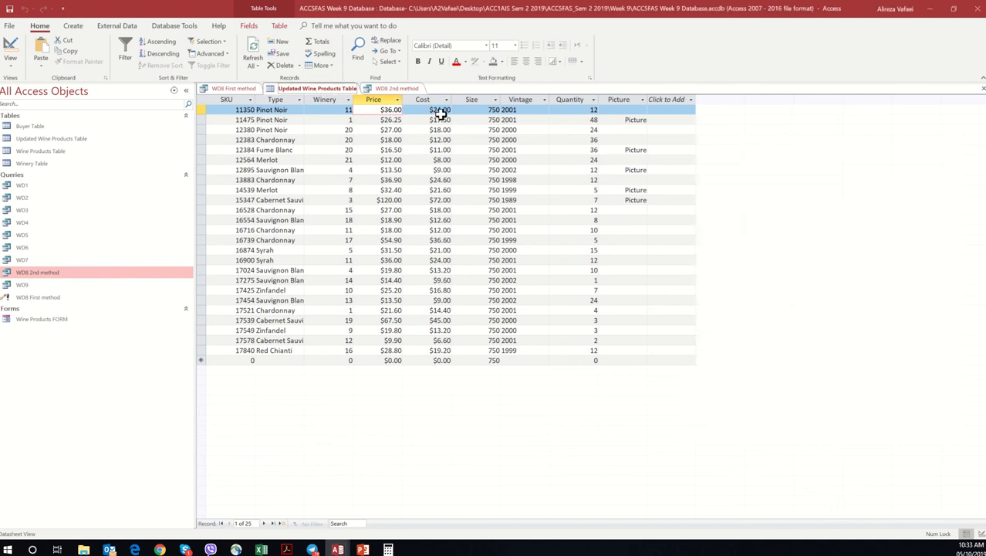
{"action": "left_click", "coordinate": [396, 89]}
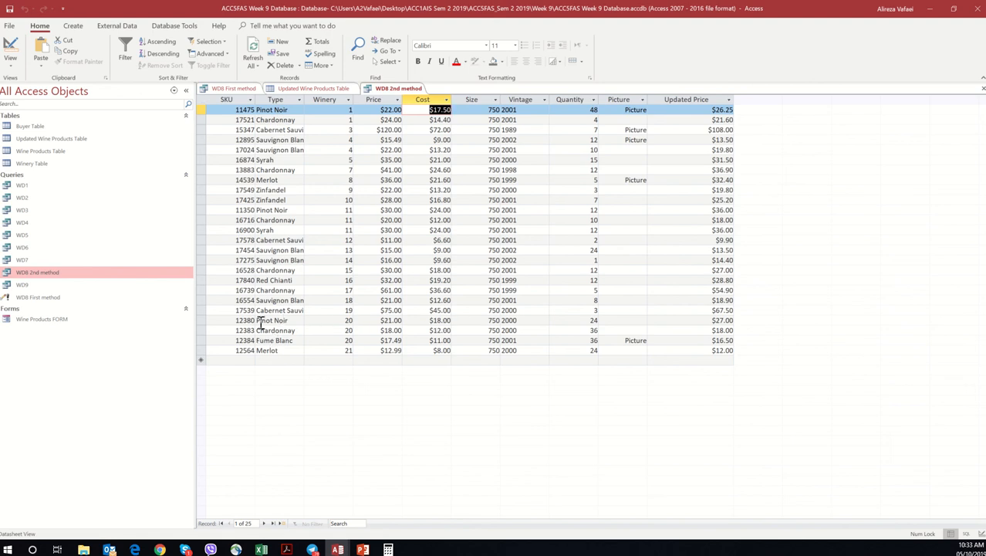
{"action": "double_click", "coordinate": [237, 320]}
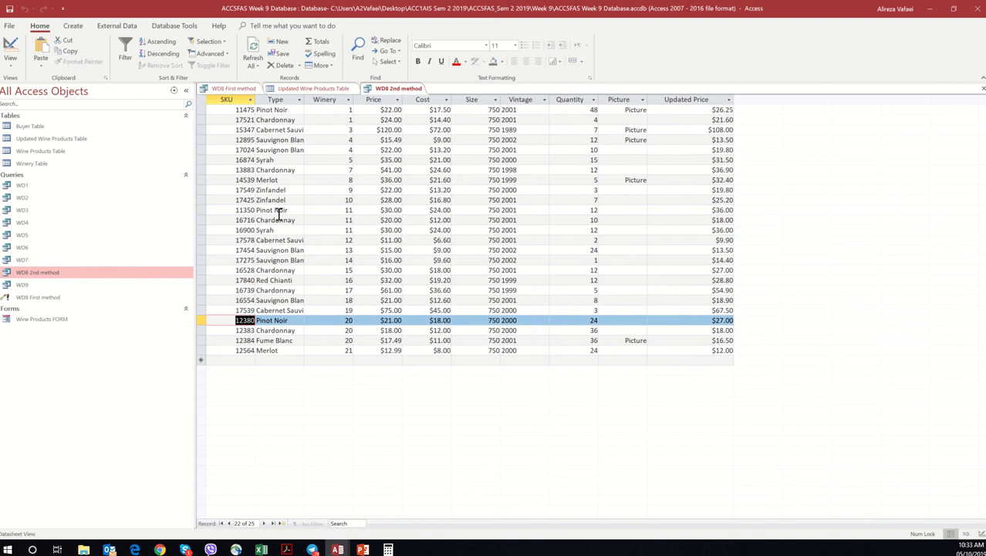
{"action": "left_click", "coordinate": [274, 210]}
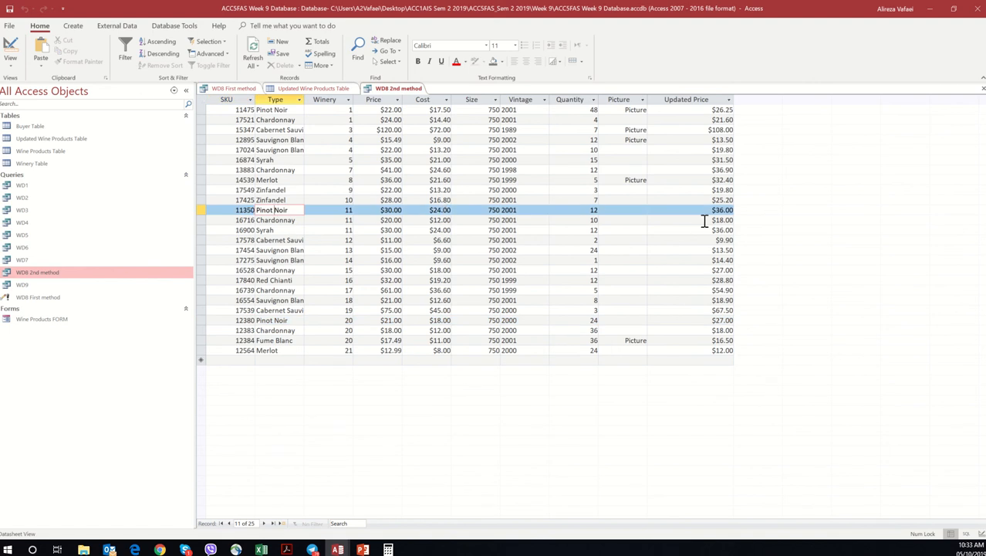
{"action": "left_click", "coordinate": [309, 88]}
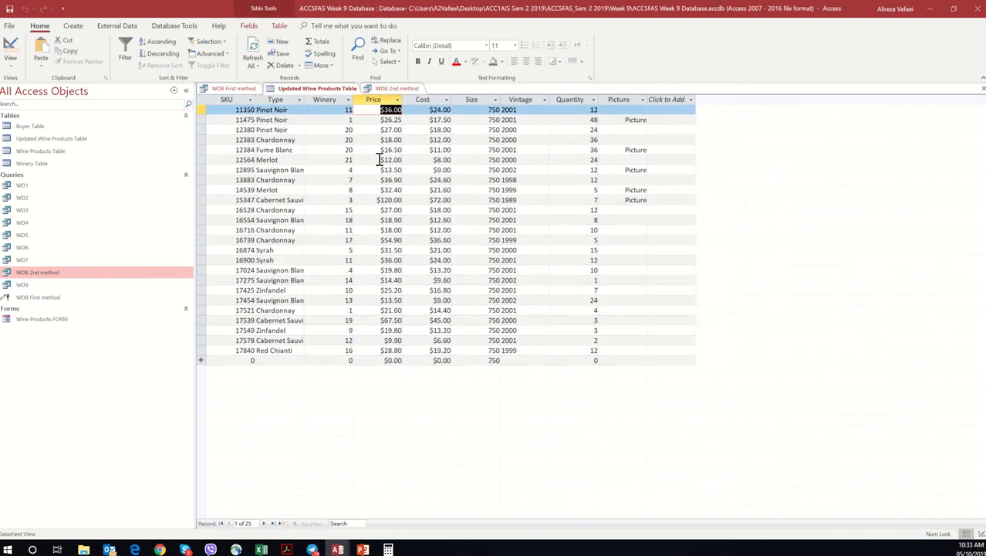
Step: Close the Updated Wine Products Table and the WD8 First method query
{"action": "right_click", "coordinate": [330, 94]}
{"action": "left_click", "coordinate": [341, 115]}
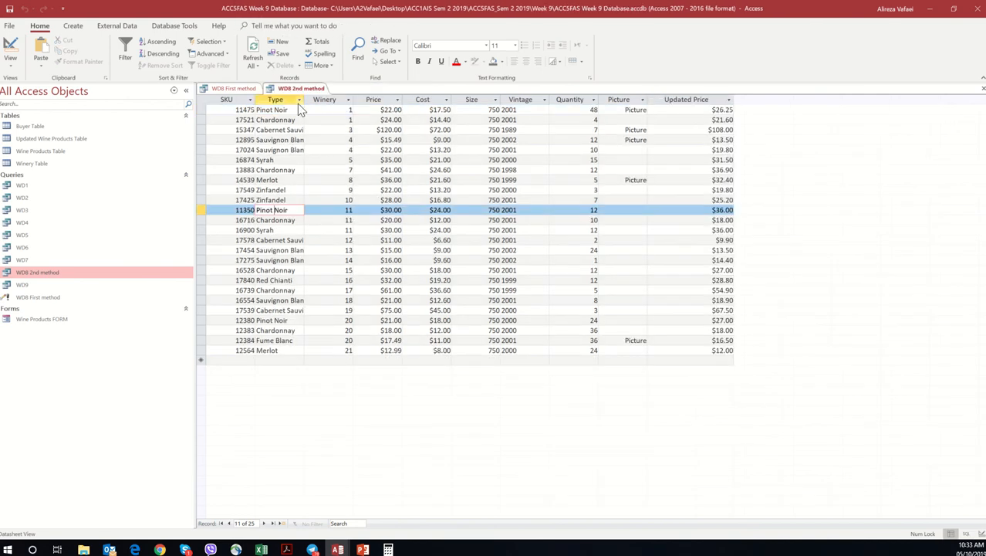
{"action": "right_click", "coordinate": [248, 90]}
{"action": "left_click", "coordinate": [269, 107]}
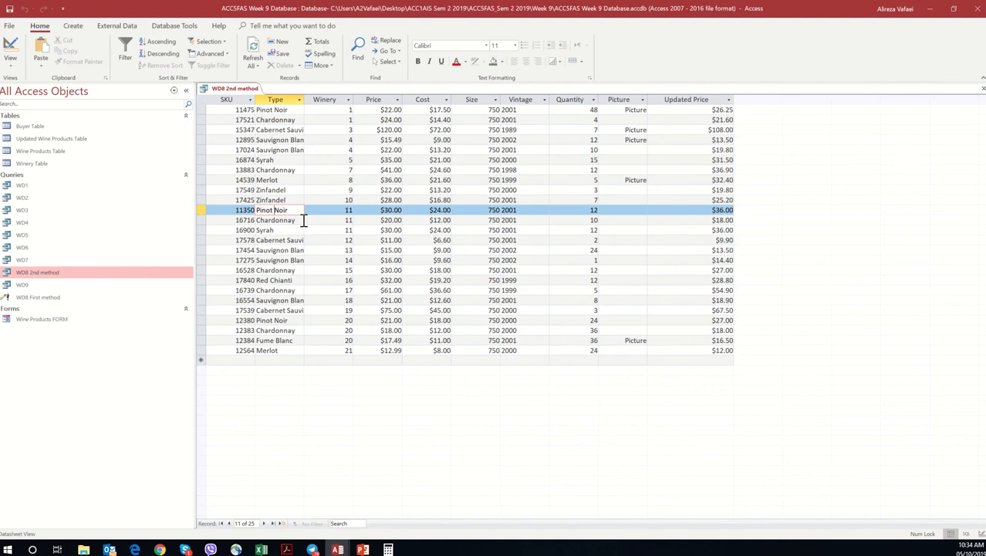
Step: Run the WD9 parameter query with merlot as the type of wine
{"action": "left_click", "coordinate": [88, 287]}
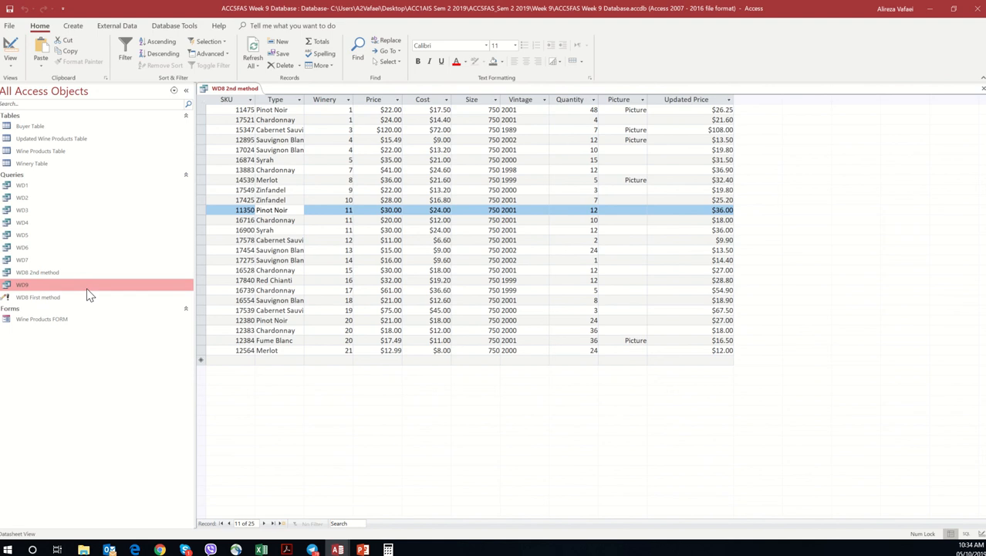
{"action": "double_click", "coordinate": [87, 289]}
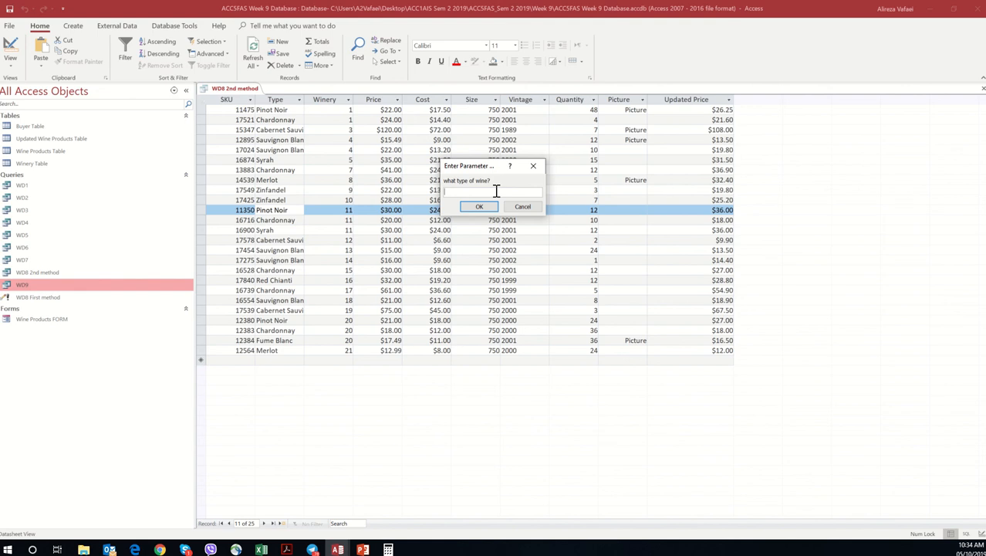
{"action": "type", "text": "merlot"}
{"action": "key", "text": "Return"}
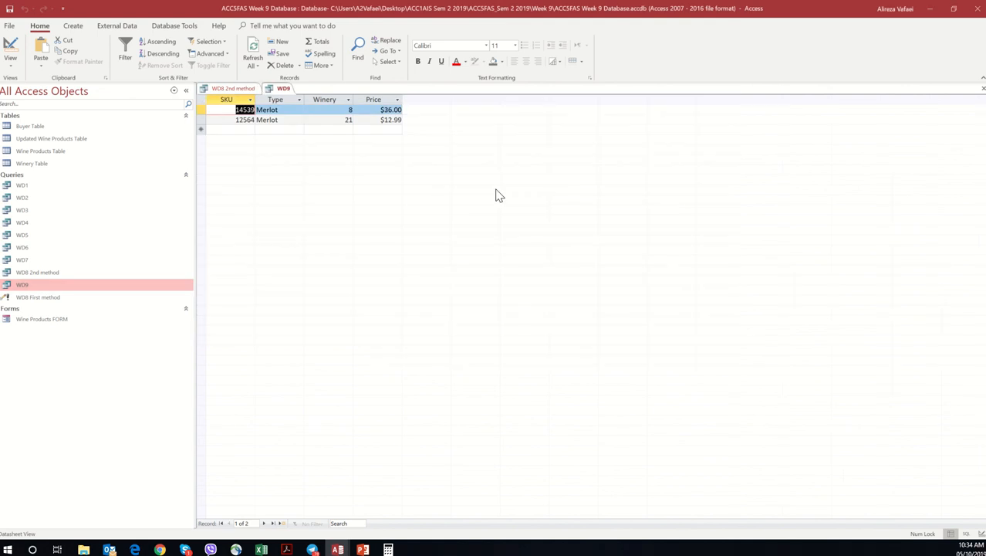
Step: Close the WD9 and WD8 2nd method queries
{"action": "right_click", "coordinate": [292, 96]}
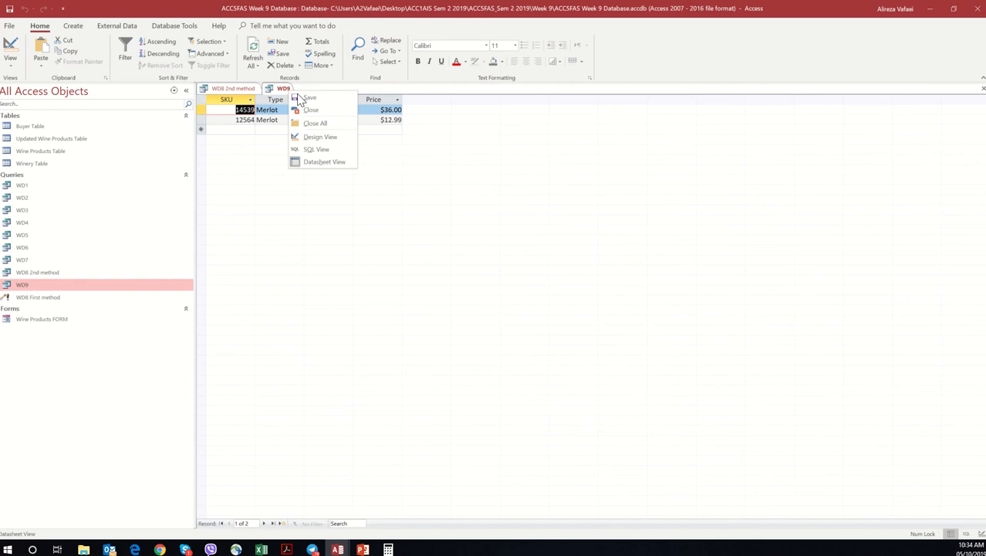
{"action": "left_click", "coordinate": [309, 109]}
{"action": "right_click", "coordinate": [256, 95]}
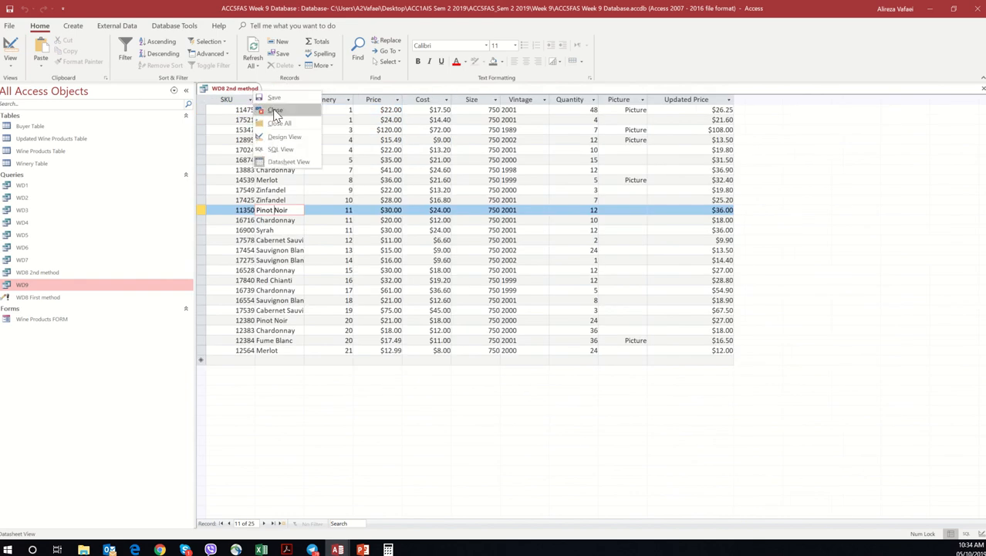
{"action": "left_click", "coordinate": [277, 114]}
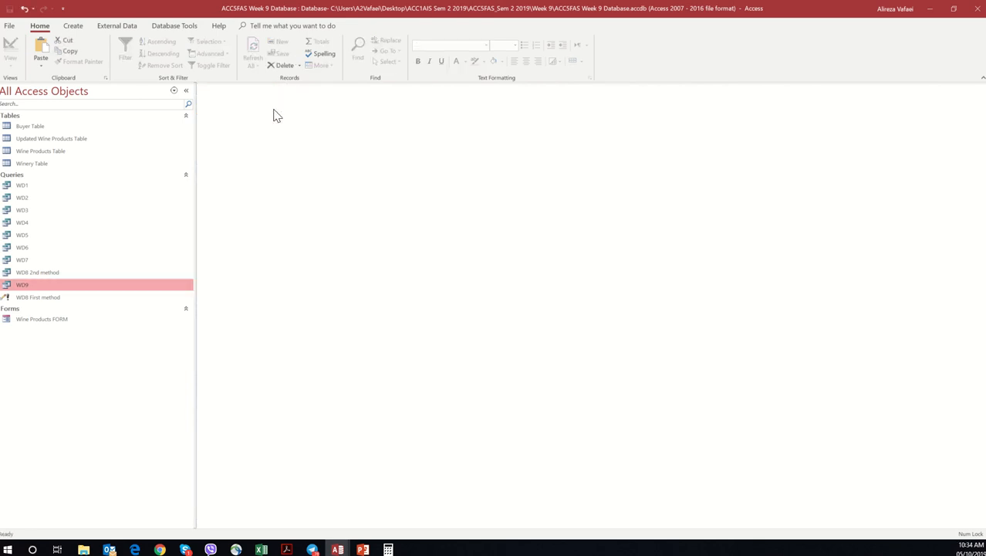